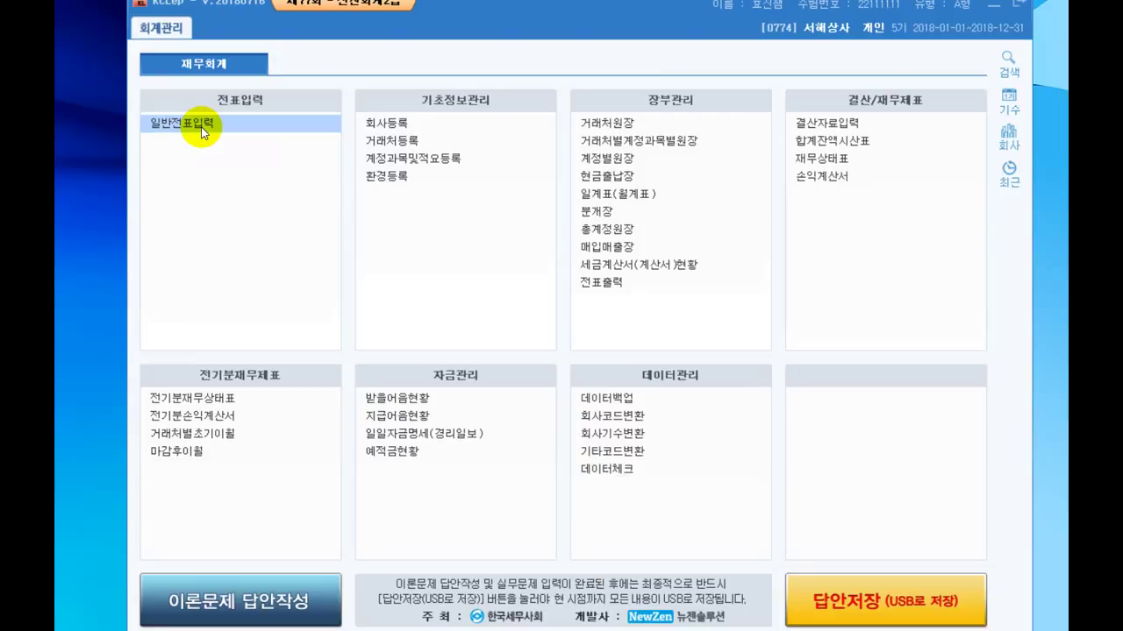
Step: Open the company registration (회사등록) record for 서해상사 and enter the representative's full name in 대표자명
{"action": "left_click", "coordinate": [380, 122]}
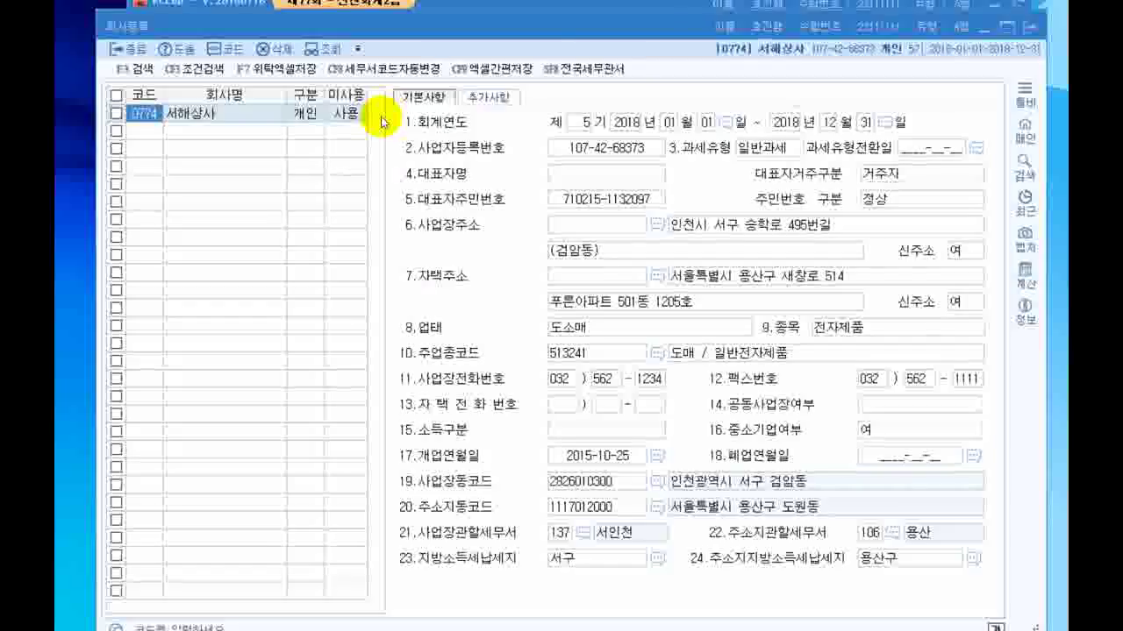
{"action": "left_click", "coordinate": [581, 173]}
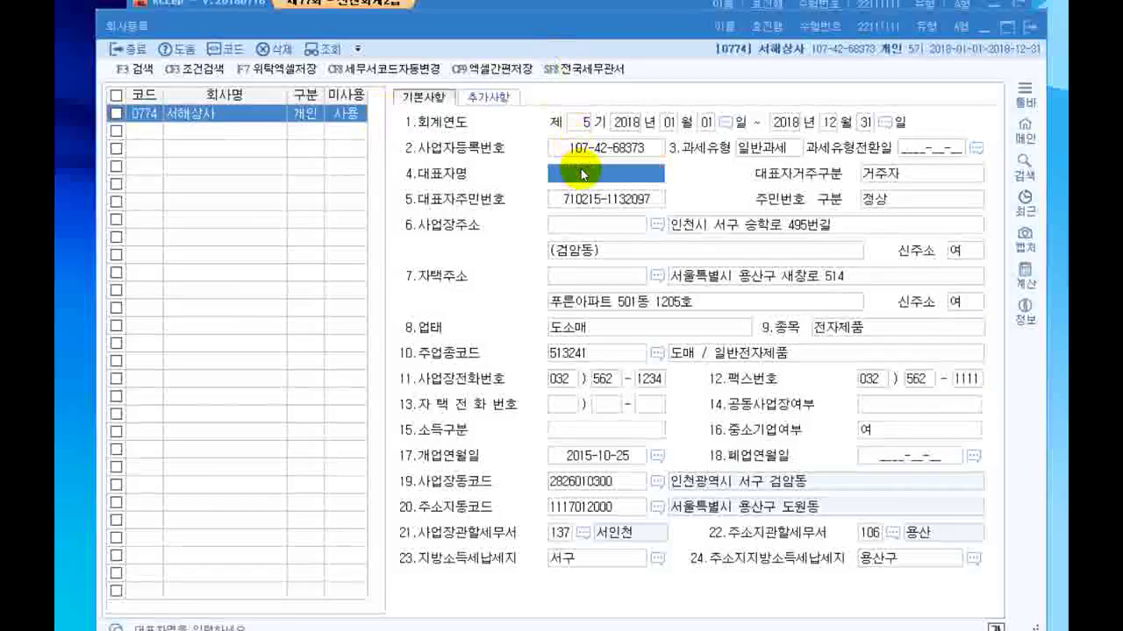
{"action": "type", "text": "기"}
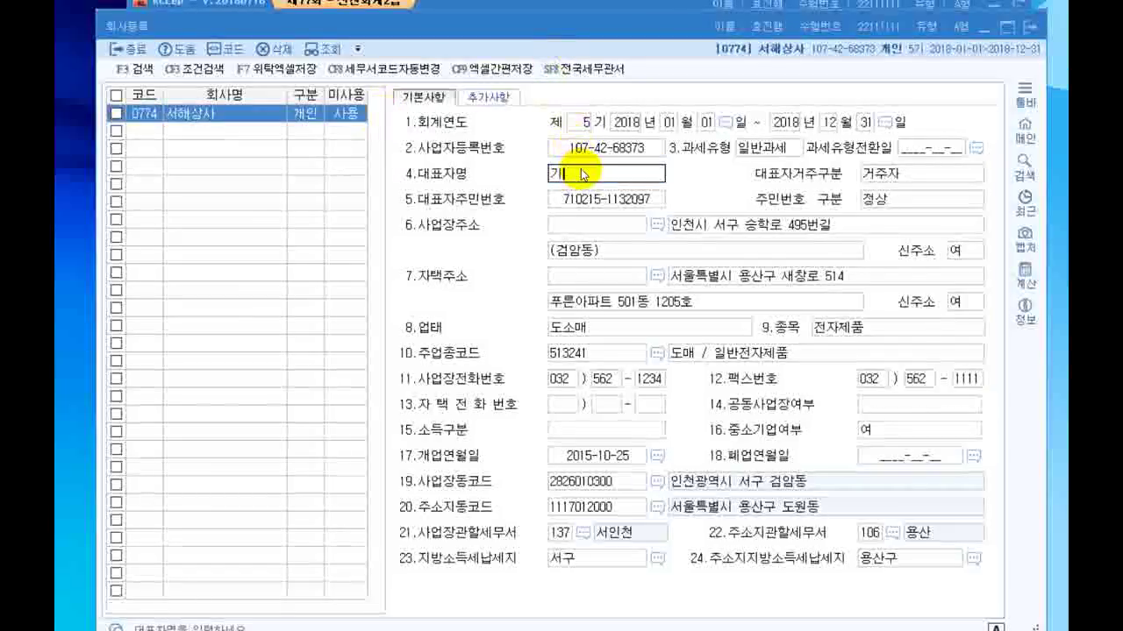
{"action": "key", "text": "Return"}
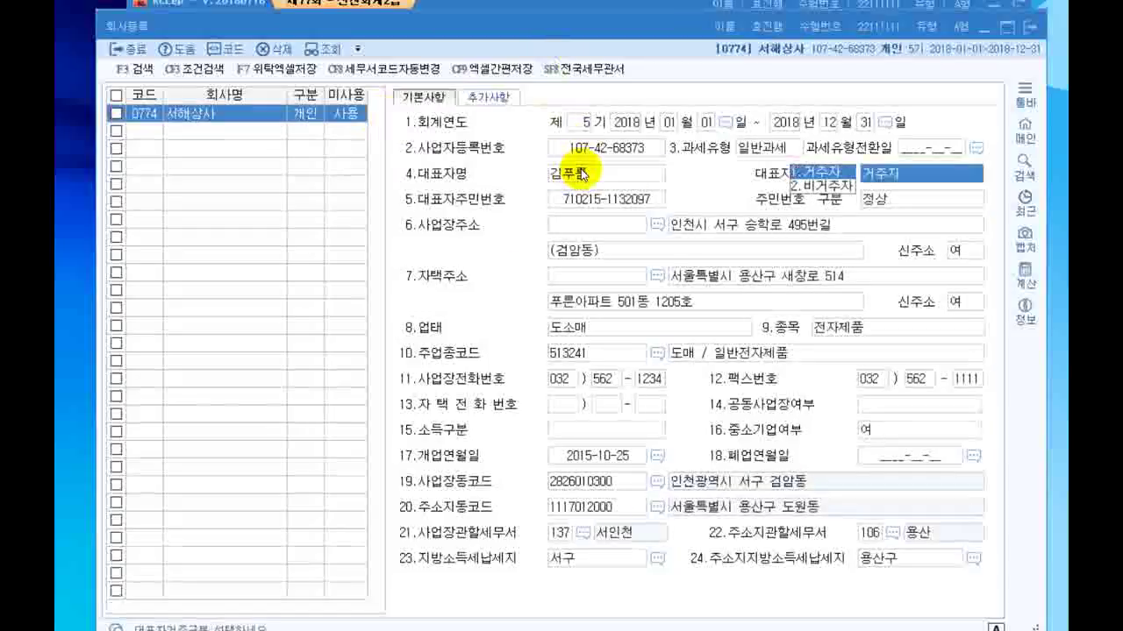
Step: Set the company's opening date (개업연월일) to 2014-03-25 and its business item (종목) to 조명기구
{"action": "left_click", "coordinate": [596, 465]}
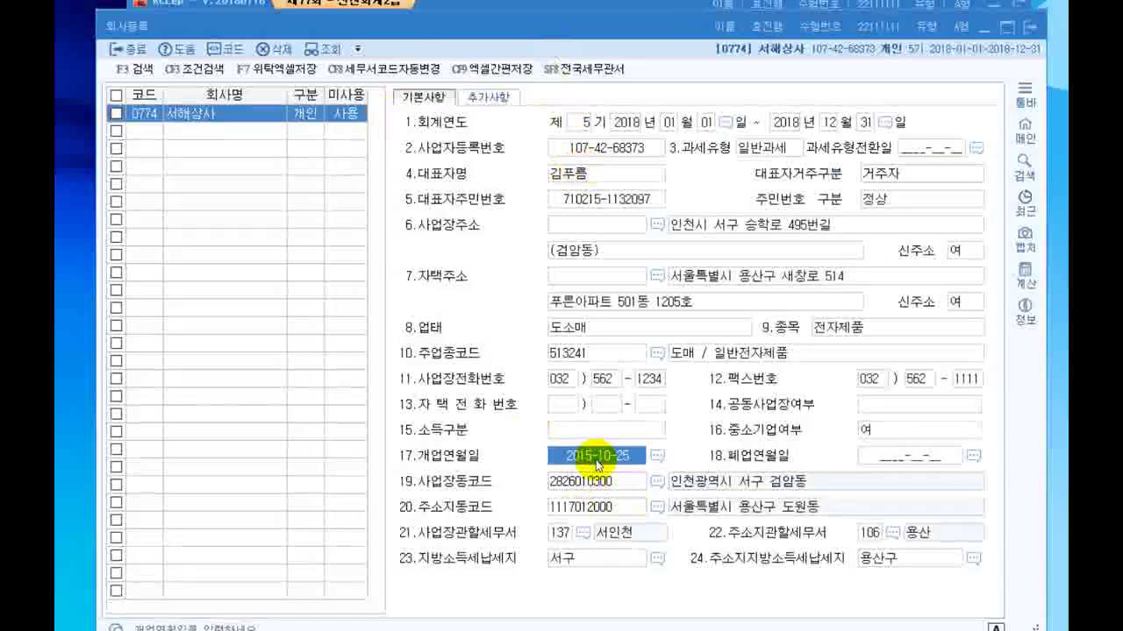
{"action": "type", "text": "20140325"}
{"action": "key", "text": "Return"}
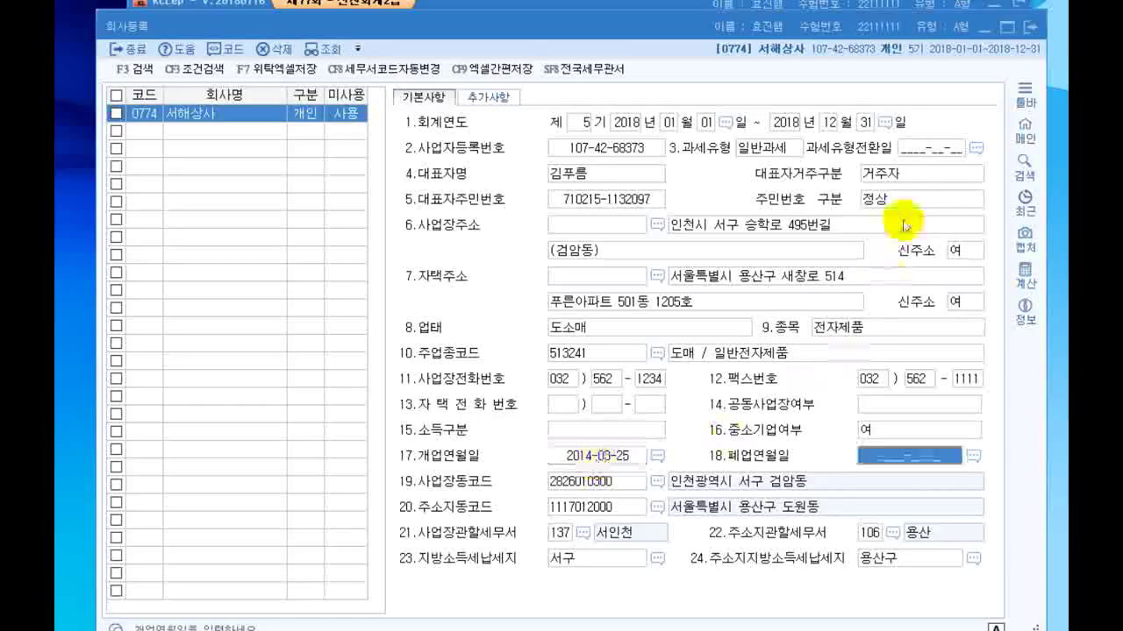
{"action": "left_click", "coordinate": [864, 330]}
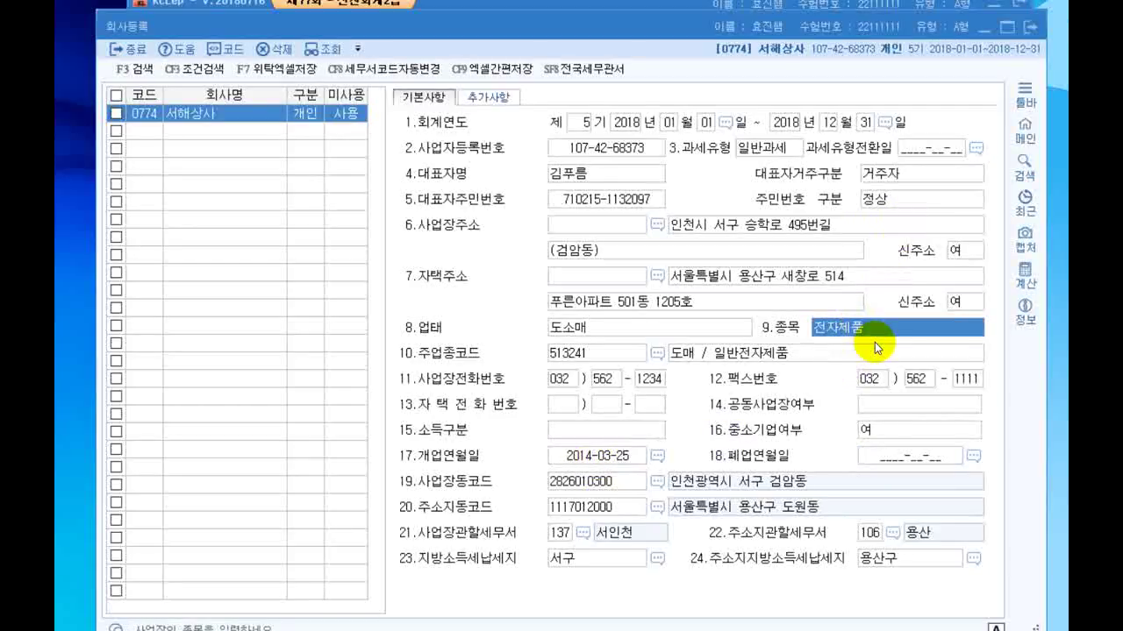
{"action": "type", "text": "조명기구"}
{"action": "key", "text": "Return"}
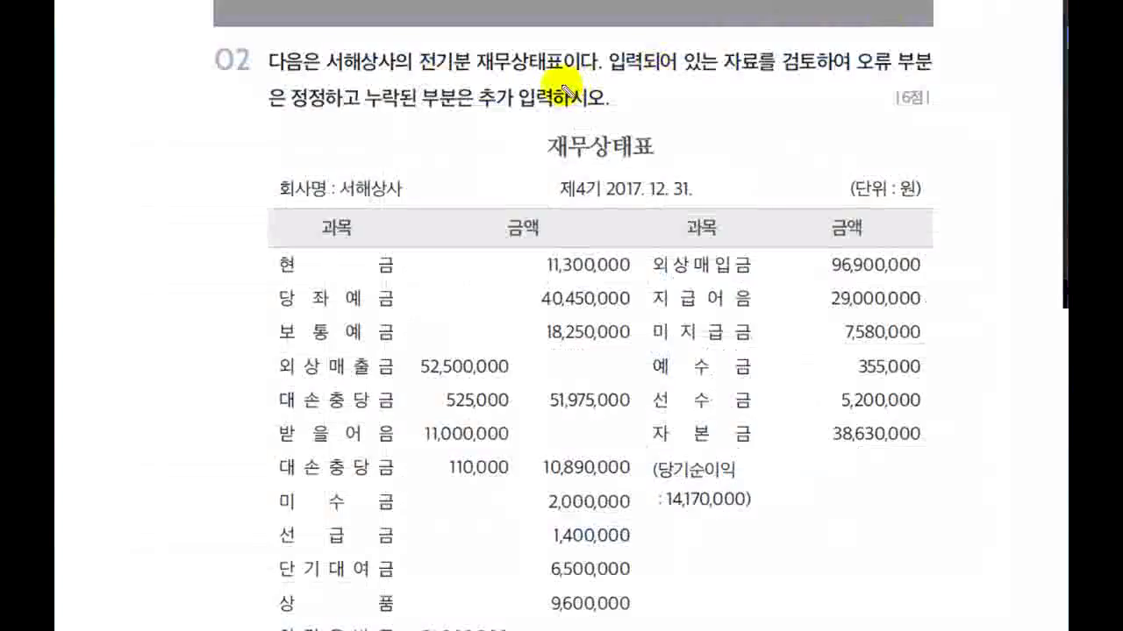
Step: Review question 02's instructions, underlining 전기분 재무상태표, 정정 and 추가 입력, and clear the pen marks
{"action": "left_click_drag", "start_coordinate": [420, 74], "coordinate": [577, 75]}
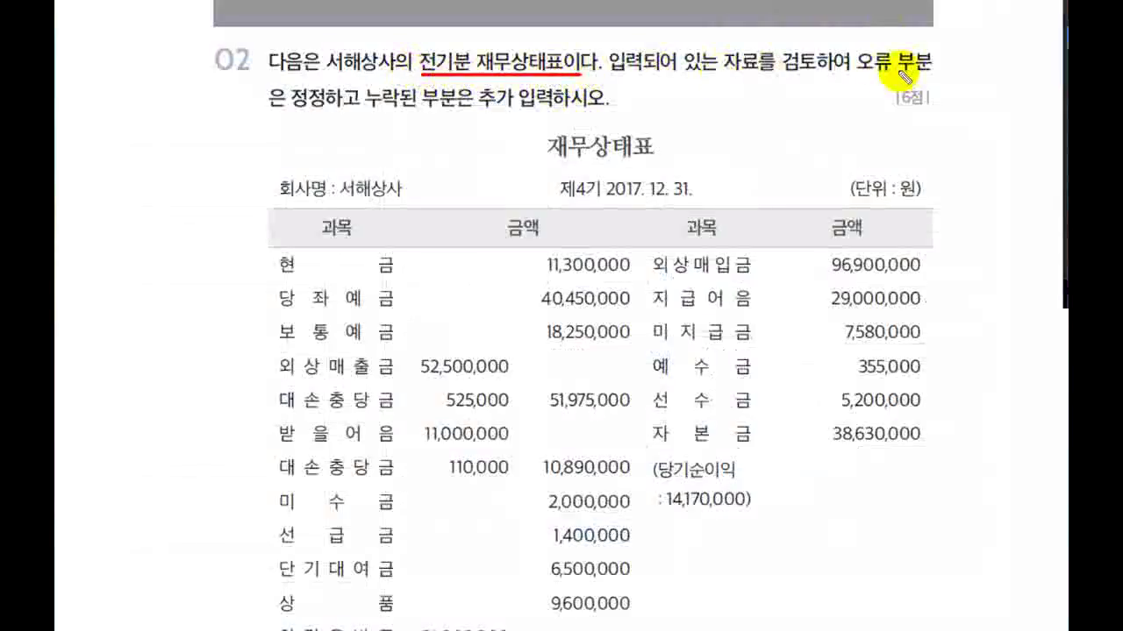
{"action": "left_click", "coordinate": [860, 76]}
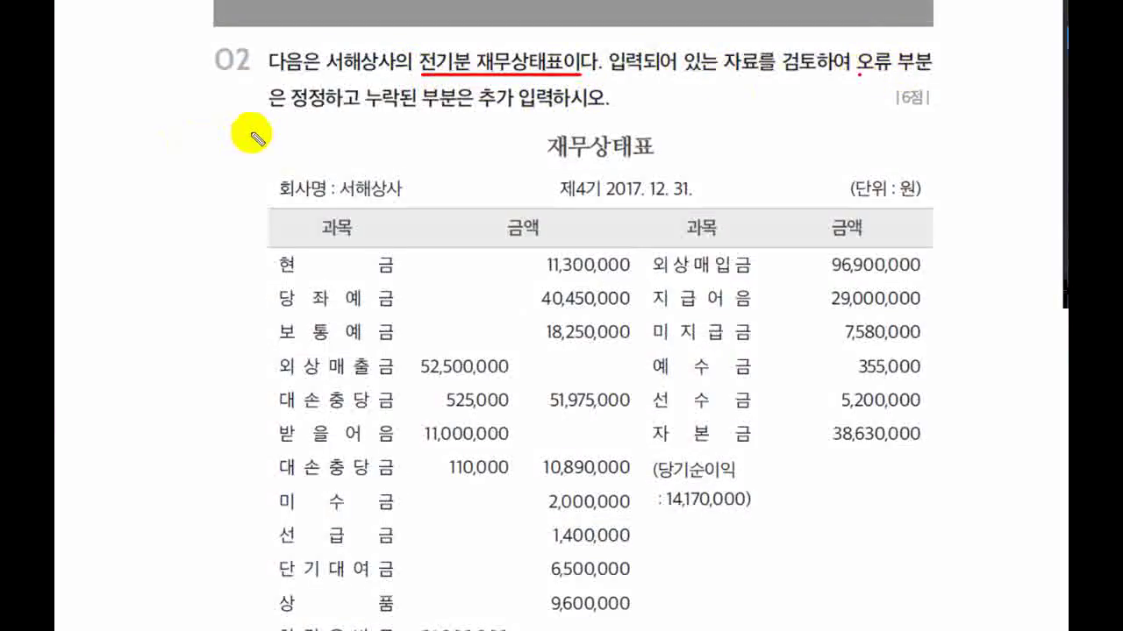
{"action": "left_click_drag", "start_coordinate": [292, 112], "coordinate": [340, 113]}
{"action": "left_click_drag", "start_coordinate": [473, 115], "coordinate": [538, 115]}
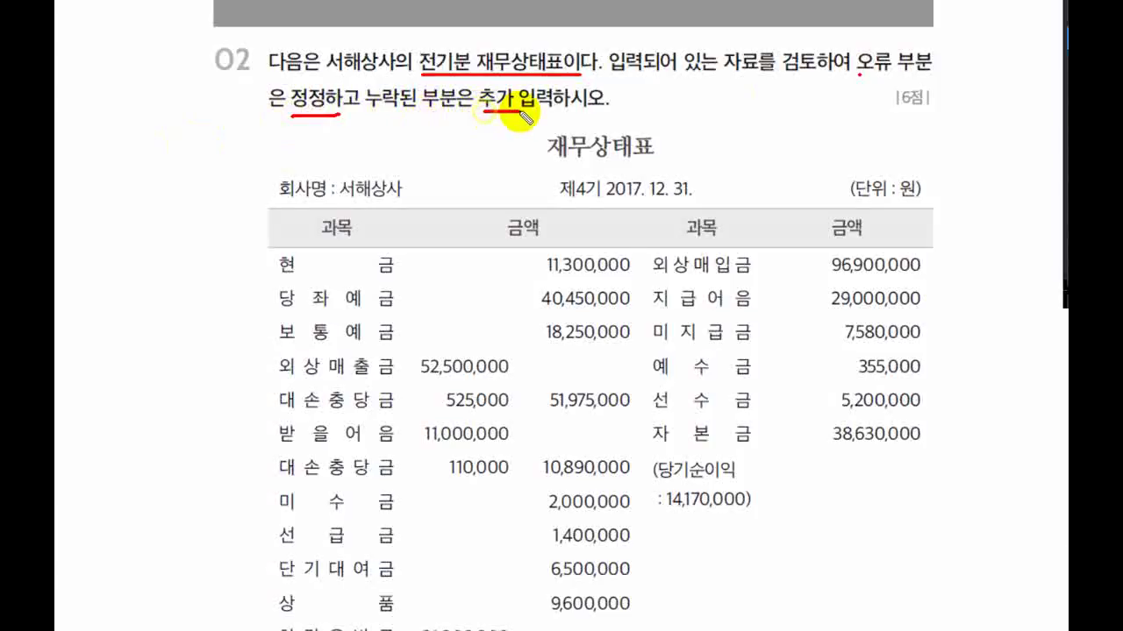
{"action": "left_click", "coordinate": [1051, 12]}
Step: Underline the 대손충당금 110,000, 단기대여금 6,500,000 and 예수금 355,000 rows in the question's balance sheet
{"action": "scroll", "coordinate": [945, 107], "scroll_direction": "down", "scroll_amount": 3}
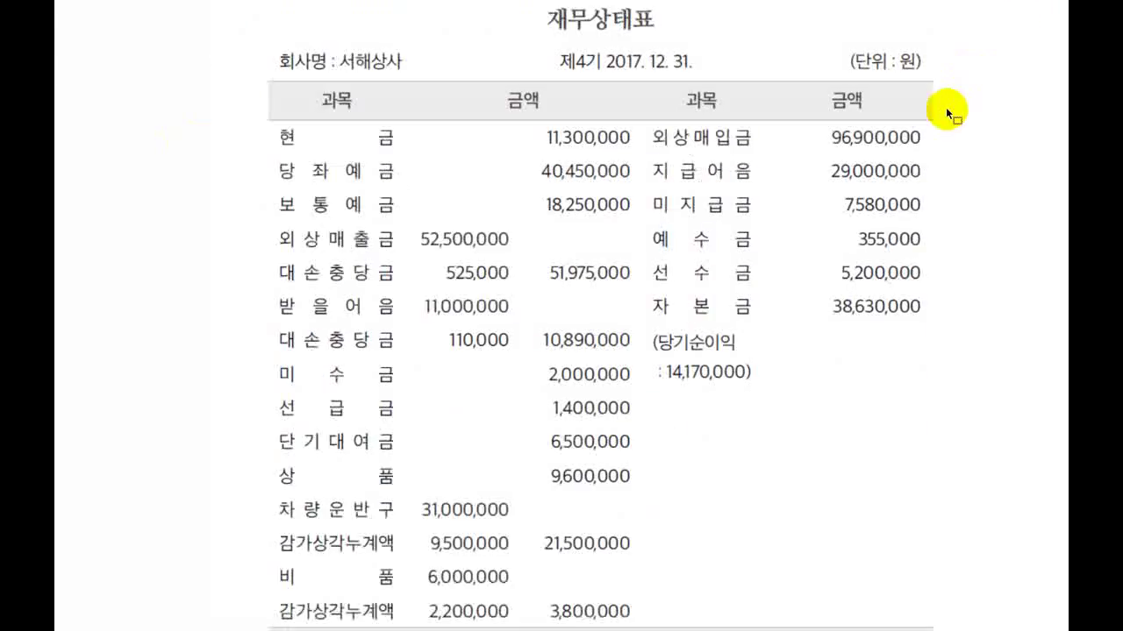
{"action": "left_click", "coordinate": [1020, 3]}
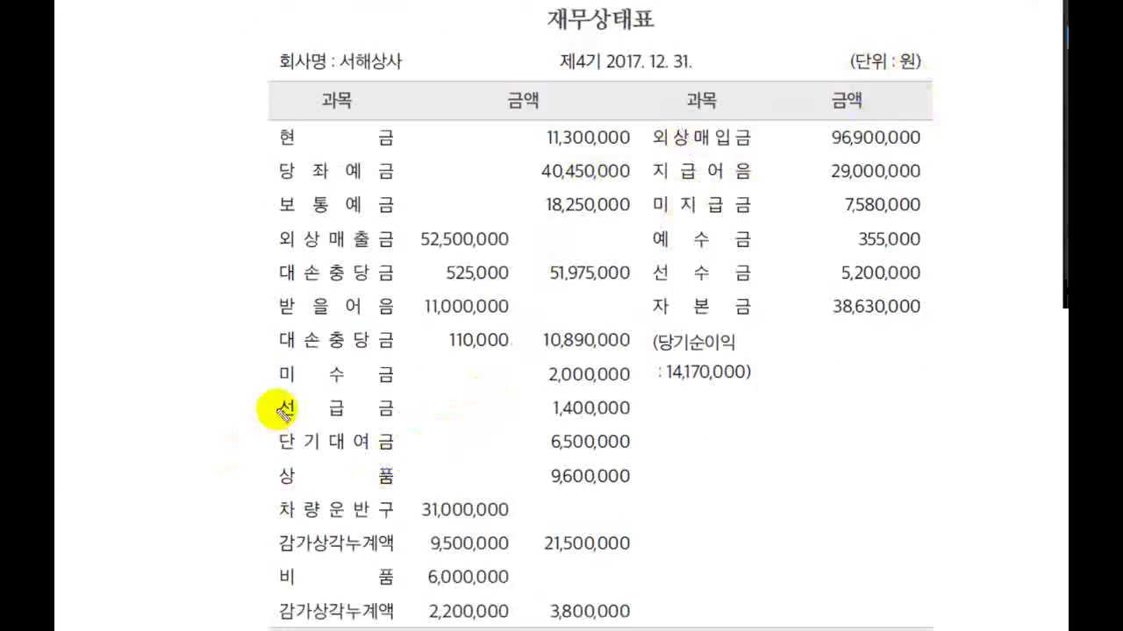
{"action": "left_click_drag", "start_coordinate": [263, 355], "coordinate": [512, 353]}
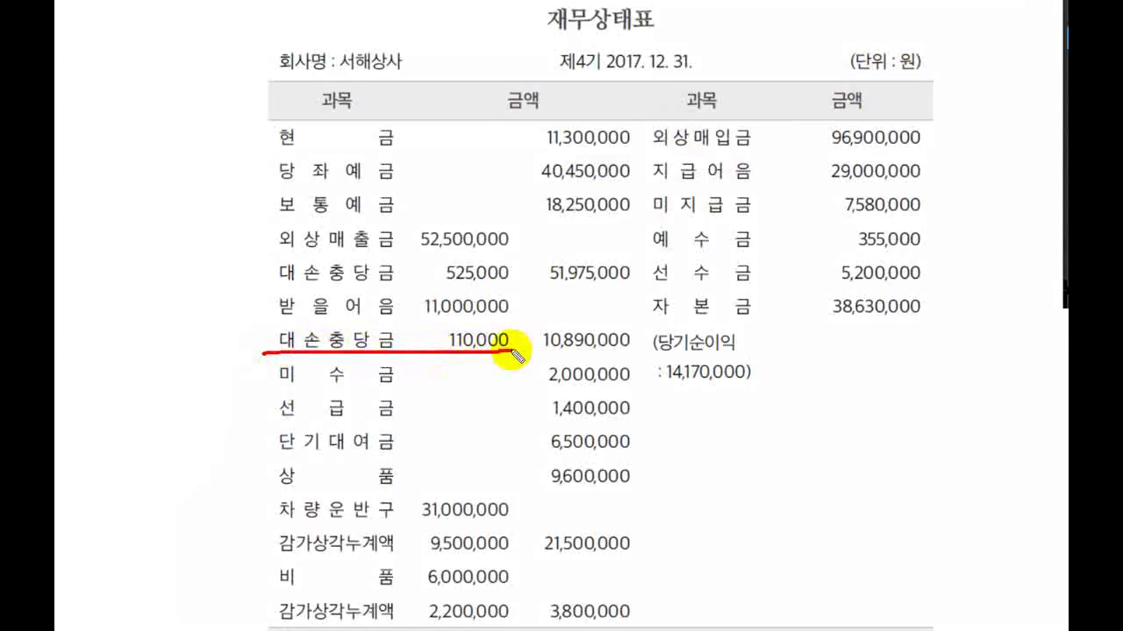
{"action": "left_click_drag", "start_coordinate": [281, 455], "coordinate": [621, 452]}
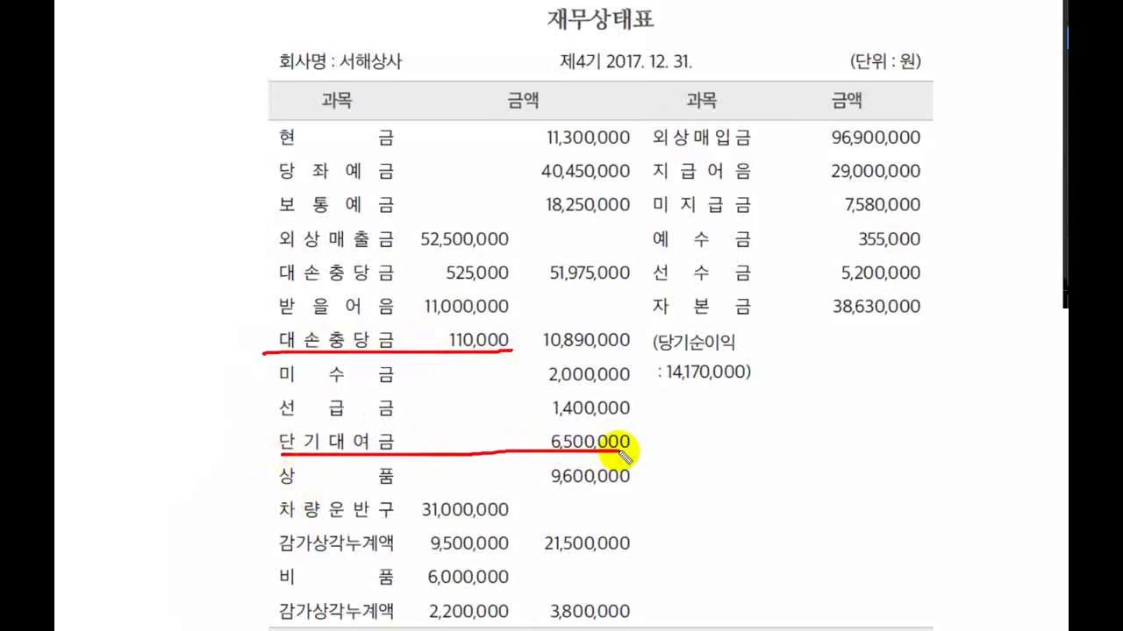
{"action": "left_click_drag", "start_coordinate": [651, 254], "coordinate": [917, 248]}
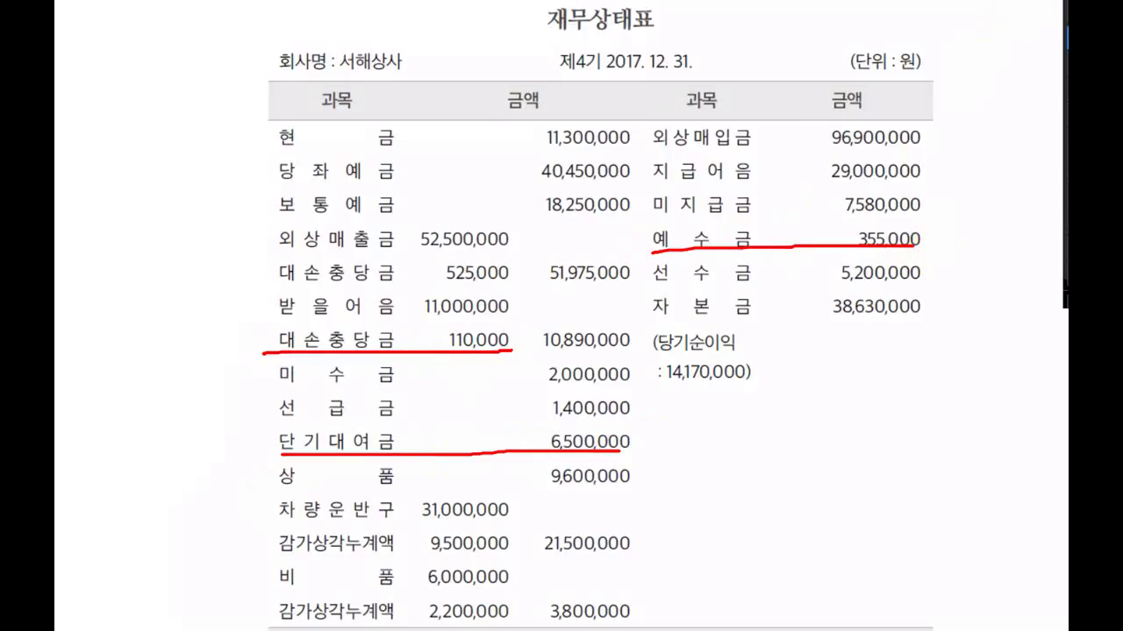
Step: Switch to KcLep, clear the leftover pen marks and open the prior-period balance sheet (전기분재무상태표)
{"action": "key", "text": "alt+Tab"}
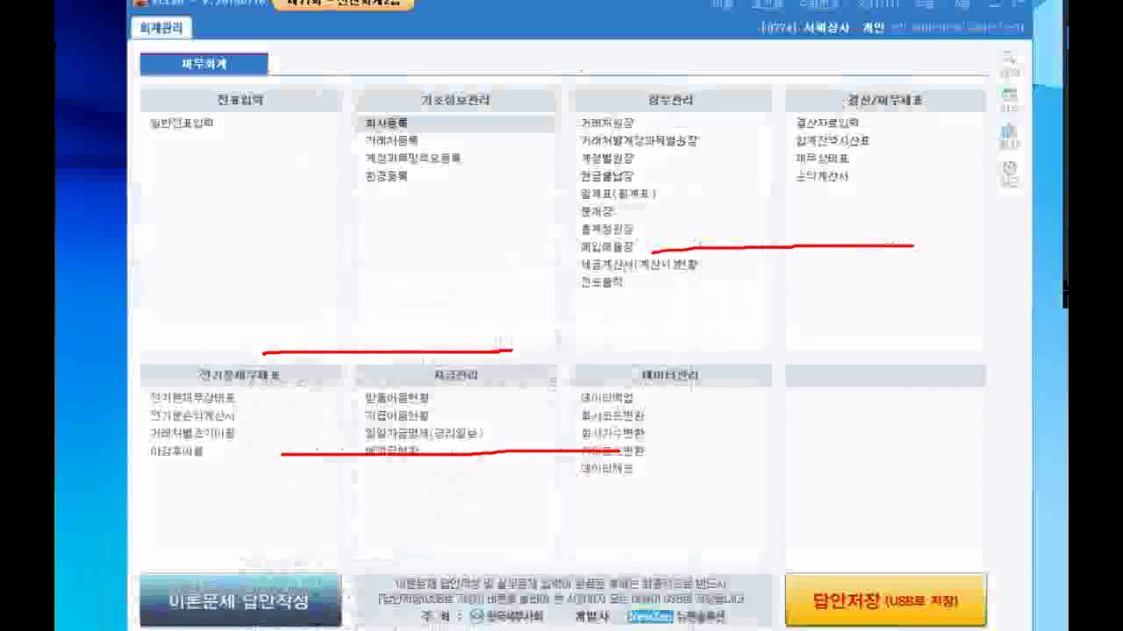
{"action": "key", "text": "Escape"}
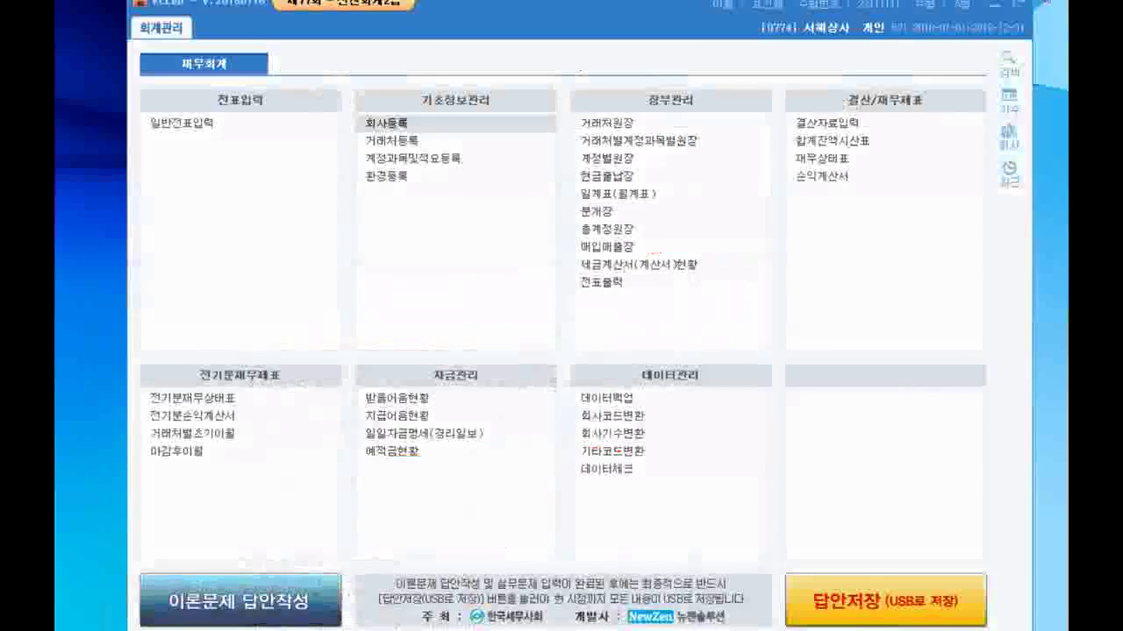
{"action": "left_click", "coordinate": [207, 400]}
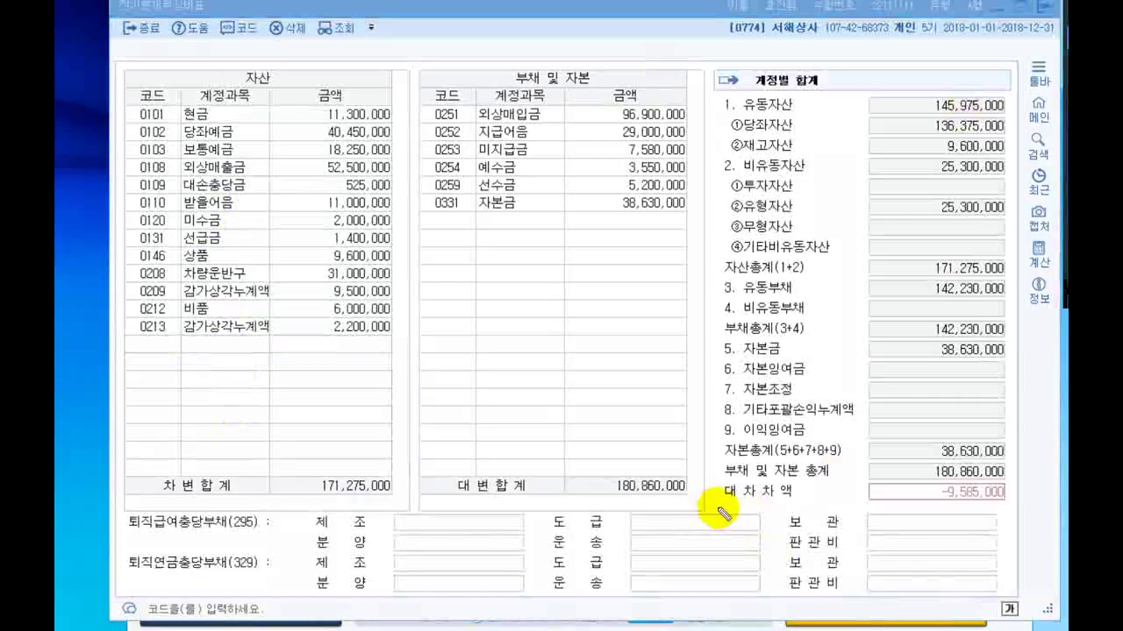
Step: Compare the debit total, credit total and 대차차액, marking them with the pen, and clear the marks
{"action": "left_click_drag", "start_coordinate": [717, 506], "coordinate": [1004, 503]}
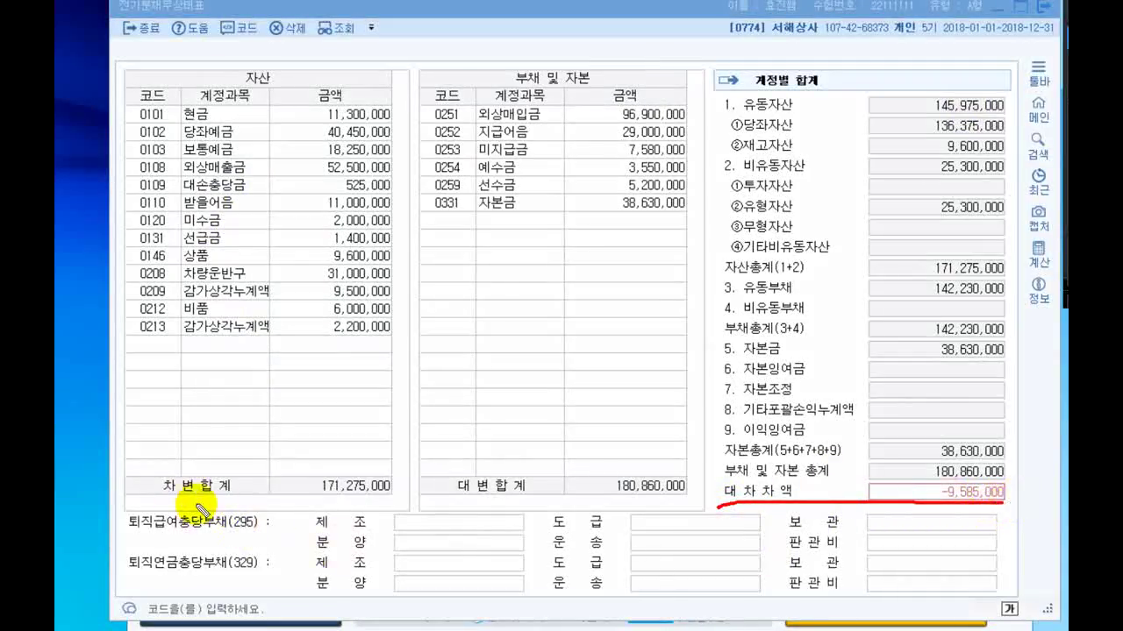
{"action": "left_click_drag", "start_coordinate": [320, 502], "coordinate": [392, 502]}
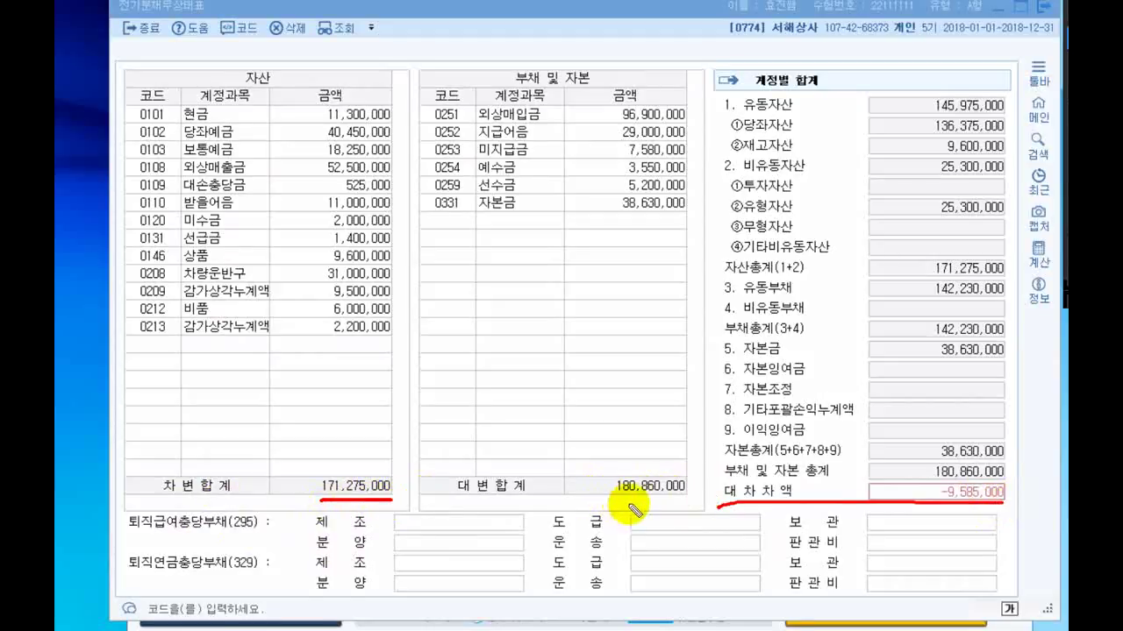
{"action": "left_click_drag", "start_coordinate": [618, 505], "coordinate": [693, 504]}
{"action": "mouse_move", "coordinate": [415, 482]}
{"action": "left_mouse_down"}
{"action": "mouse_move", "coordinate": [444, 481]}
{"action": "mouse_move", "coordinate": [428, 507]}
{"action": "left_mouse_up"}
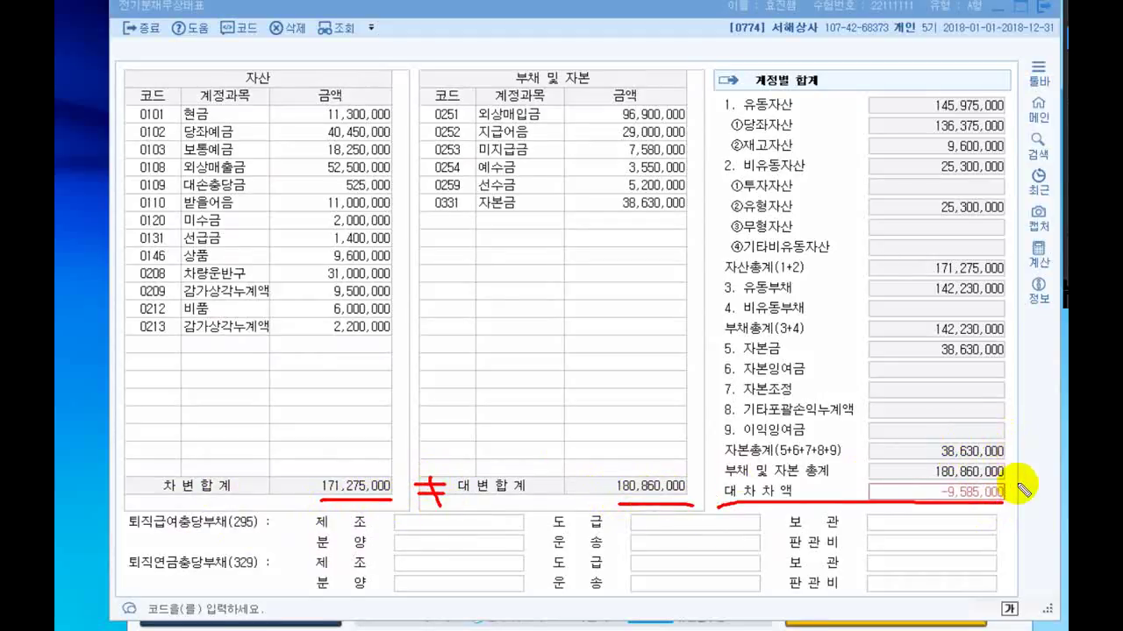
{"action": "mouse_move", "coordinate": [1017, 482]}
{"action": "left_mouse_down"}
{"action": "mouse_move", "coordinate": [1024, 498]}
{"action": "mouse_move", "coordinate": [1013, 485]}
{"action": "left_mouse_up"}
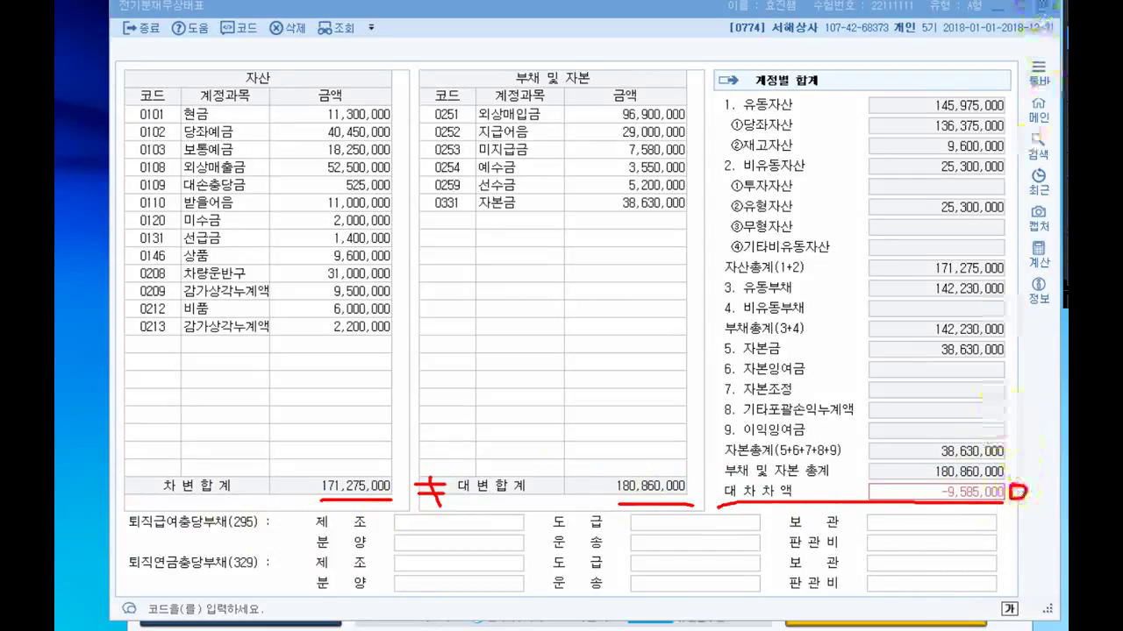
{"action": "left_click", "coordinate": [1058, 7]}
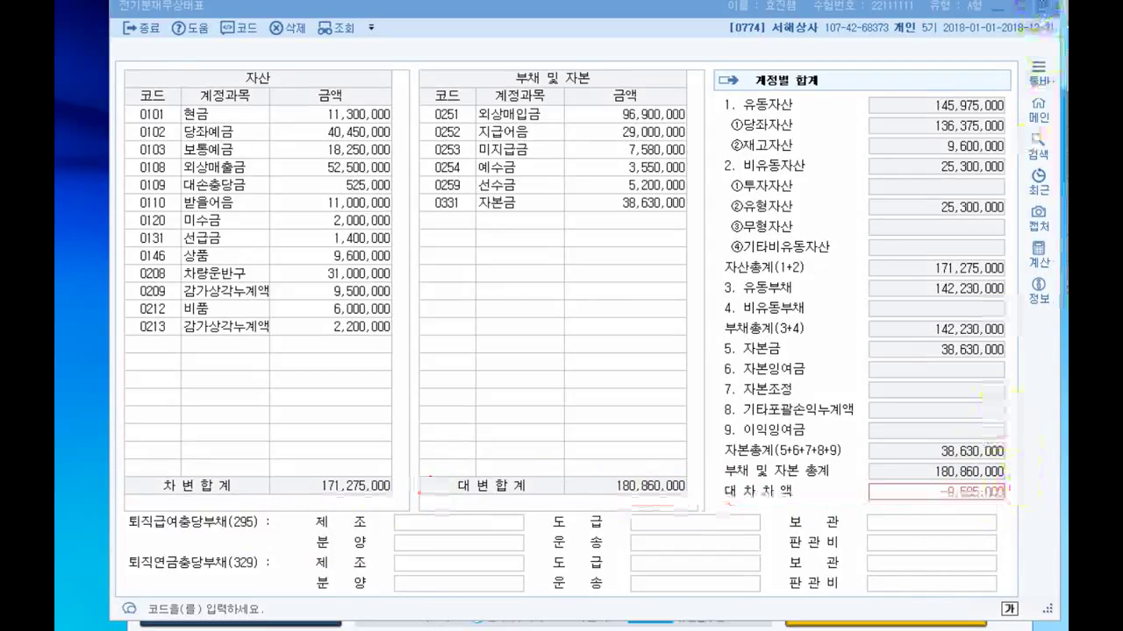
Step: Examine how allowance code 0109 follows receivable code 0108, mark code 0110 for 받을어음, and clear the marks
{"action": "left_click", "coordinate": [145, 203]}
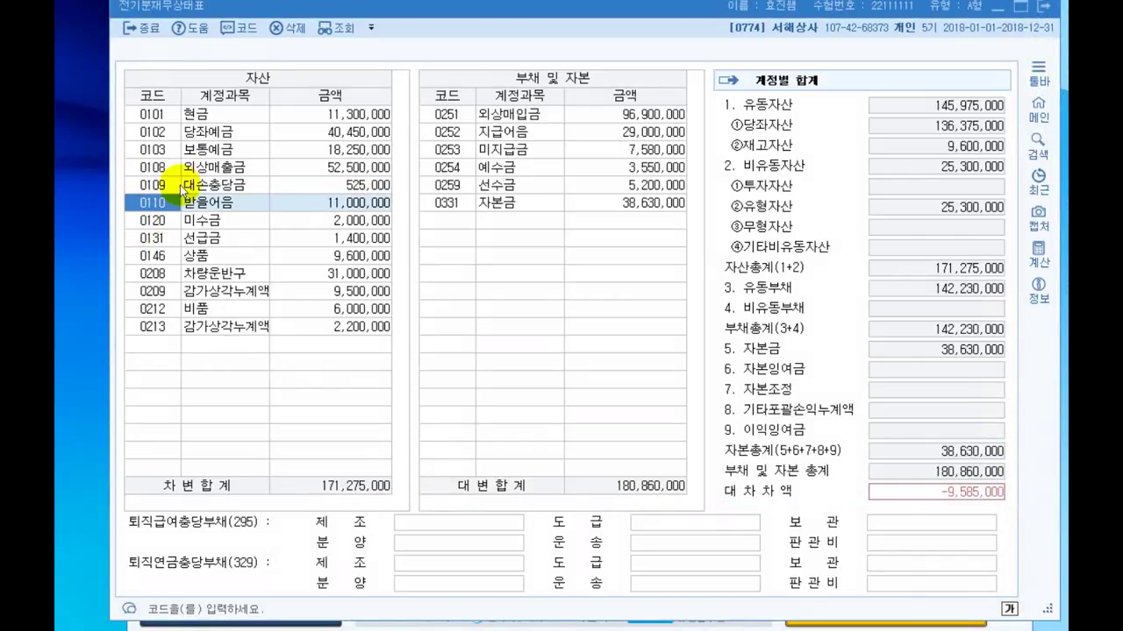
{"action": "key", "text": "ctrl+shift+d"}
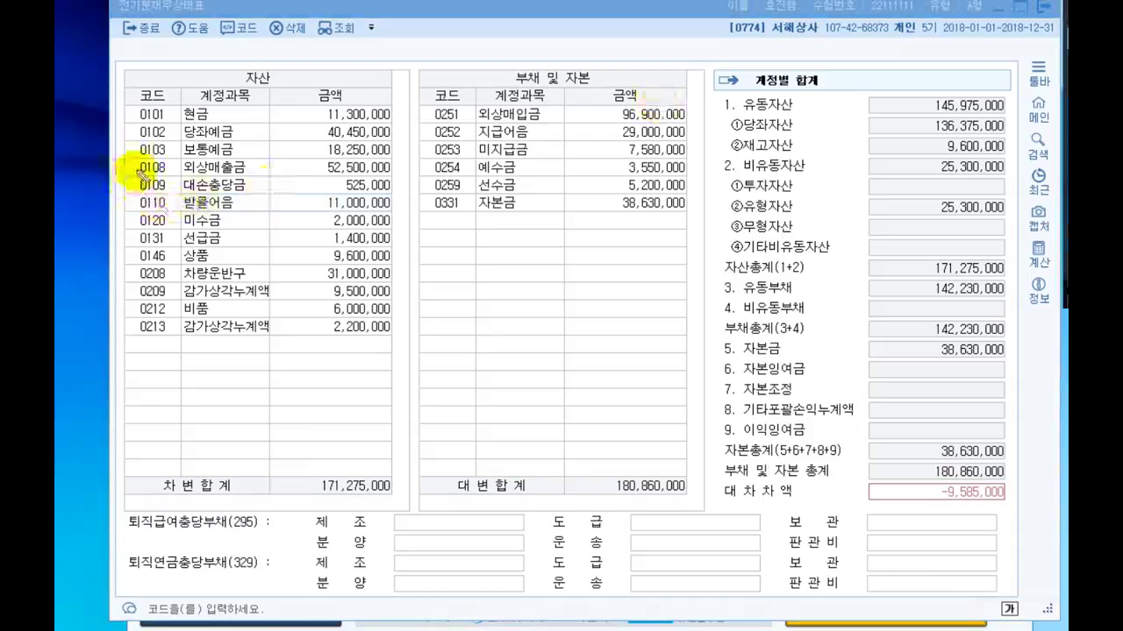
{"action": "left_click_drag", "start_coordinate": [133, 170], "coordinate": [142, 186]}
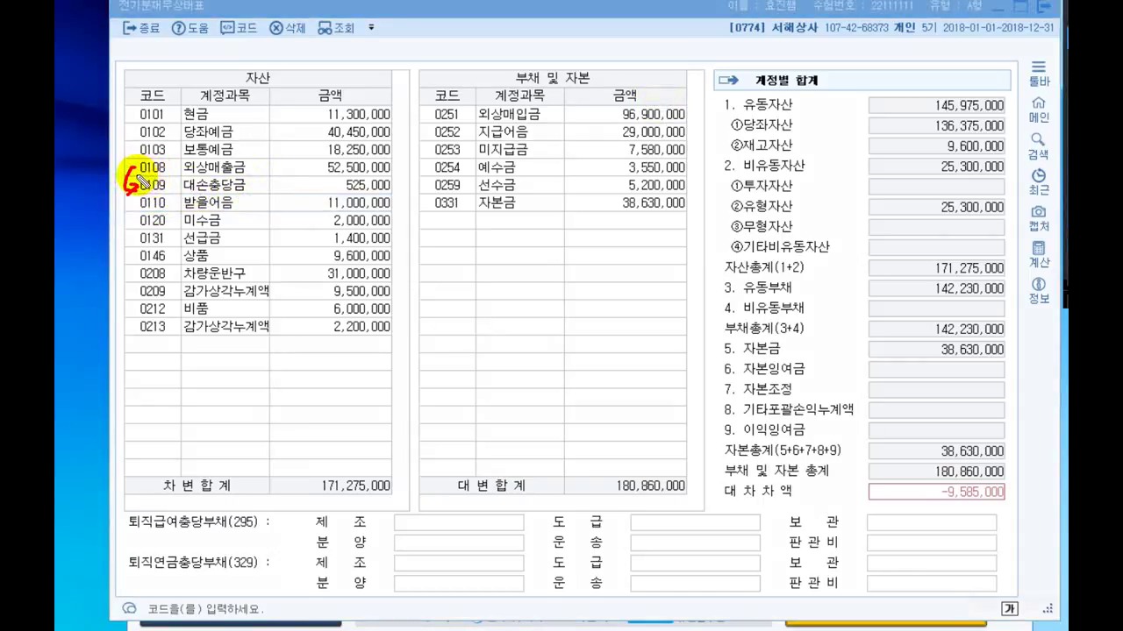
{"action": "mouse_move", "coordinate": [133, 176]}
{"action": "left_mouse_down"}
{"action": "mouse_move", "coordinate": [165, 174]}
{"action": "mouse_move", "coordinate": [165, 195]}
{"action": "left_mouse_up"}
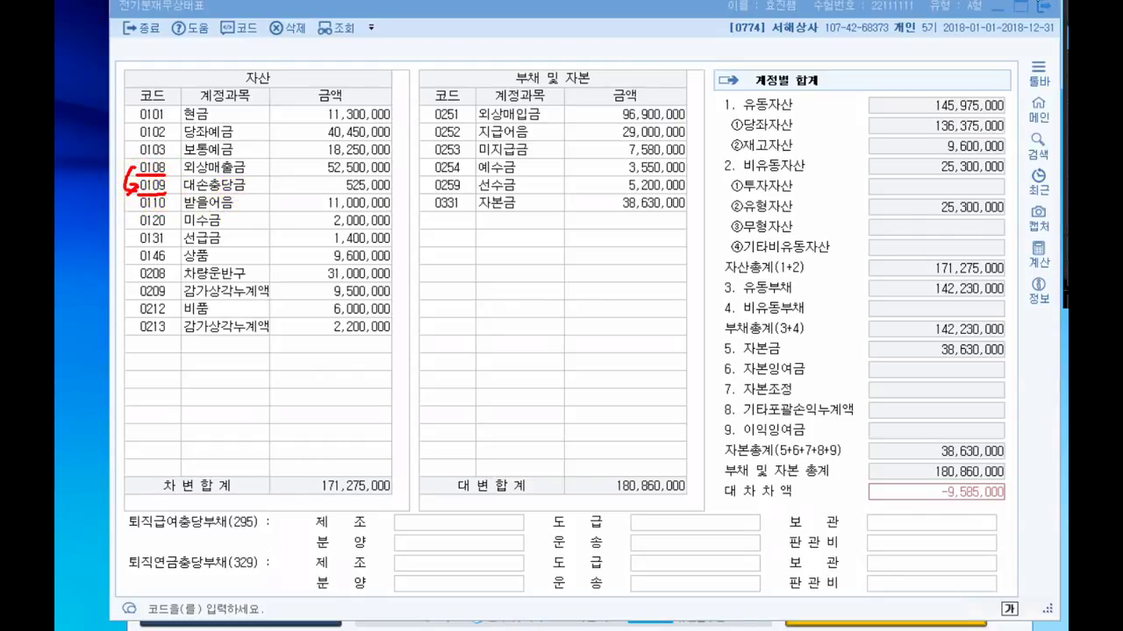
{"action": "left_click_drag", "start_coordinate": [138, 210], "coordinate": [169, 212]}
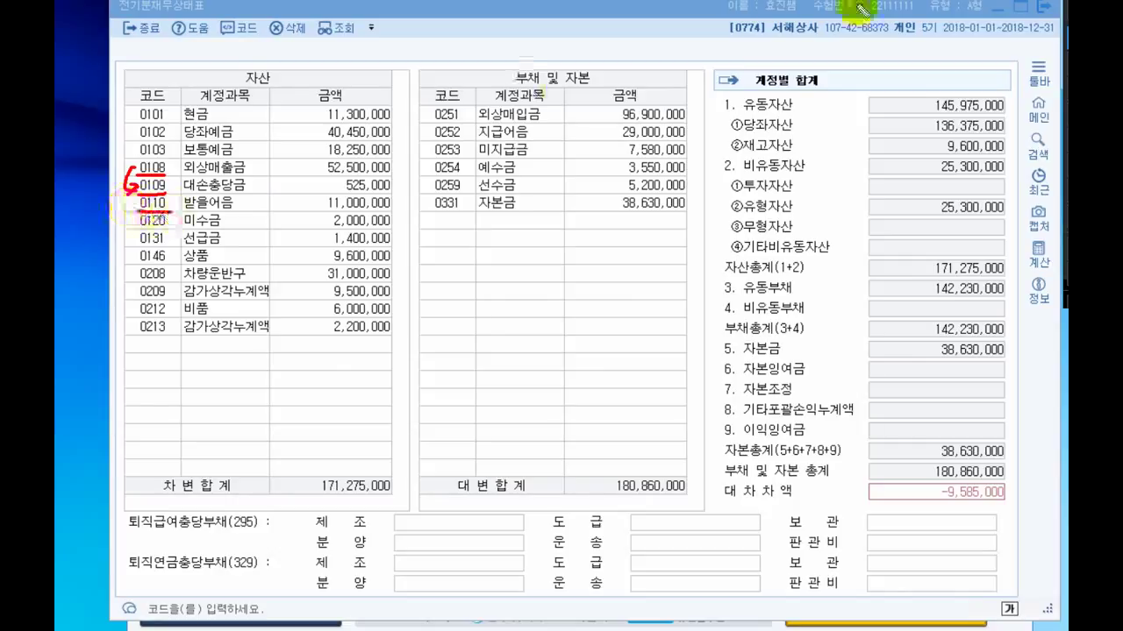
{"action": "key", "text": "Escape"}
Step: Add account 0111 대손충당금 with the amount 110,000 in the first empty asset row
{"action": "left_click", "coordinate": [169, 348]}
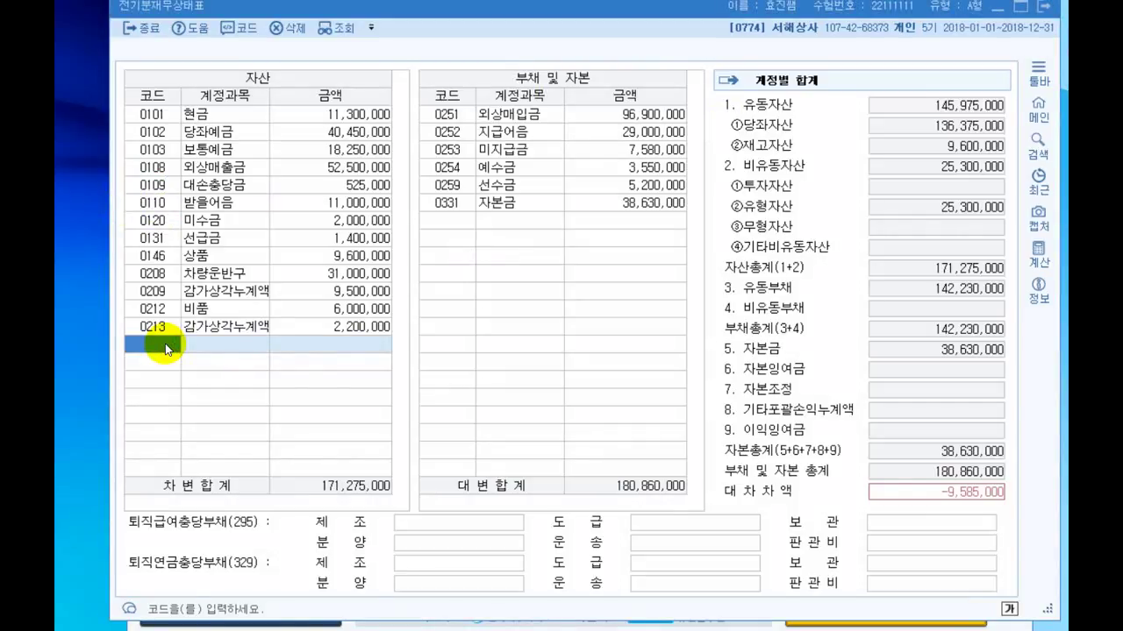
{"action": "type", "text": "0111"}
{"action": "key", "text": "Return"}
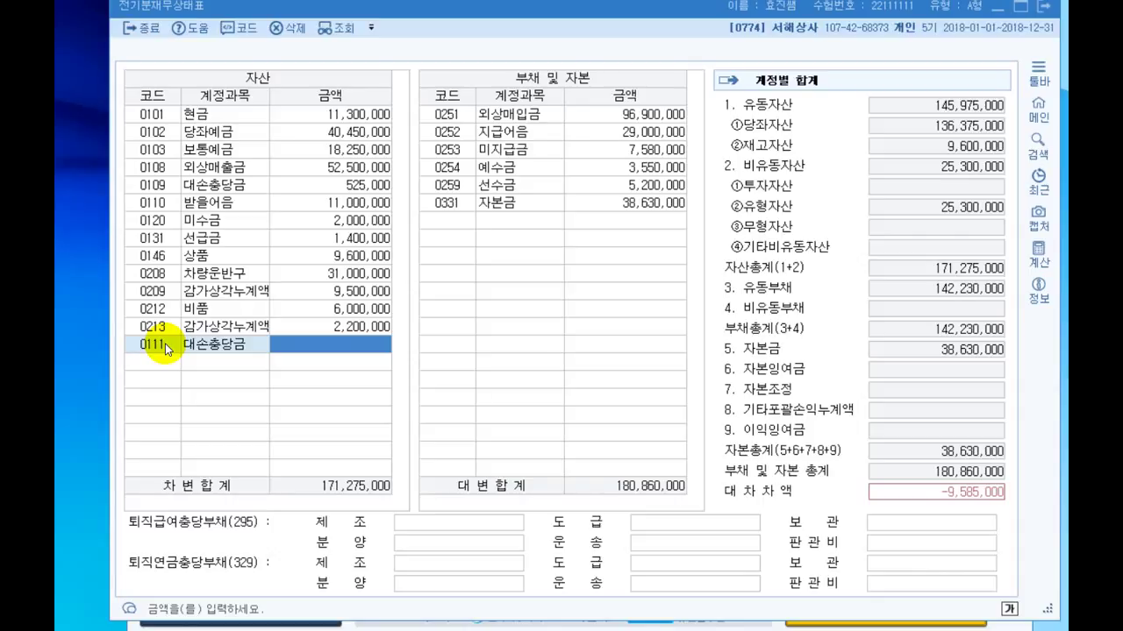
{"action": "type", "text": "110,000"}
{"action": "key", "text": "Return"}
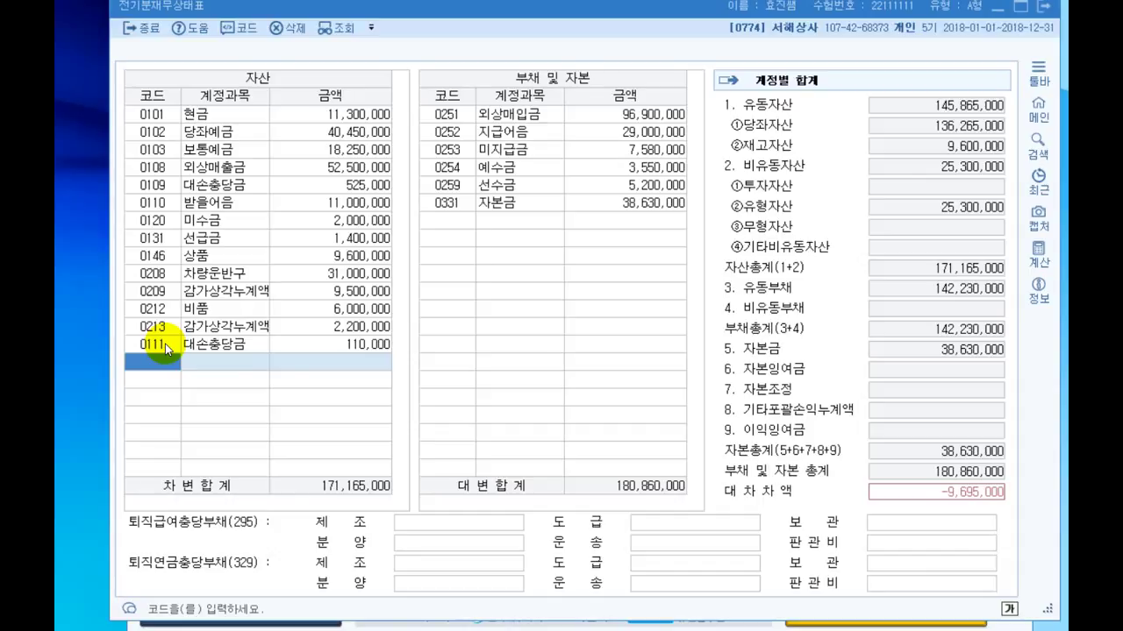
Step: Add the account 단기대여금 with the amount 6,500,000 in the next empty asset row of the prior-period balance sheet
{"action": "key", "text": "F2"}
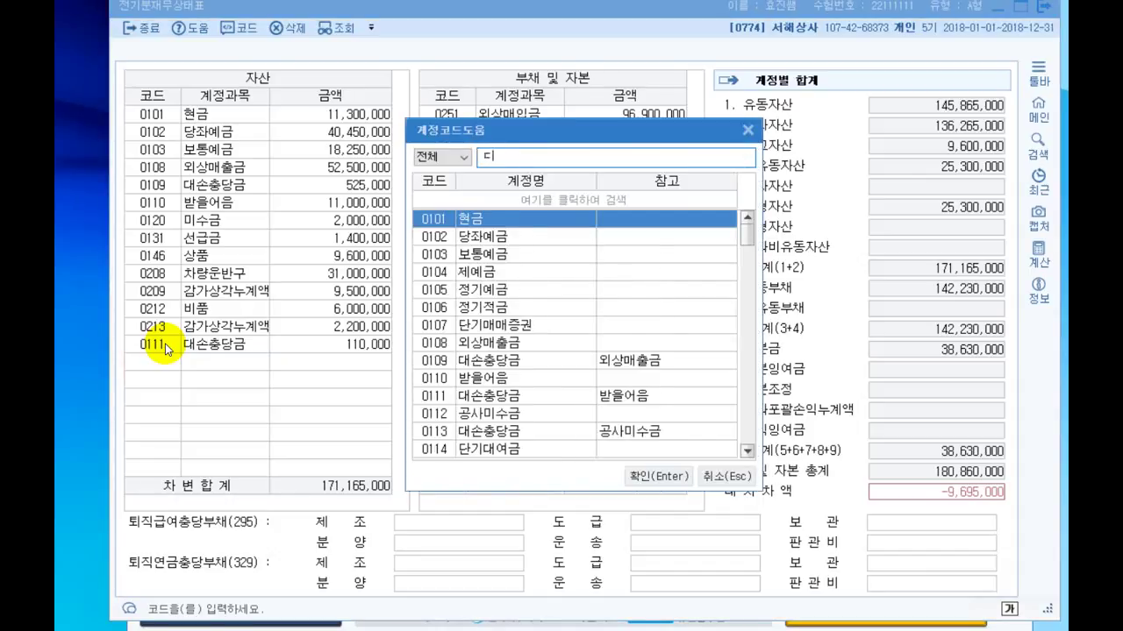
{"action": "type", "text": "단기대여금"}
{"action": "key", "text": "Return"}
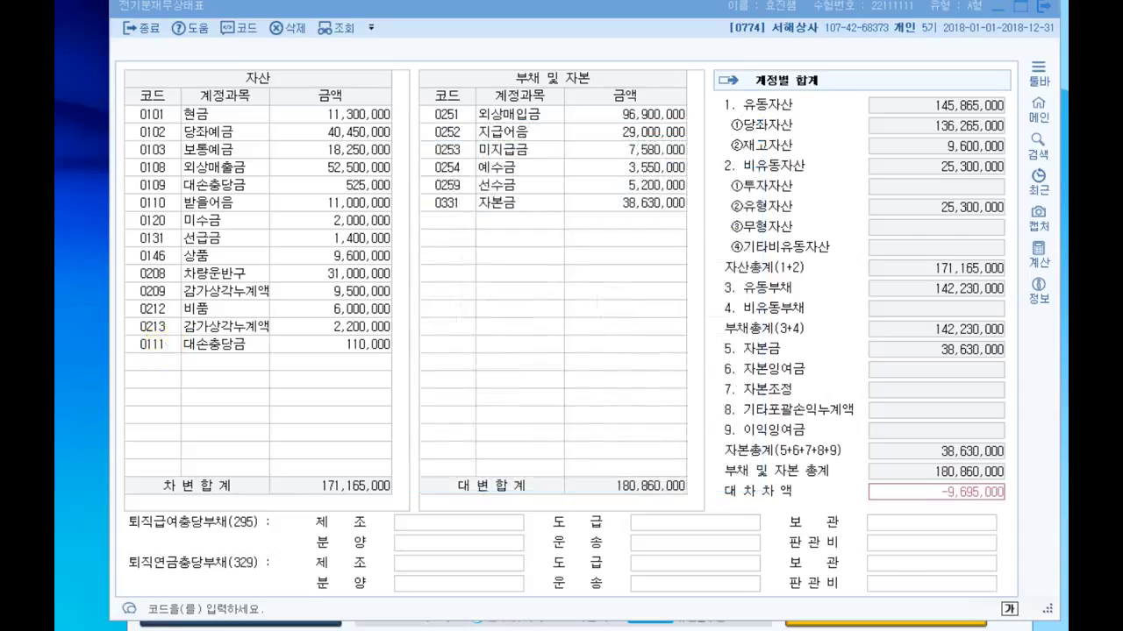
{"action": "type", "text": "500"}
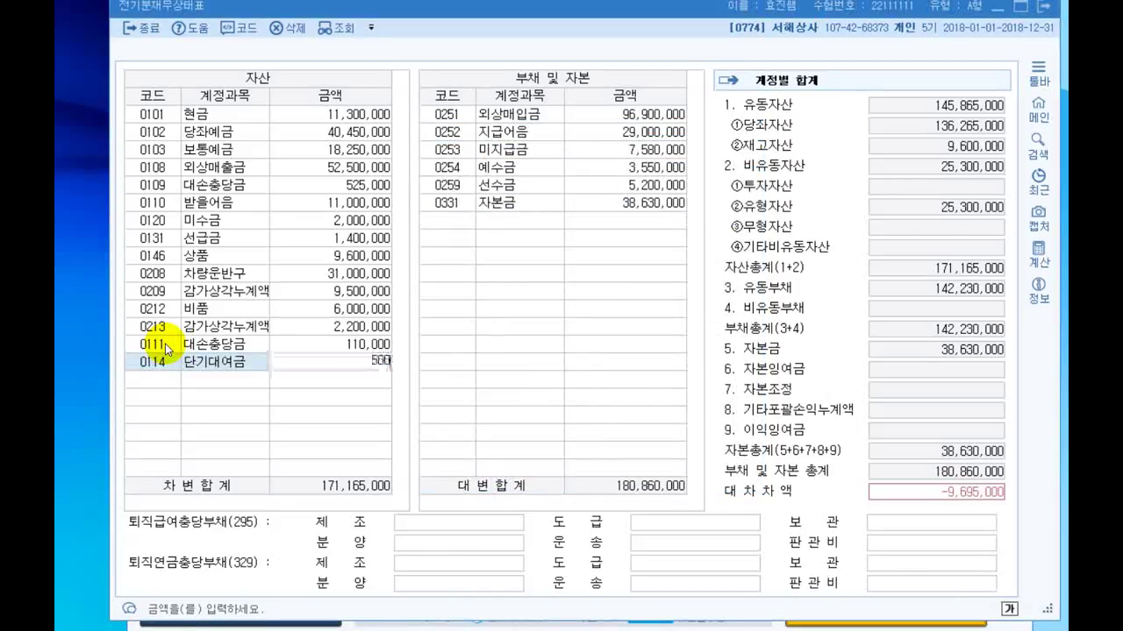
{"action": "key", "text": "BackSpace"}
{"action": "key", "text": "BackSpace"}
{"action": "key", "text": "BackSpace"}
{"action": "key", "text": "BackSpace"}
{"action": "key", "text": "BackSpace"}
{"action": "type", "text": "6,50"}
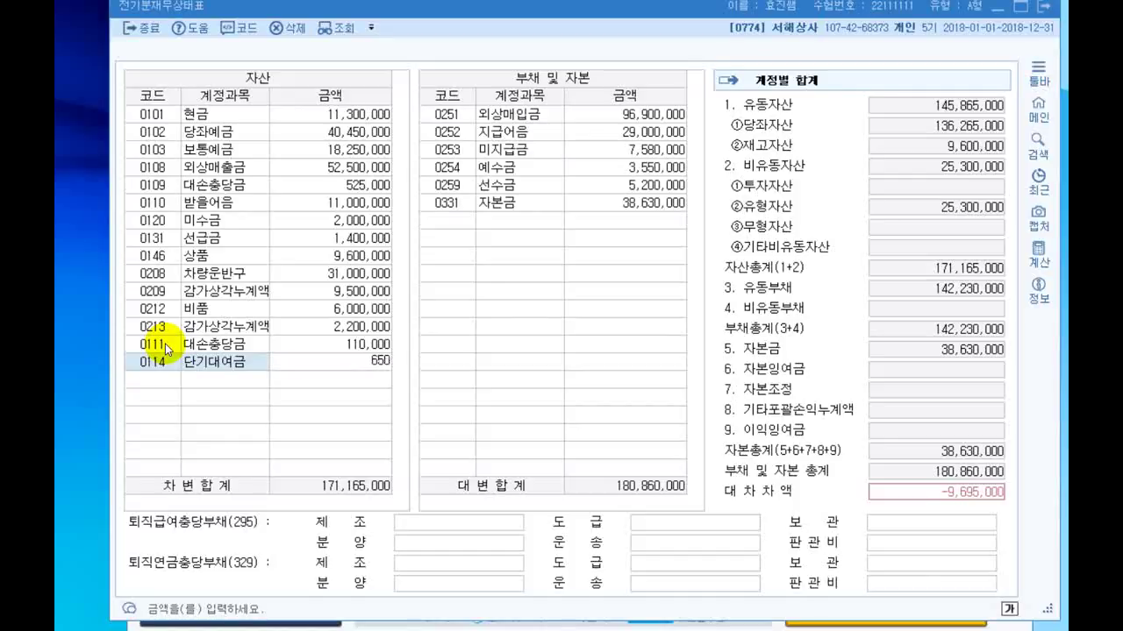
{"action": "type", "text": "0,000"}
{"action": "key", "text": "Return"}
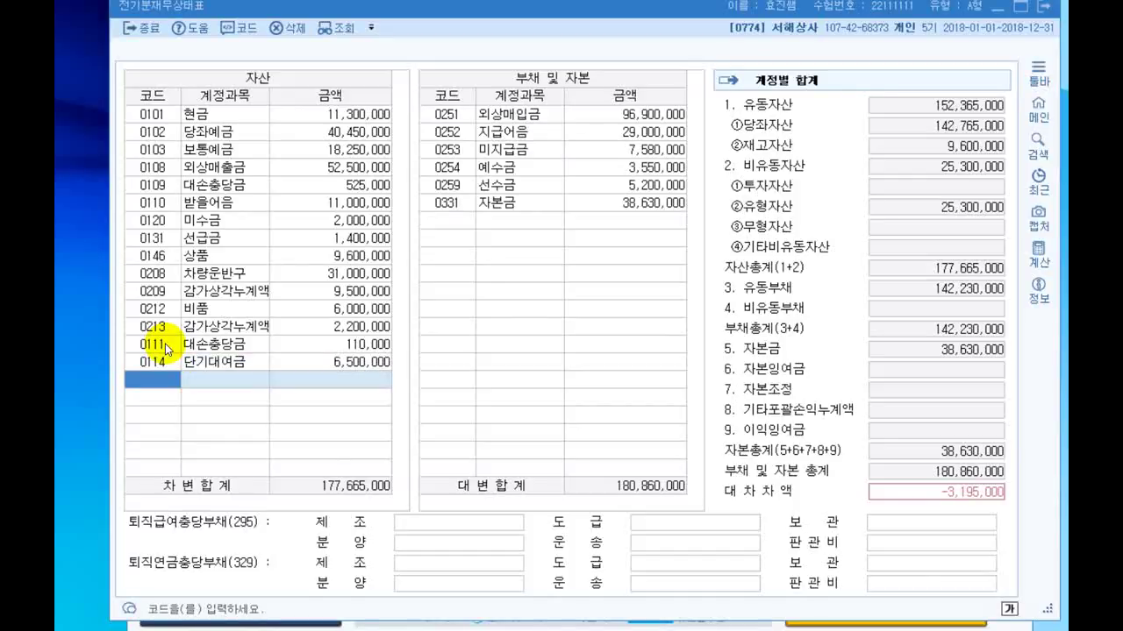
Step: Set the amount of liability account 0254 예수금 to 355,000
{"action": "left_click", "coordinate": [624, 171]}
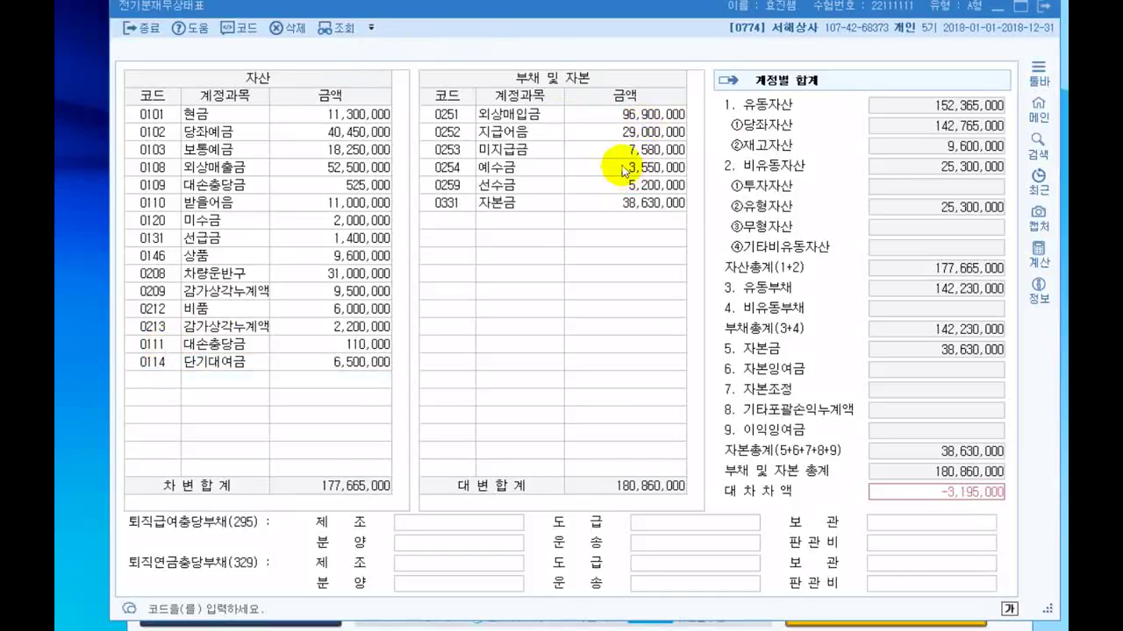
{"action": "left_click", "coordinate": [602, 166]}
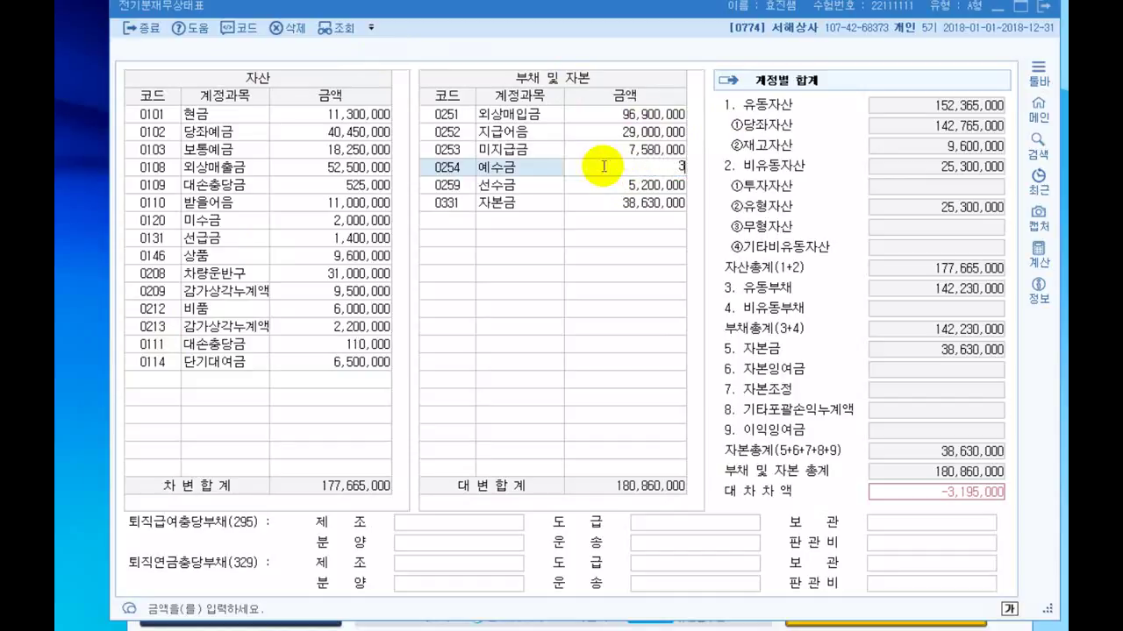
{"action": "type", "text": "355,000"}
{"action": "key", "text": "Return"}
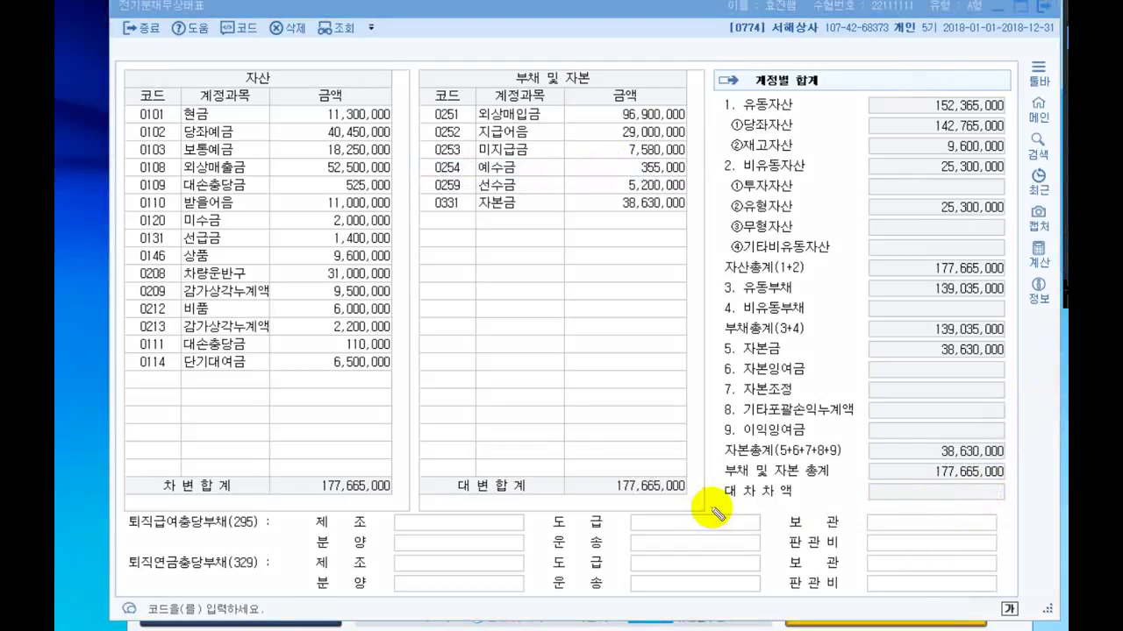
Step: Check that the debit total, credit total and 대차차액 balance, marking them with the pen, and clear the marks
{"action": "left_click_drag", "start_coordinate": [711, 506], "coordinate": [1028, 506]}
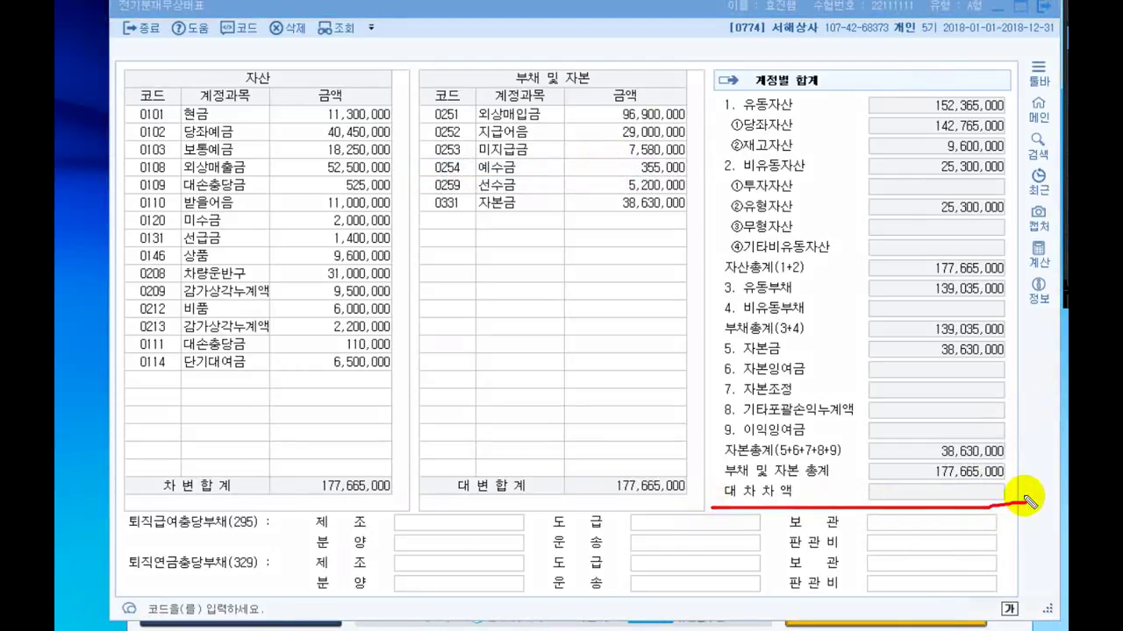
{"action": "mouse_move", "coordinate": [313, 502]}
{"action": "left_mouse_down"}
{"action": "mouse_move", "coordinate": [392, 504]}
{"action": "mouse_move", "coordinate": [317, 503]}
{"action": "left_mouse_up"}
{"action": "mouse_move", "coordinate": [640, 505]}
{"action": "left_mouse_down"}
{"action": "mouse_move", "coordinate": [609, 493]}
{"action": "mouse_move", "coordinate": [701, 497]}
{"action": "mouse_move", "coordinate": [643, 508]}
{"action": "left_mouse_up"}
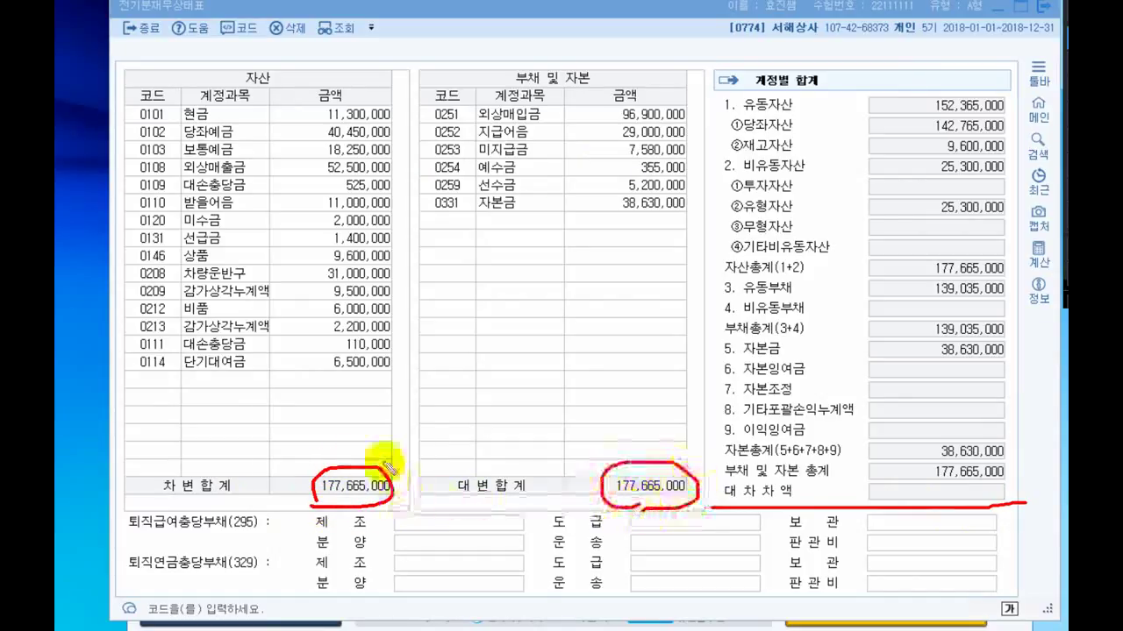
{"action": "left_click_drag", "start_coordinate": [386, 465], "coordinate": [417, 457]}
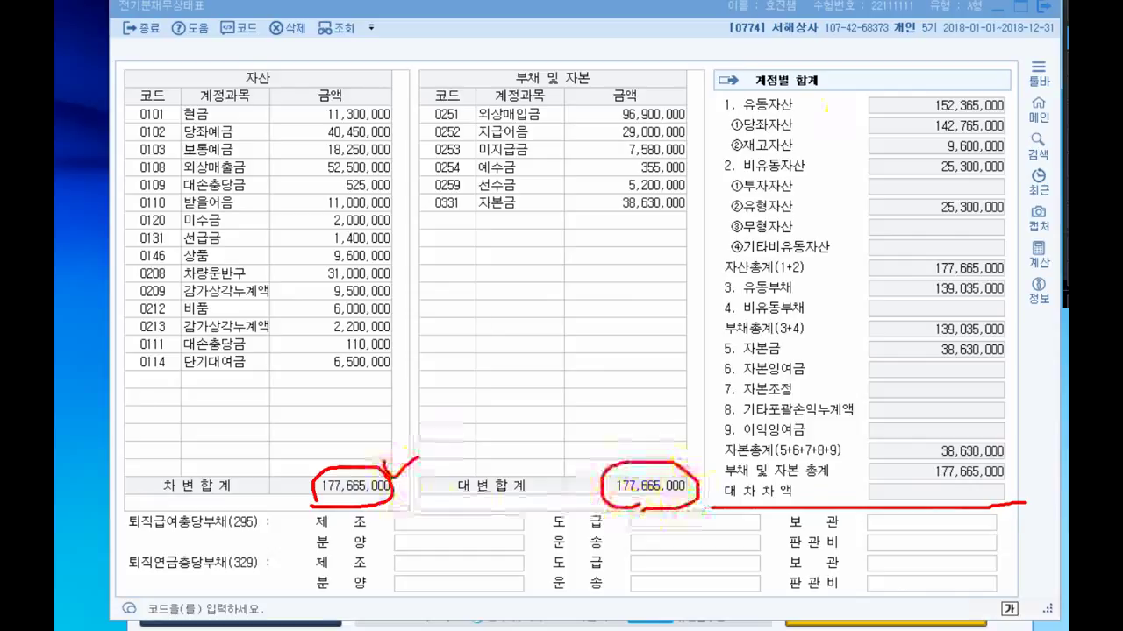
{"action": "key", "text": "Escape"}
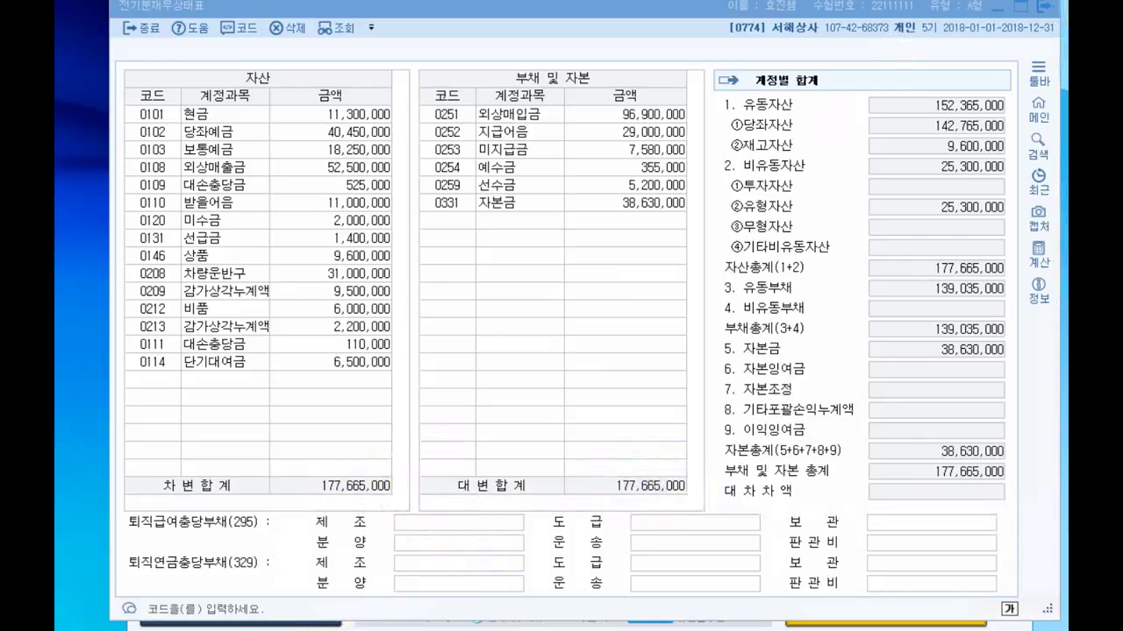
Step: Switch to the exam paper and underline 자산총계 and 부채와 자본총계 to compare them with the entered totals
{"action": "key", "text": "alt+Tab"}
{"action": "scroll", "coordinate": [556, 464], "scroll_direction": "down", "scroll_amount": 5}
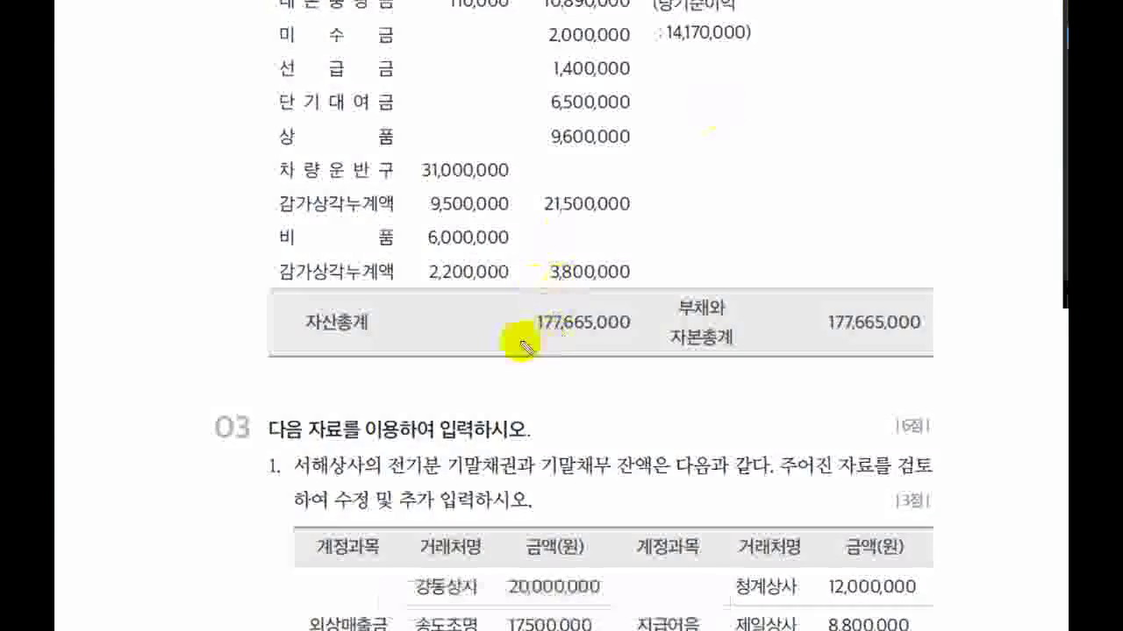
{"action": "left_click_drag", "start_coordinate": [521, 340], "coordinate": [641, 343]}
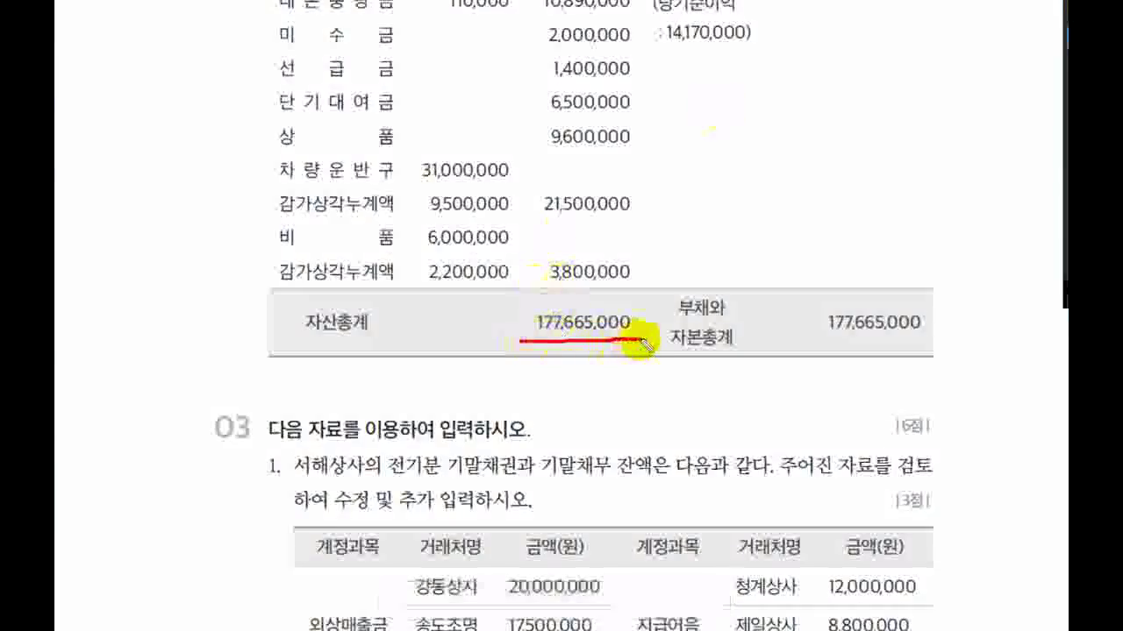
{"action": "left_click_drag", "start_coordinate": [824, 343], "coordinate": [921, 336]}
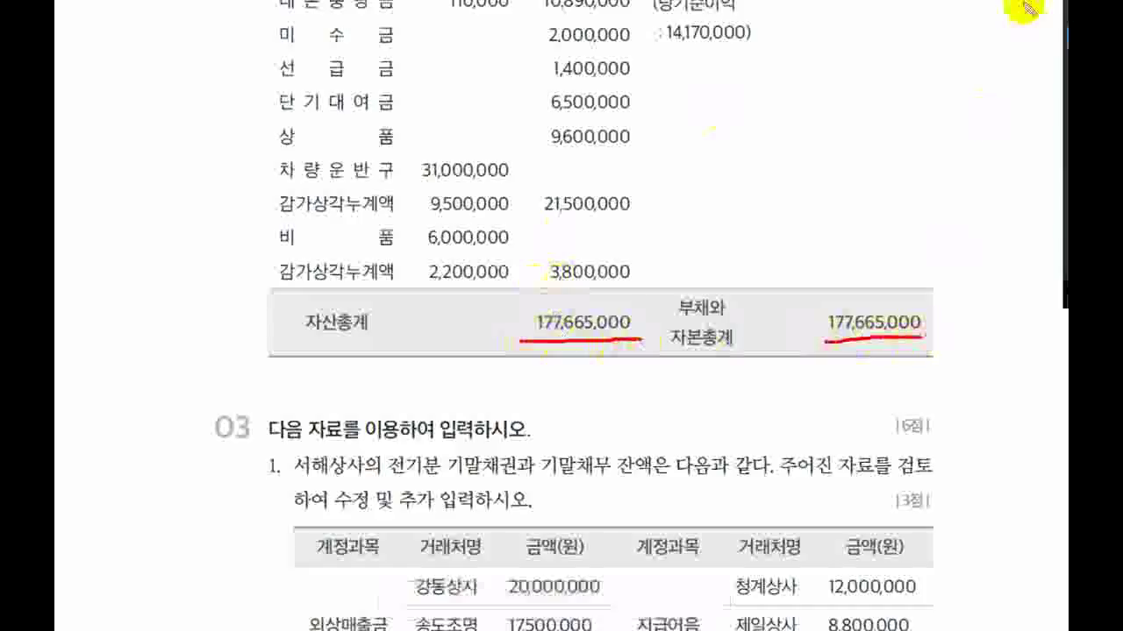
{"action": "scroll", "coordinate": [952, 146], "scroll_direction": "down", "scroll_amount": 5}
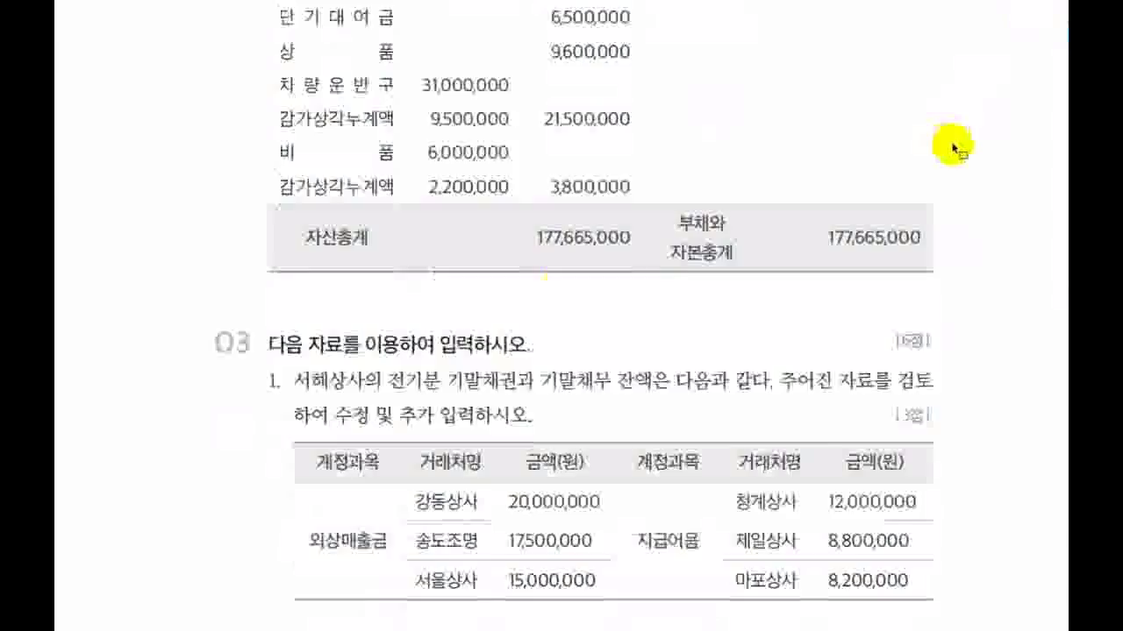
Step: Read question 03-1 on closing receivables and payables, underlining 수정 and 추가 and bracketing the 외상매출금 and 지급어음 customers
{"action": "scroll", "coordinate": [955, 145], "scroll_direction": "up", "scroll_amount": 1}
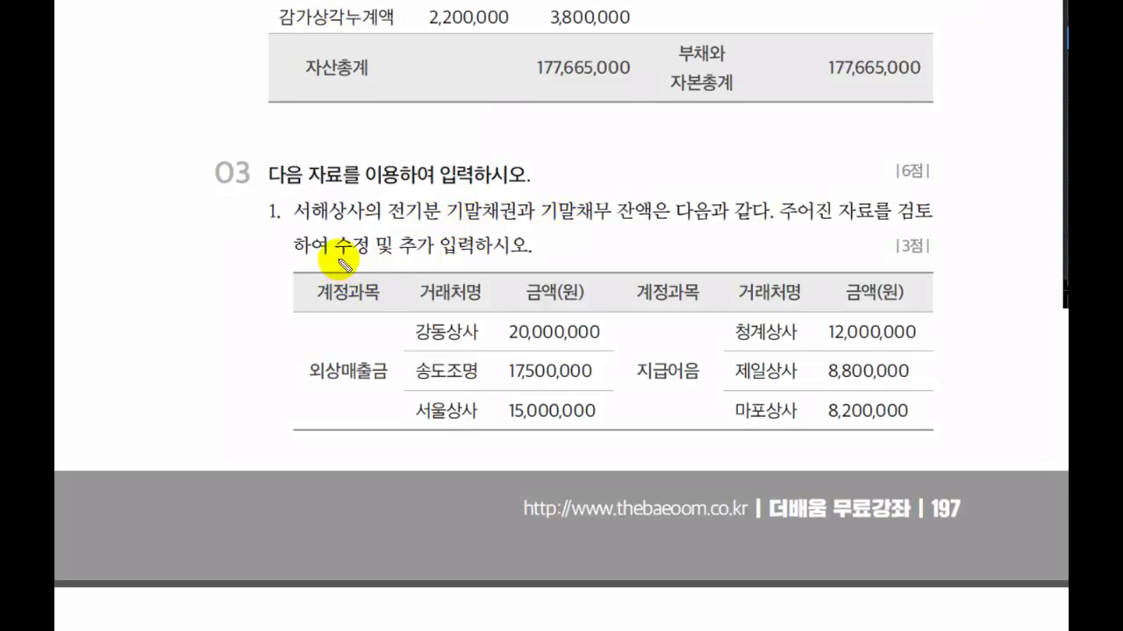
{"action": "left_click_drag", "start_coordinate": [336, 259], "coordinate": [430, 259]}
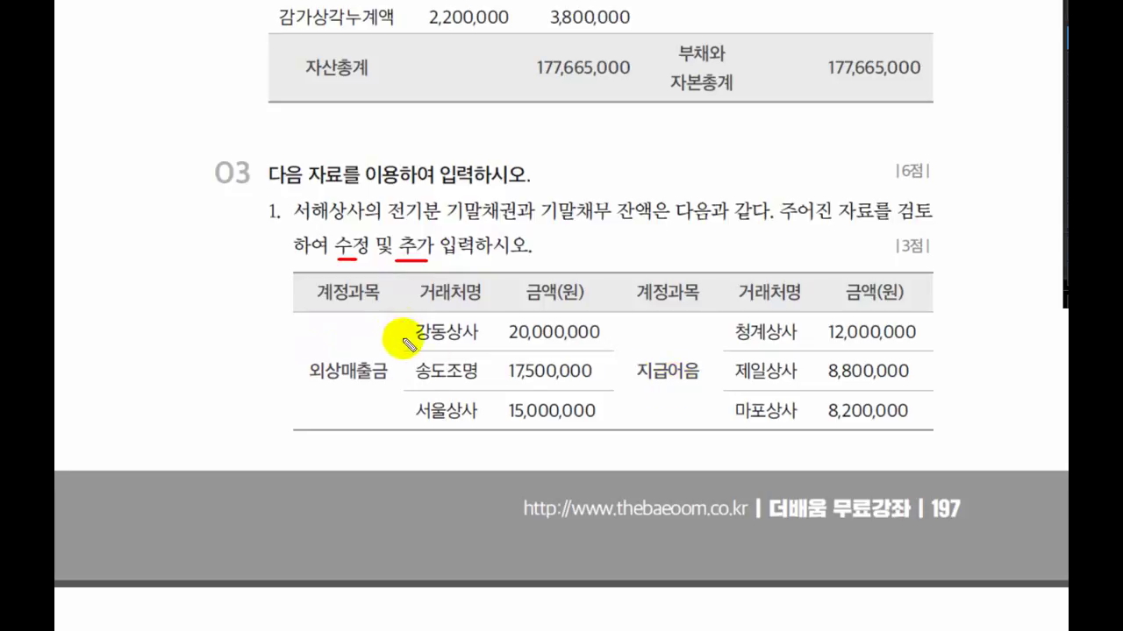
{"action": "left_click_drag", "start_coordinate": [402, 328], "coordinate": [408, 417]}
{"action": "left_click_drag", "start_coordinate": [732, 330], "coordinate": [725, 416]}
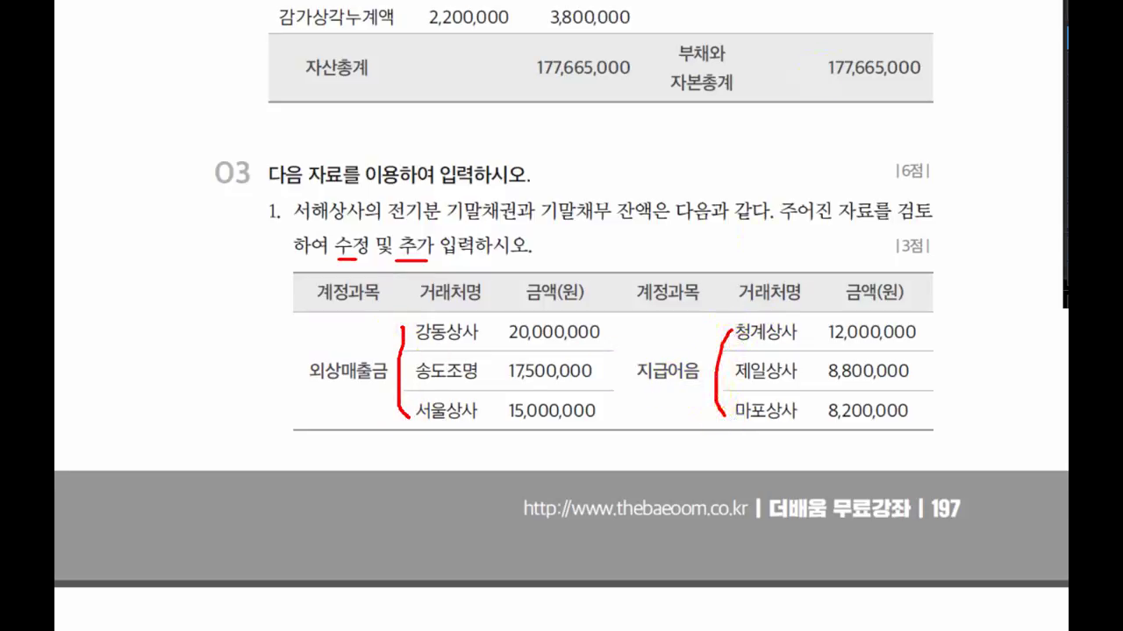
Step: Switch back to KcLep, open the opening balances by customer (거래처별초기이월) and select account 0108 외상매출금
{"action": "key", "text": "alt+Tab"}
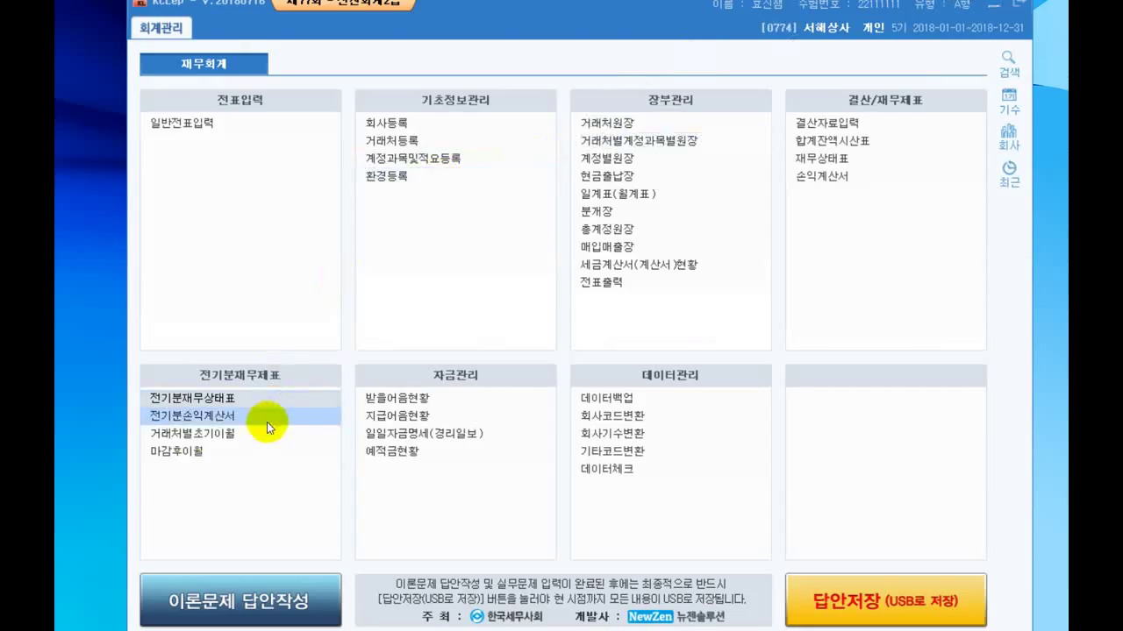
{"action": "left_click", "coordinate": [186, 438]}
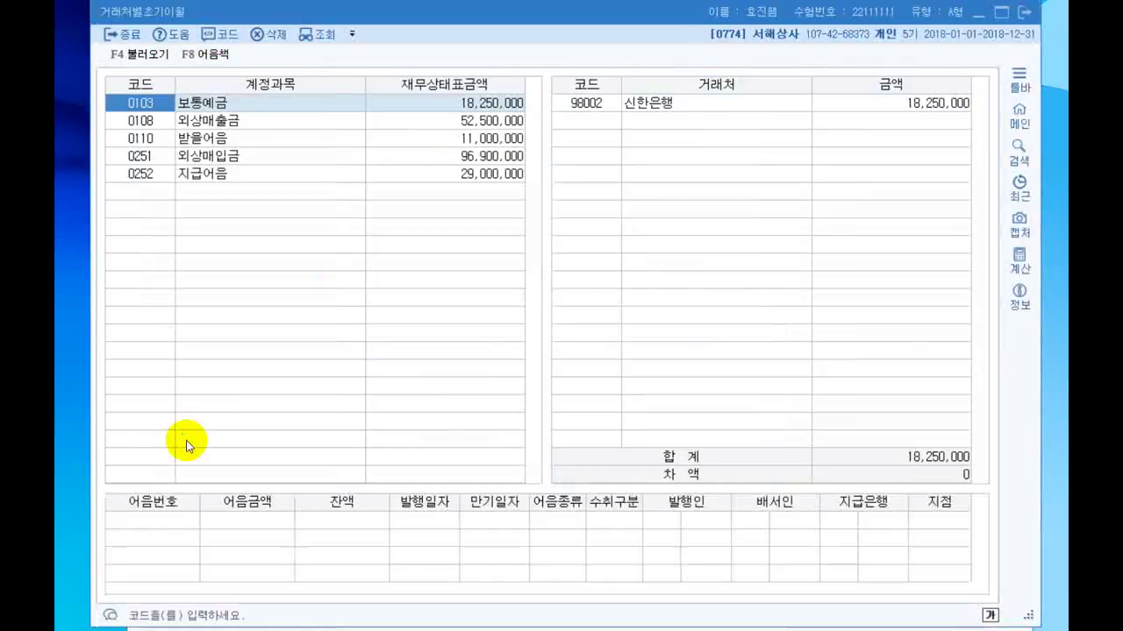
{"action": "left_click", "coordinate": [231, 125]}
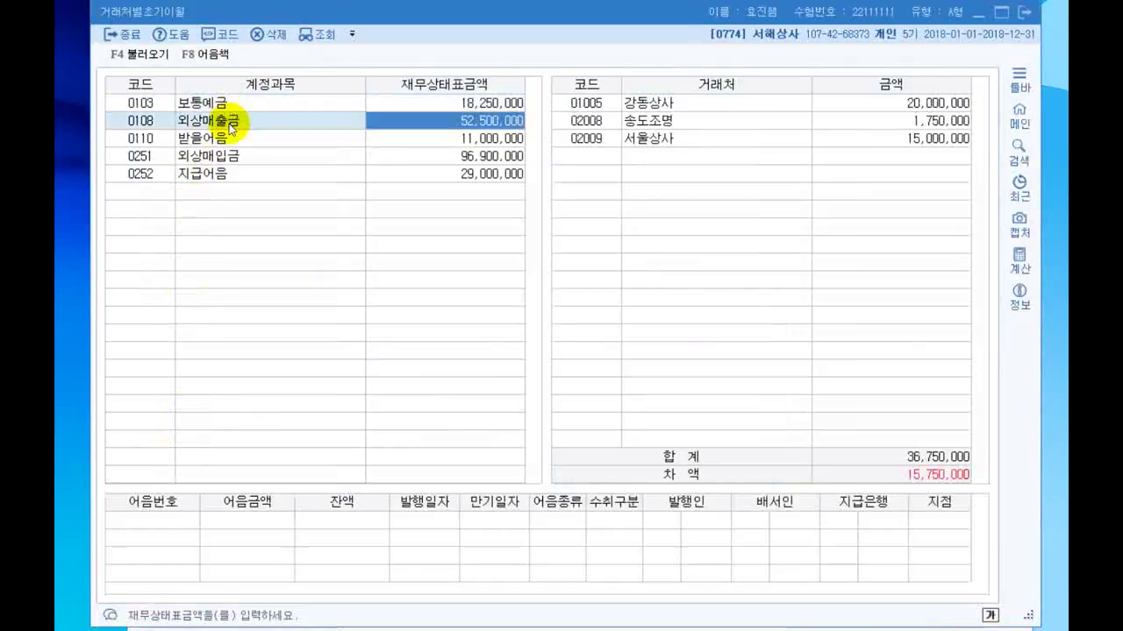
Step: Check 강동상사's 외상매출금 balance and set 송도조명's amount to 17,500,000
{"action": "left_click", "coordinate": [881, 105]}
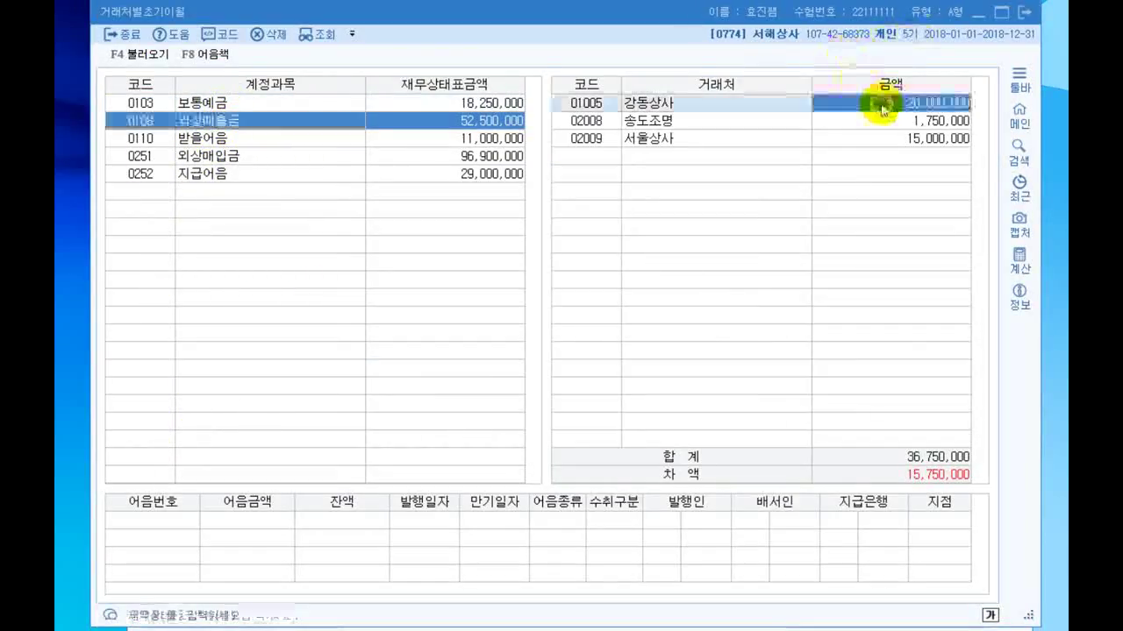
{"action": "left_click", "coordinate": [856, 127]}
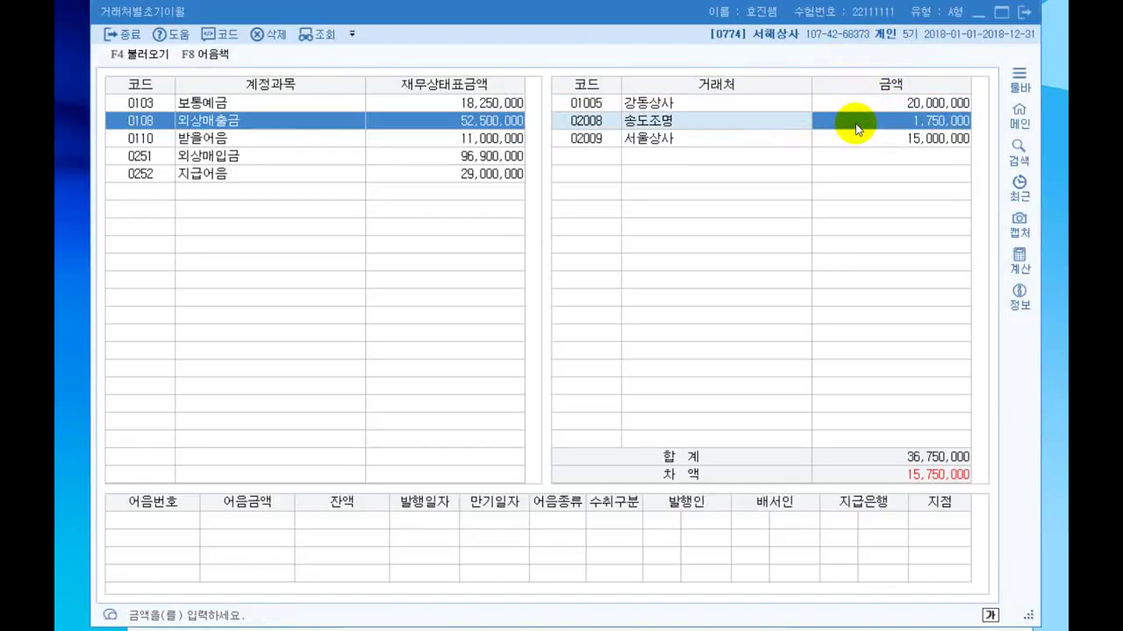
{"action": "type", "text": "17"}
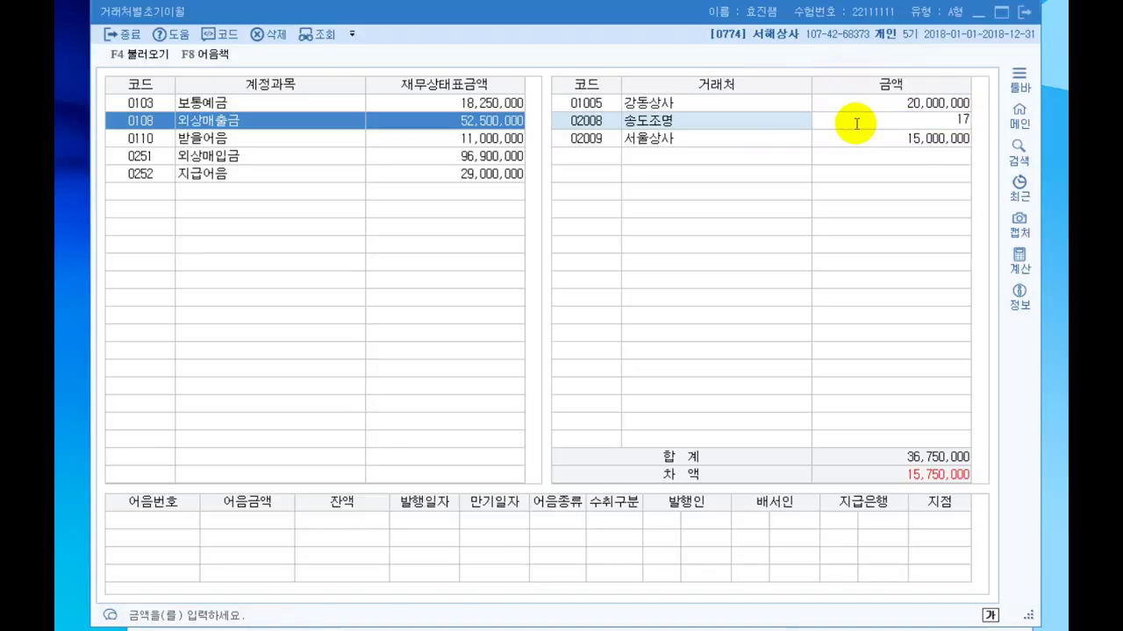
{"action": "type", "text": ",500,000"}
{"action": "key", "text": "Return"}
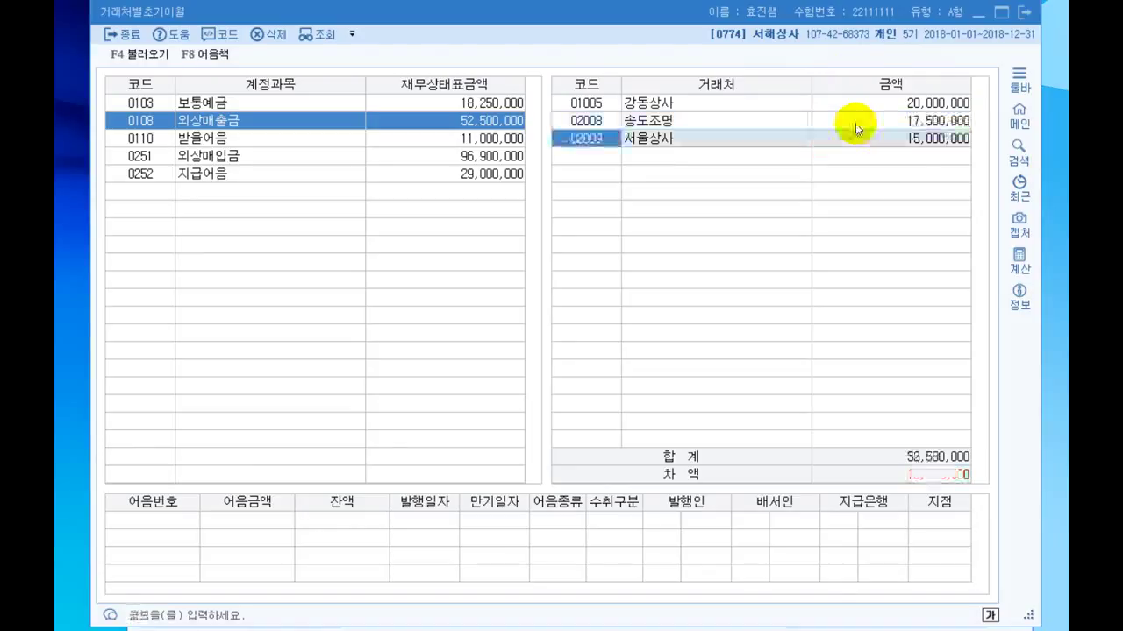
Step: Check 서울상사's amount, circle the 외상매출금 차액 with the pen, and clear the mark
{"action": "left_click", "coordinate": [956, 140]}
{"action": "left_click", "coordinate": [1040, 1]}
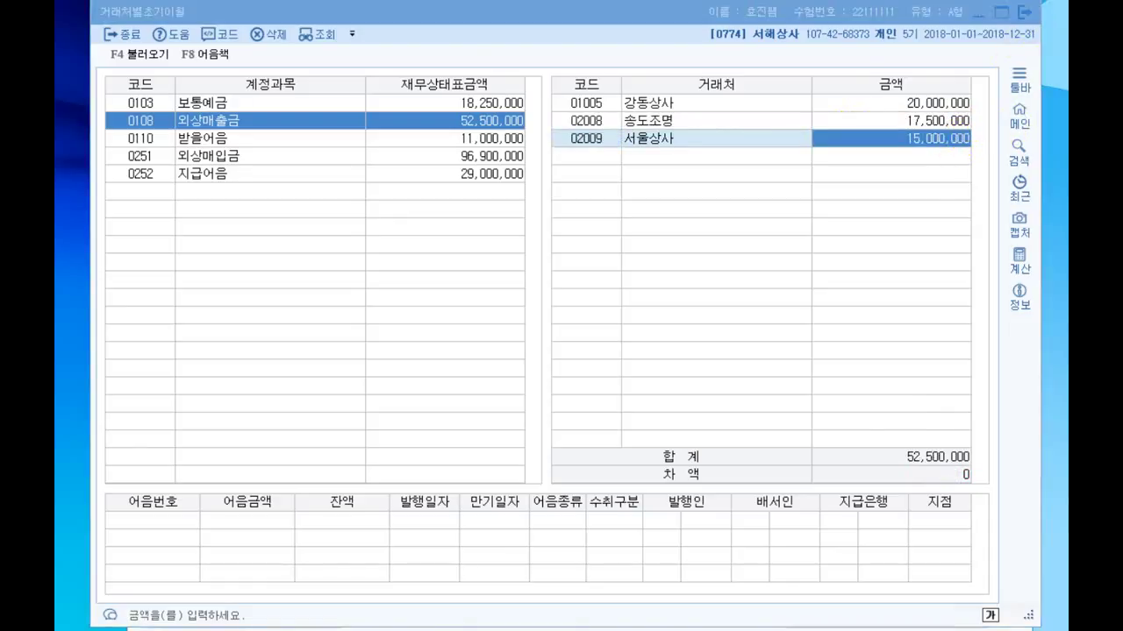
{"action": "mouse_move", "coordinate": [952, 480]}
{"action": "left_mouse_down"}
{"action": "mouse_move", "coordinate": [965, 488]}
{"action": "mouse_move", "coordinate": [963, 461]}
{"action": "left_mouse_up"}
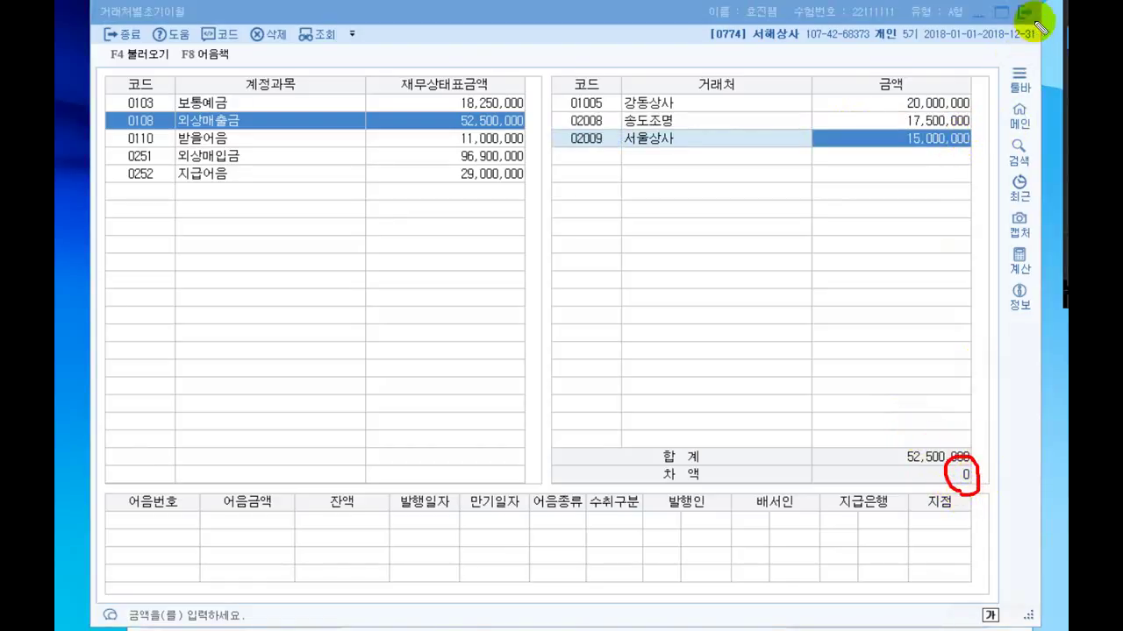
{"action": "key", "text": "Escape"}
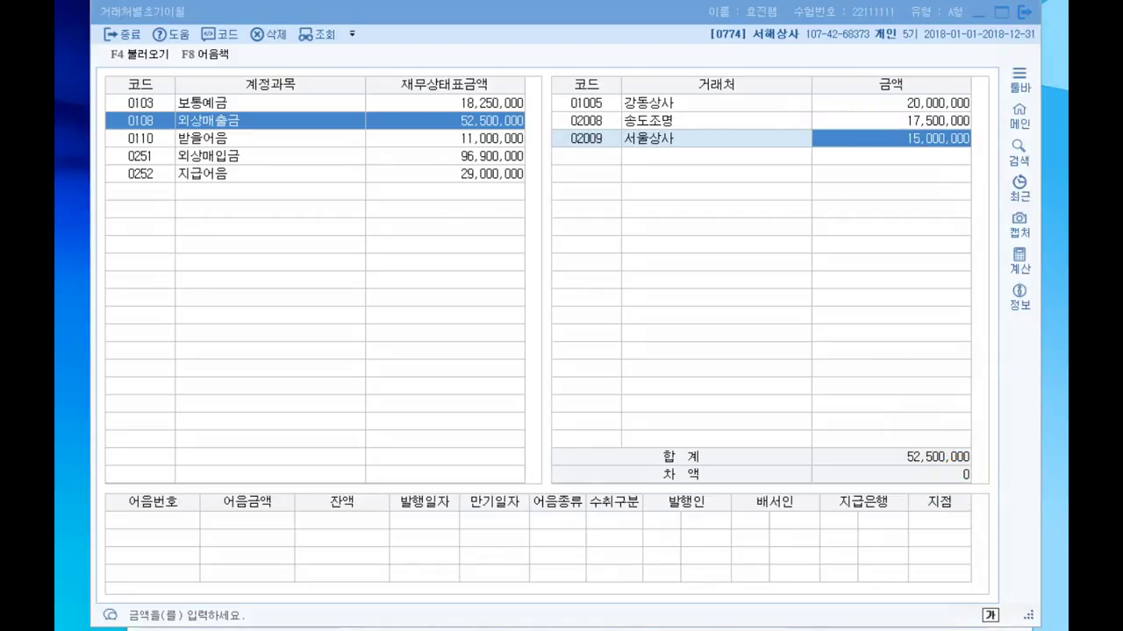
Step: Display the customer balances of account 0252 지급어음, mark its 차액 with the pen, and clear the marks
{"action": "left_click", "coordinate": [246, 176]}
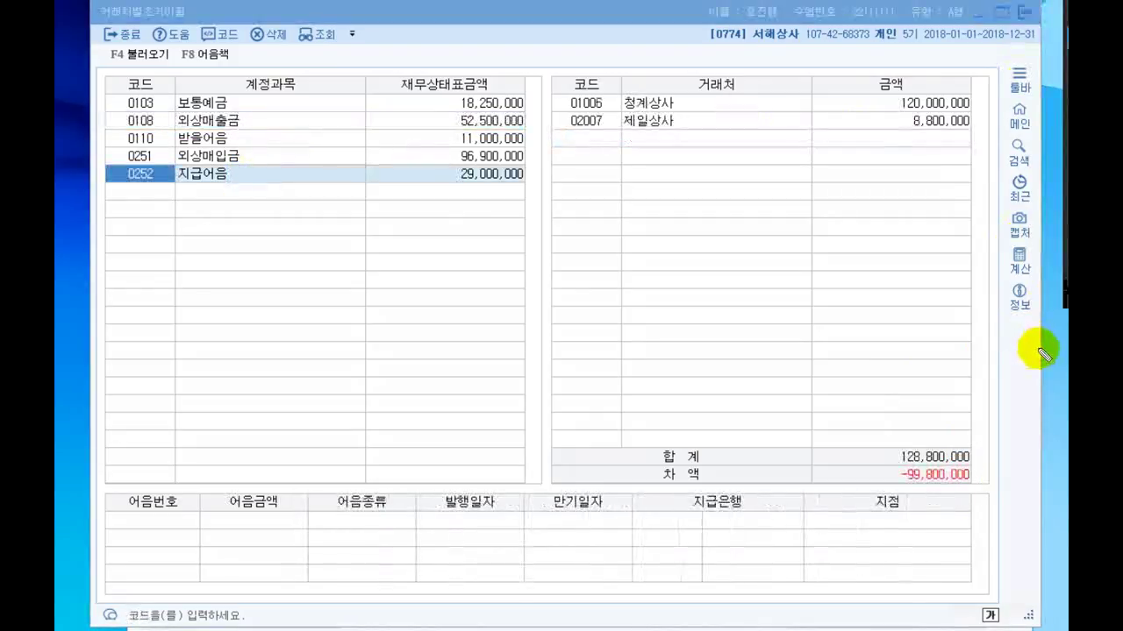
{"action": "mouse_move", "coordinate": [901, 488]}
{"action": "left_mouse_down"}
{"action": "mouse_move", "coordinate": [984, 480]}
{"action": "mouse_move", "coordinate": [977, 474]}
{"action": "left_mouse_up"}
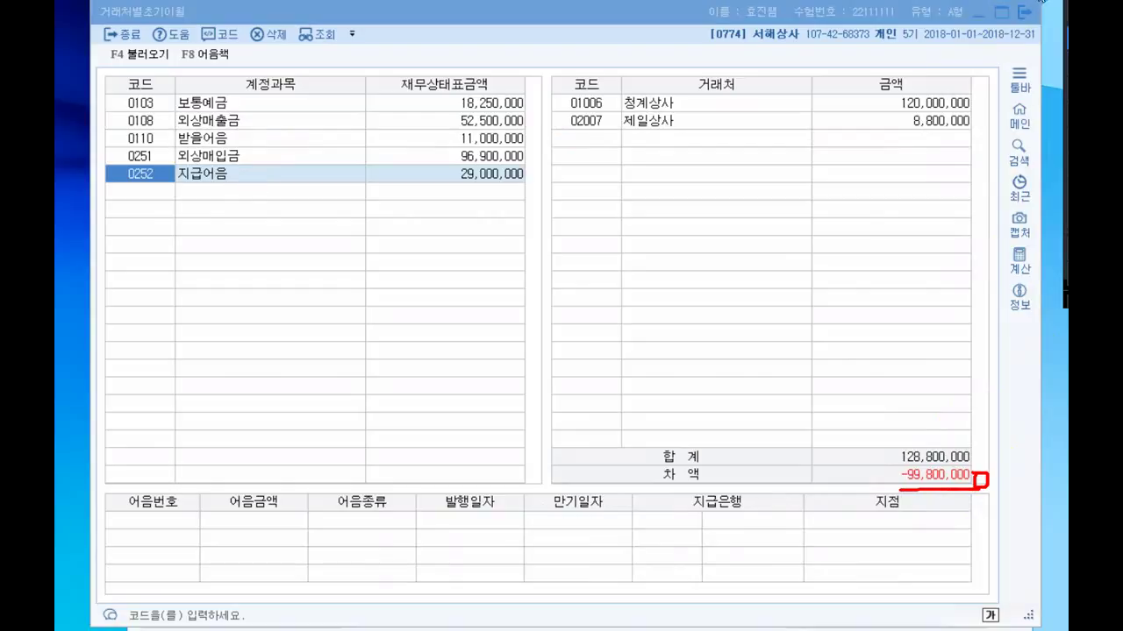
{"action": "key", "text": "Escape"}
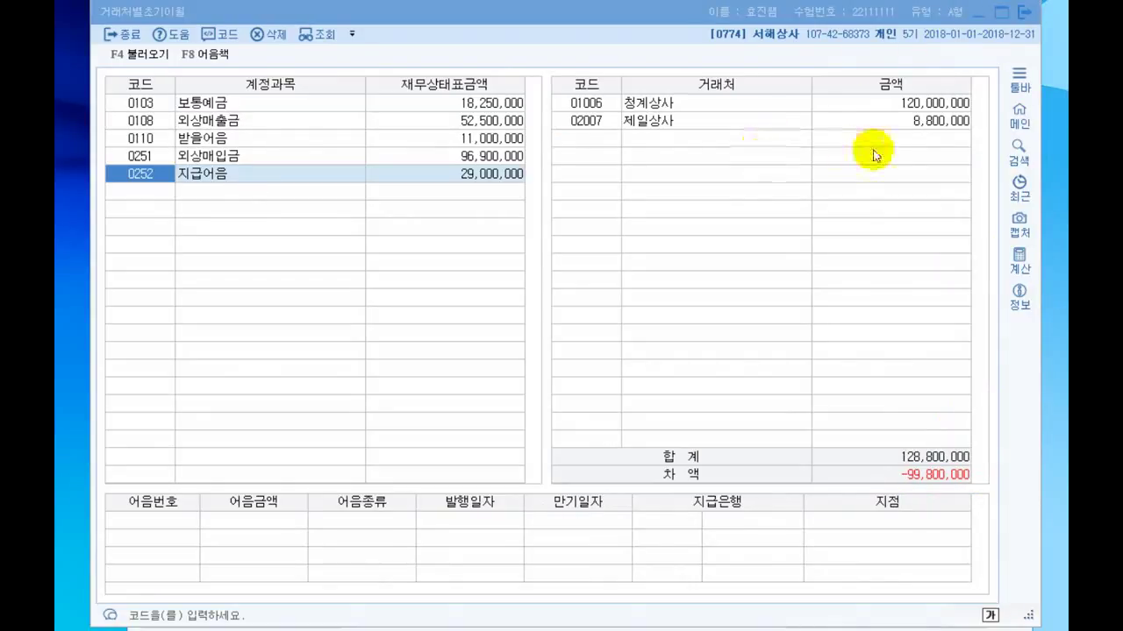
Step: Set 청계상사's 지급어음 amount to 12,000,000 and go to the first empty customer row
{"action": "left_click", "coordinate": [887, 105]}
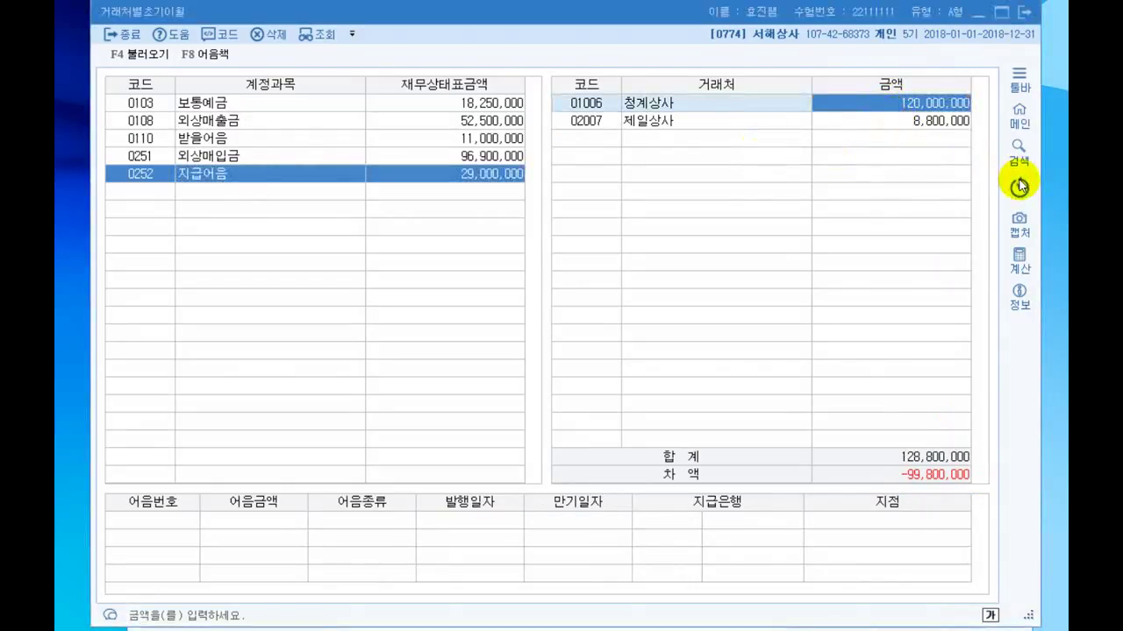
{"action": "type", "text": "12,000,000"}
{"action": "key", "text": "Return"}
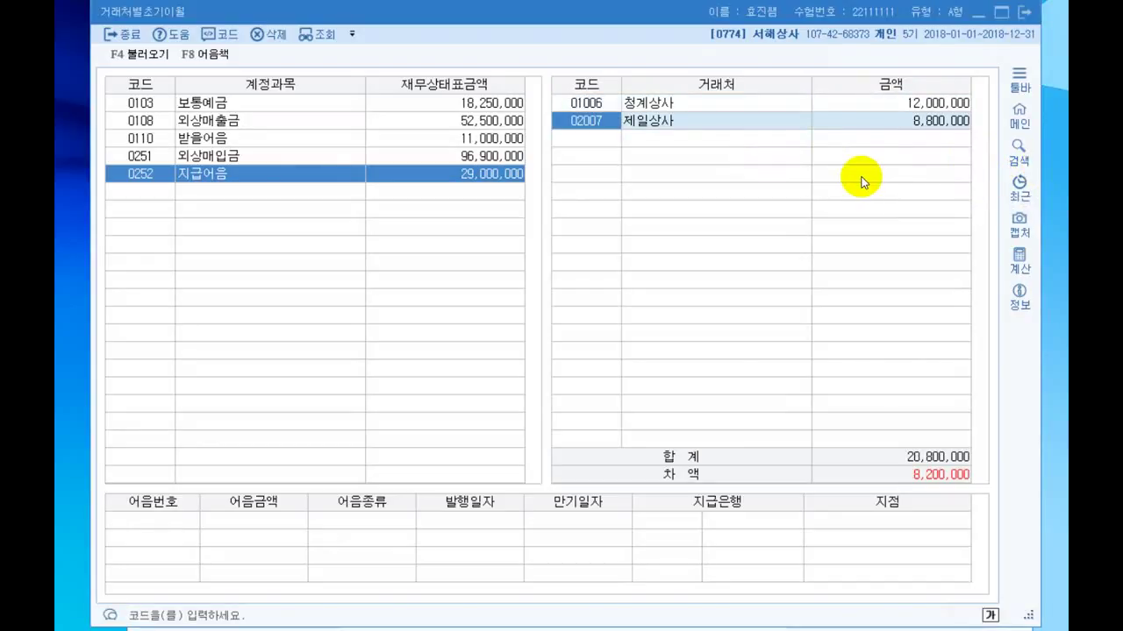
{"action": "key", "text": "Down"}
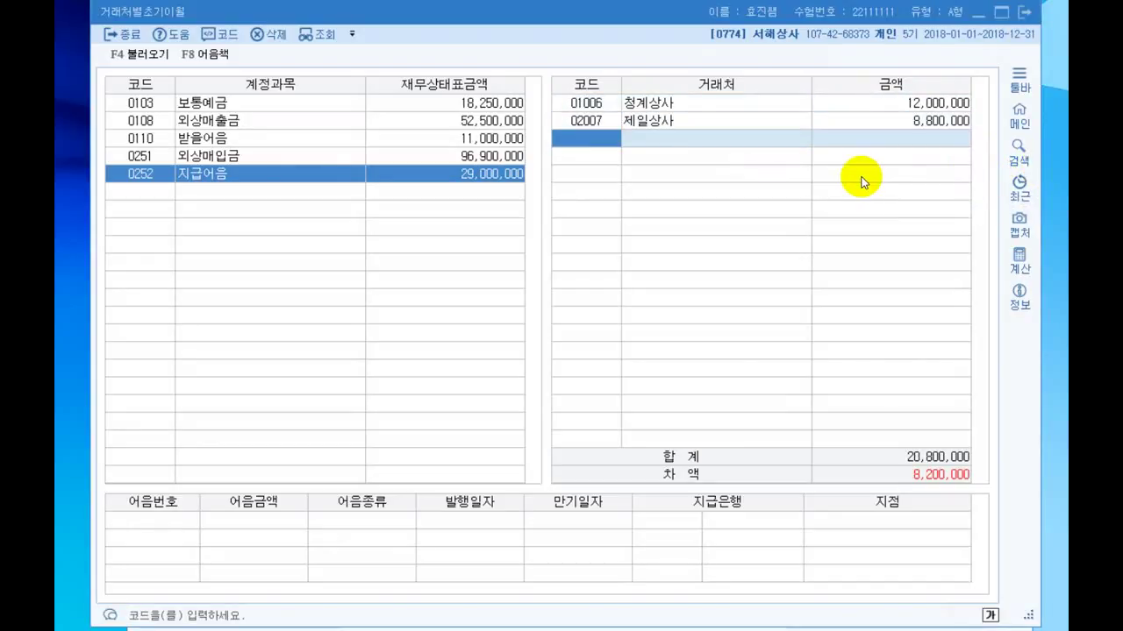
Step: Add customer 마포상사 to the 지급어음 balances with an amount of 8,200,000
{"action": "key", "text": "F2"}
{"action": "type", "text": "미포"}
{"action": "key", "text": "Return"}
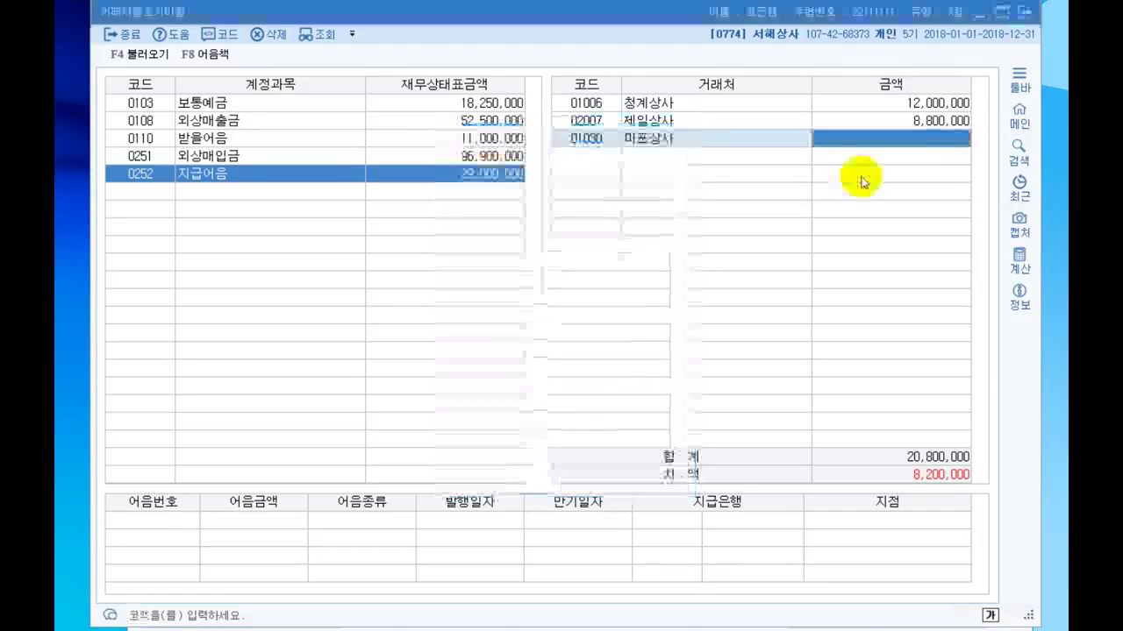
{"action": "type", "text": "8200000"}
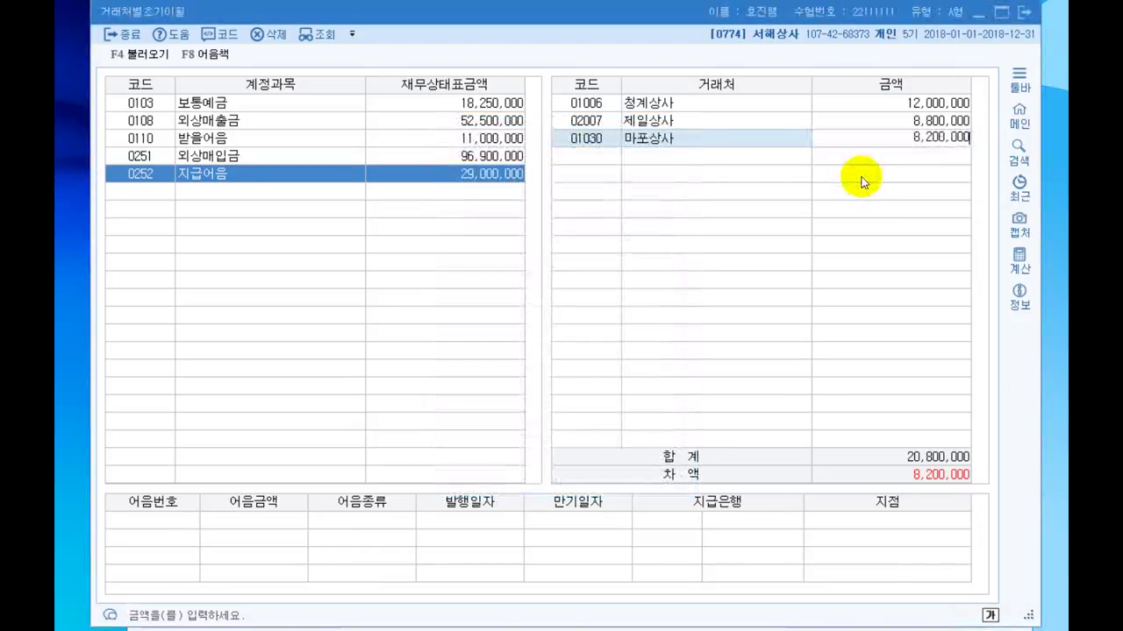
{"action": "key", "text": "Return"}
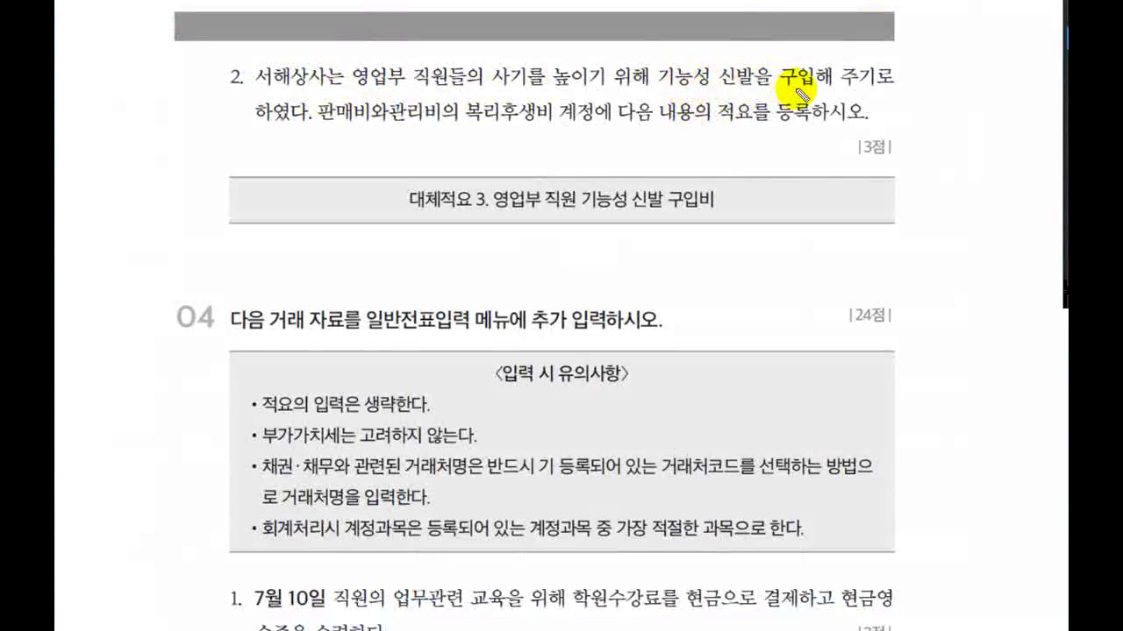
Step: Mark 판매비와관리비, 복리후생비 and the 대체적요 3 text in exam question 2 with the pen, and return to KcLep
{"action": "mouse_move", "coordinate": [318, 127]}
{"action": "left_mouse_down"}
{"action": "mouse_move", "coordinate": [553, 118]}
{"action": "mouse_move", "coordinate": [513, 99]}
{"action": "mouse_move", "coordinate": [468, 102]}
{"action": "mouse_move", "coordinate": [478, 130]}
{"action": "left_mouse_up"}
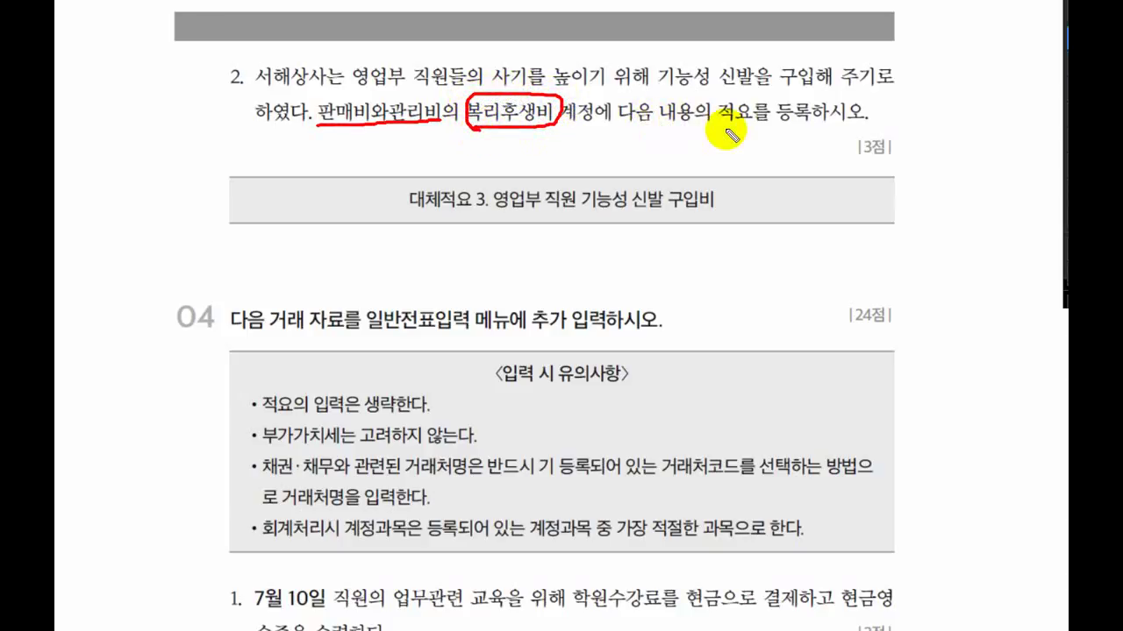
{"action": "left_click_drag", "start_coordinate": [402, 211], "coordinate": [728, 214]}
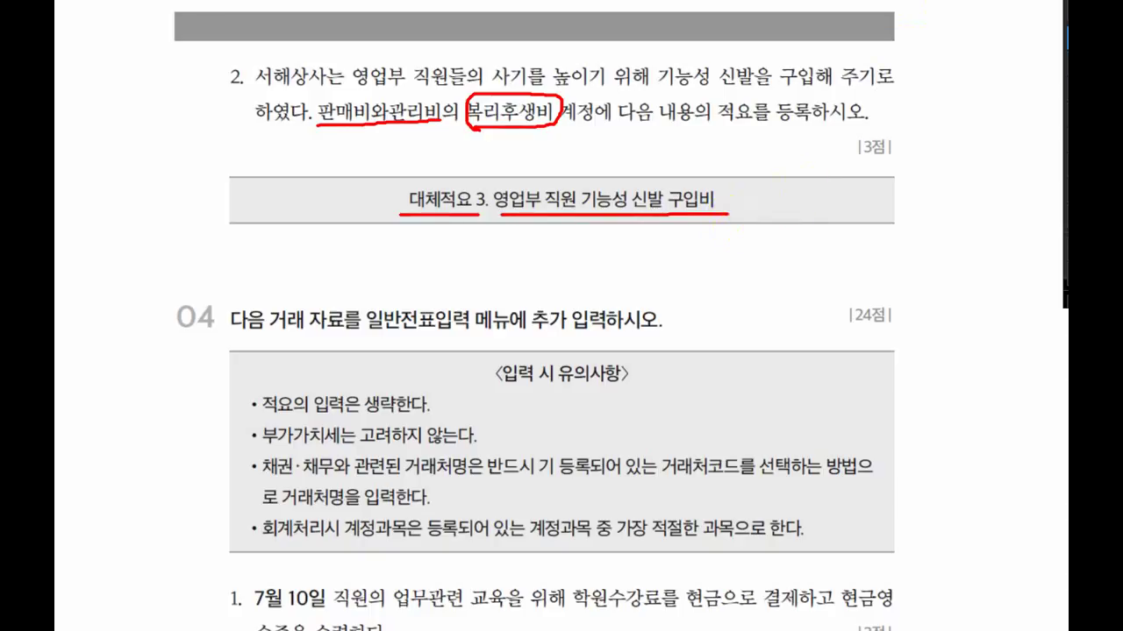
{"action": "key", "text": "alt+Tab"}
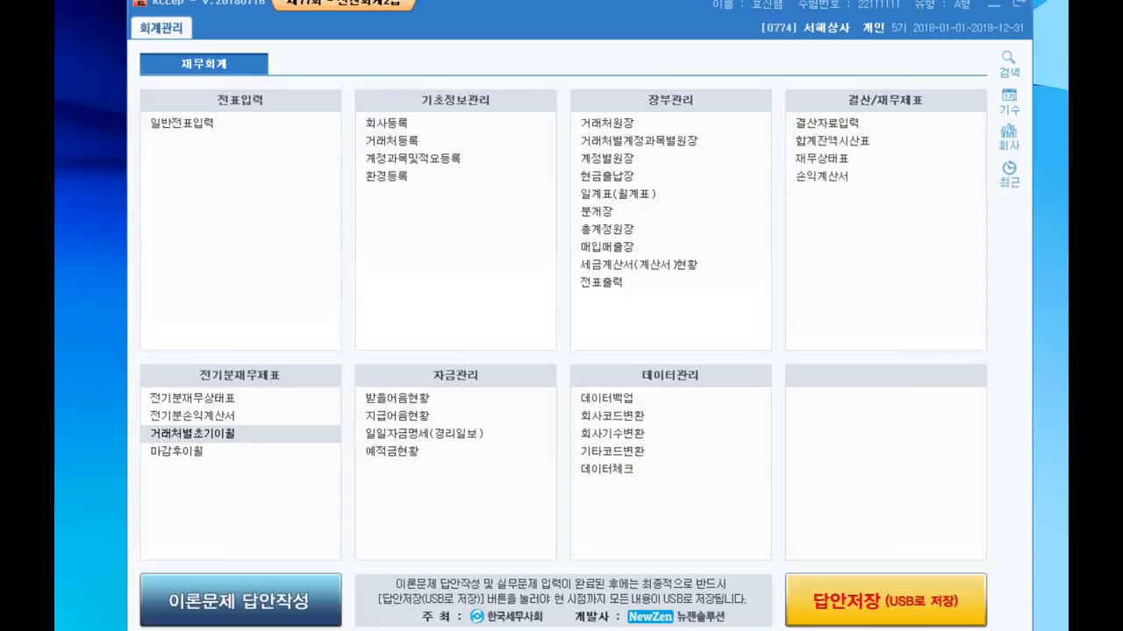
Step: Open 계정과목및적요등록 and select account 0811 복리후생비 in the 판매관리비 group
{"action": "left_click", "coordinate": [434, 162]}
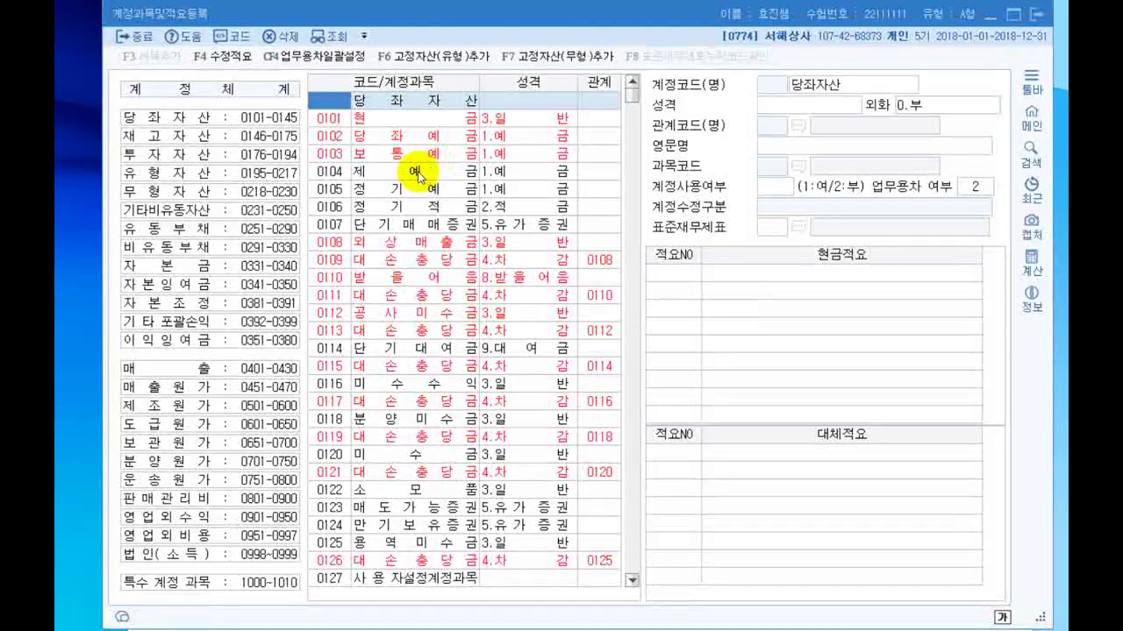
{"action": "left_click", "coordinate": [340, 126]}
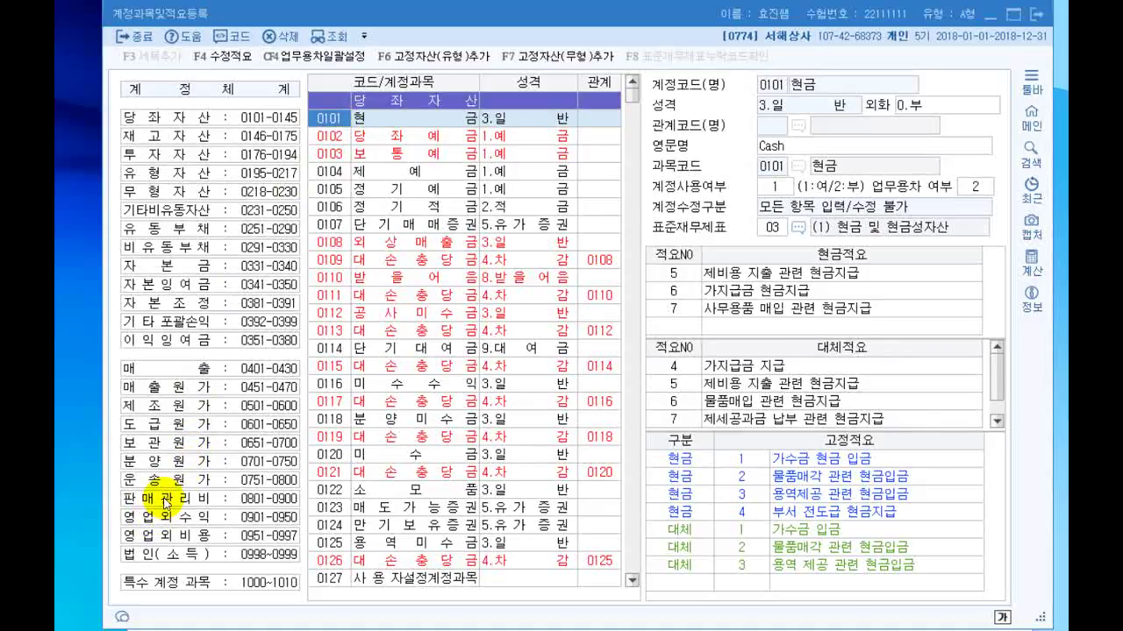
{"action": "left_click", "coordinate": [165, 499]}
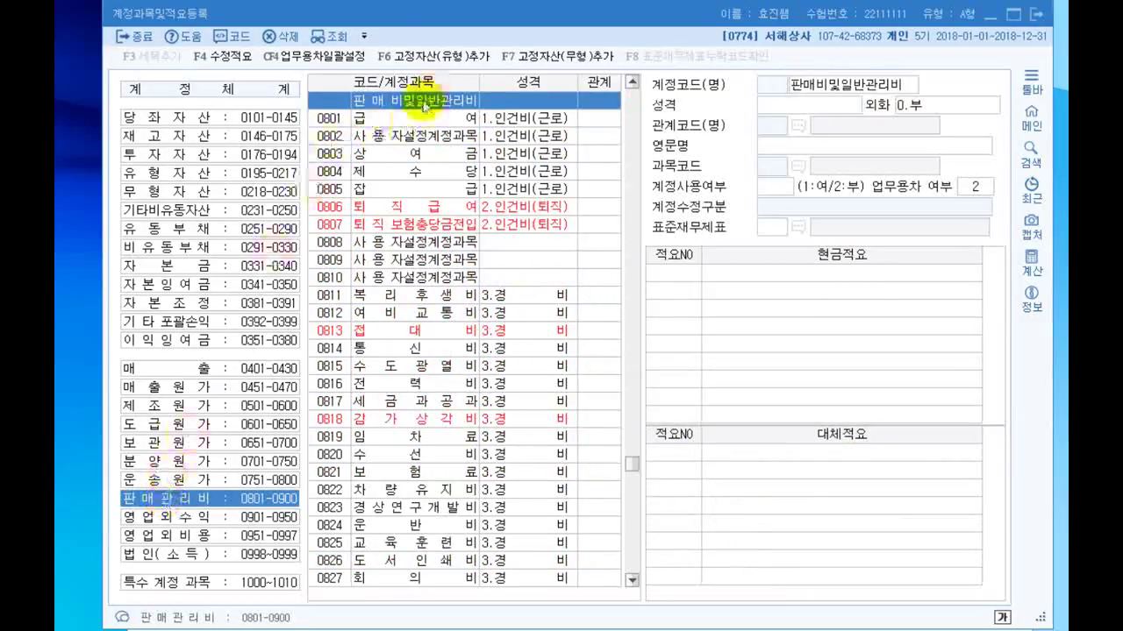
{"action": "left_click", "coordinate": [342, 299]}
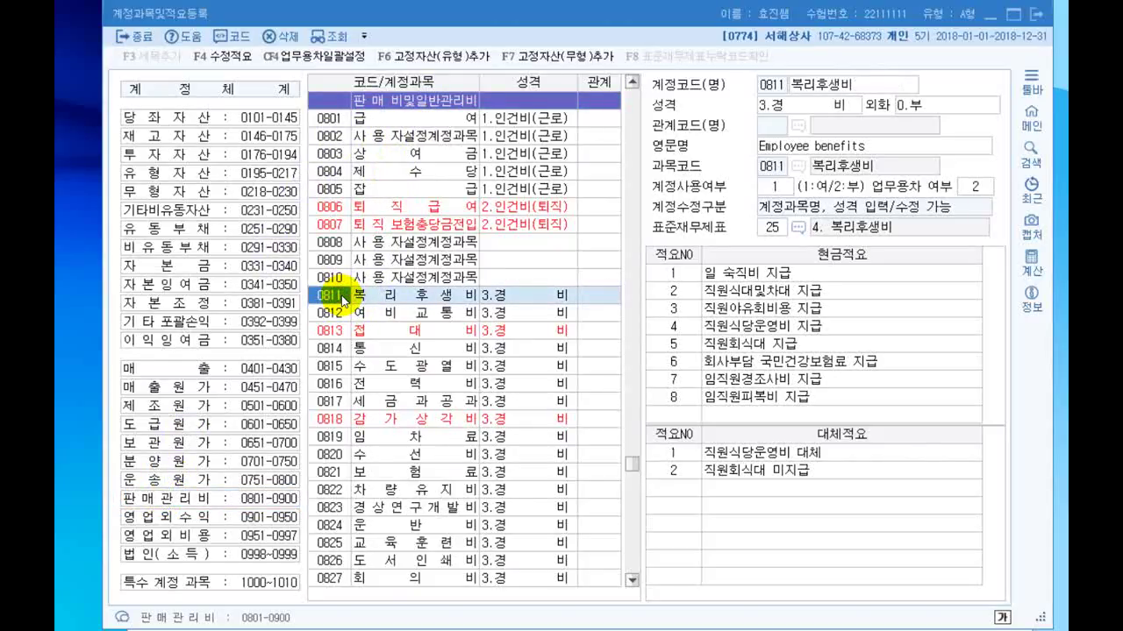
Step: Register 대체적요 number 3 for 복리후생비 as "영업부 직원 기능성 신발 구입비"
{"action": "left_click", "coordinate": [689, 489]}
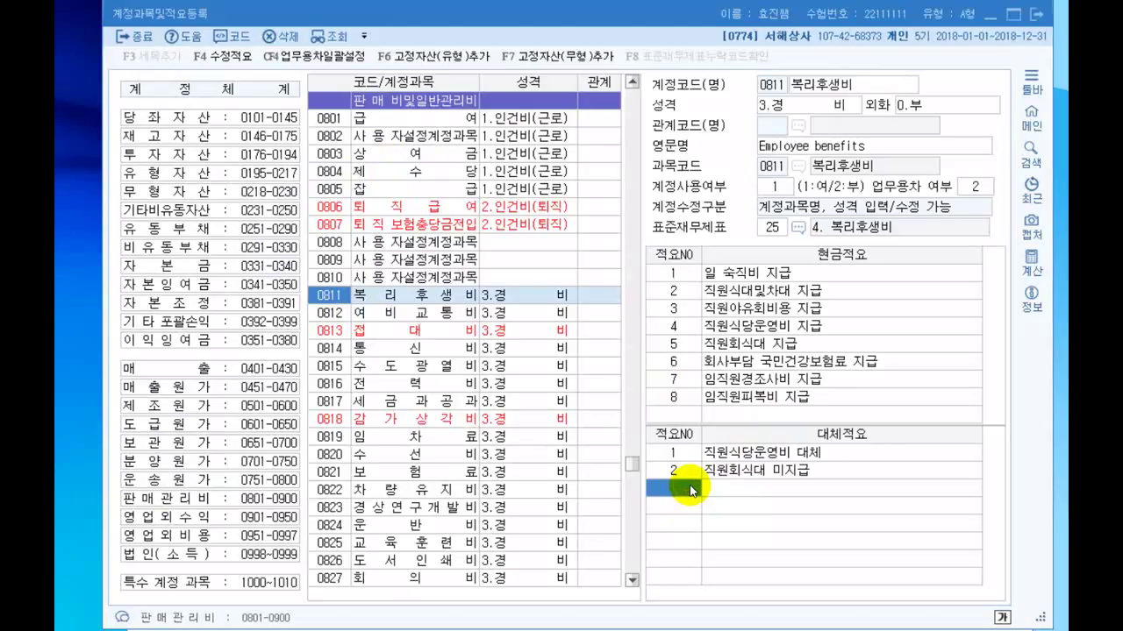
{"action": "type", "text": "3"}
{"action": "key", "text": "Return"}
{"action": "type", "text": "영업"}
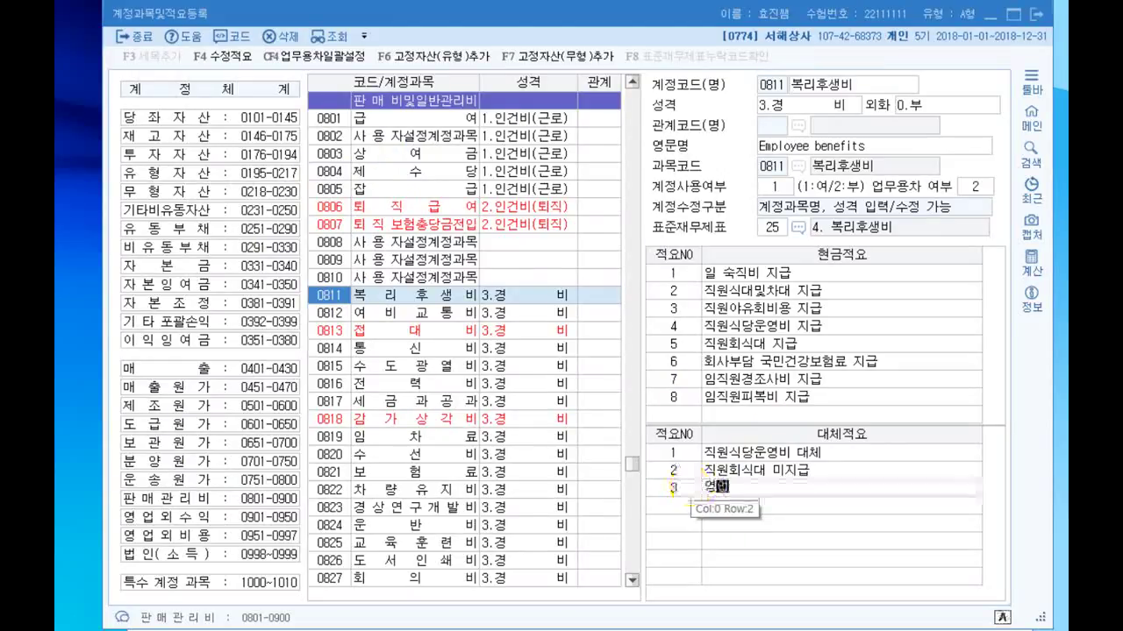
{"action": "type", "text": "부 직원 가능ㅅ"}
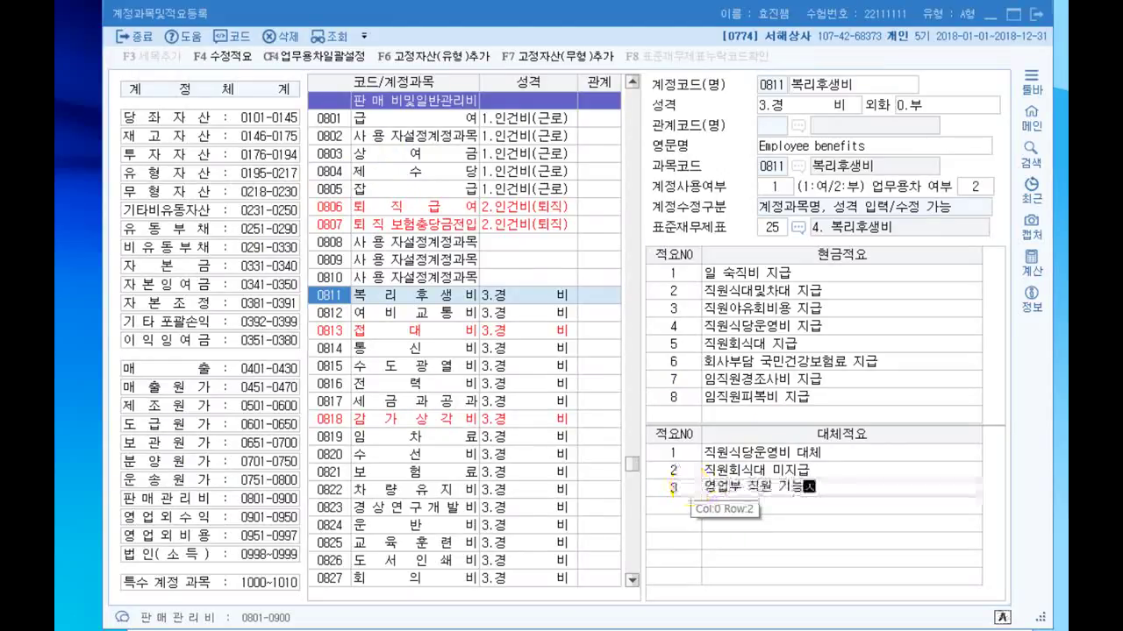
{"action": "type", "text": "성 신발 구입비"}
{"action": "key", "text": "Return"}
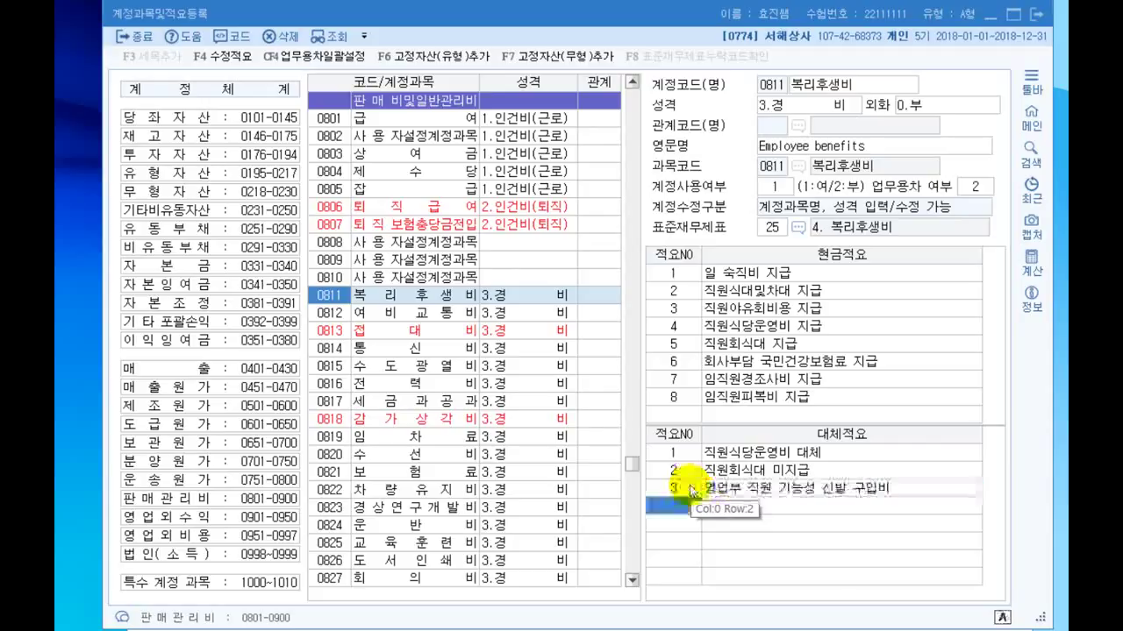
{"action": "left_click", "coordinate": [756, 489]}
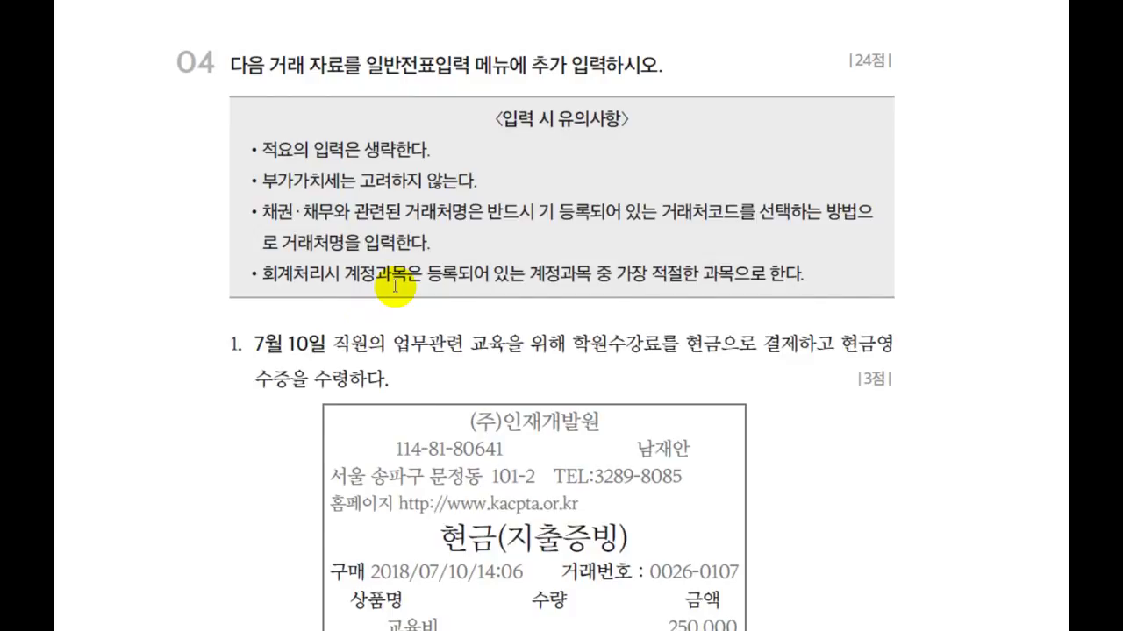
Step: Read the 7월 10일 transaction in exam section 04 and circle 교육 and 현금 with the pen
{"action": "scroll", "coordinate": [394, 286], "scroll_direction": "down", "scroll_amount": 3}
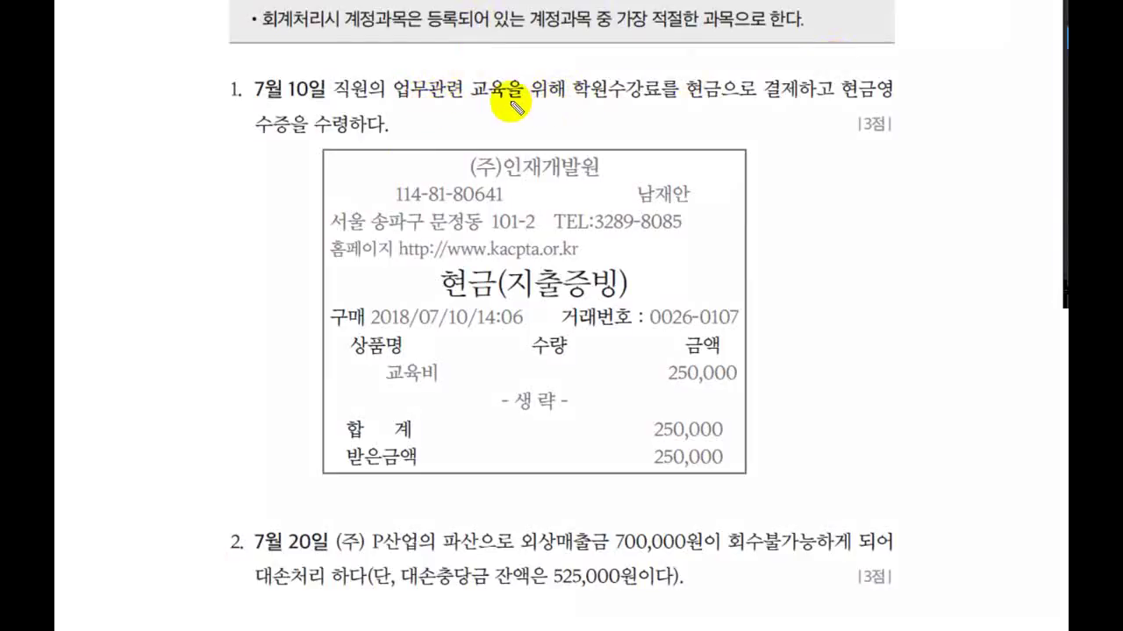
{"action": "mouse_move", "coordinate": [515, 102]}
{"action": "left_mouse_down"}
{"action": "mouse_move", "coordinate": [472, 88]}
{"action": "mouse_move", "coordinate": [514, 100]}
{"action": "left_mouse_up"}
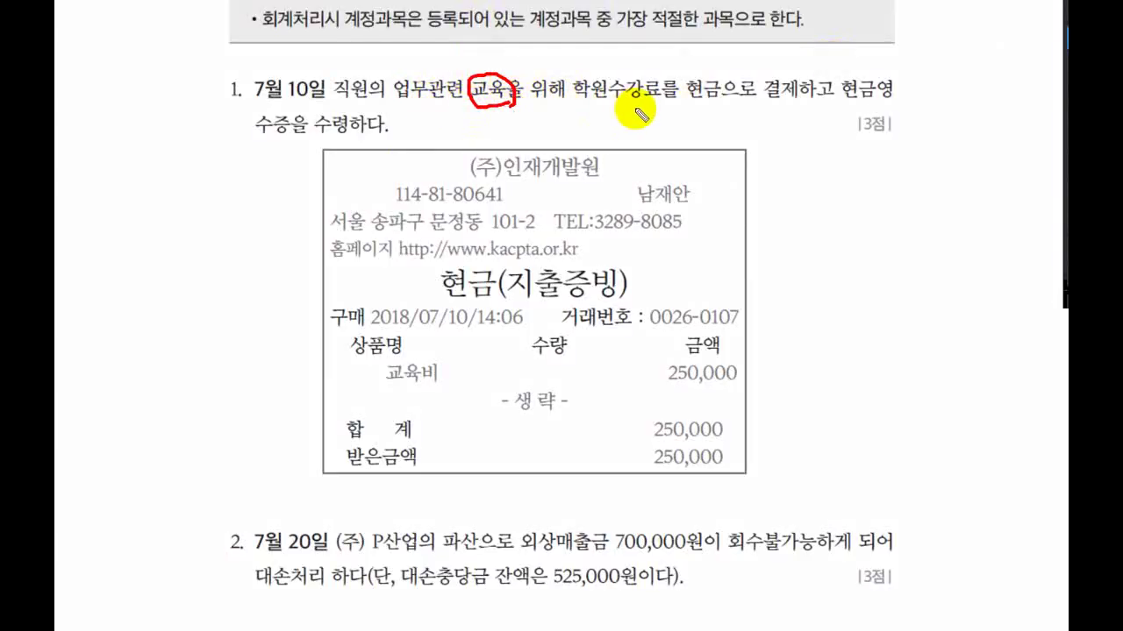
{"action": "mouse_move", "coordinate": [715, 115]}
{"action": "left_mouse_down"}
{"action": "mouse_move", "coordinate": [677, 84]}
{"action": "mouse_move", "coordinate": [732, 93]}
{"action": "mouse_move", "coordinate": [717, 117]}
{"action": "left_mouse_up"}
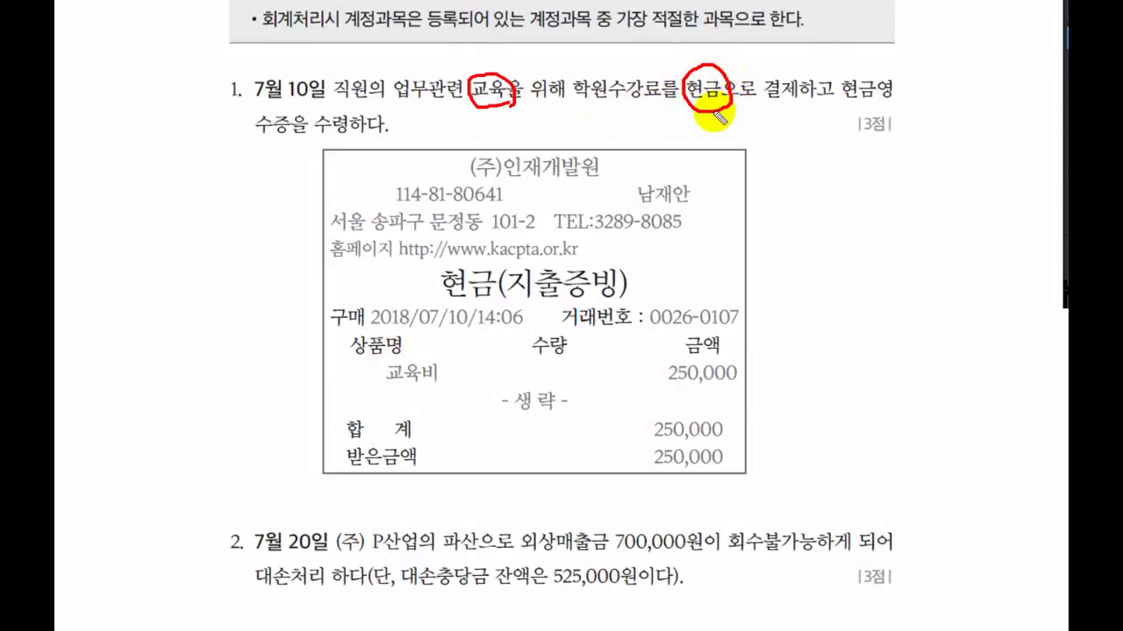
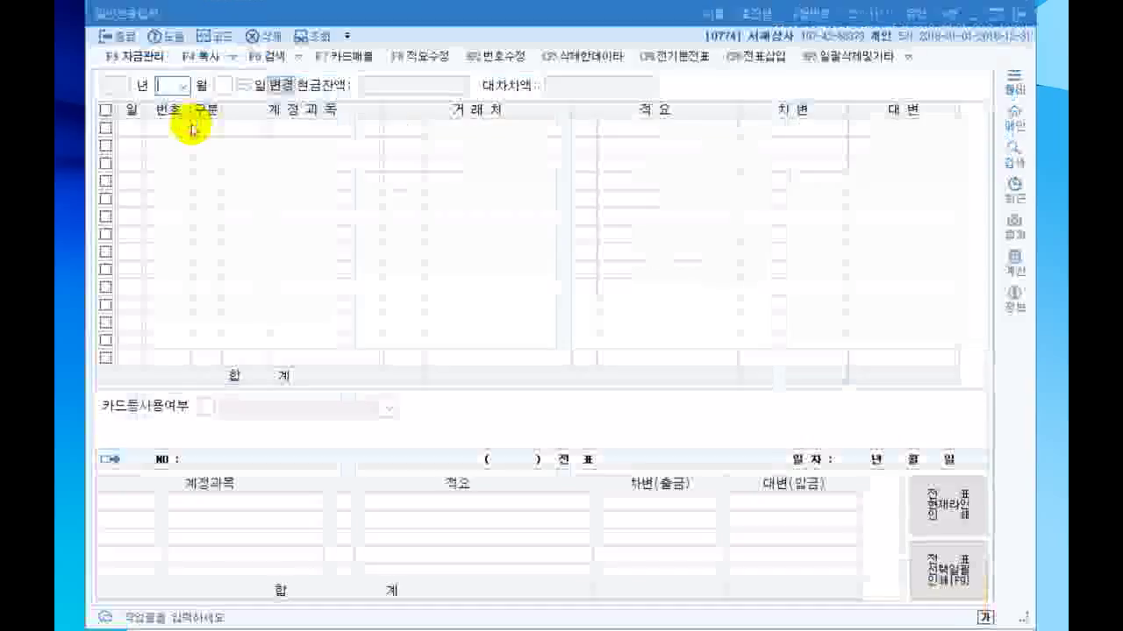
Step: Set the 일반전표입력 voucher date to month 07, day 10
{"action": "type", "text": "07"}
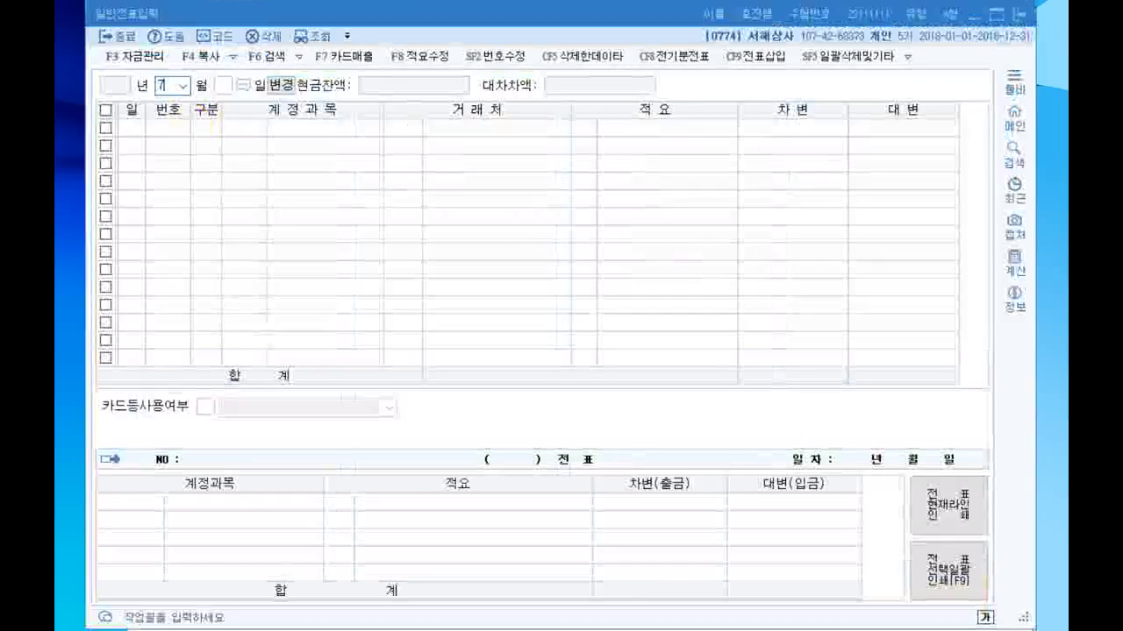
{"action": "key", "text": "Return"}
{"action": "type", "text": "10"}
{"action": "key", "text": "Return"}
{"action": "key", "text": "Return"}
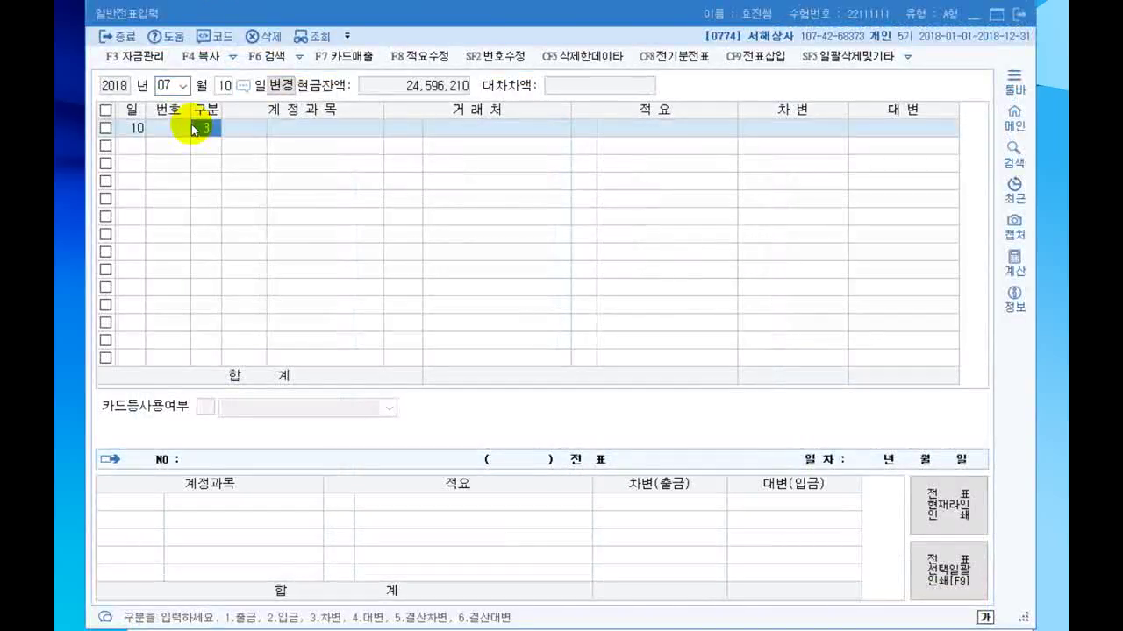
Step: Enter a 차변 line for account 0825 교육훈련비 (판매관리비) with an amount of 250,000
{"action": "type", "text": "3"}
{"action": "key", "text": "Return"}
{"action": "key", "text": "F2"}
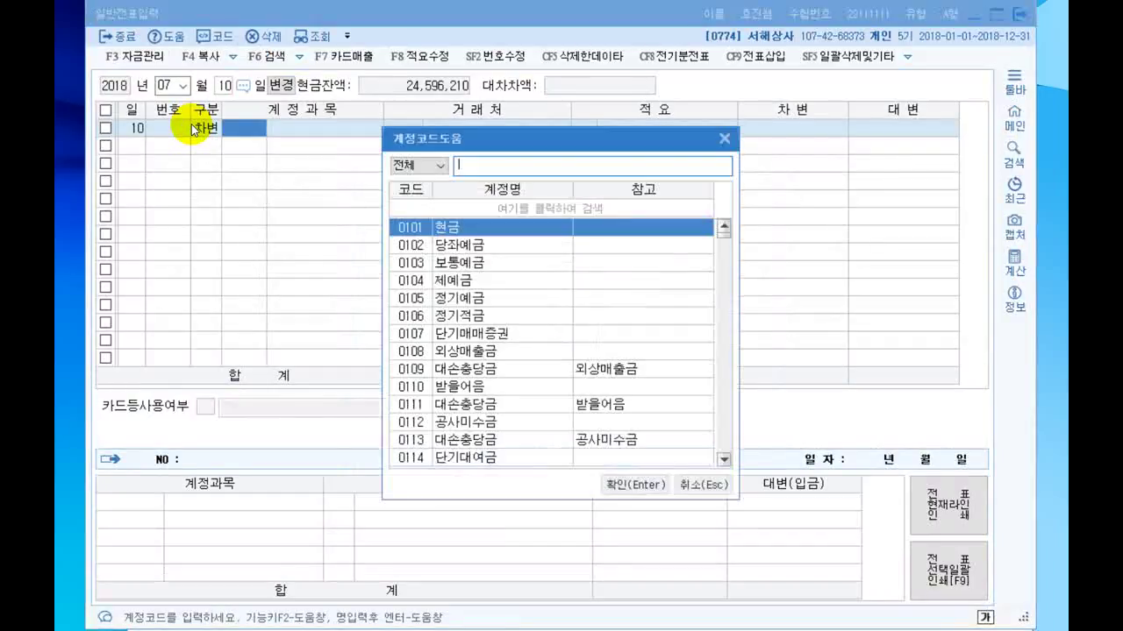
{"action": "type", "text": "교육"}
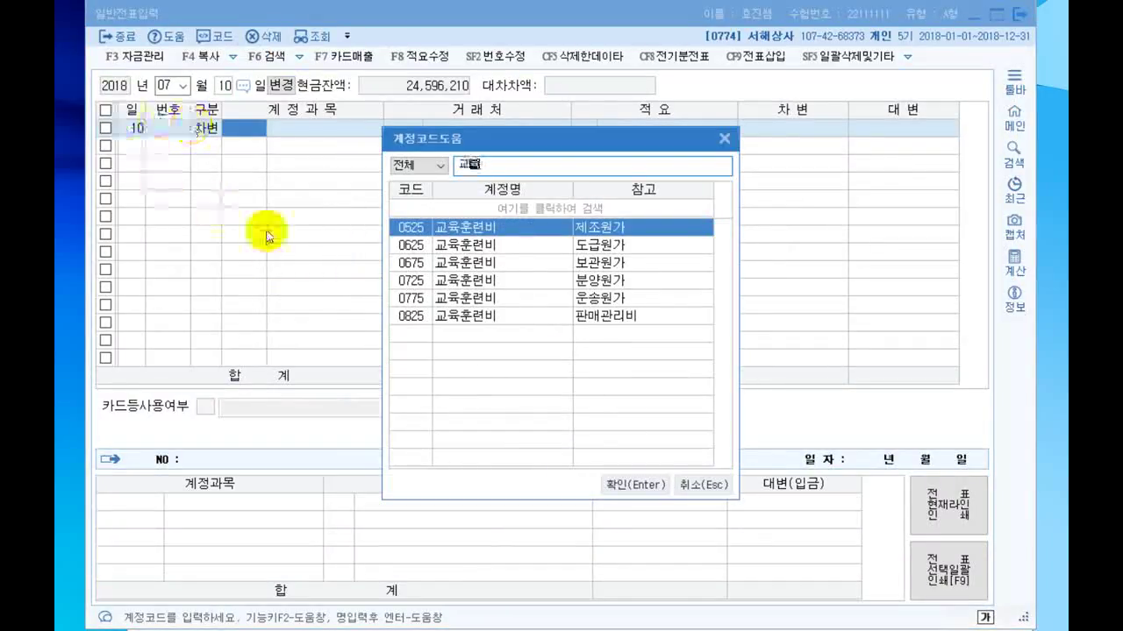
{"action": "left_click", "coordinate": [413, 317]}
{"action": "key", "text": "Return"}
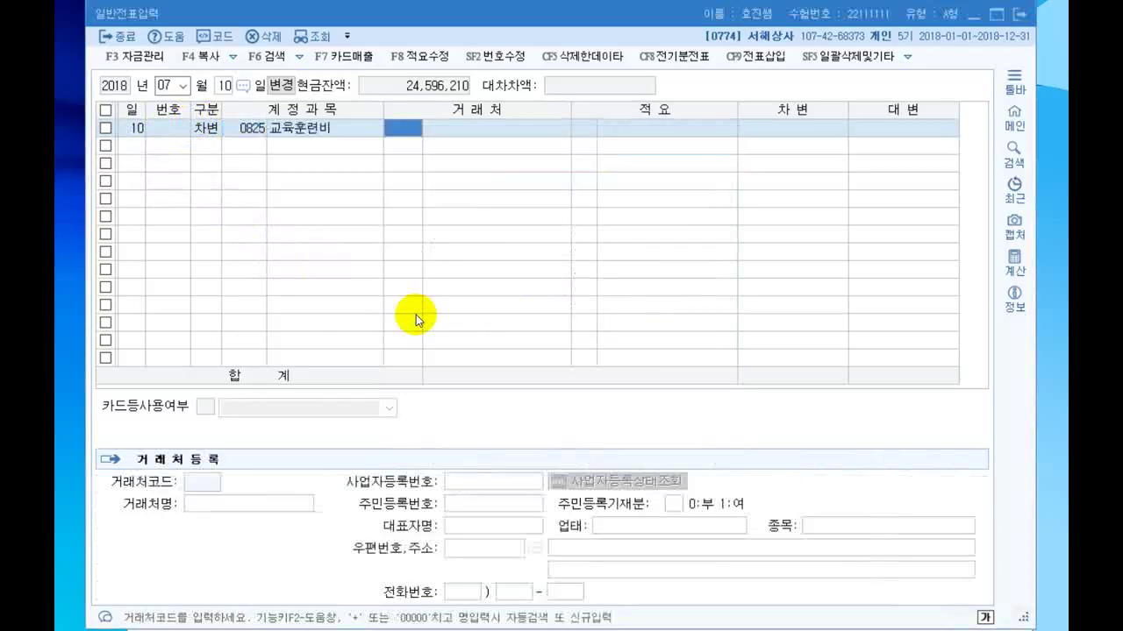
{"action": "key", "text": "Return"}
{"action": "key", "text": "Return"}
{"action": "type", "text": "250,000"}
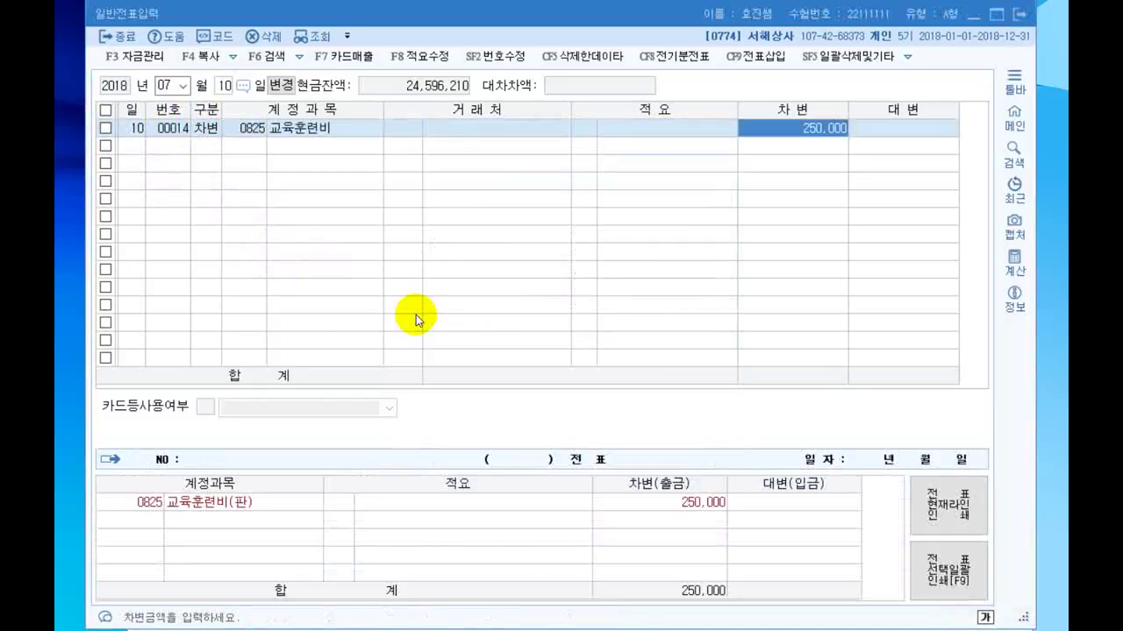
{"action": "key", "text": "Return"}
Step: Add the matching 대변 line for account 0101 현금 with an amount of 250,000
{"action": "type", "text": "4101"}
{"action": "key", "text": "Return"}
{"action": "key", "text": "Return"}
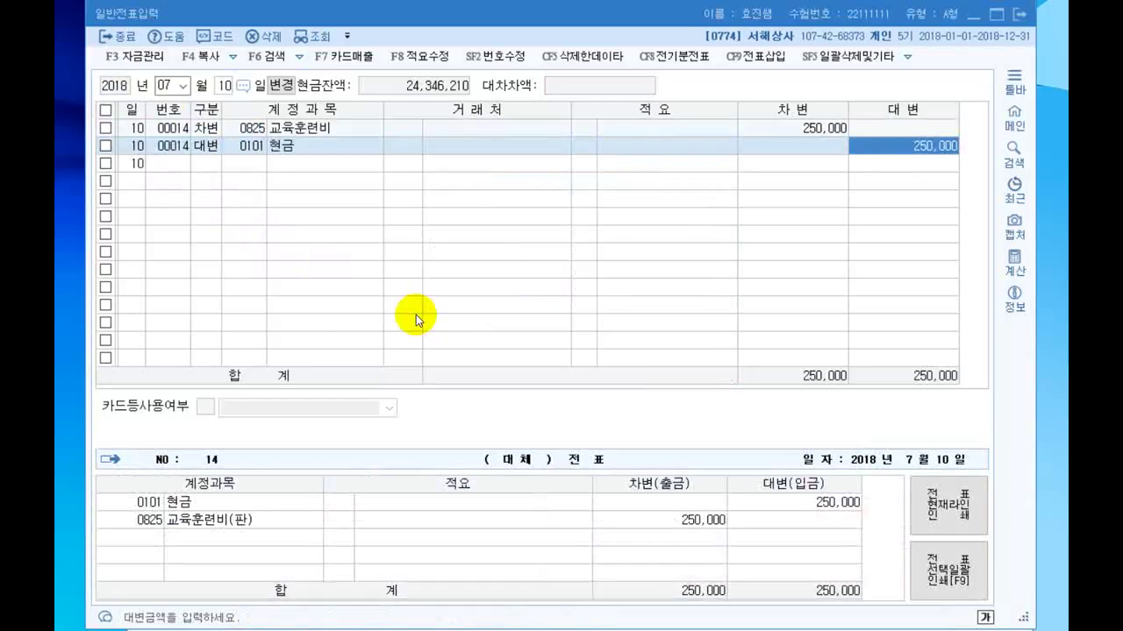
{"action": "key", "text": "Return"}
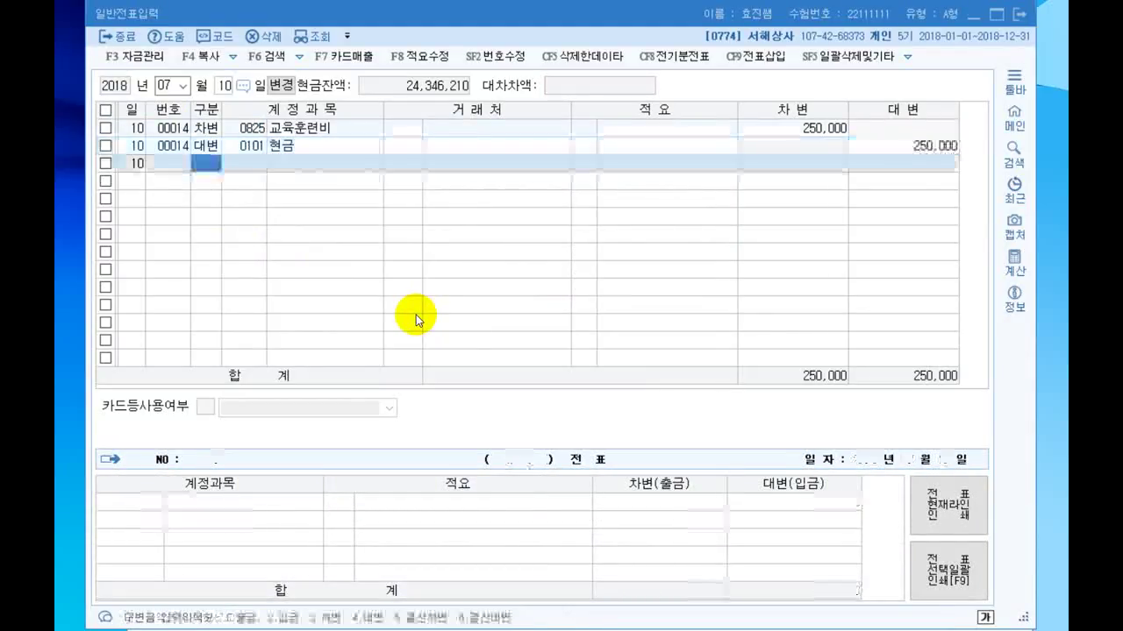
Step: Switch the voucher day to 20 and enter a 차변 line for 0109 대손충당금 (외상매출금) of 525,000
{"action": "left_click", "coordinate": [224, 85]}
{"action": "type", "text": "20"}
{"action": "key", "text": "Return"}
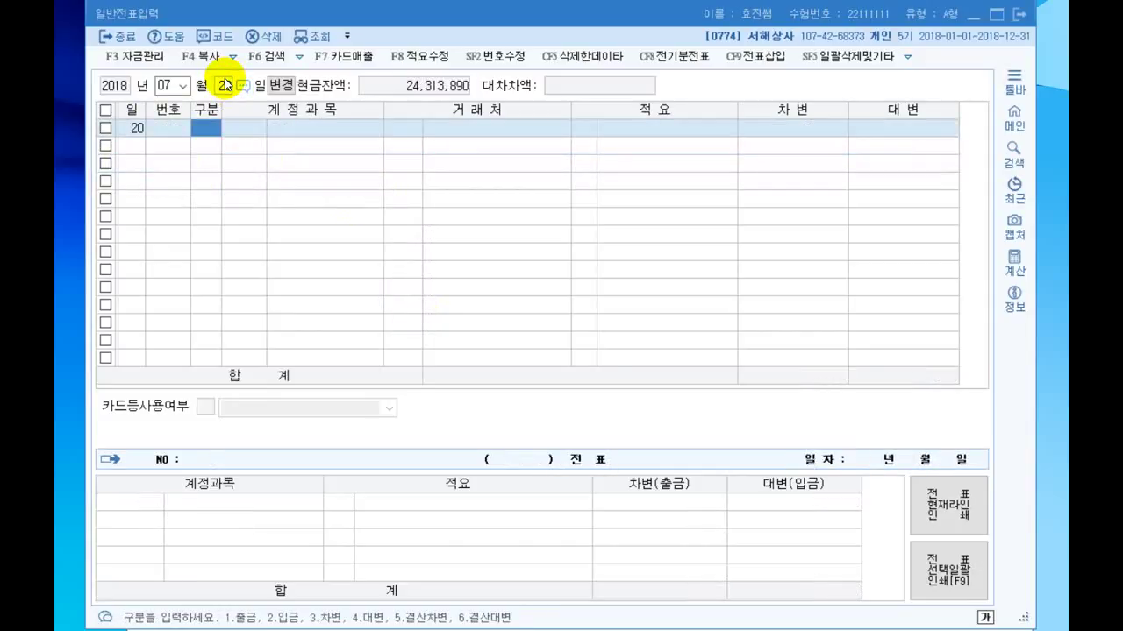
{"action": "type", "text": "3"}
{"action": "key", "text": "Return"}
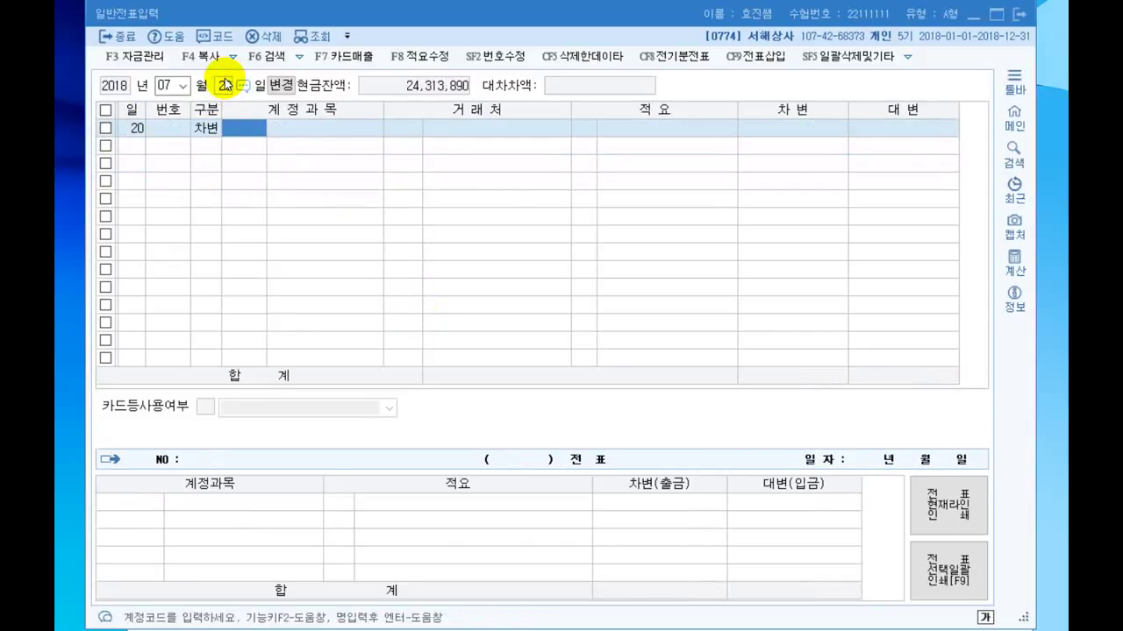
{"action": "type", "text": "대손충당"}
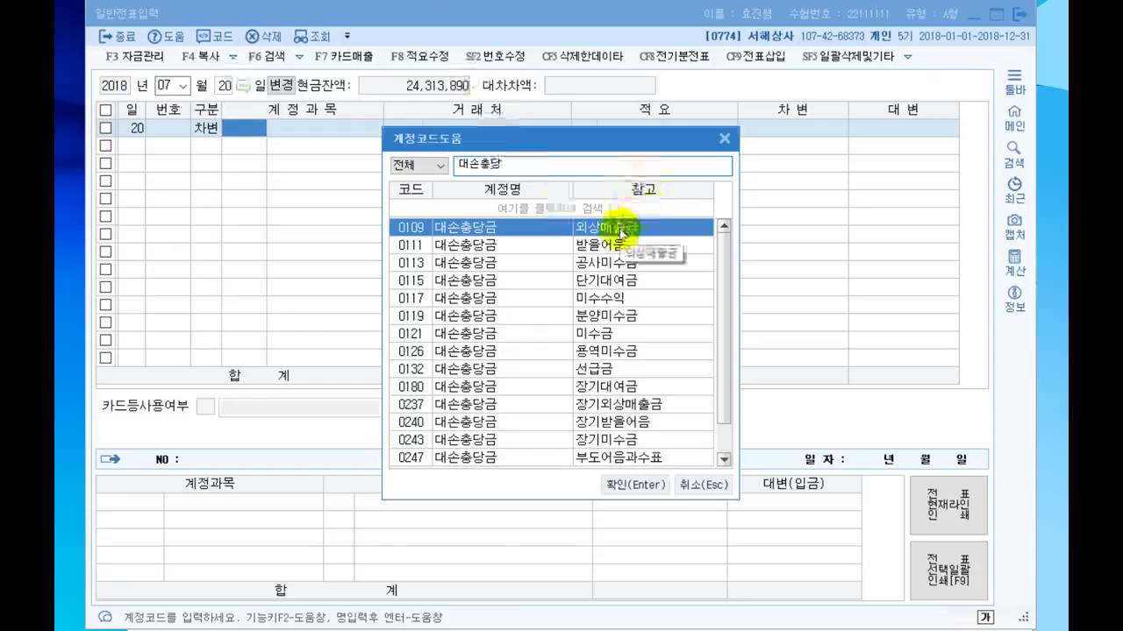
{"action": "double_click", "coordinate": [425, 229]}
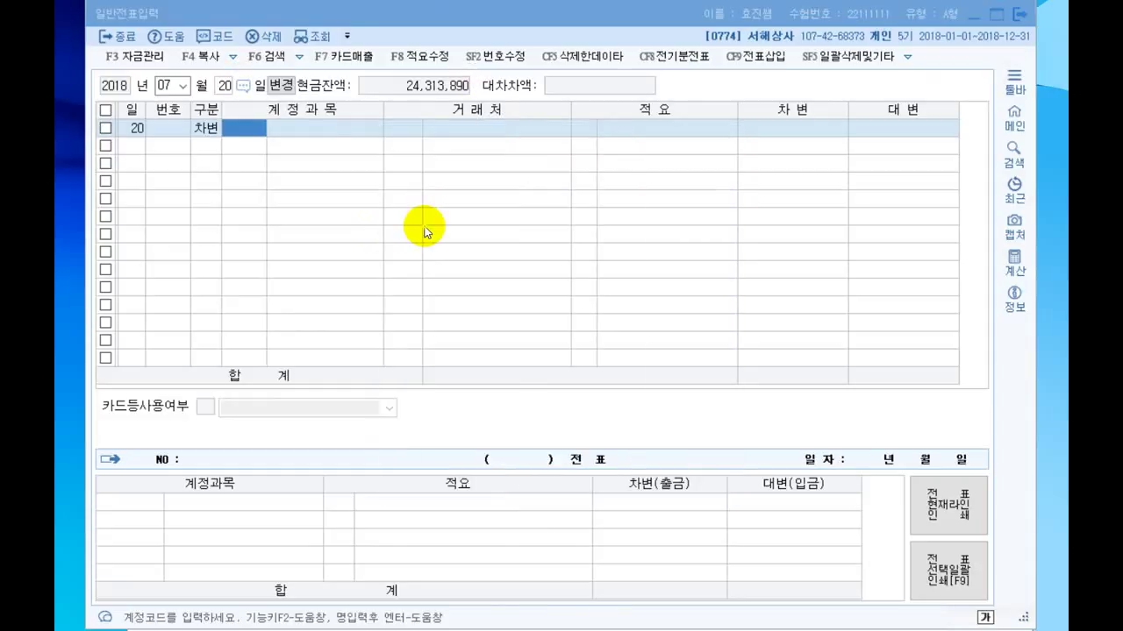
{"action": "key", "text": "Return"}
{"action": "key", "text": "Return"}
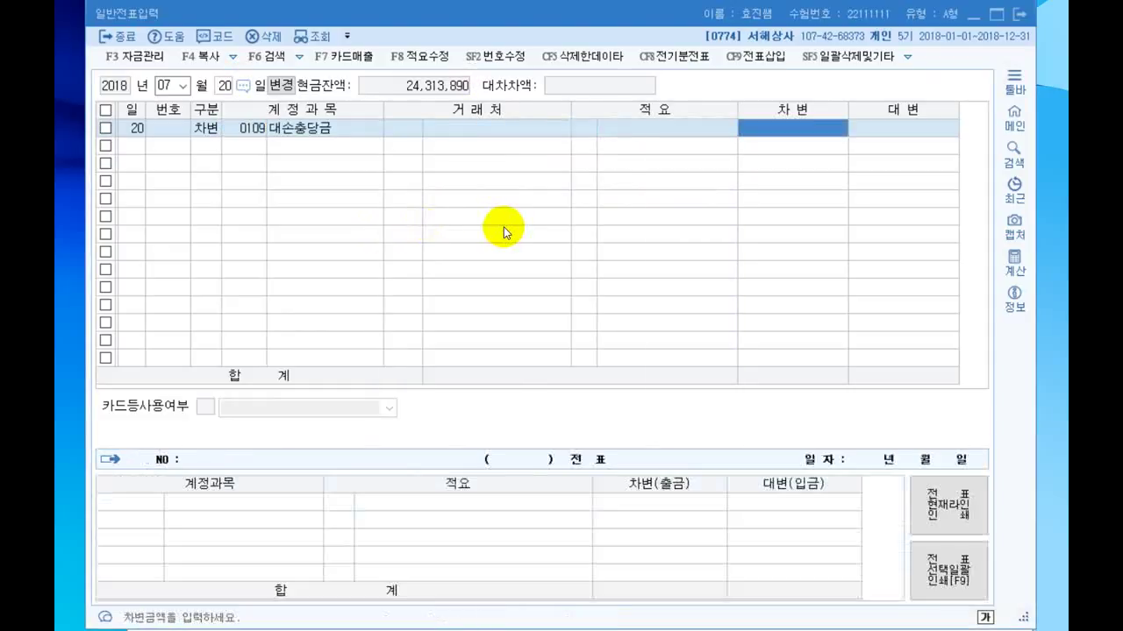
{"action": "type", "text": "525000"}
{"action": "key", "text": "Return"}
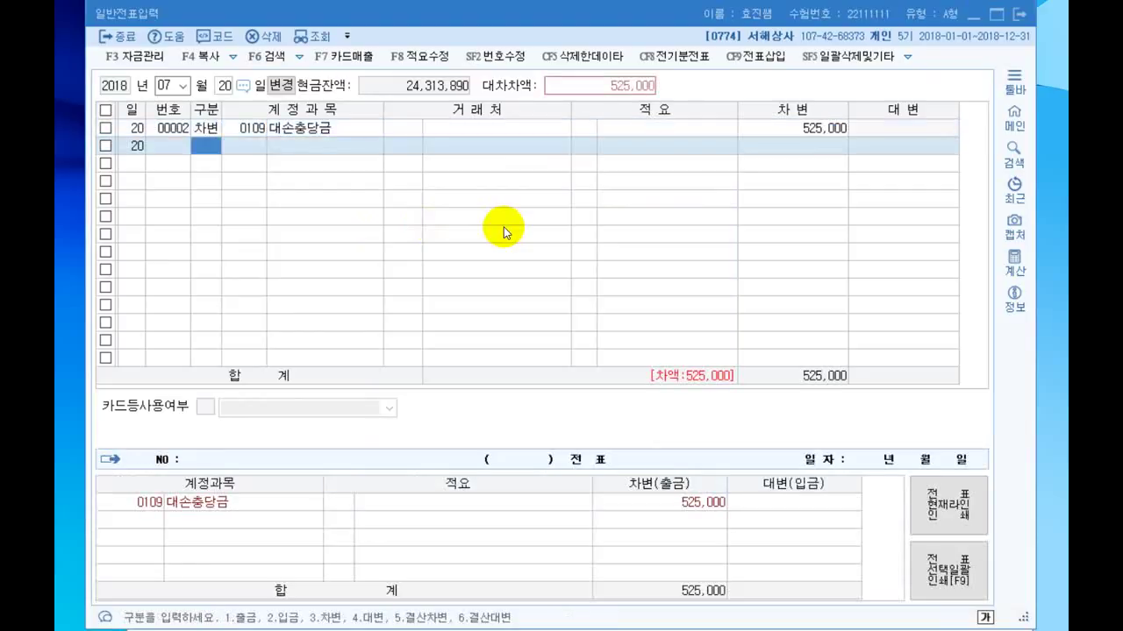
Step: Add a 대변 line for account 0108 외상매출금 to the July 20 voucher
{"action": "type", "text": "4외상"}
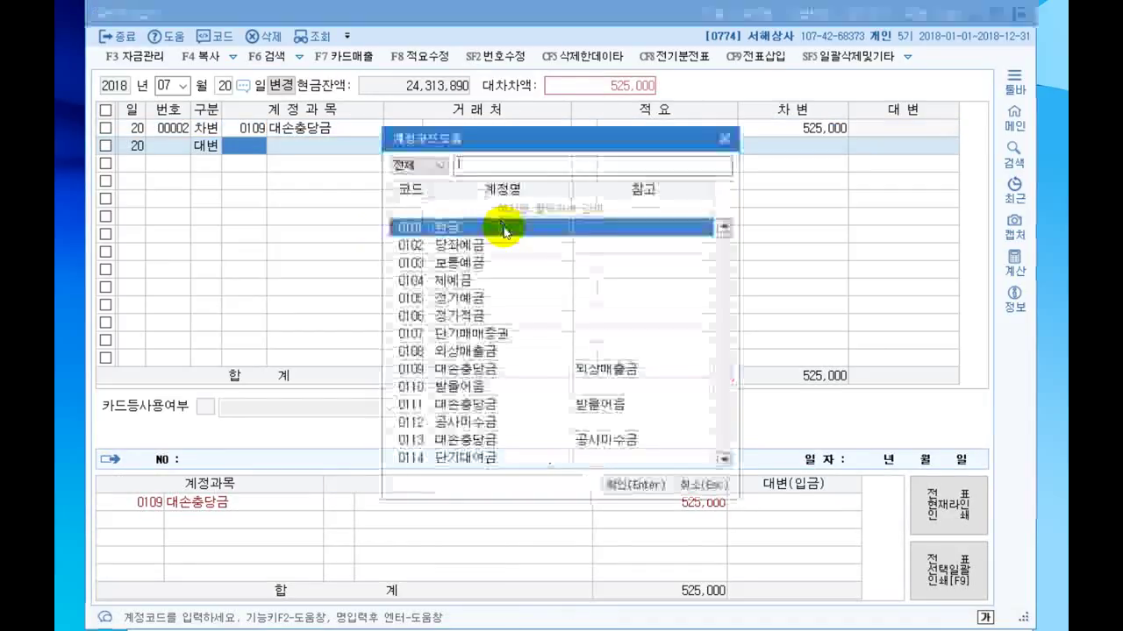
{"action": "type", "text": "매"}
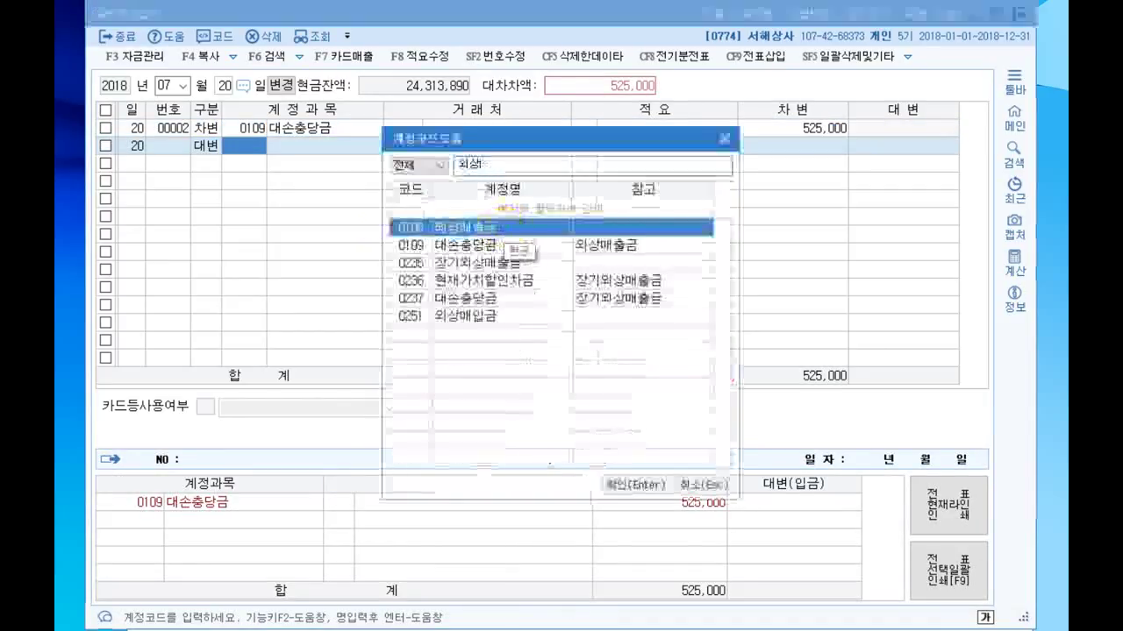
{"action": "double_click", "coordinate": [421, 227]}
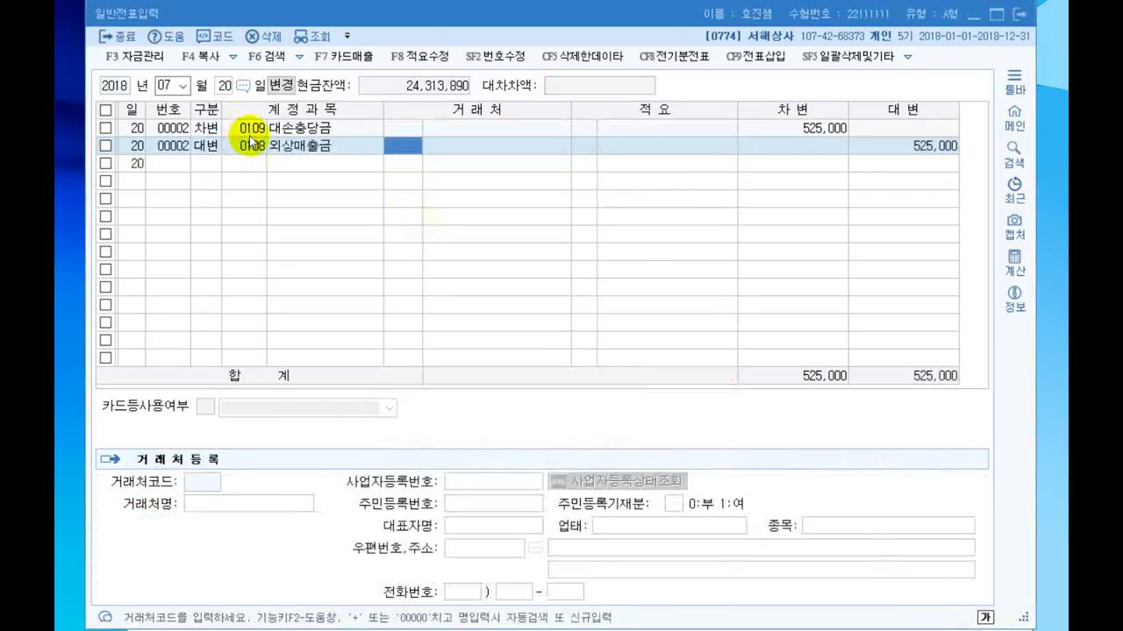
{"action": "left_click", "coordinate": [250, 133]}
{"action": "left_click", "coordinate": [246, 142]}
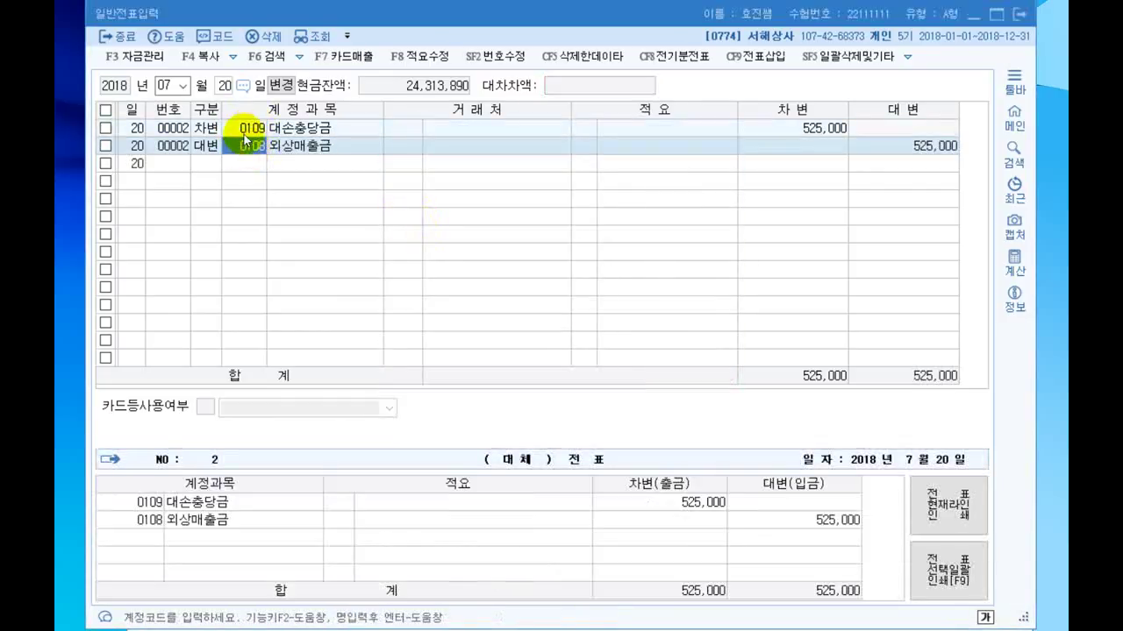
{"action": "left_click", "coordinate": [392, 145]}
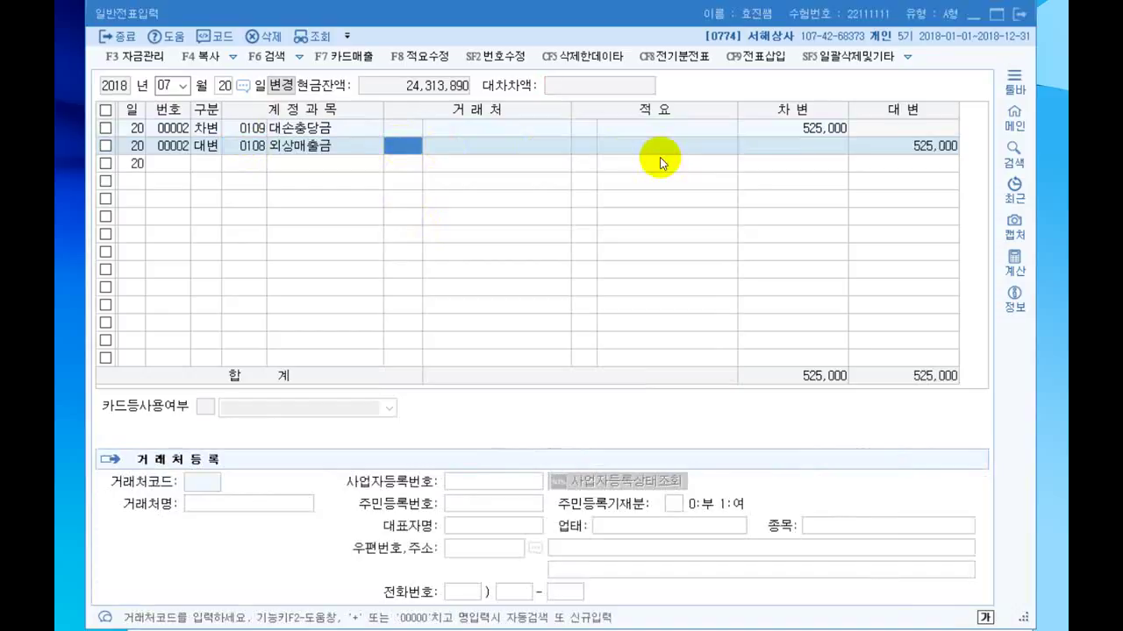
Step: Assign 거래처 (주)P산업 to the 외상매출금 line and set its 대변 amount to 700,000
{"action": "key", "text": "plus"}
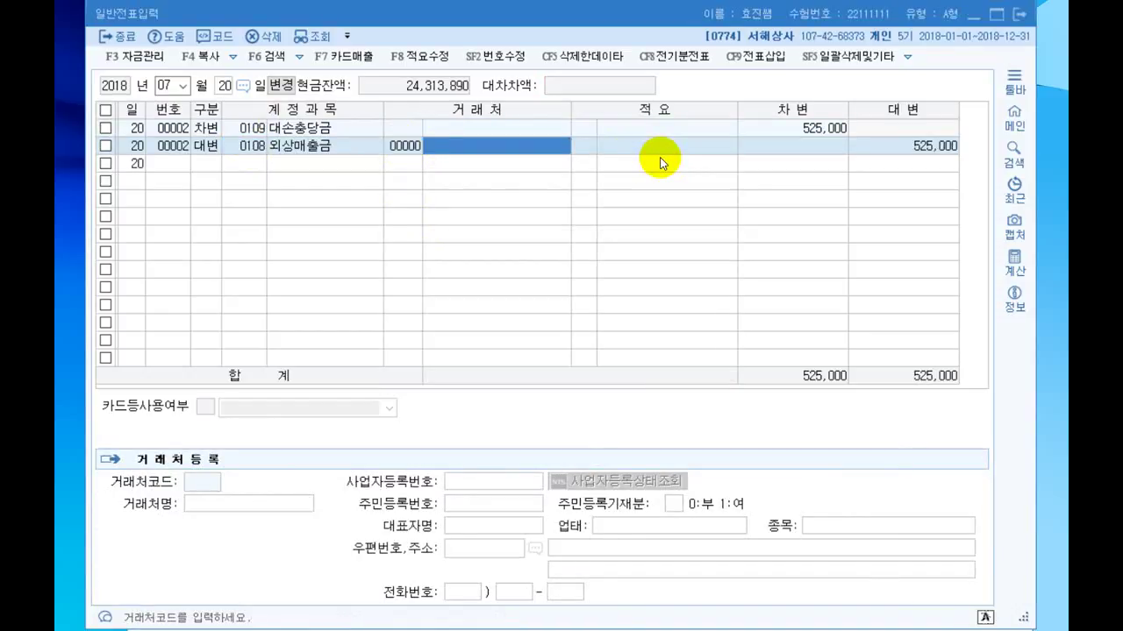
{"action": "type", "text": "ㅁㅅ"}
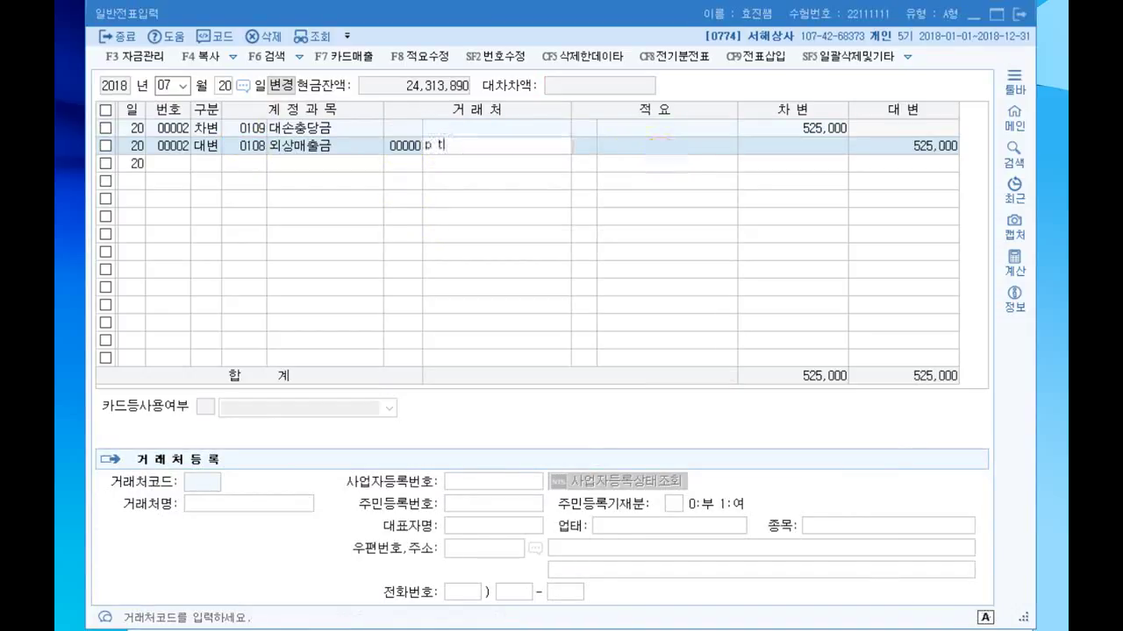
{"action": "key", "text": "Hangul"}
{"action": "key", "text": "Return"}
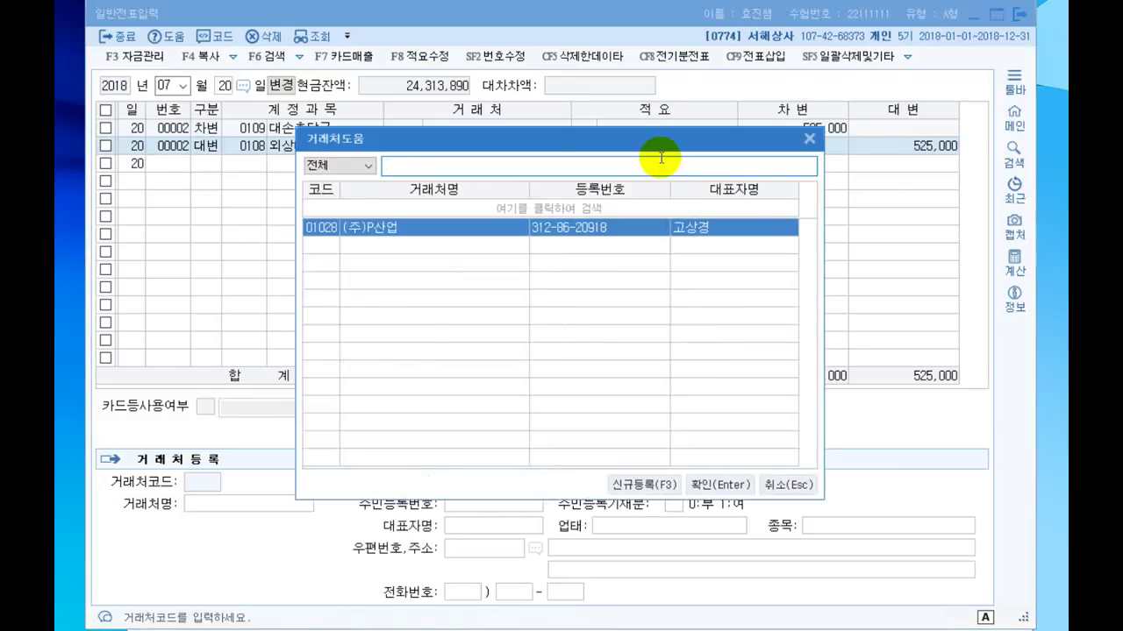
{"action": "key", "text": "Return"}
{"action": "key", "text": "Return"}
{"action": "type", "text": "700000"}
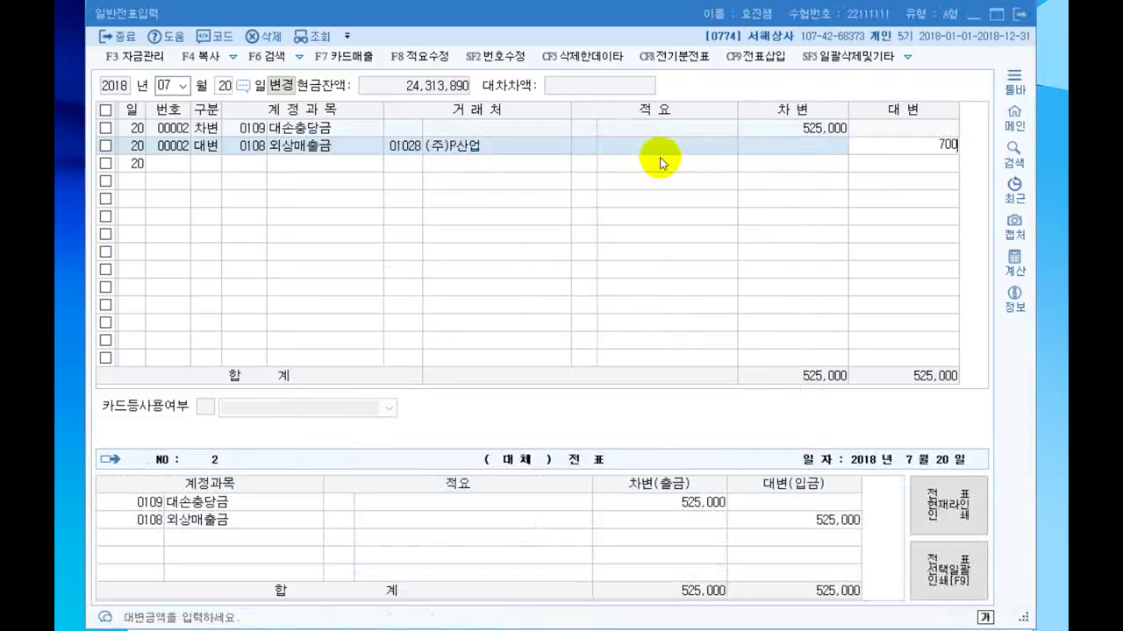
{"action": "key", "text": "Return"}
Step: Add a 차변 line for account 0835 대손상각비 with an amount of 175,000
{"action": "type", "text": "3"}
{"action": "key", "text": "Return"}
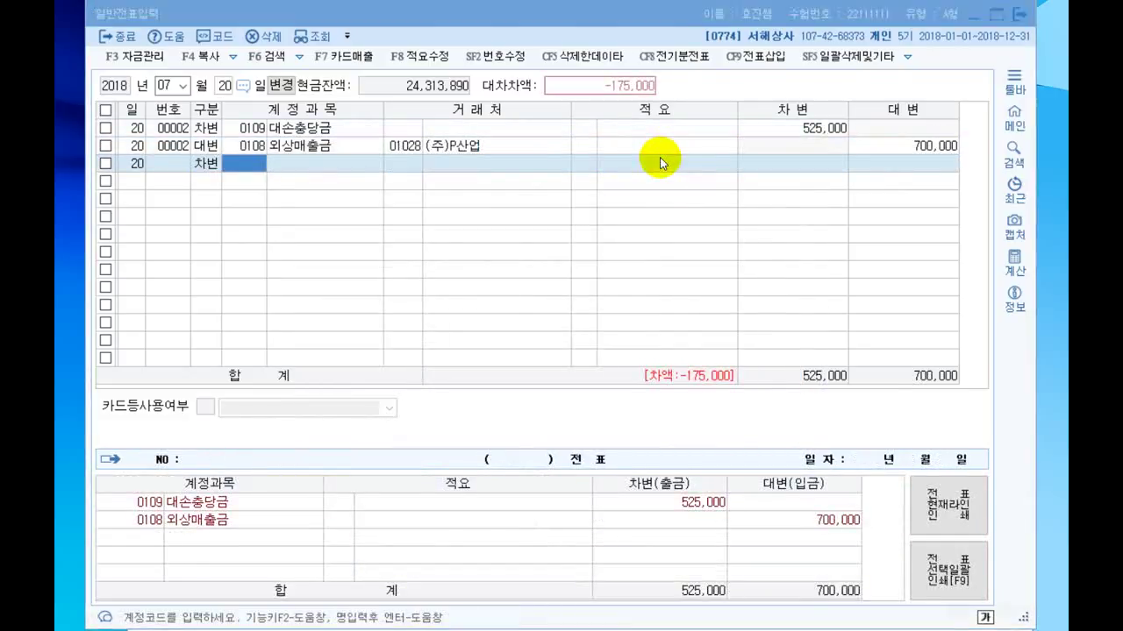
{"action": "type", "text": "대손상가기"}
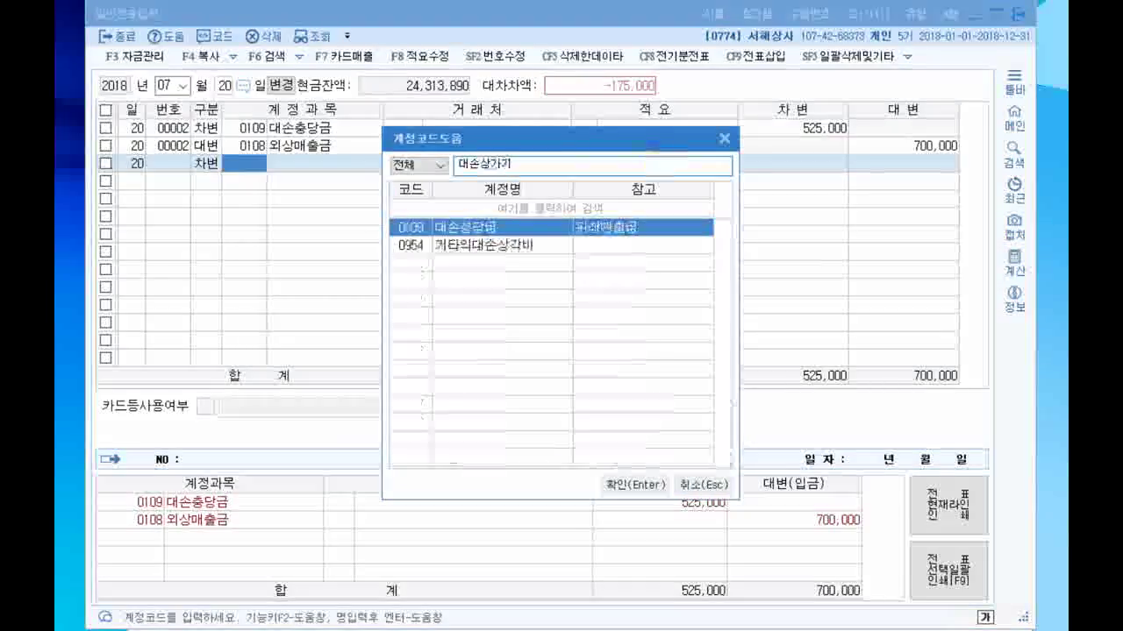
{"action": "double_click", "coordinate": [459, 222]}
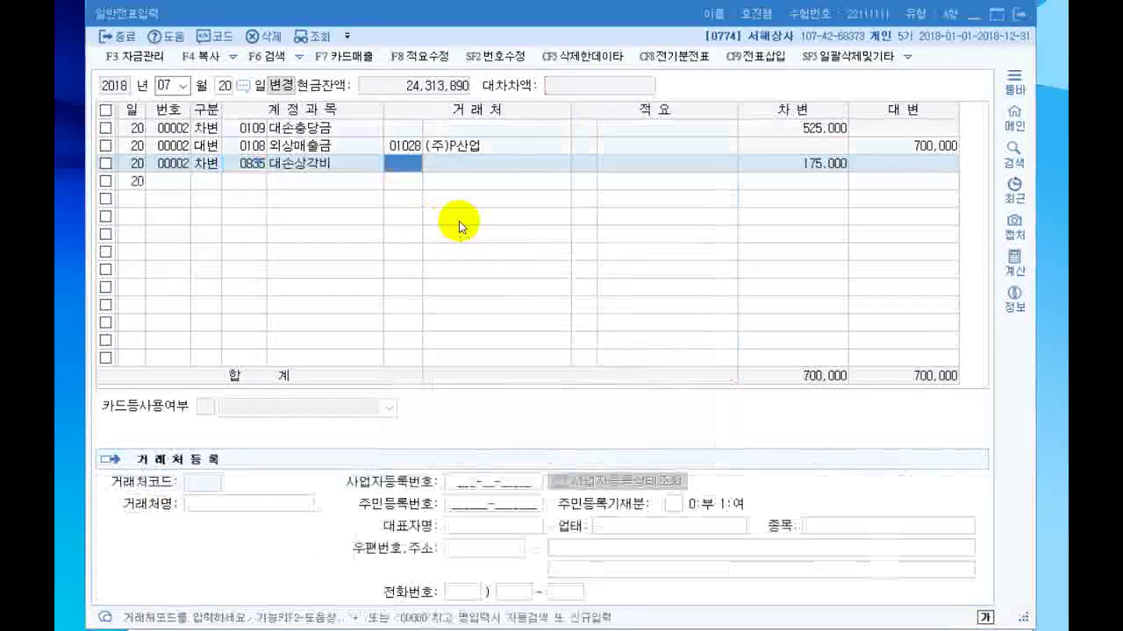
{"action": "key", "text": "Return"}
{"action": "key", "text": "Return"}
{"action": "key", "text": "Return"}
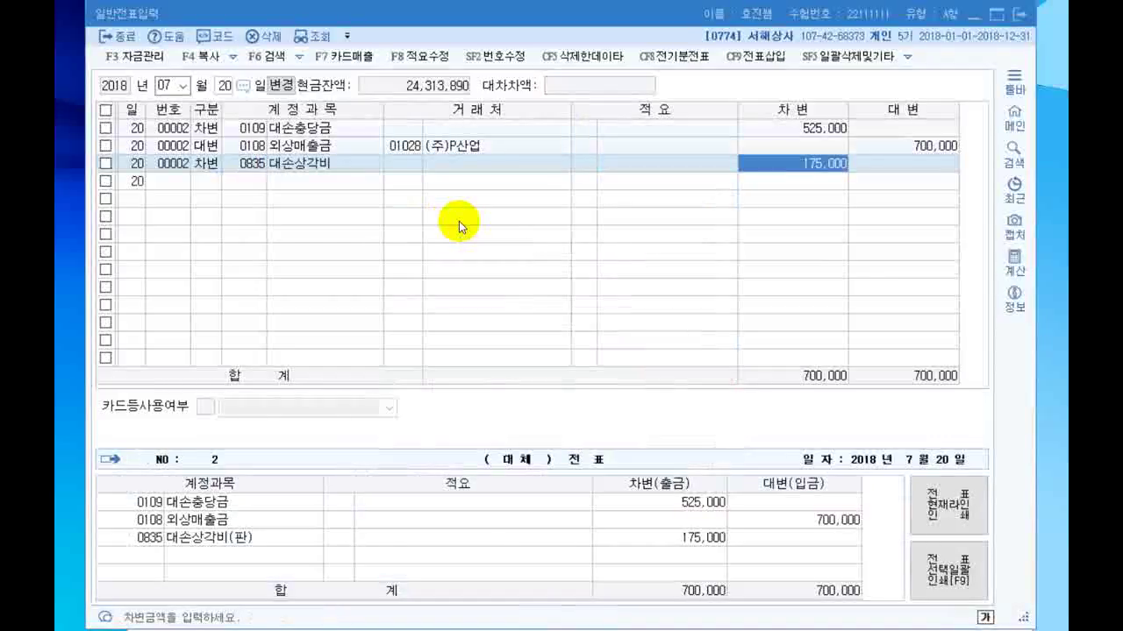
{"action": "key", "text": "Return"}
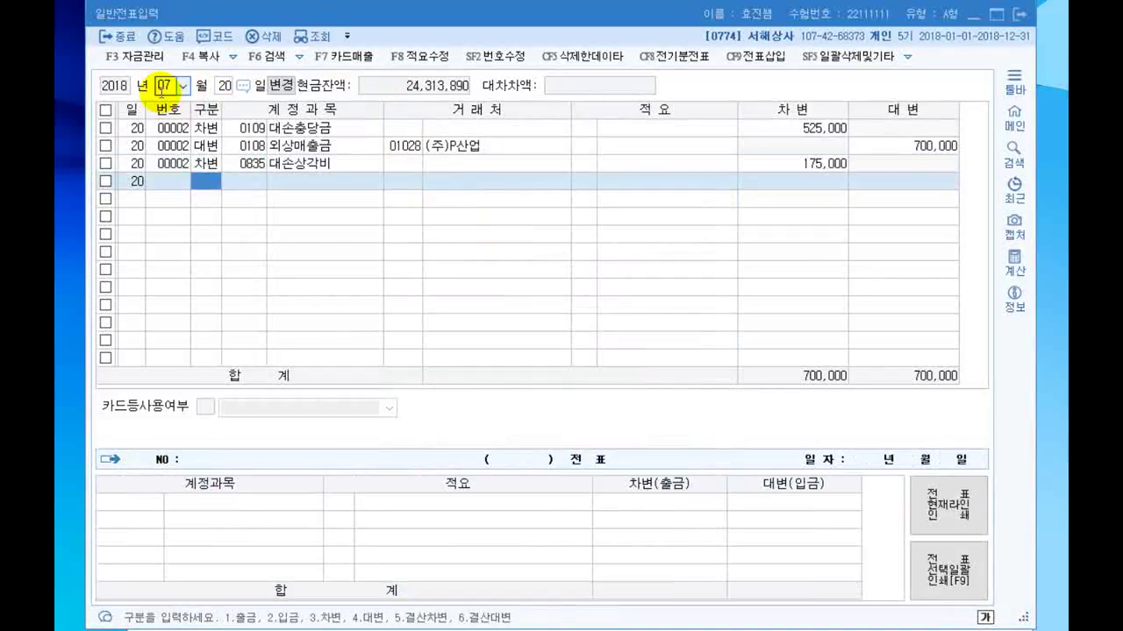
Step: Set the 일반전표입력 voucher date to month 08, day 12
{"action": "left_click", "coordinate": [173, 88]}
{"action": "type", "text": "08"}
{"action": "key", "text": "Return"}
{"action": "type", "text": "12"}
{"action": "key", "text": "Return"}
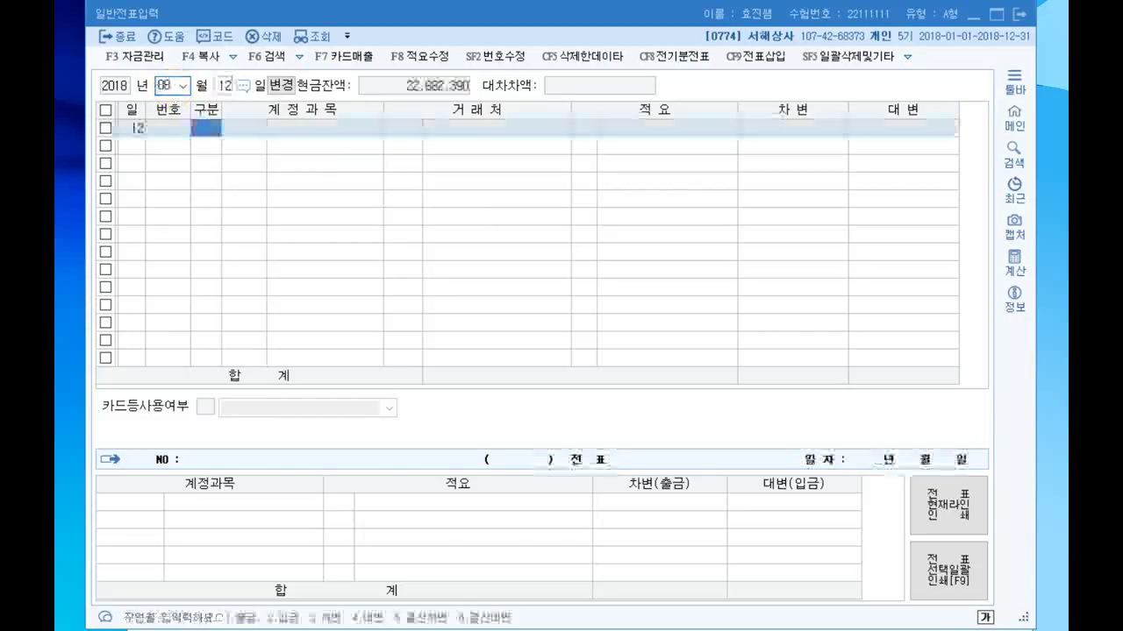
Step: Enter a 차변 line for account 0103 보통예금 with an amount of 8,970,000
{"action": "type", "text": "3"}
{"action": "key", "text": "Return"}
{"action": "type", "text": "103"}
{"action": "key", "text": "Return"}
{"action": "key", "text": "Return"}
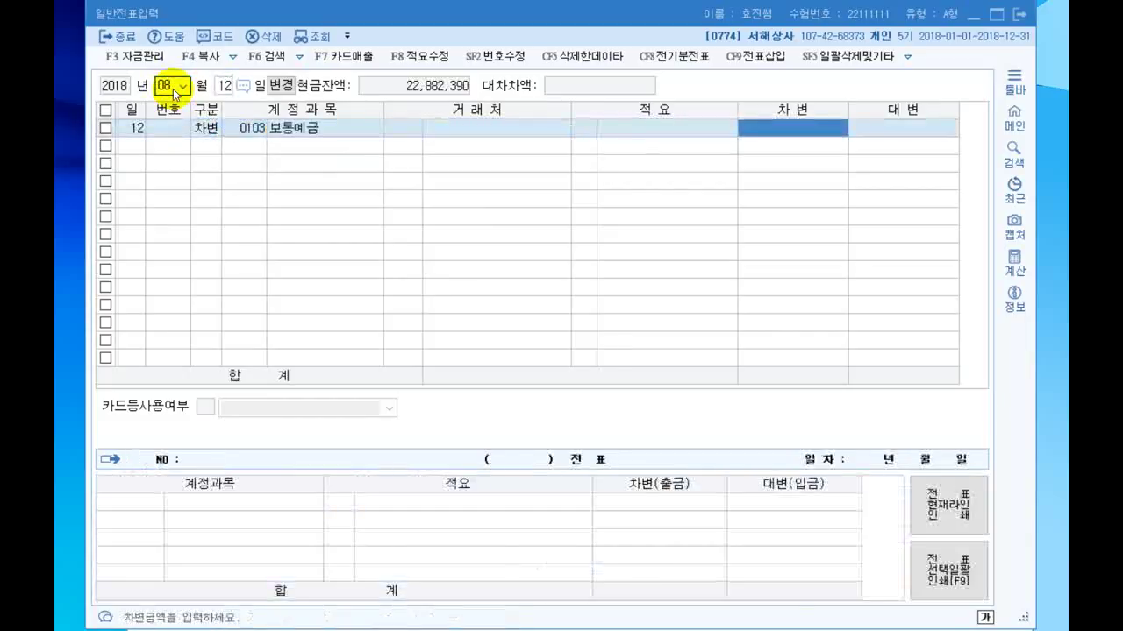
{"action": "type", "text": "8,970,000"}
{"action": "key", "text": "Return"}
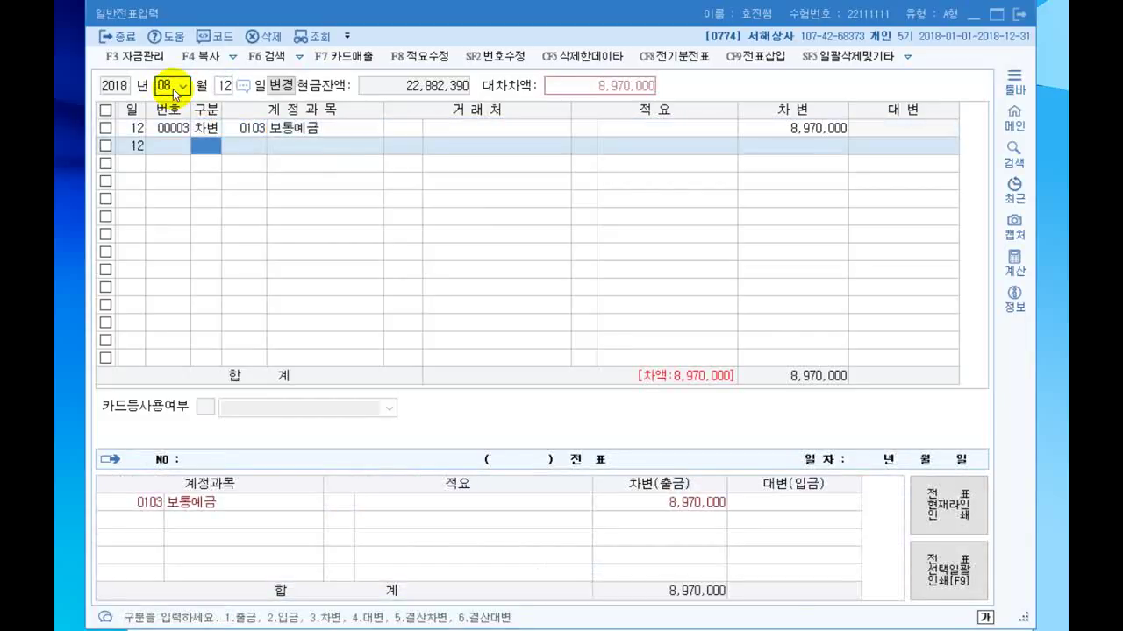
Step: Add a 차변 line for account 0839 판매수수료 (판매관리비) with an amount of 30,000
{"action": "type", "text": "3"}
{"action": "key", "text": "Return"}
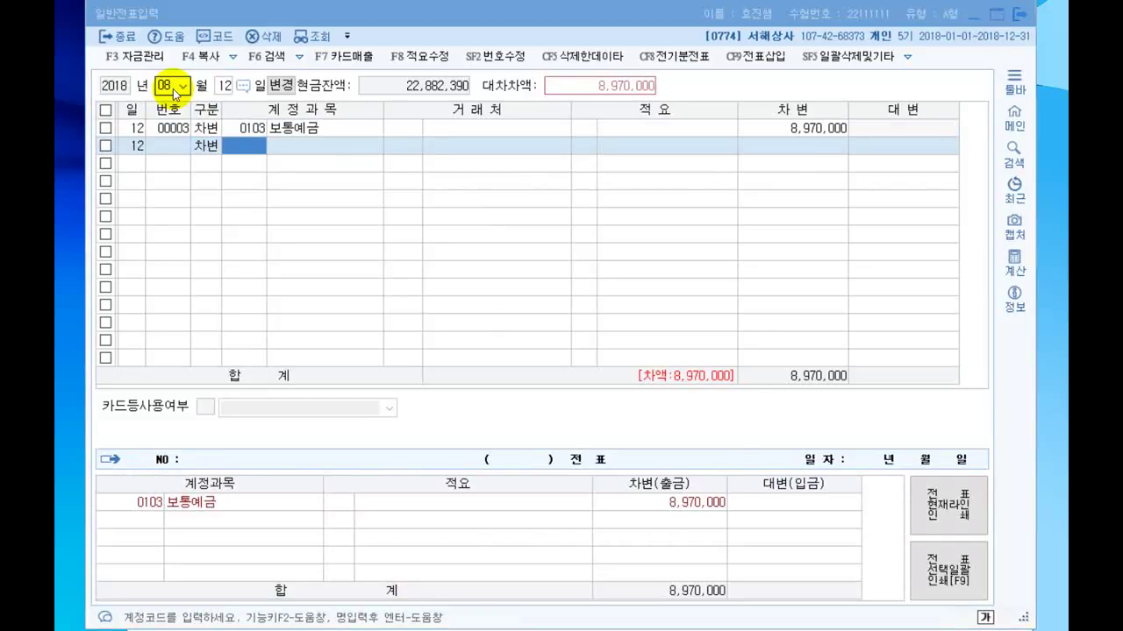
{"action": "type", "text": "수수료"}
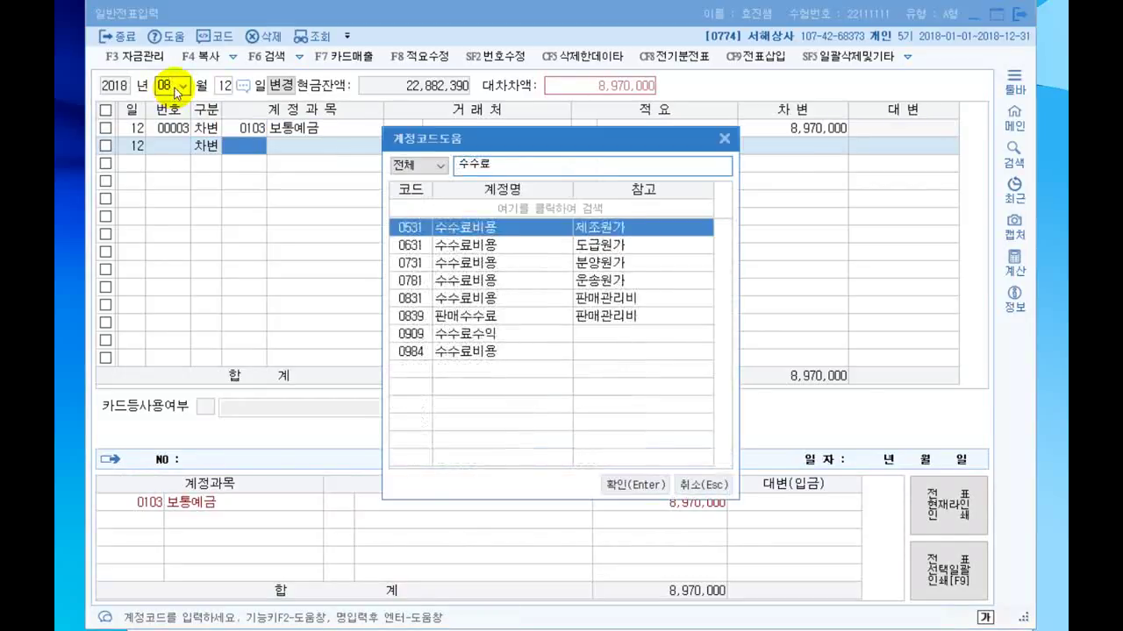
{"action": "left_click", "coordinate": [480, 323]}
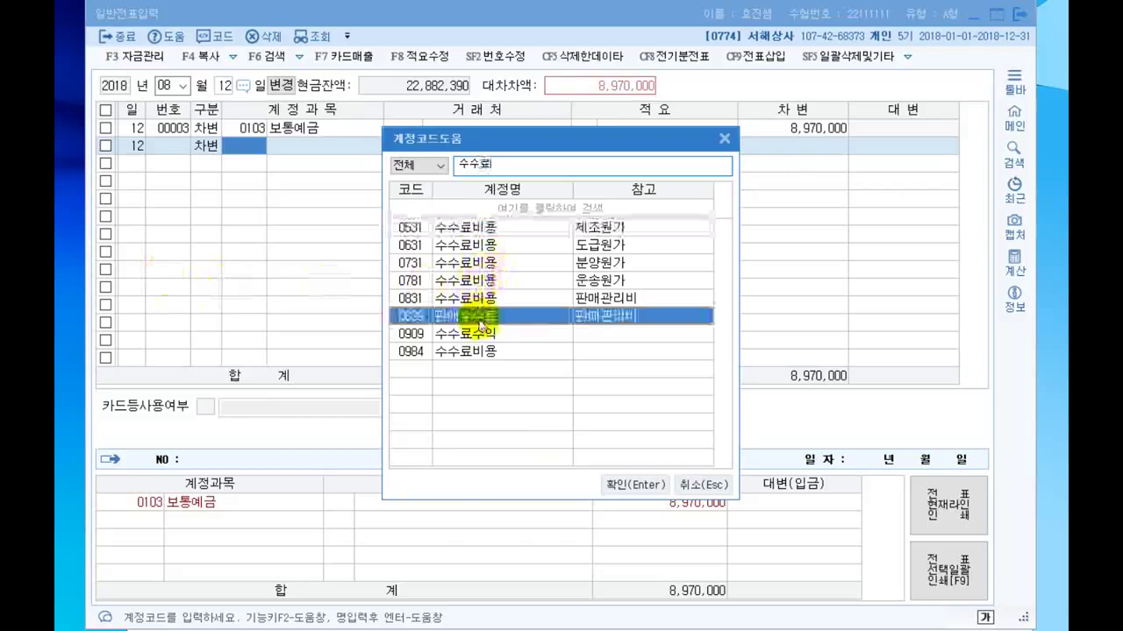
{"action": "double_click", "coordinate": [399, 319]}
{"action": "key", "text": "Return"}
{"action": "type", "text": "30000"}
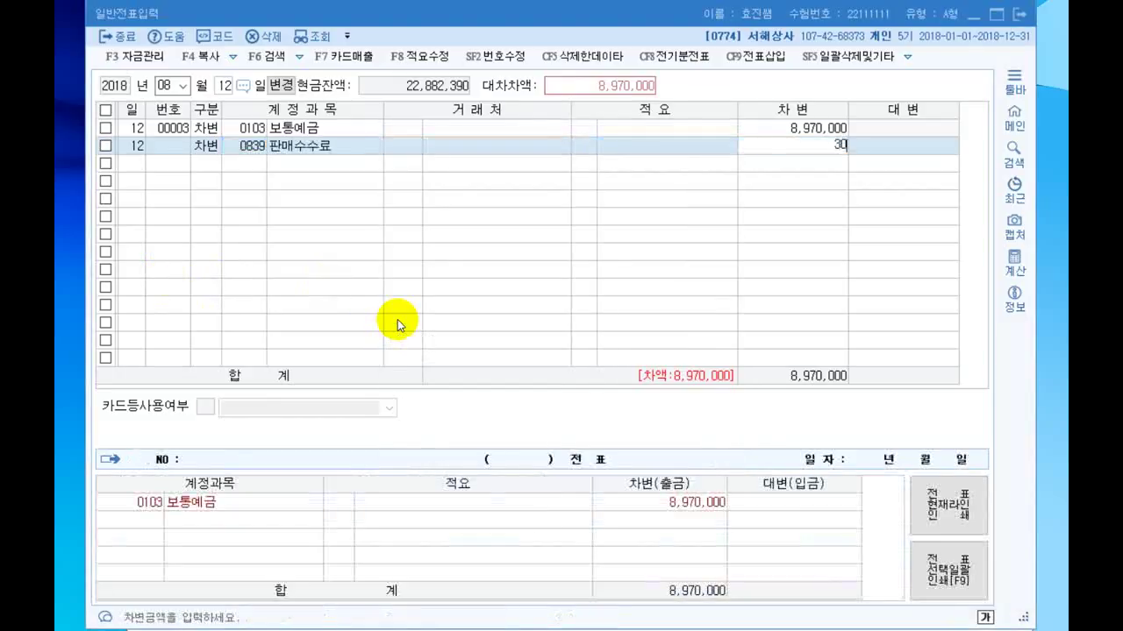
{"action": "key", "text": "Return"}
Step: Add a 대변 line for account 0110 받을어음 with 거래처 덕우상사 and an amount of 9,000,000
{"action": "type", "text": "4"}
{"action": "key", "text": "Return"}
{"action": "type", "text": "110"}
{"action": "key", "text": "Return"}
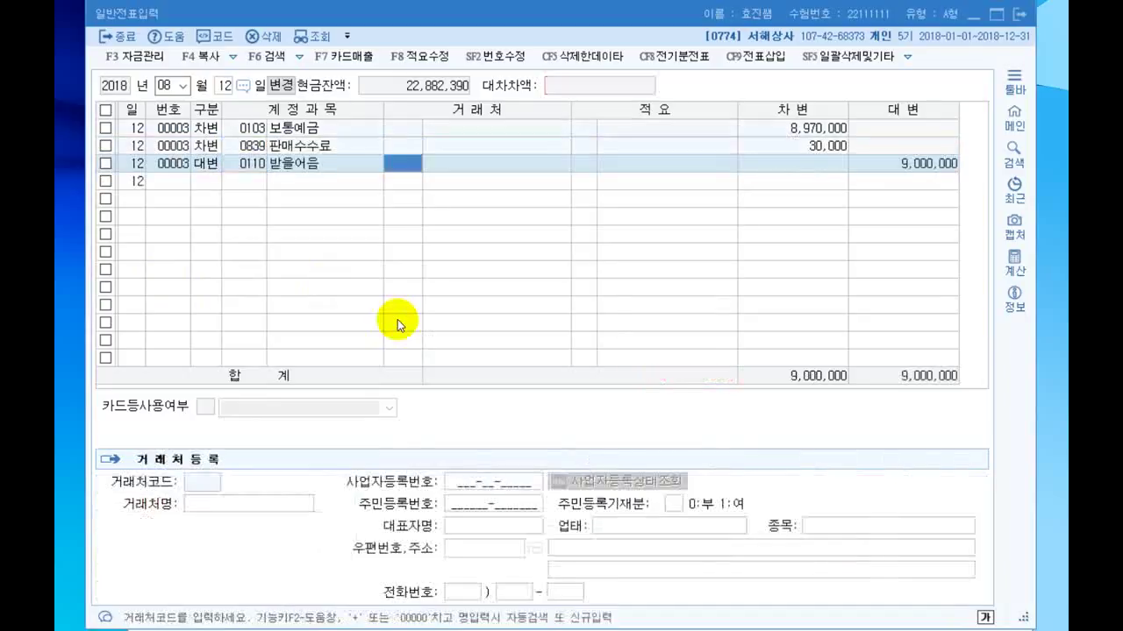
{"action": "key", "text": "Return"}
{"action": "type", "text": "덕ㅇ"}
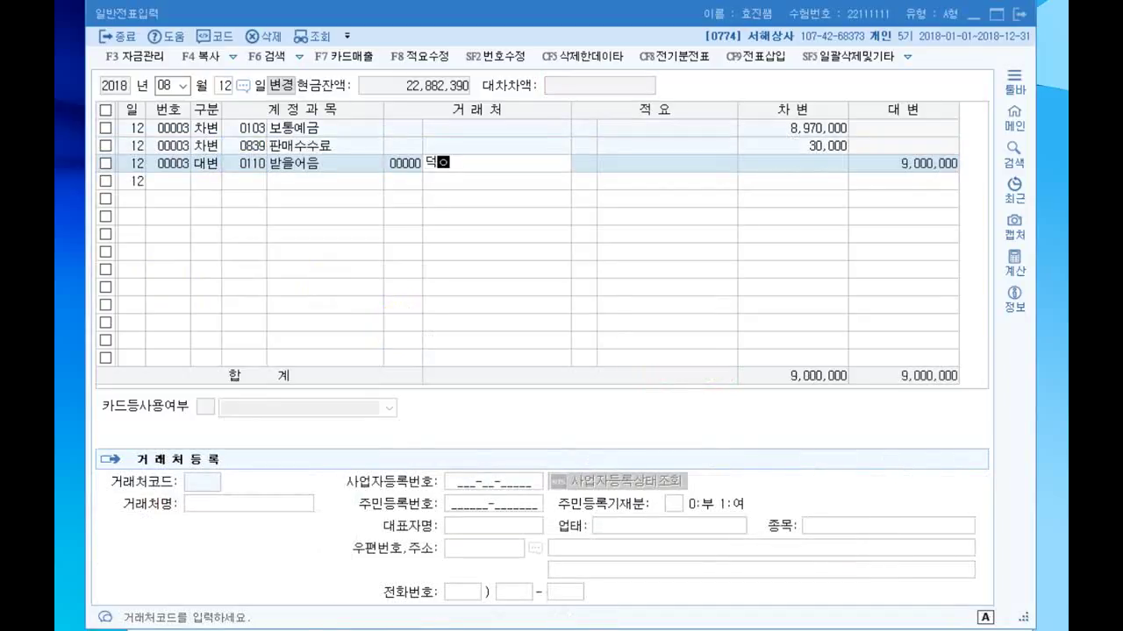
{"action": "type", "text": "ㅜ"}
{"action": "key", "text": "Return"}
{"action": "key", "text": "Return"}
{"action": "key", "text": "Return"}
{"action": "key", "text": "Return"}
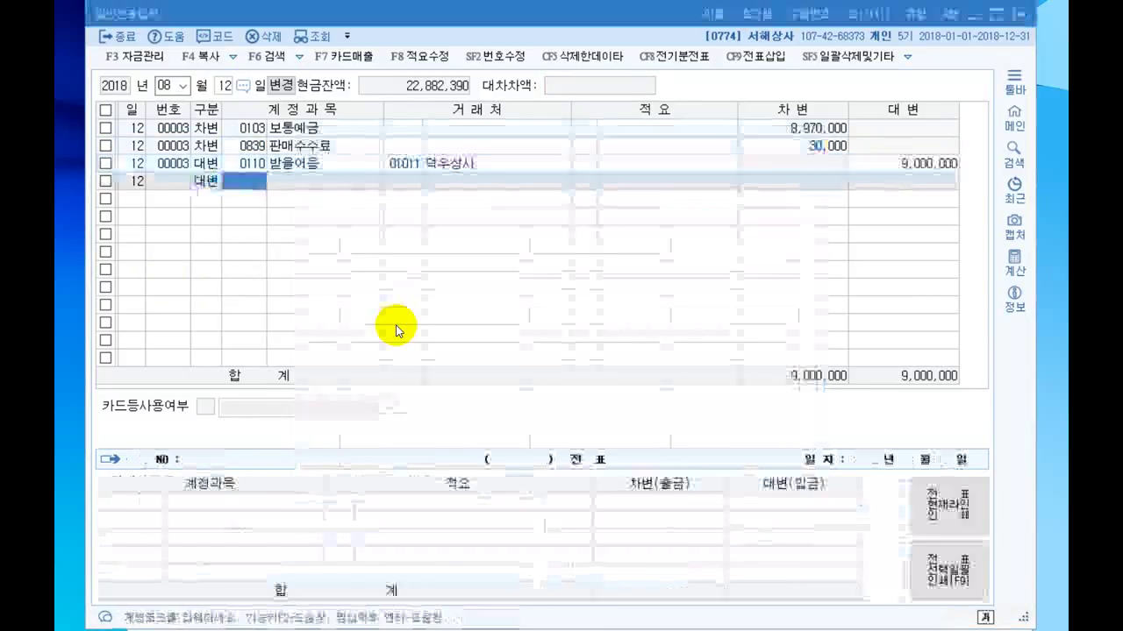
{"action": "left_click", "coordinate": [869, 164]}
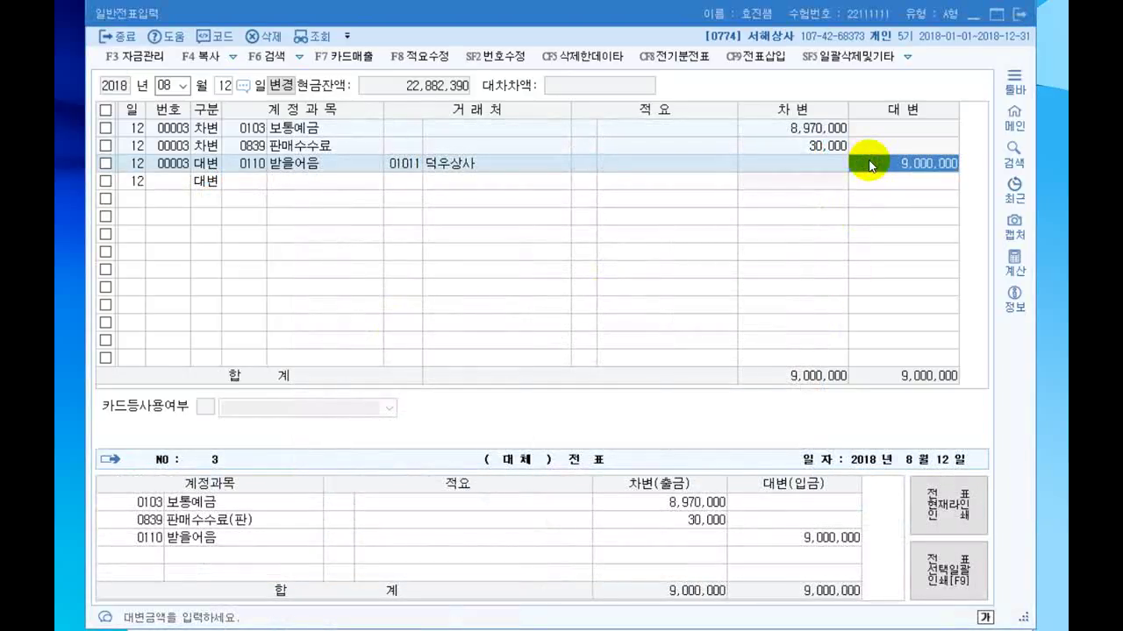
Step: Switch the voucher day to 20 and enter a 차변 line for 0213 감가상각누계액 (비품) of 1,800,000
{"action": "left_click", "coordinate": [221, 88]}
{"action": "type", "text": "20"}
{"action": "key", "text": "Return"}
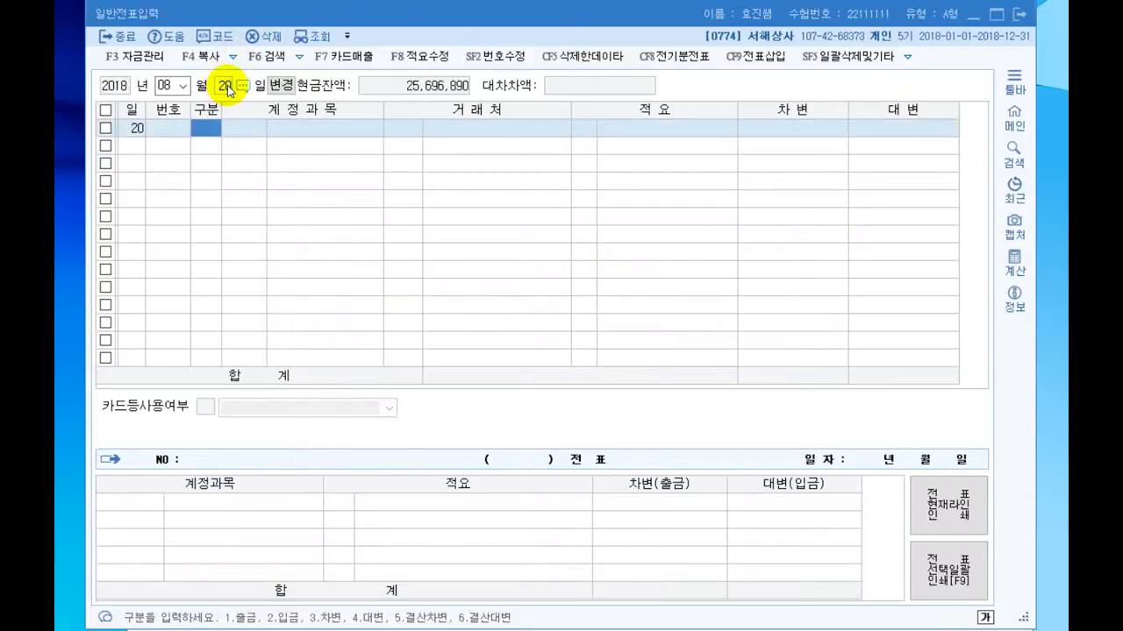
{"action": "type", "text": "3"}
{"action": "key", "text": "Return"}
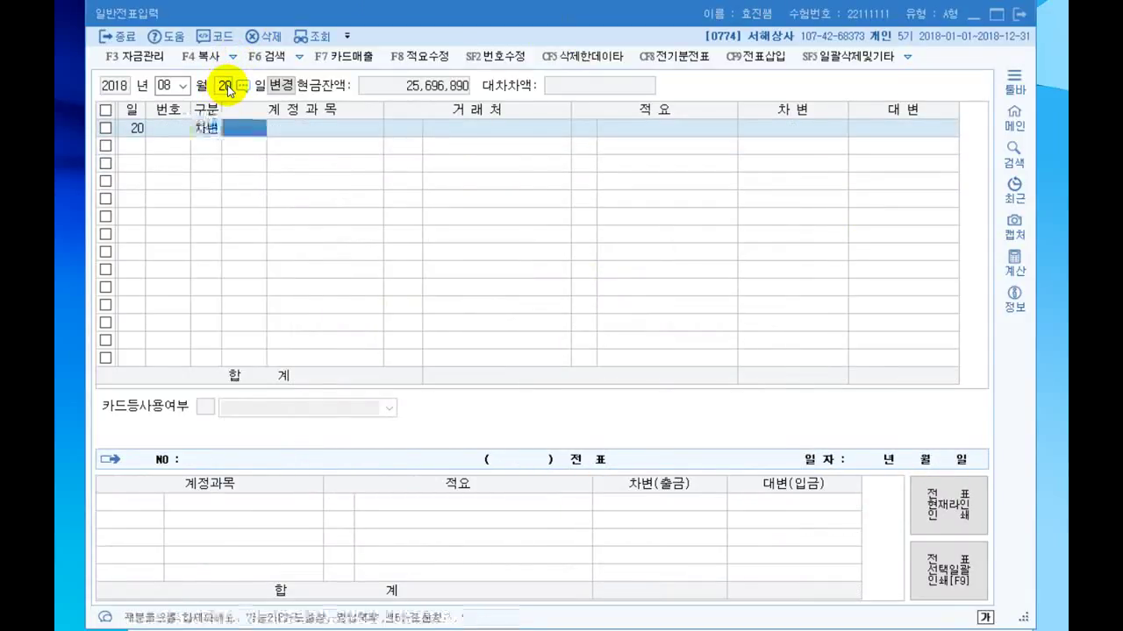
{"action": "key", "text": "F2"}
{"action": "type", "text": "감가"}
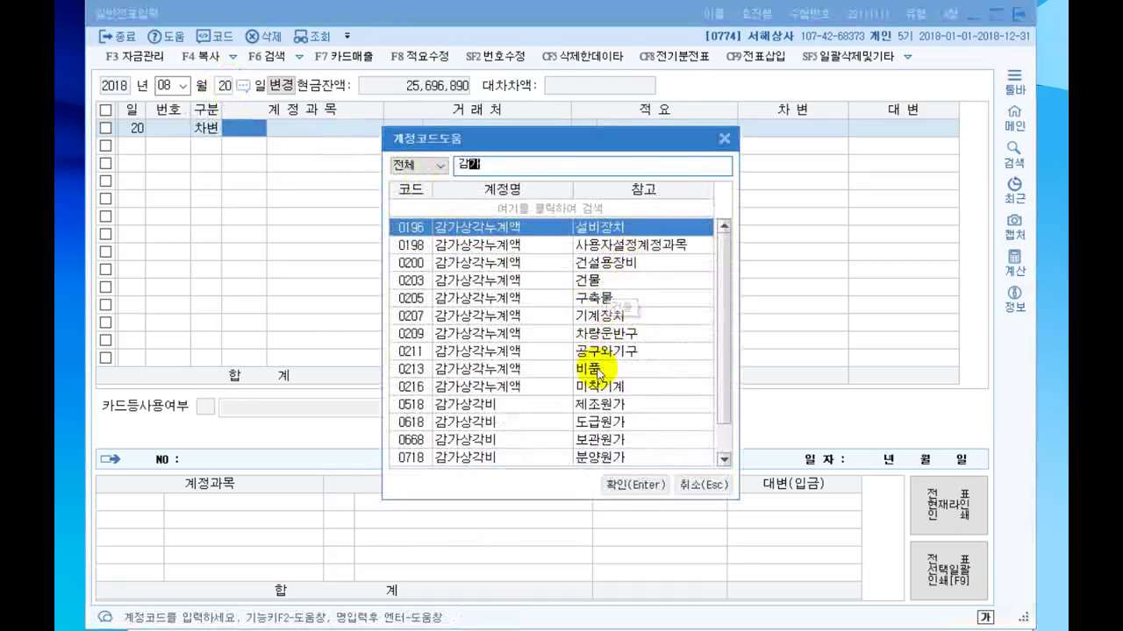
{"action": "left_click", "coordinate": [600, 371]}
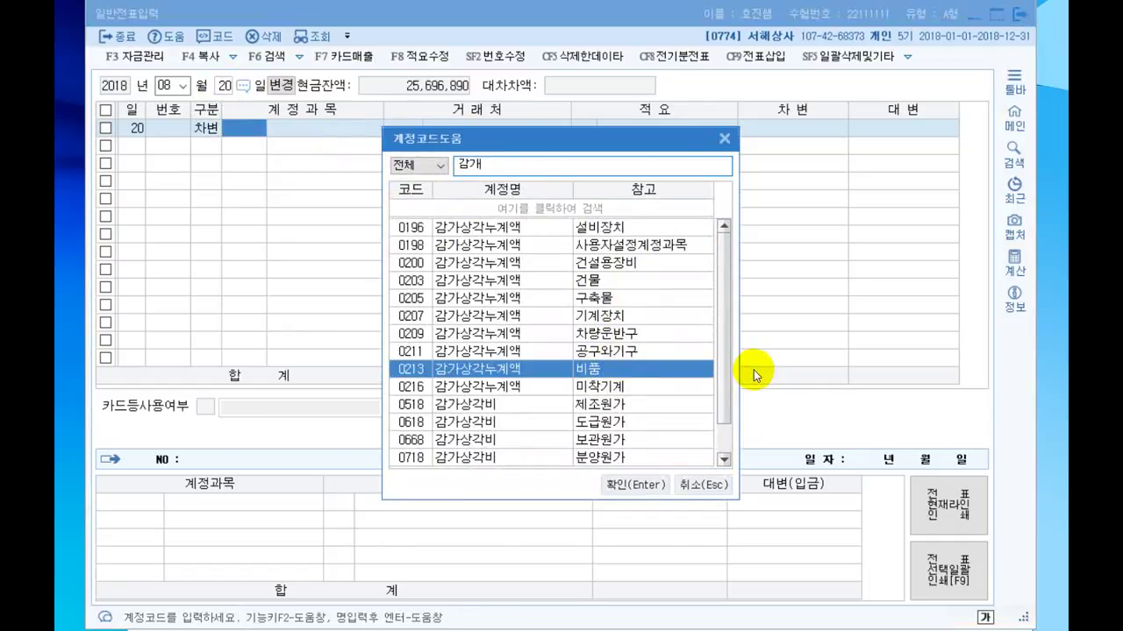
{"action": "key", "text": "Return"}
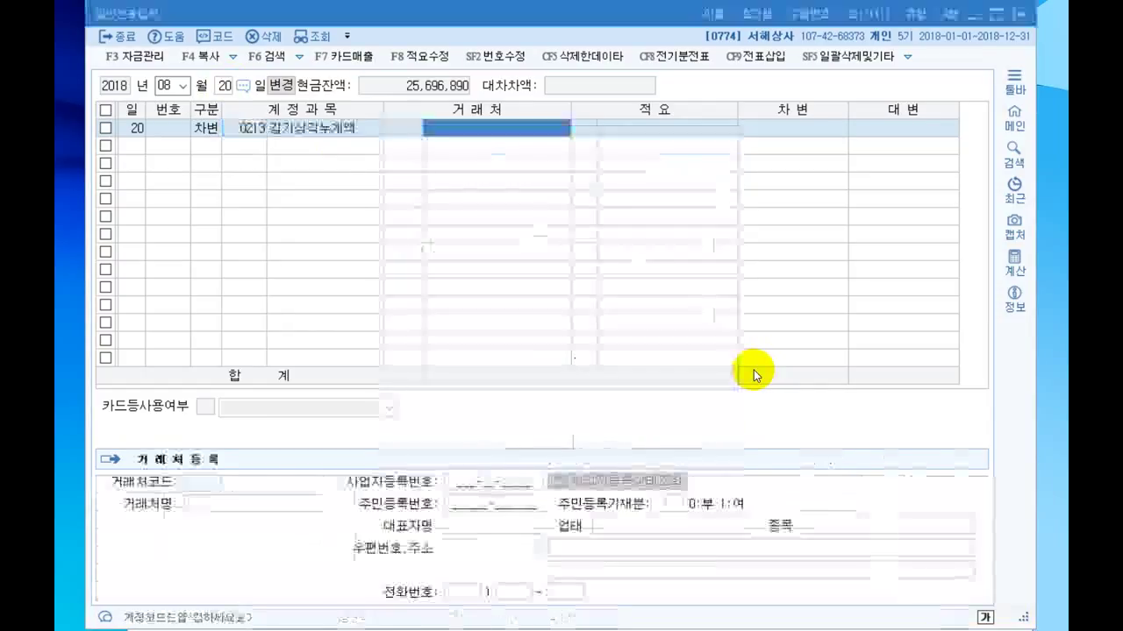
{"action": "type", "text": "1800000"}
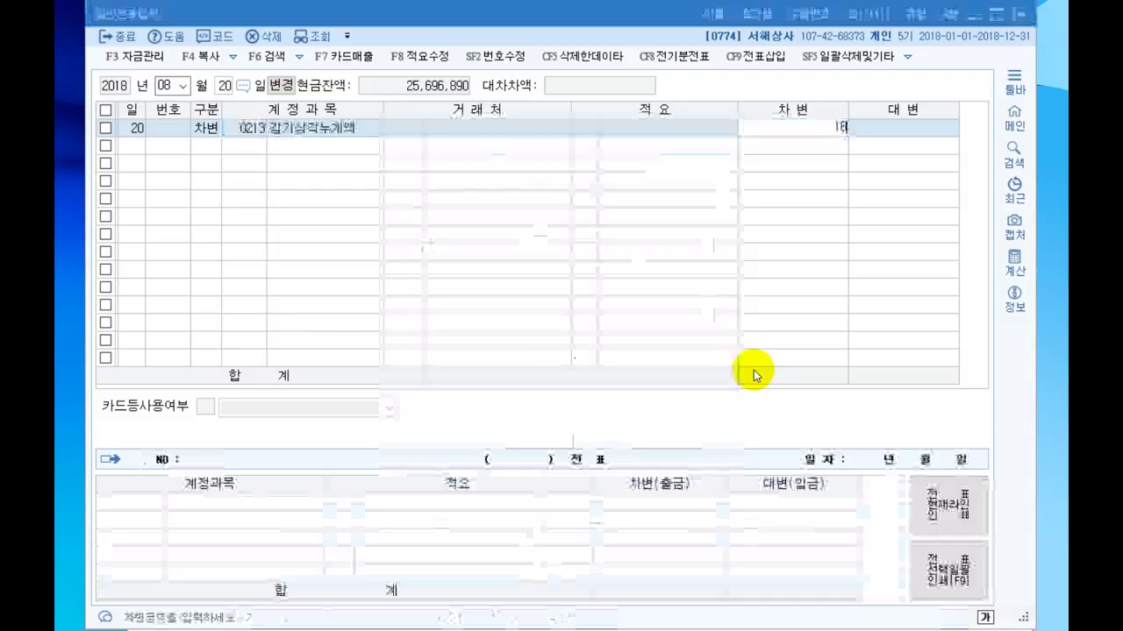
{"action": "key", "text": "Return"}
Step: Add a 대변 line for account 0212 비품 with an amount of 2,000,000
{"action": "type", "text": "4"}
{"action": "key", "text": "Return"}
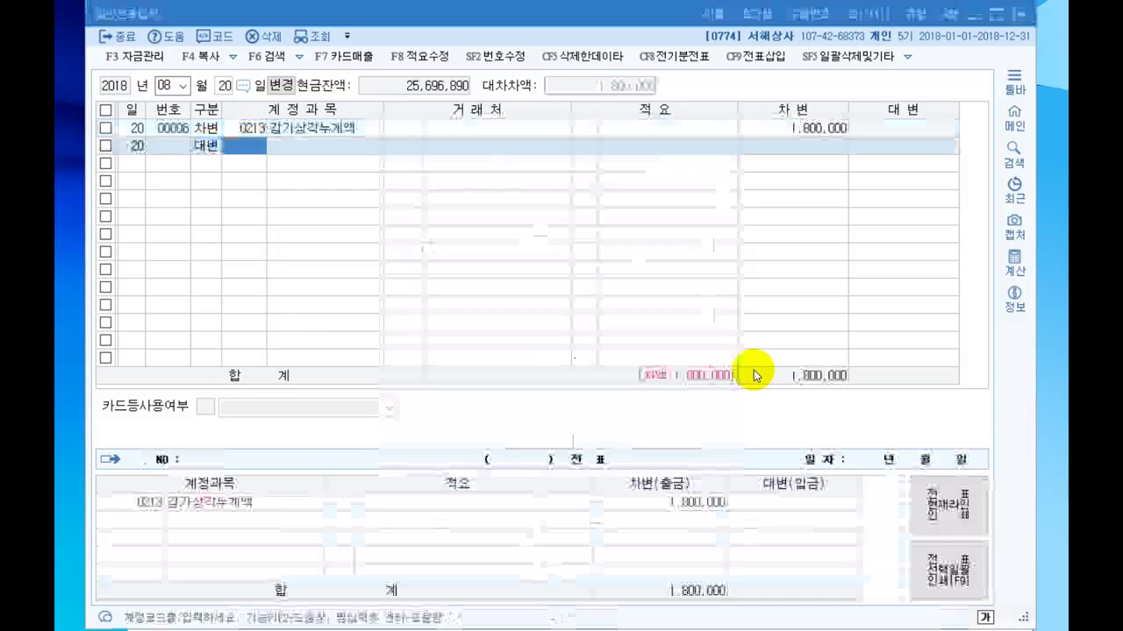
{"action": "type", "text": "비품"}
{"action": "key", "text": "Return"}
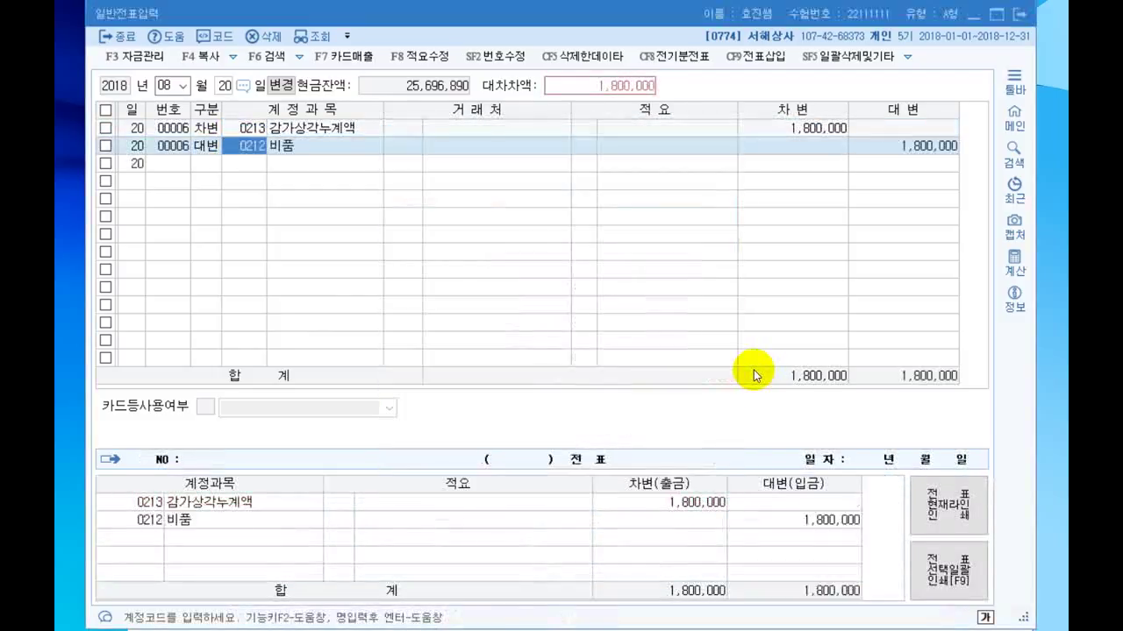
{"action": "key", "text": "Return"}
{"action": "key", "text": "Return"}
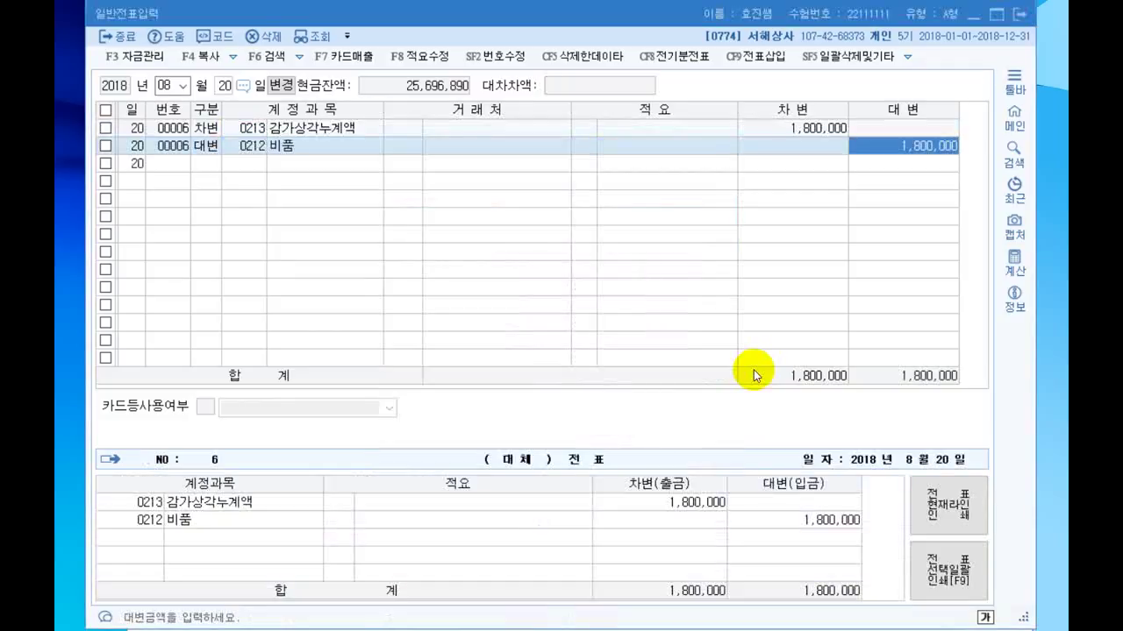
{"action": "type", "text": "2,000,000"}
{"action": "key", "text": "Return"}
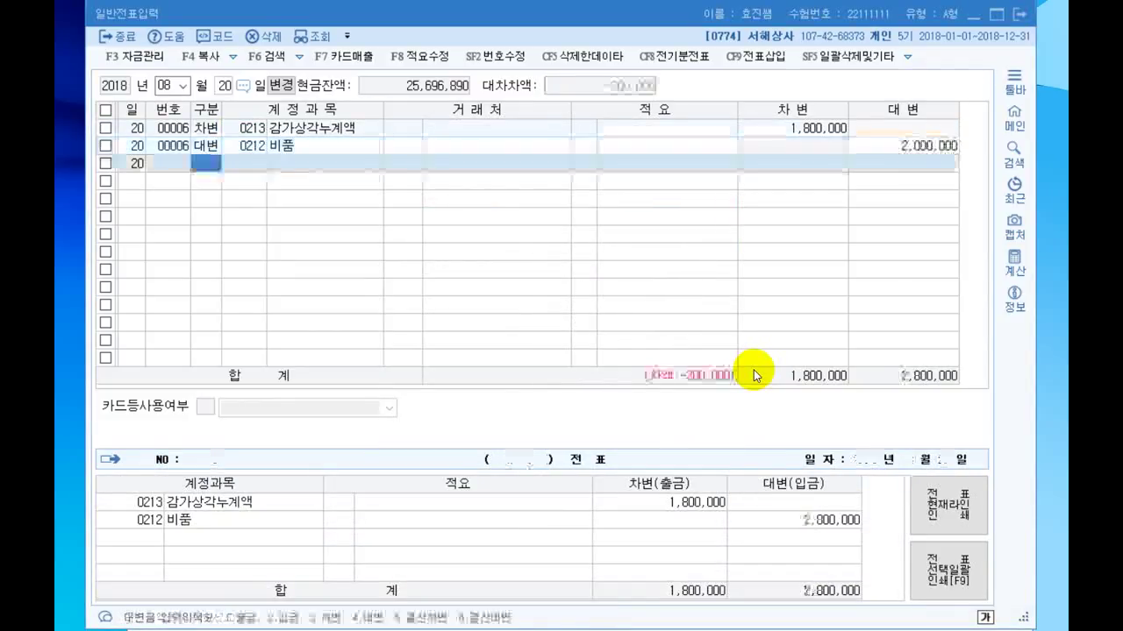
Step: Add a 차변 line for account 0120 미수금 with 거래처 한라컴퓨터 and an amount of 100,000 to the August 20 voucher
{"action": "left_click", "coordinate": [253, 147]}
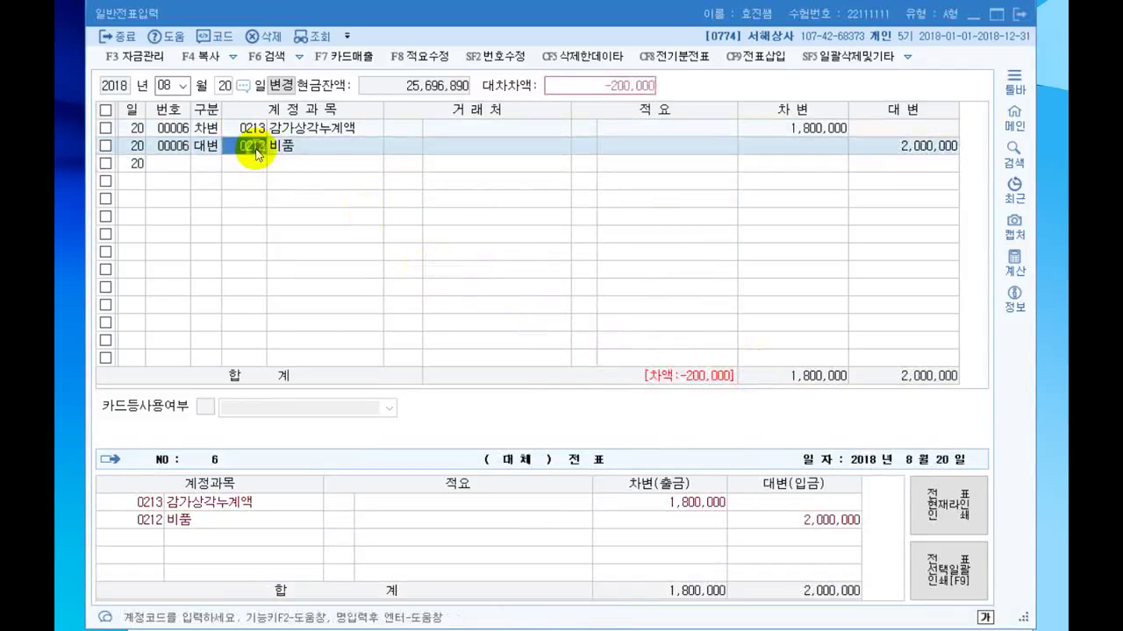
{"action": "left_click", "coordinate": [230, 130]}
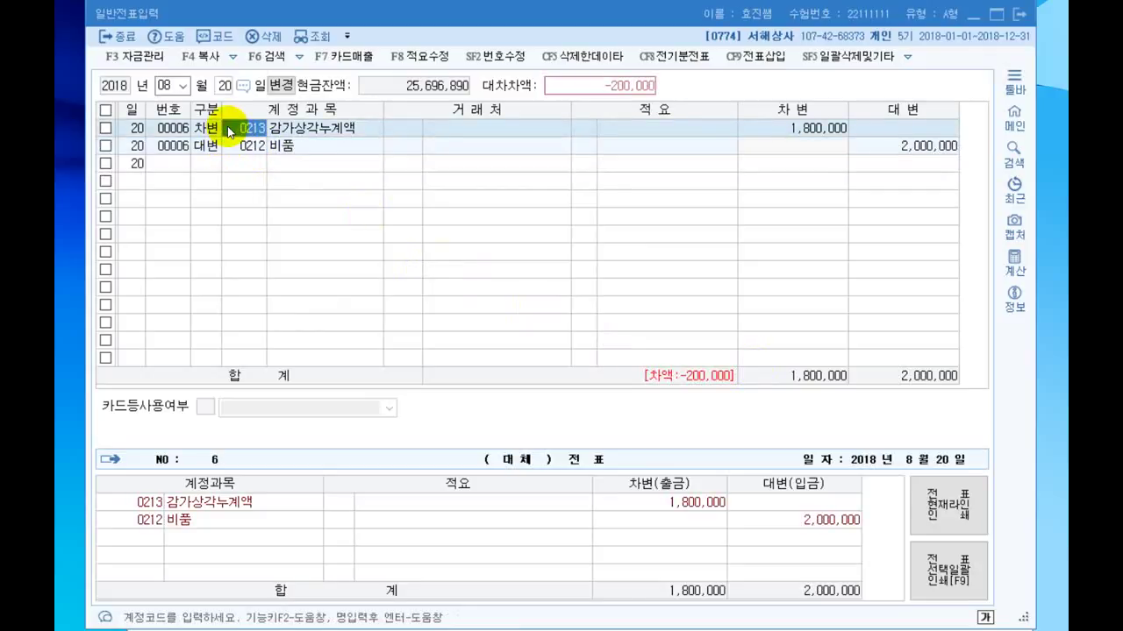
{"action": "left_click", "coordinate": [204, 165]}
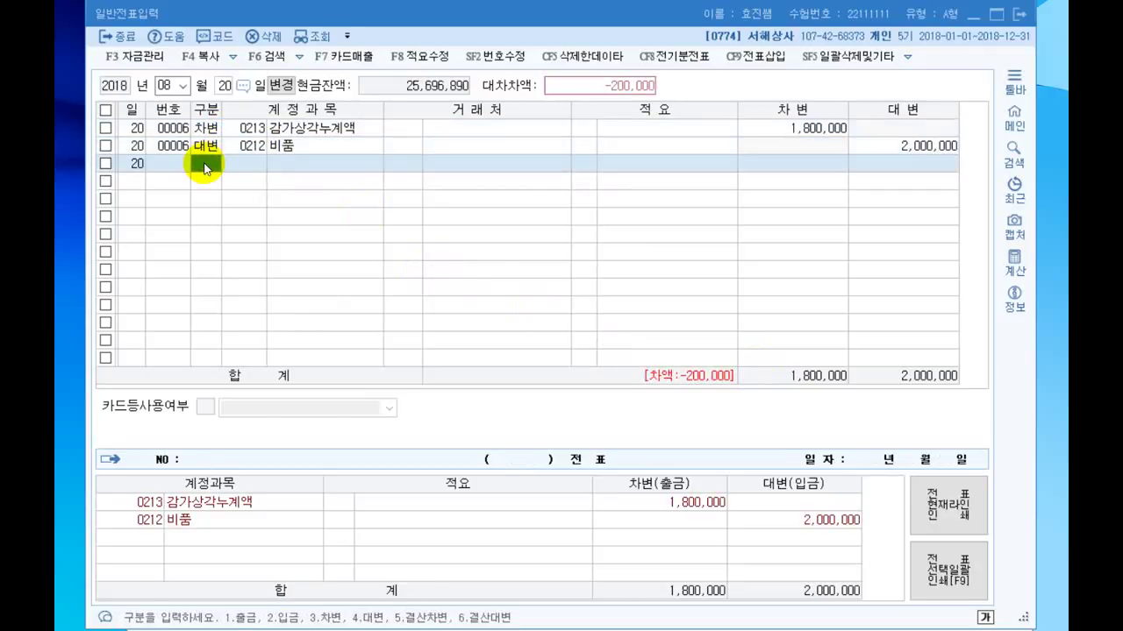
{"action": "type", "text": "3"}
{"action": "key", "text": "Return"}
{"action": "type", "text": "120"}
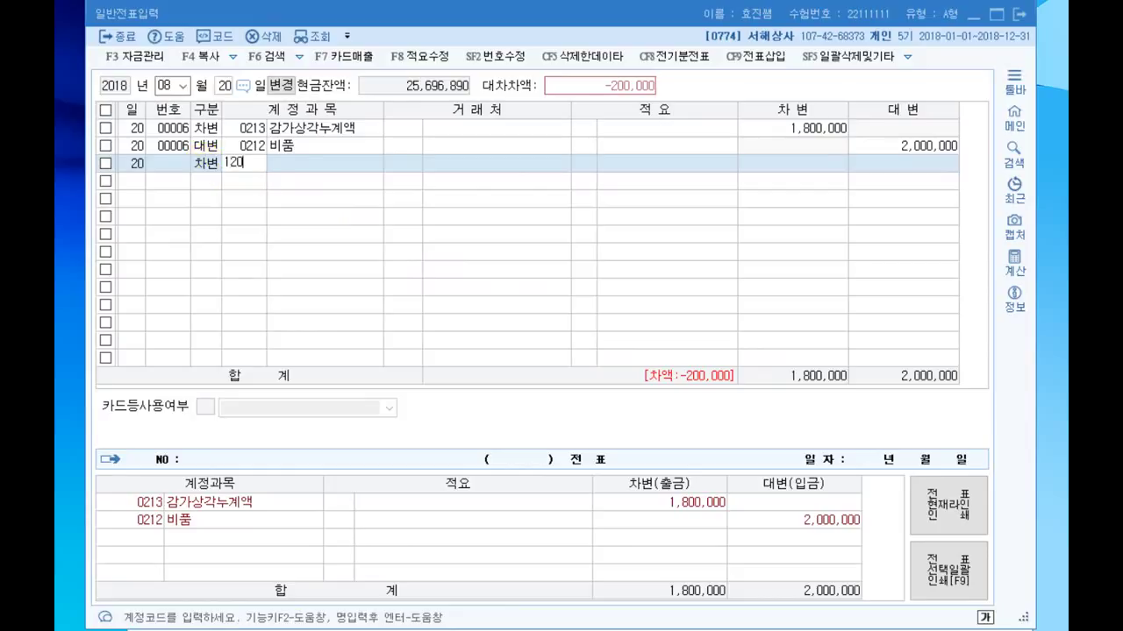
{"action": "key", "text": "Return"}
{"action": "key", "text": "plus"}
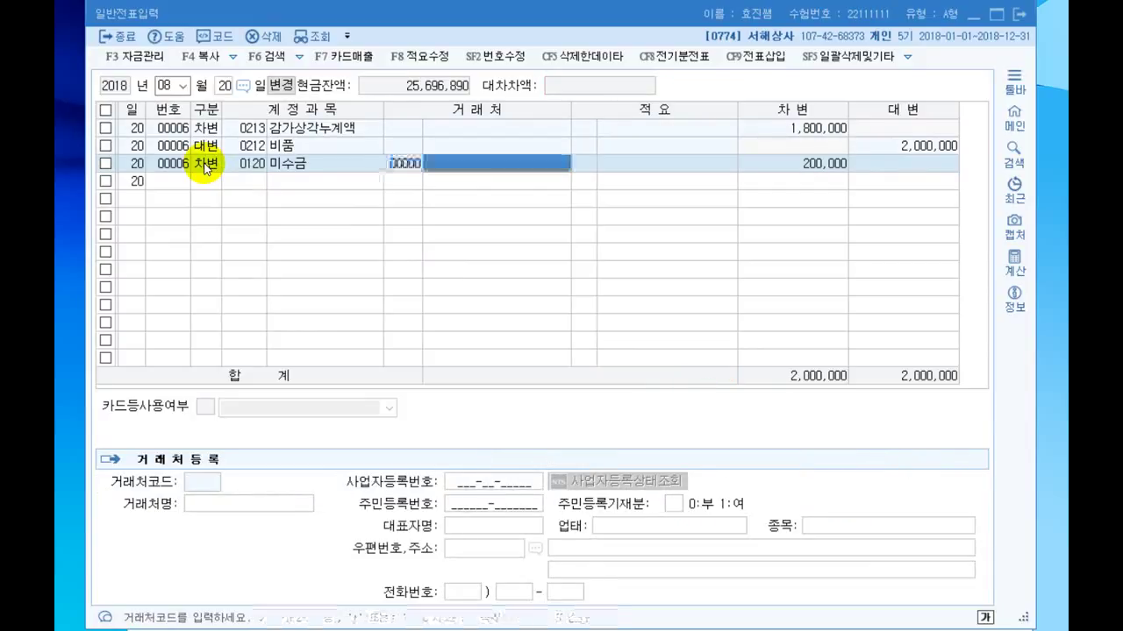
{"action": "type", "text": "한라컴"}
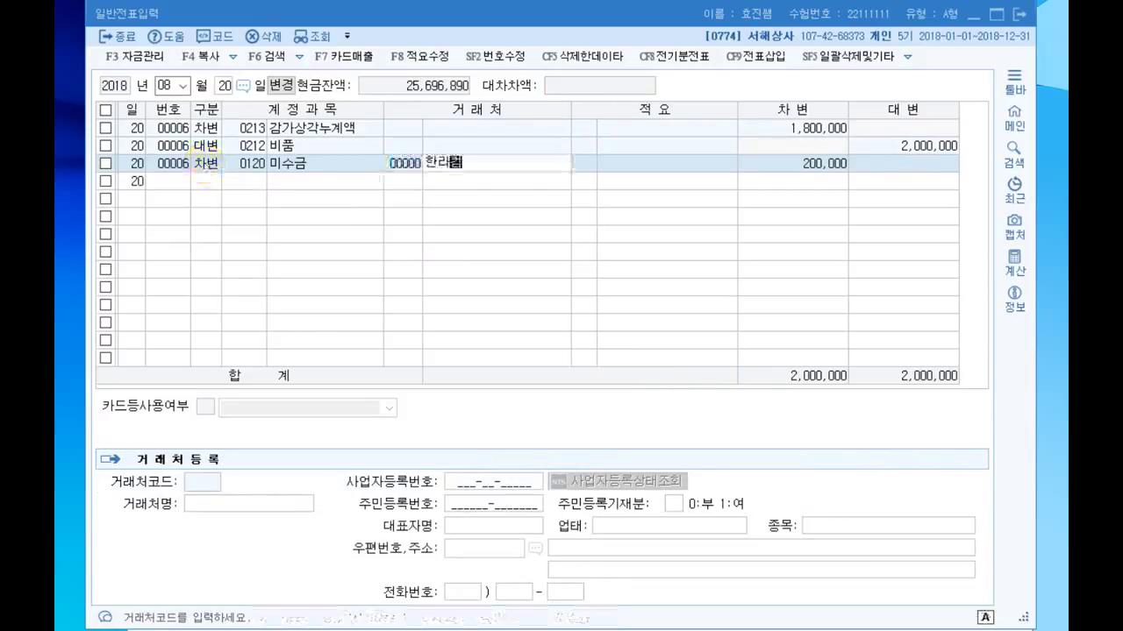
{"action": "type", "text": "퓨터"}
{"action": "key", "text": "Return"}
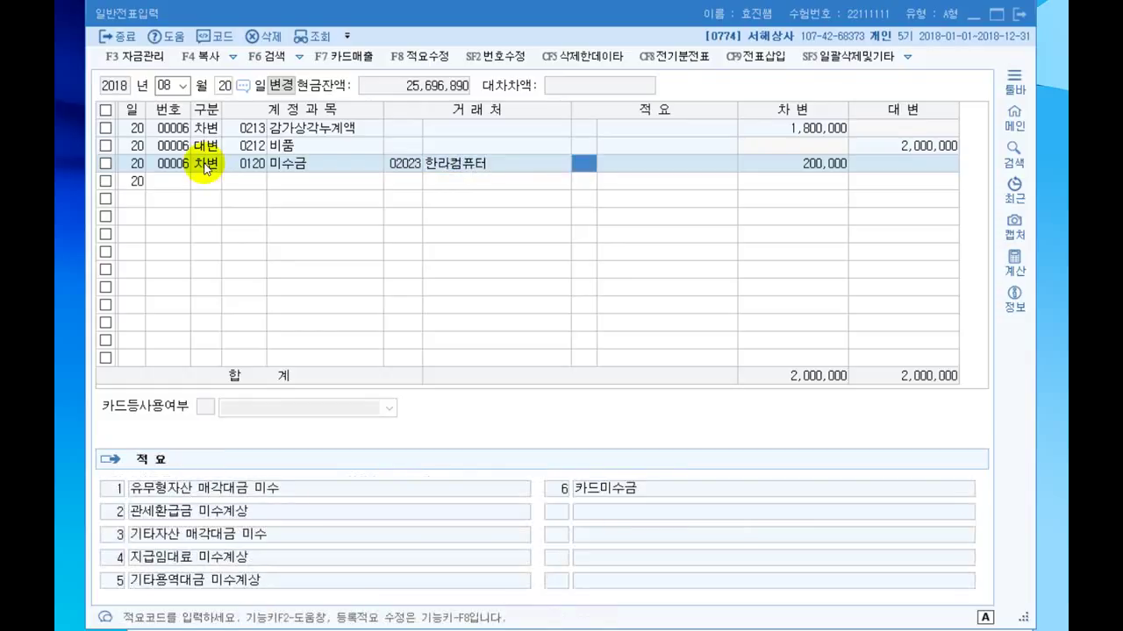
{"action": "key", "text": "Return"}
{"action": "type", "text": "100000"}
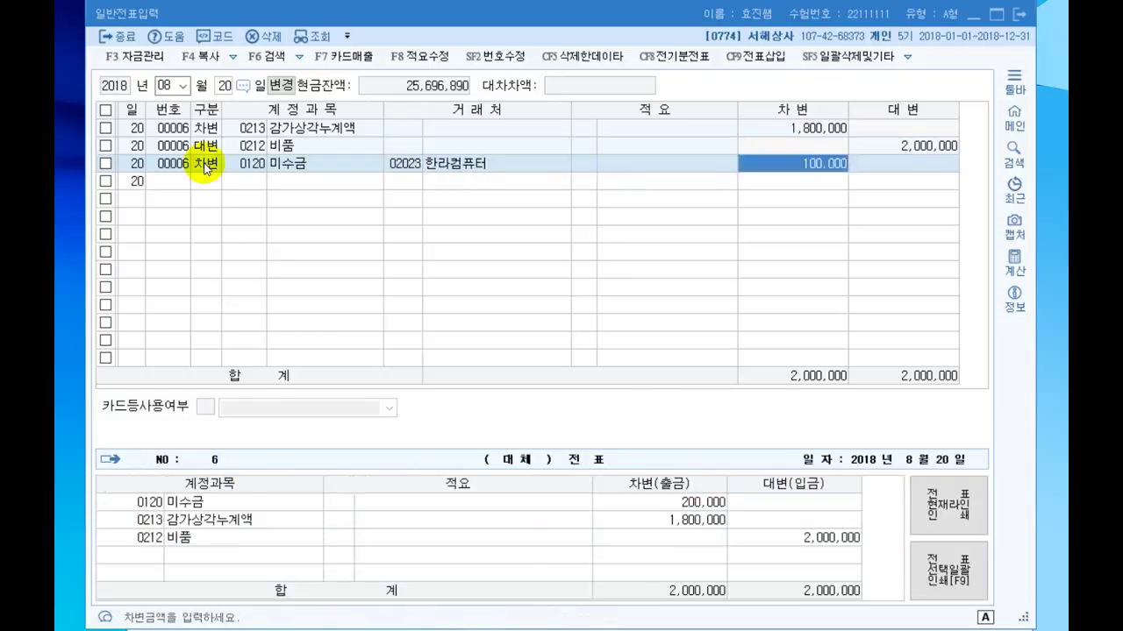
{"action": "key", "text": "Return"}
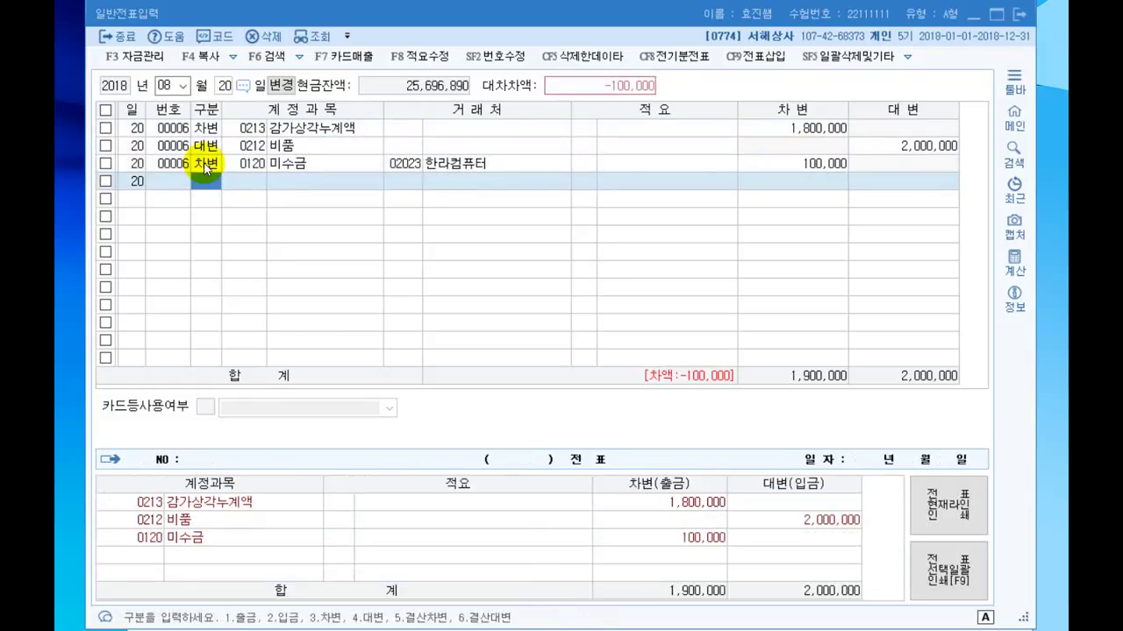
Step: Add a 차변 line for account 0970 유형자산처분손실 with an amount of 100,000
{"action": "key", "text": "Return"}
{"action": "key", "text": "F2"}
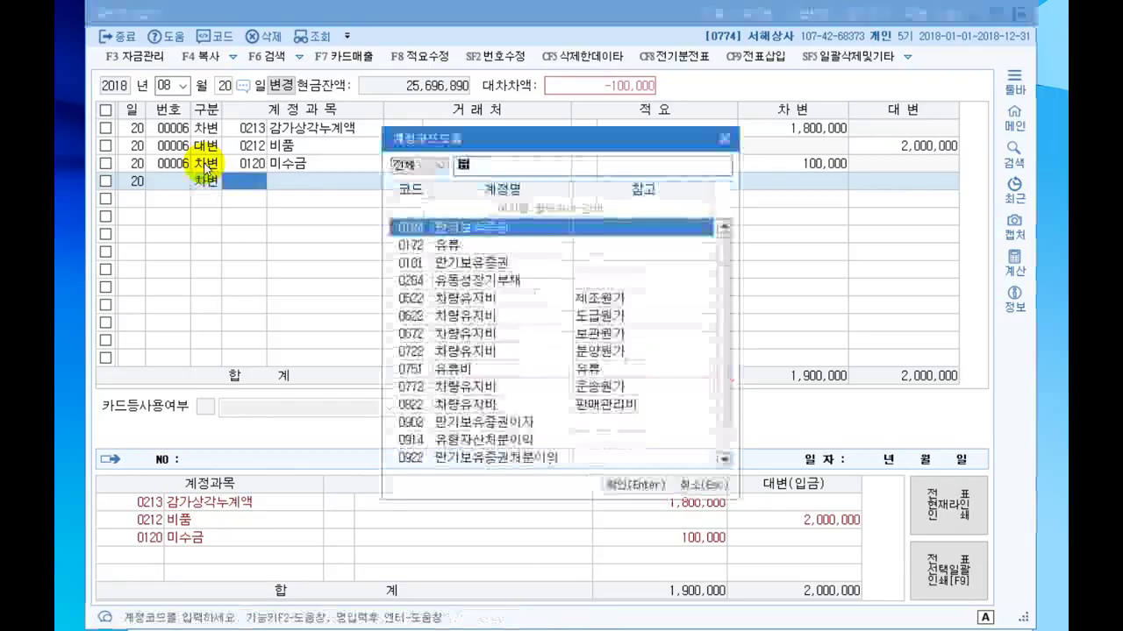
{"action": "type", "text": "유형자산"}
{"action": "key", "text": "Down"}
{"action": "key", "text": "Return"}
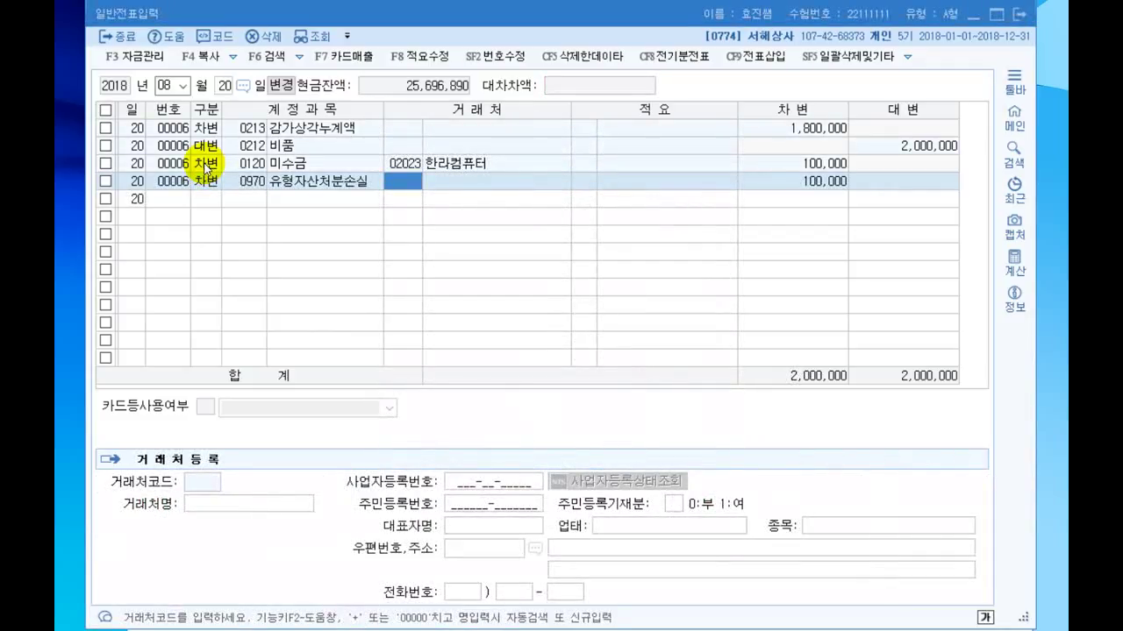
Step: Switch the voucher day to August 27 and enter a 차변 line for 0107 단기매매증권 of 700,000
{"action": "left_click", "coordinate": [164, 85]}
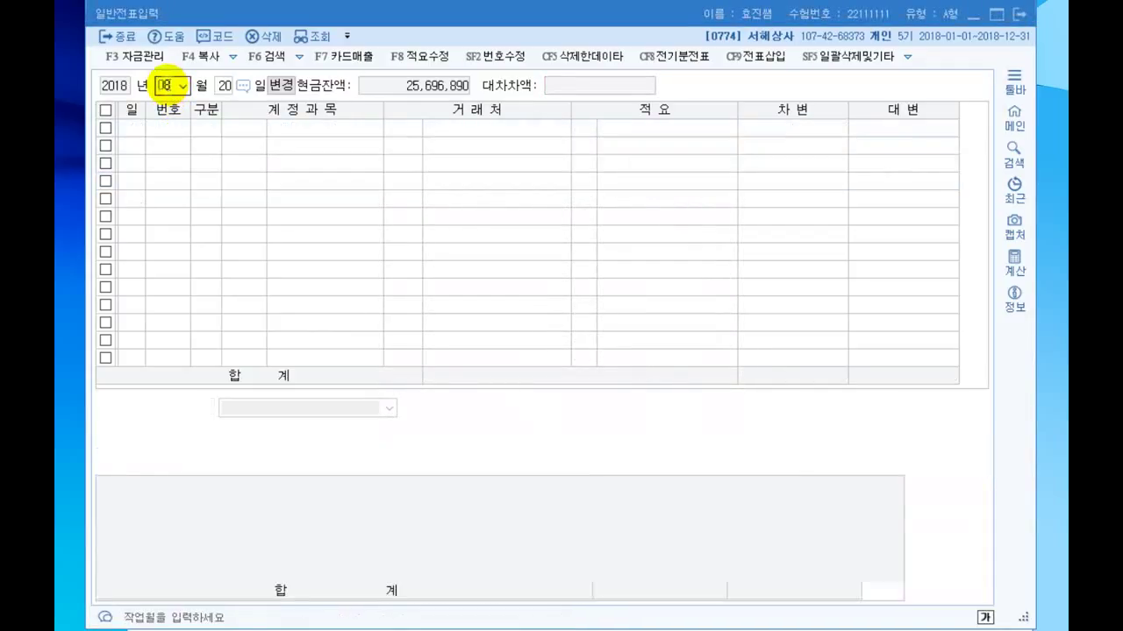
{"action": "key", "text": "Return"}
{"action": "type", "text": "27"}
{"action": "key", "text": "Return"}
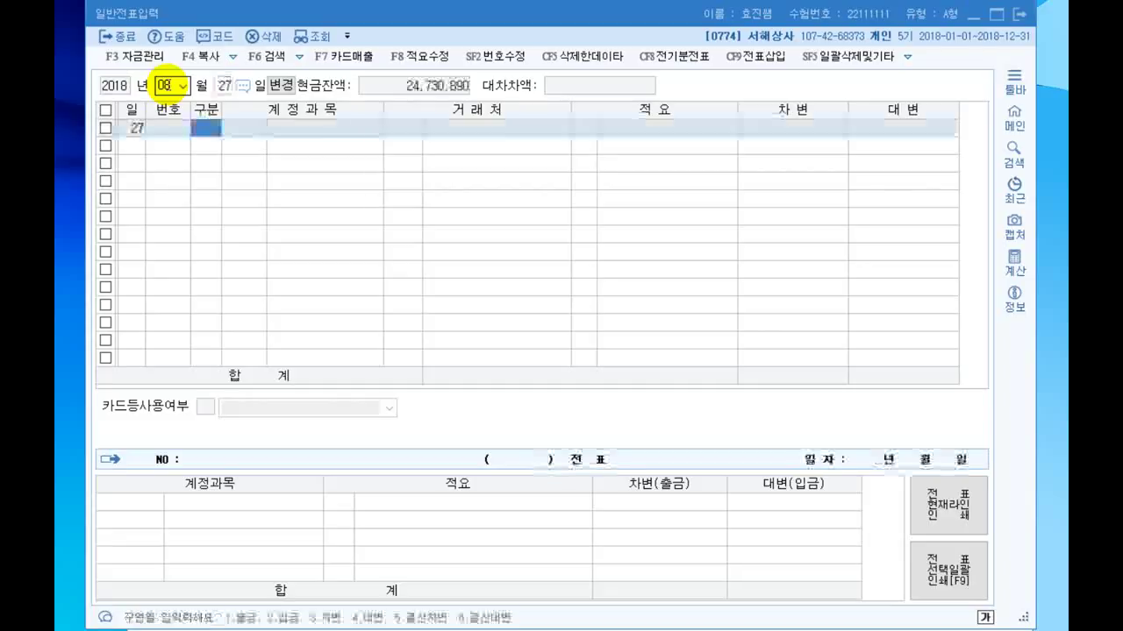
{"action": "type", "text": "3"}
{"action": "key", "text": "Return"}
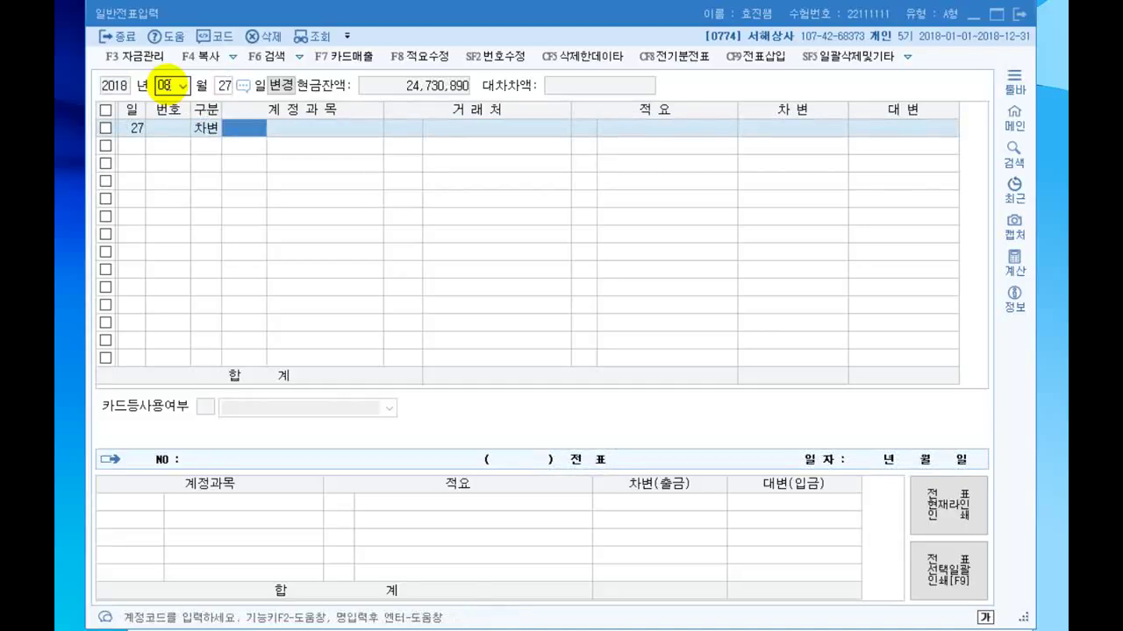
{"action": "type", "text": "단기매"}
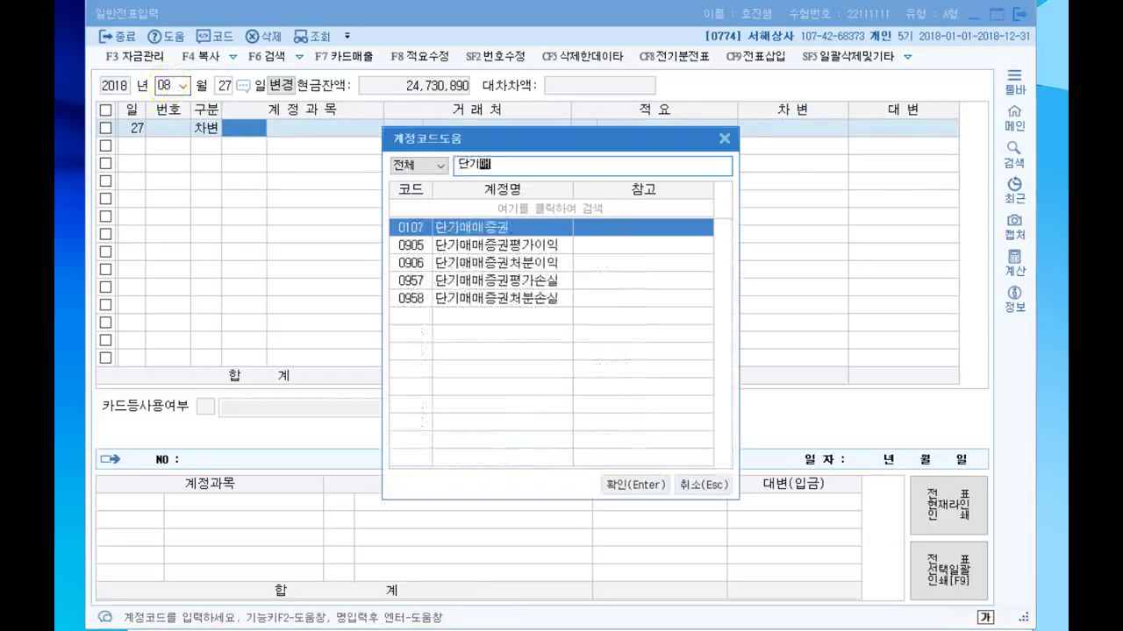
{"action": "key", "text": "Return"}
{"action": "key", "text": "Return"}
{"action": "key", "text": "Return"}
{"action": "type", "text": "7000000"}
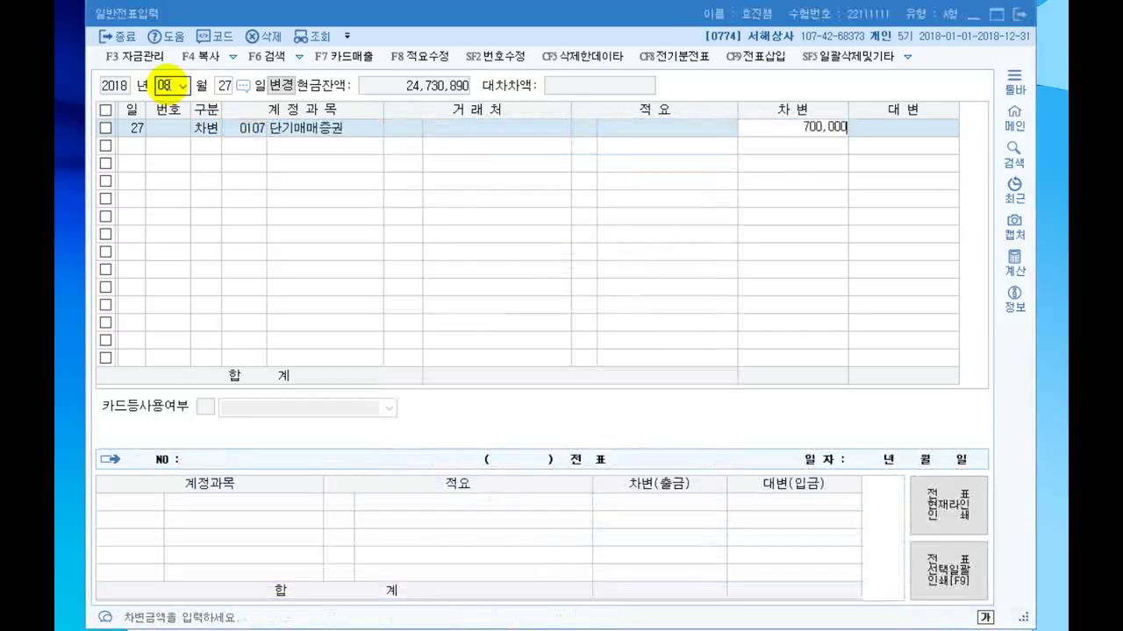
{"action": "key", "text": "Return"}
Step: Add a 차변 line for 0984 수수료비용 of 30,000 and a 대변 line for 0103 보통예금 of 730,000
{"action": "type", "text": "수수료"}
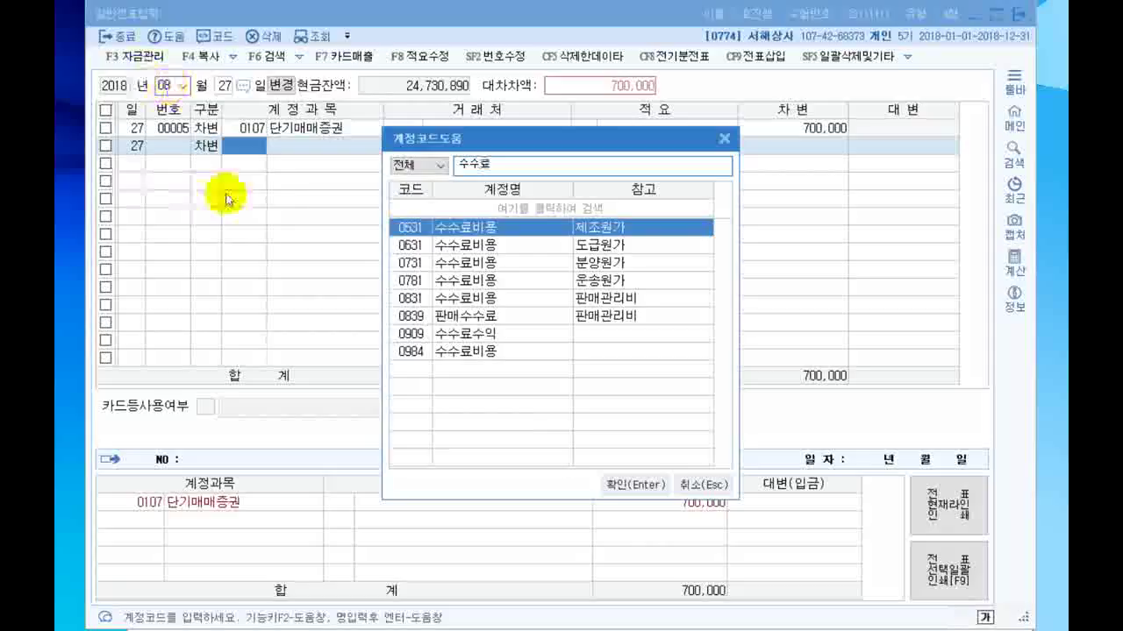
{"action": "left_click", "coordinate": [441, 353]}
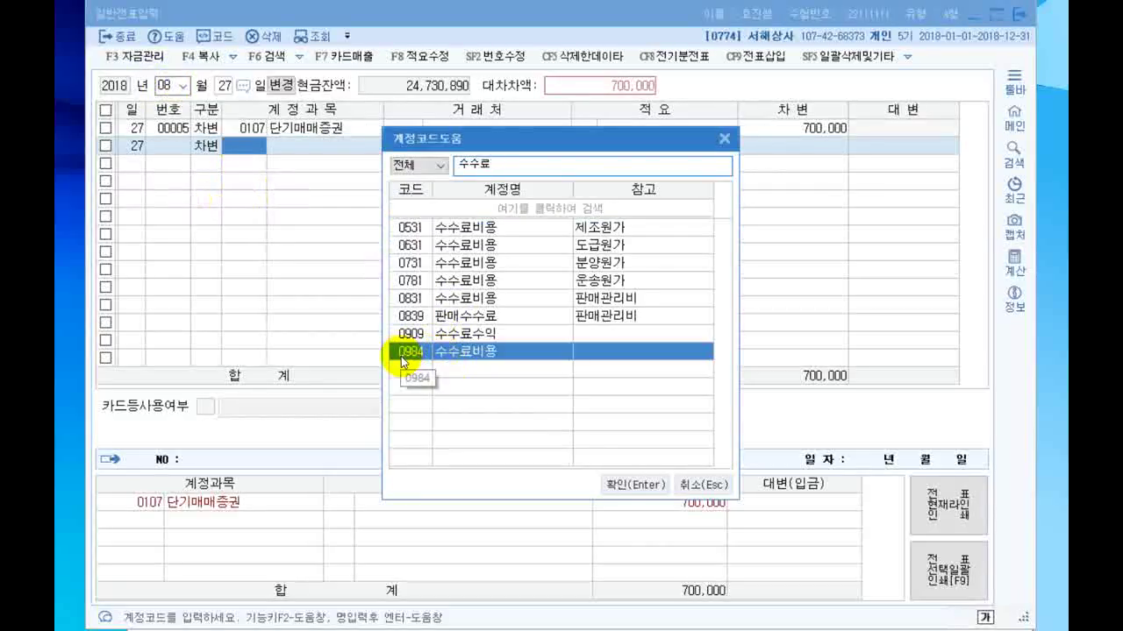
{"action": "double_click", "coordinate": [405, 354]}
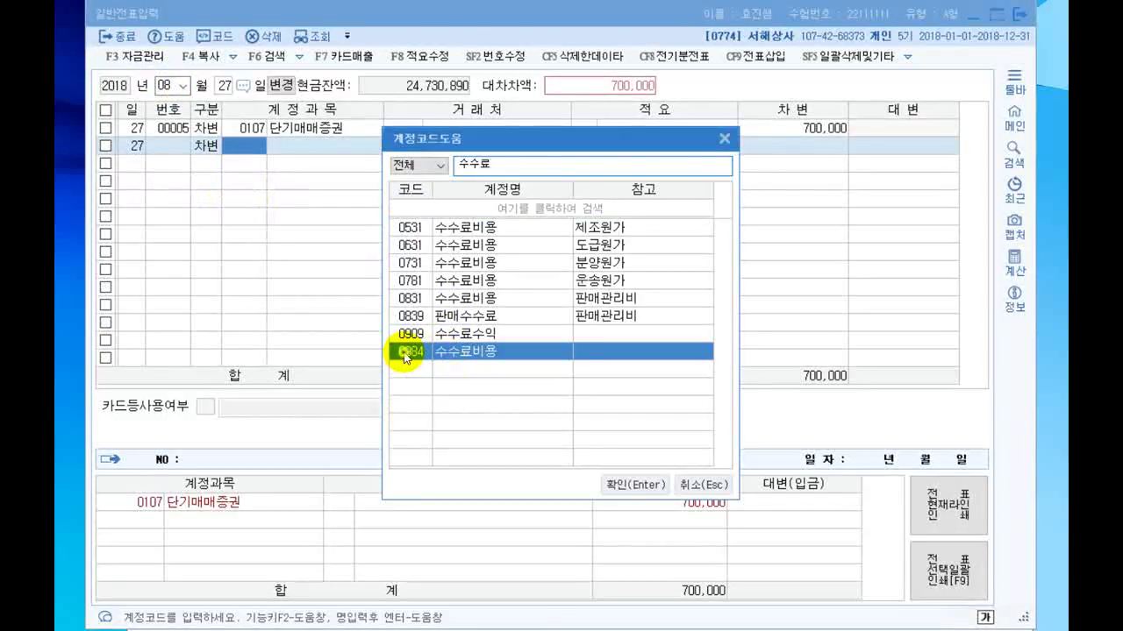
{"action": "key", "text": "Return"}
{"action": "key", "text": "Return"}
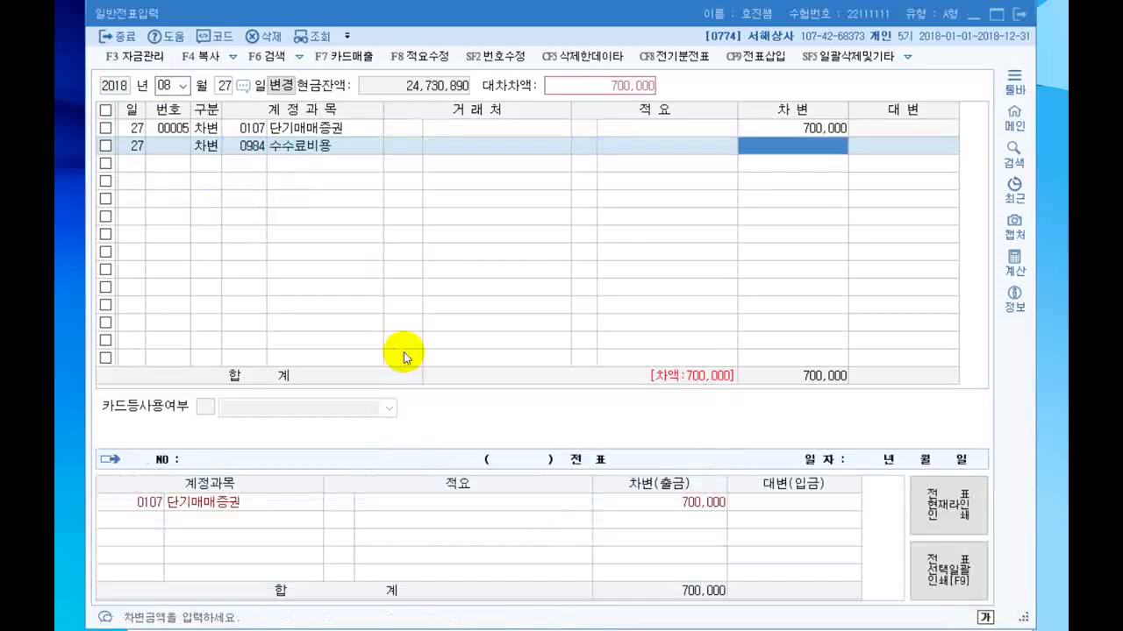
{"action": "type", "text": "30,000"}
{"action": "key", "text": "Return"}
{"action": "type", "text": "4103"}
{"action": "key", "text": "Return"}
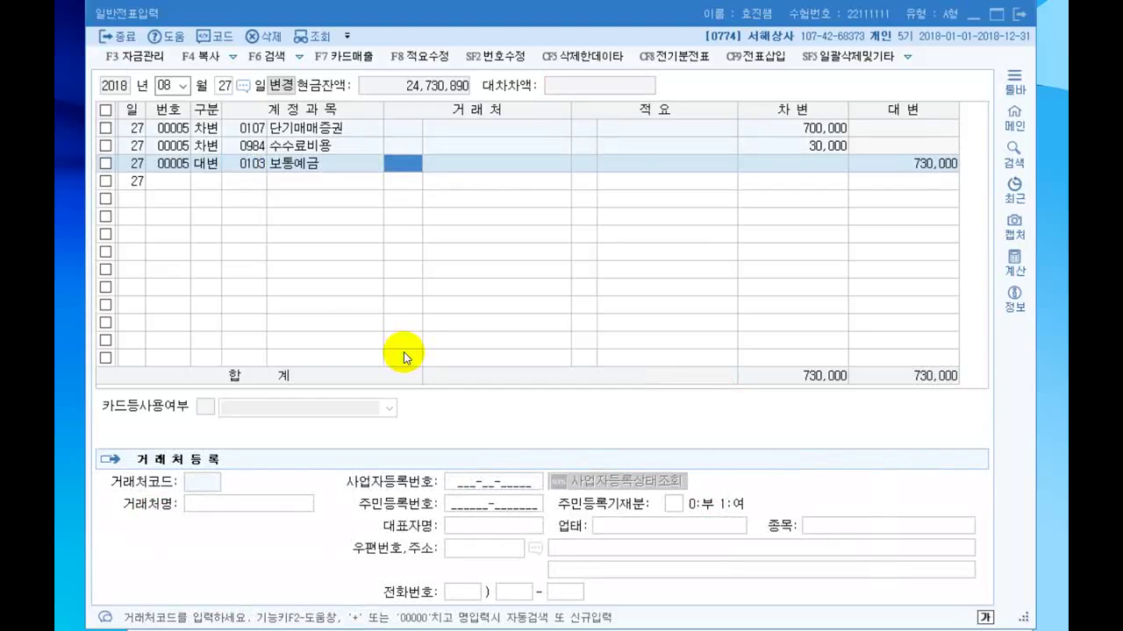
Step: Switch the voucher date to October 5 and enter a 차변 line for 0101 현금 of 1,000,000
{"action": "left_click", "coordinate": [164, 86]}
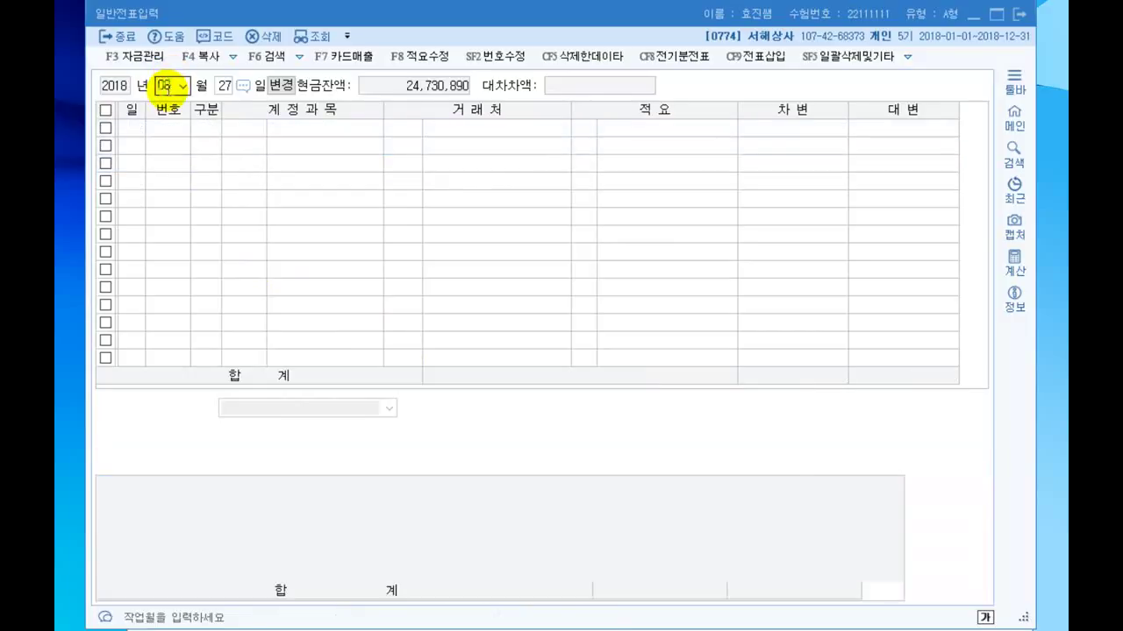
{"action": "type", "text": "10"}
{"action": "key", "text": "Return"}
{"action": "type", "text": "5"}
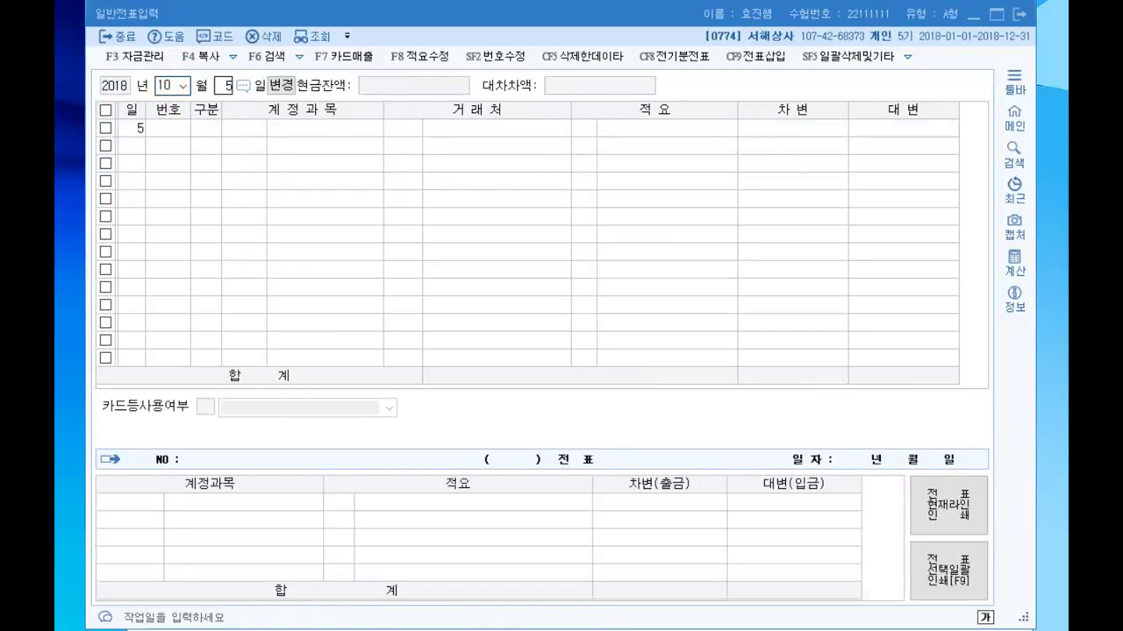
{"action": "key", "text": "Return"}
{"action": "type", "text": "3"}
{"action": "key", "text": "Return"}
{"action": "type", "text": "101"}
{"action": "key", "text": "Return"}
{"action": "key", "text": "Return"}
{"action": "key", "text": "Return"}
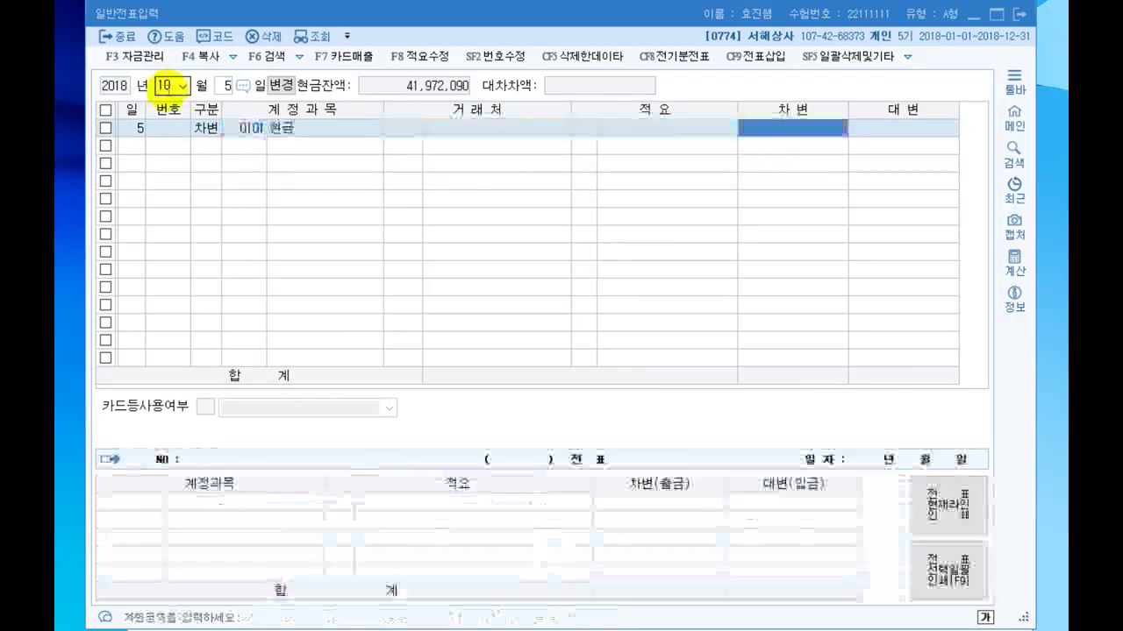
{"action": "type", "text": "1000000"}
{"action": "key", "text": "Return"}
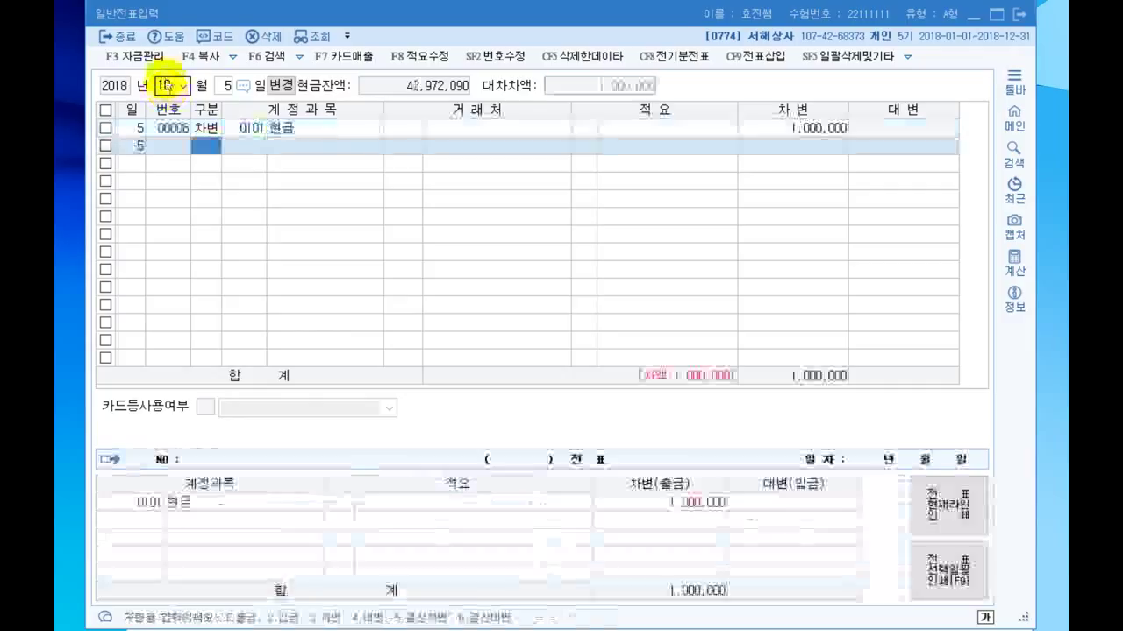
Step: Add a 차변 line for account 0108 외상매출금 with 거래처 송도조명 and an amount of 2,500,000
{"action": "type", "text": "3"}
{"action": "key", "text": "Return"}
{"action": "type", "text": "108"}
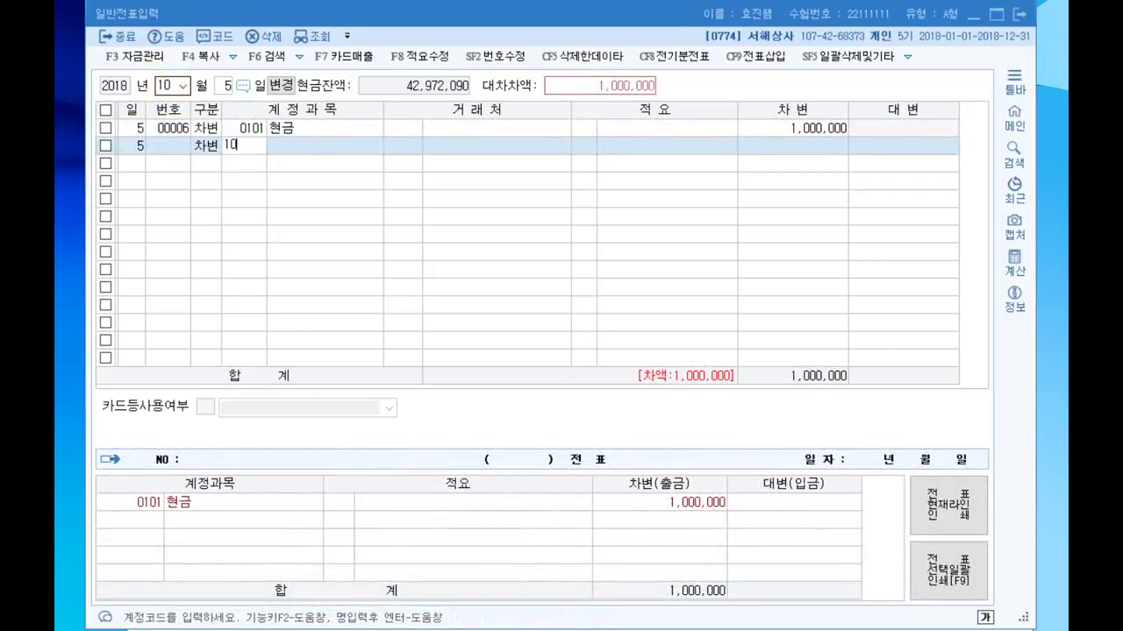
{"action": "key", "text": "Return"}
{"action": "key", "text": "plus"}
{"action": "type", "text": "송ㄷ"}
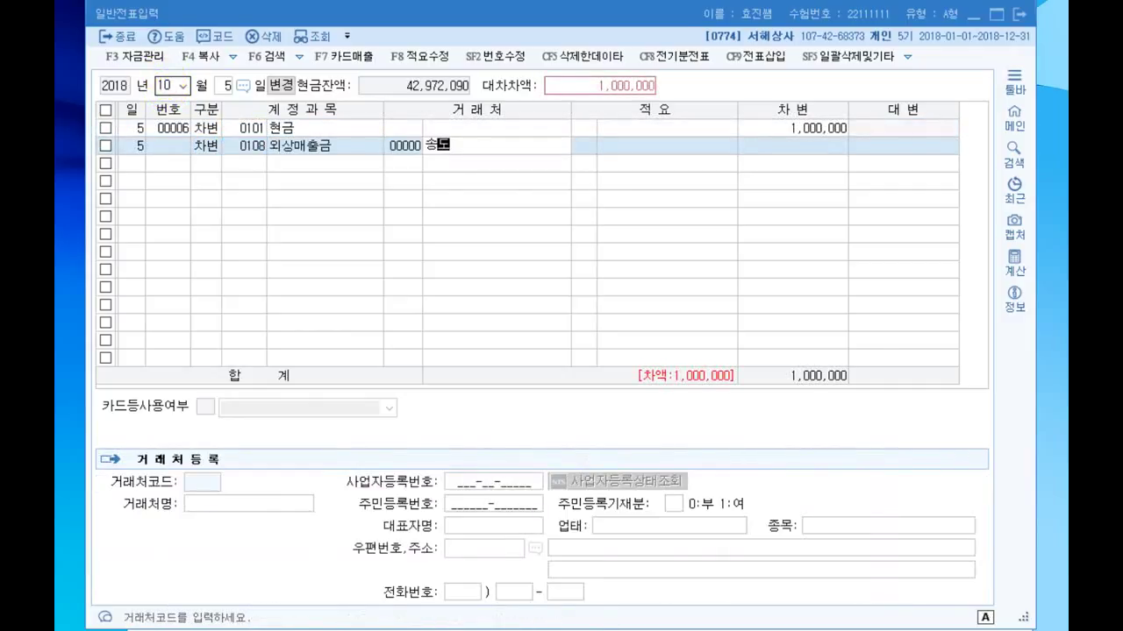
{"action": "type", "text": "ㅗ"}
{"action": "key", "text": "Return"}
{"action": "key", "text": "Return"}
{"action": "key", "text": "Return"}
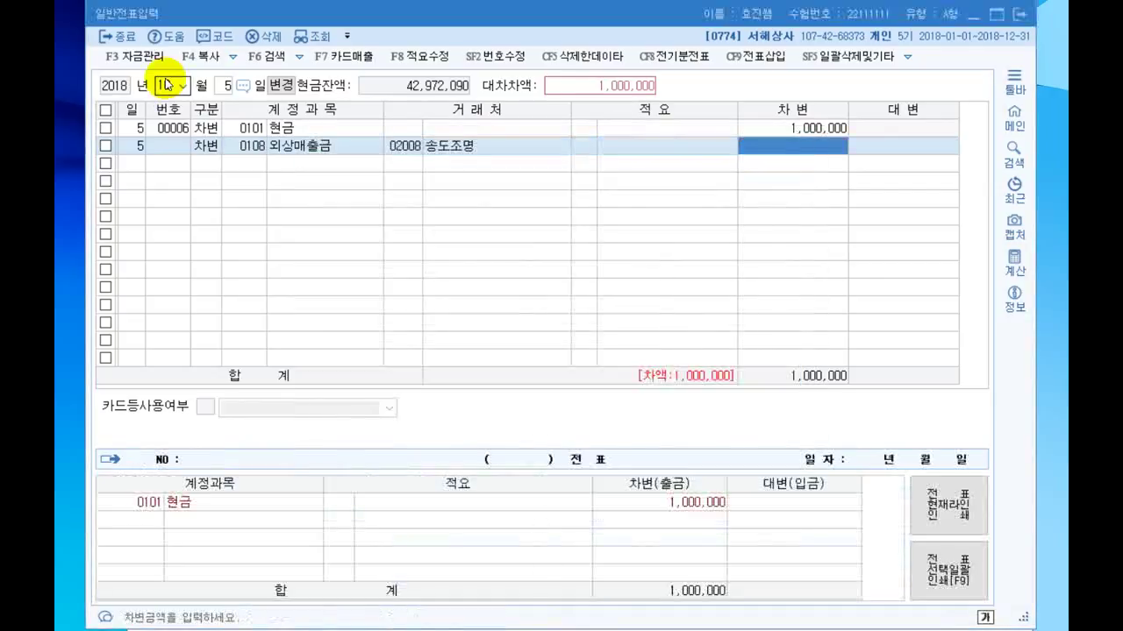
{"action": "type", "text": "2500000"}
{"action": "key", "text": "Return"}
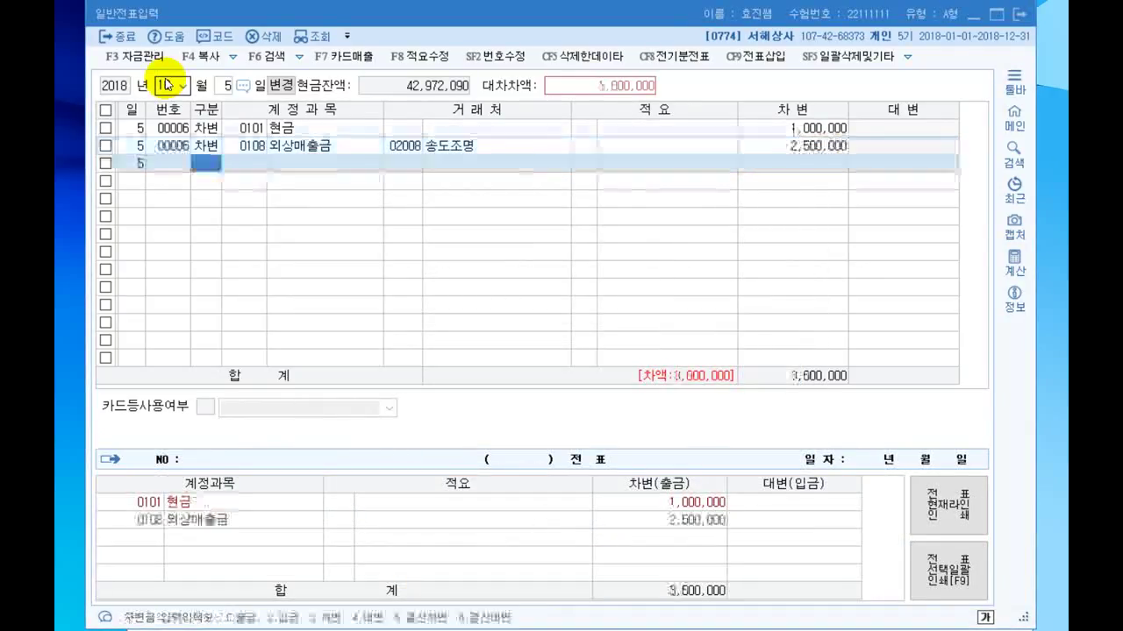
Step: Add a 대변 line for account 0401 상품매출 with an amount of 3,500,000
{"action": "type", "text": "4"}
{"action": "key", "text": "Return"}
{"action": "type", "text": "401"}
{"action": "key", "text": "Return"}
{"action": "key", "text": "Return"}
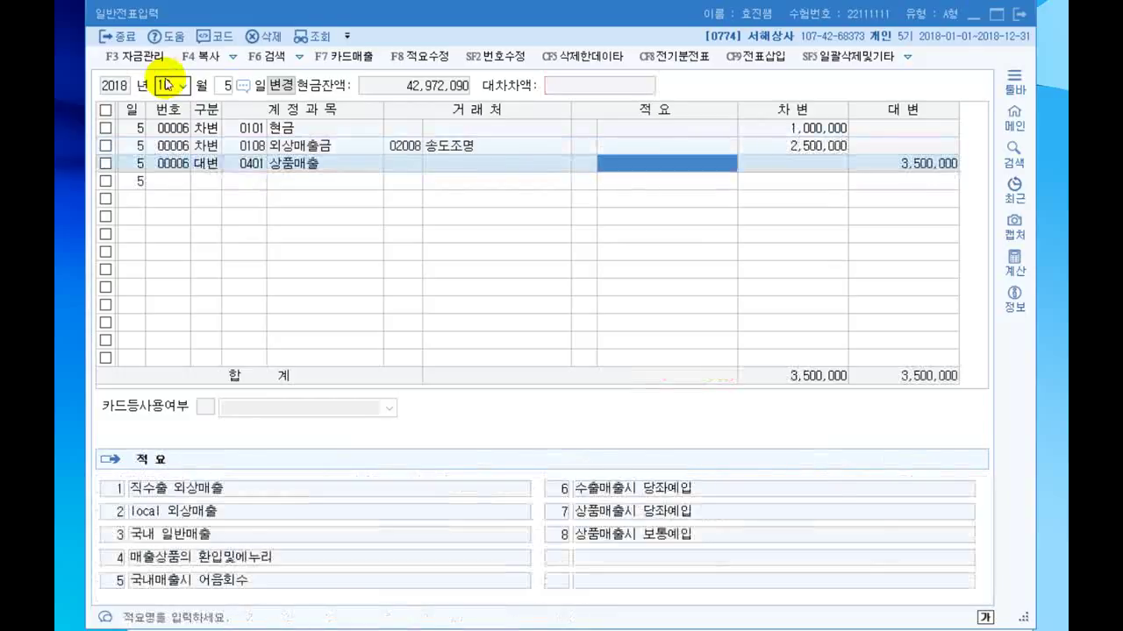
{"action": "key", "text": "Return"}
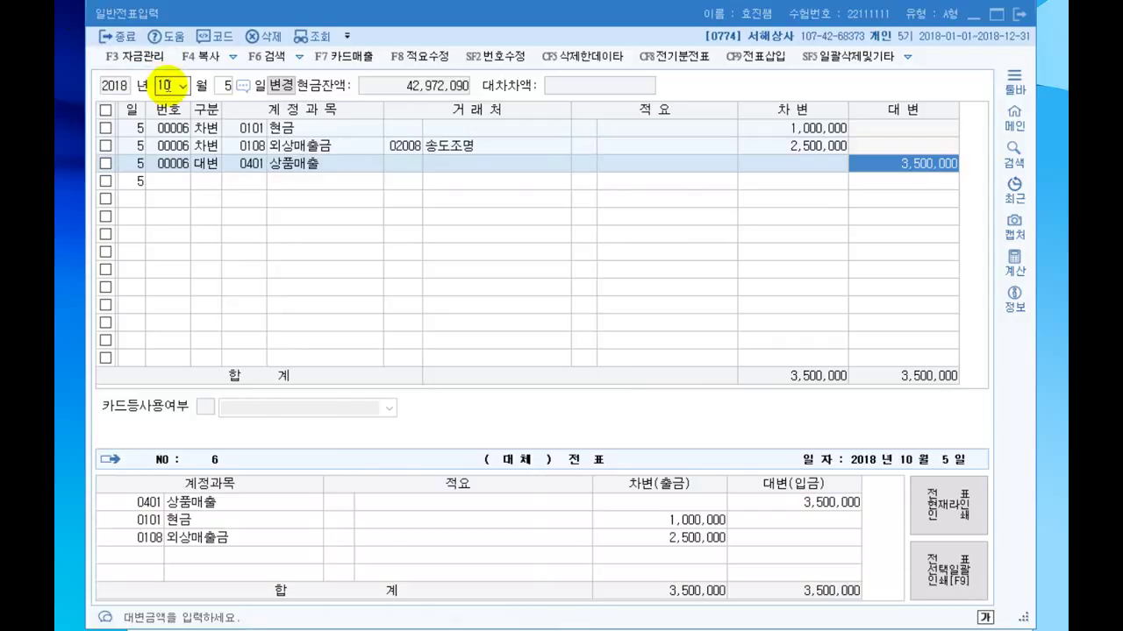
Step: Switch the voucher date to November 5 and start a 차변 line with account 0232 임차보증금
{"action": "left_click", "coordinate": [164, 85]}
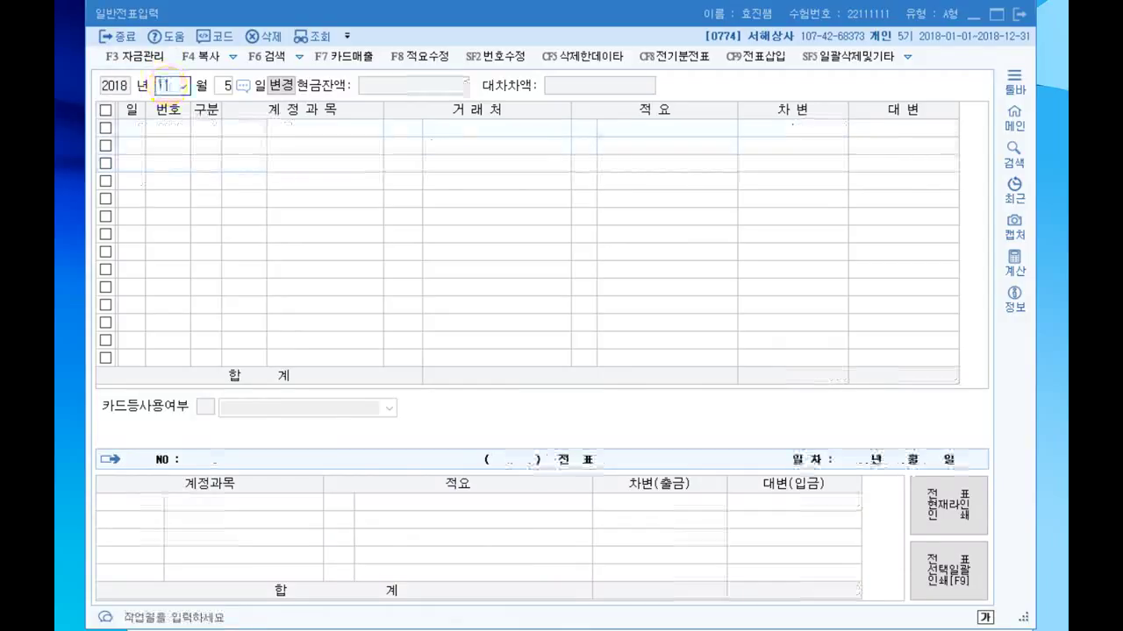
{"action": "key", "text": "Return"}
{"action": "key", "text": "Return"}
{"action": "key", "text": "3"}
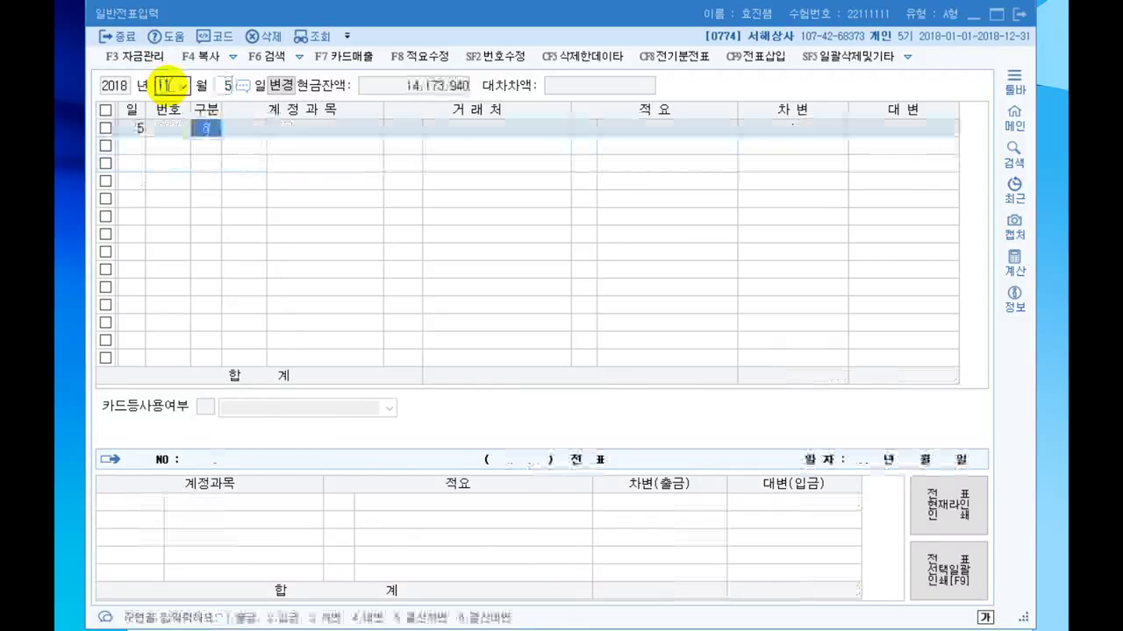
{"action": "key", "text": "F2"}
{"action": "type", "text": "임차"}
{"action": "key", "text": "Return"}
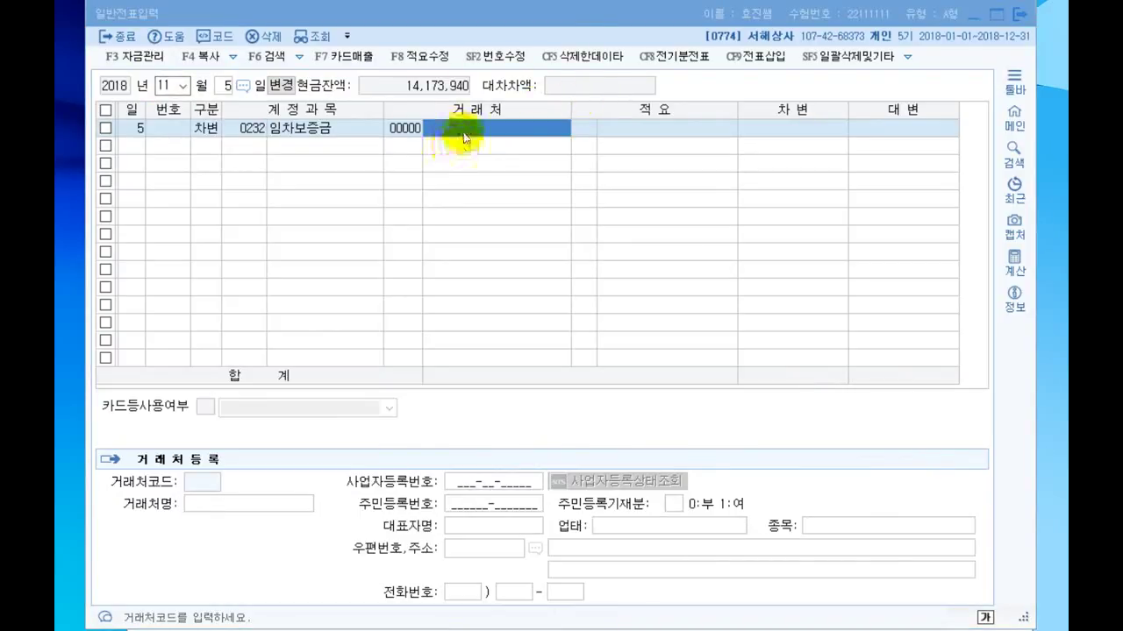
Step: Assign 거래처 엄마마트 to the 임차보증금 line and enter a 차변 amount of 300,000
{"action": "type", "text": "엄마"}
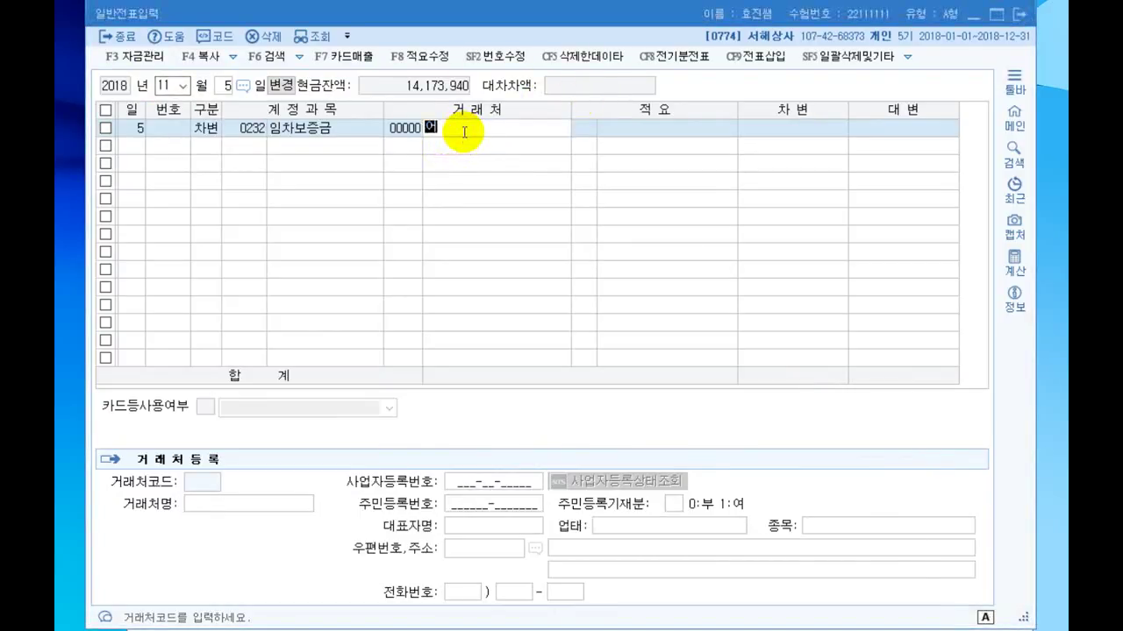
{"action": "type", "text": "마트"}
{"action": "key", "text": "Return"}
{"action": "key", "text": "Return"}
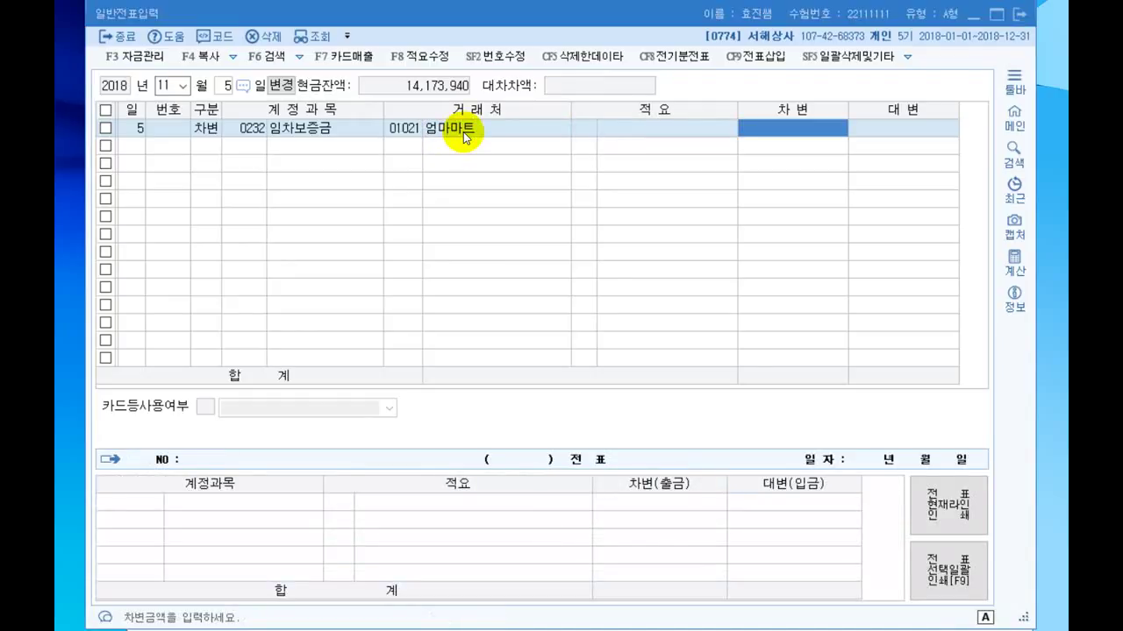
{"action": "type", "text": "300000"}
{"action": "key", "text": "Return"}
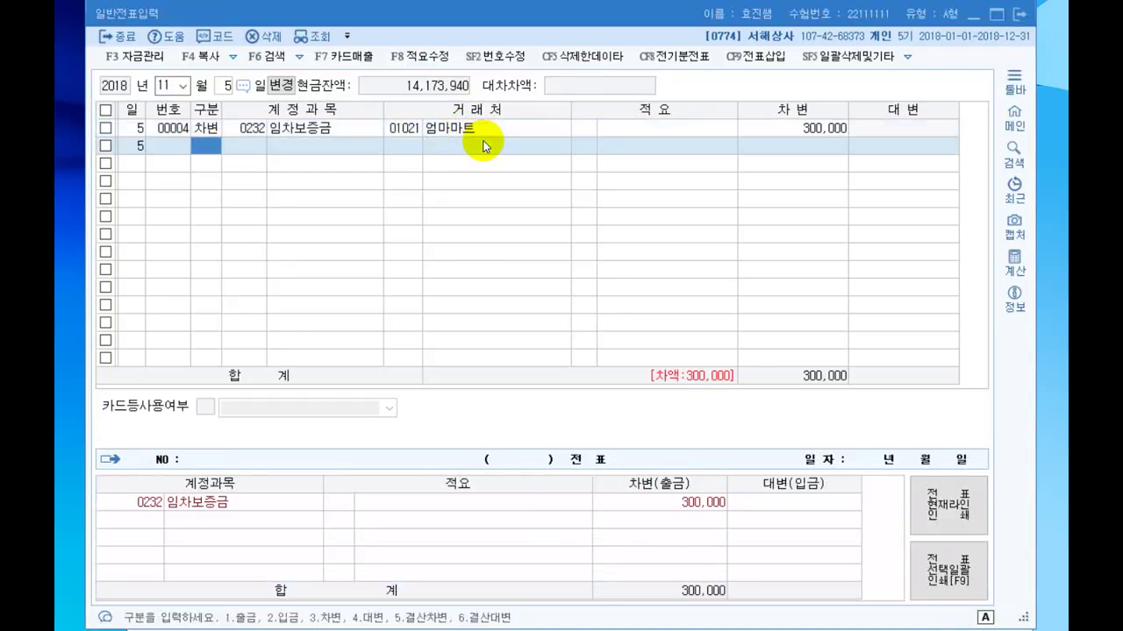
Step: Add a 차변 line for account 0819 임차료 (판매관리비) with an amount of 100,000
{"action": "type", "text": "3"}
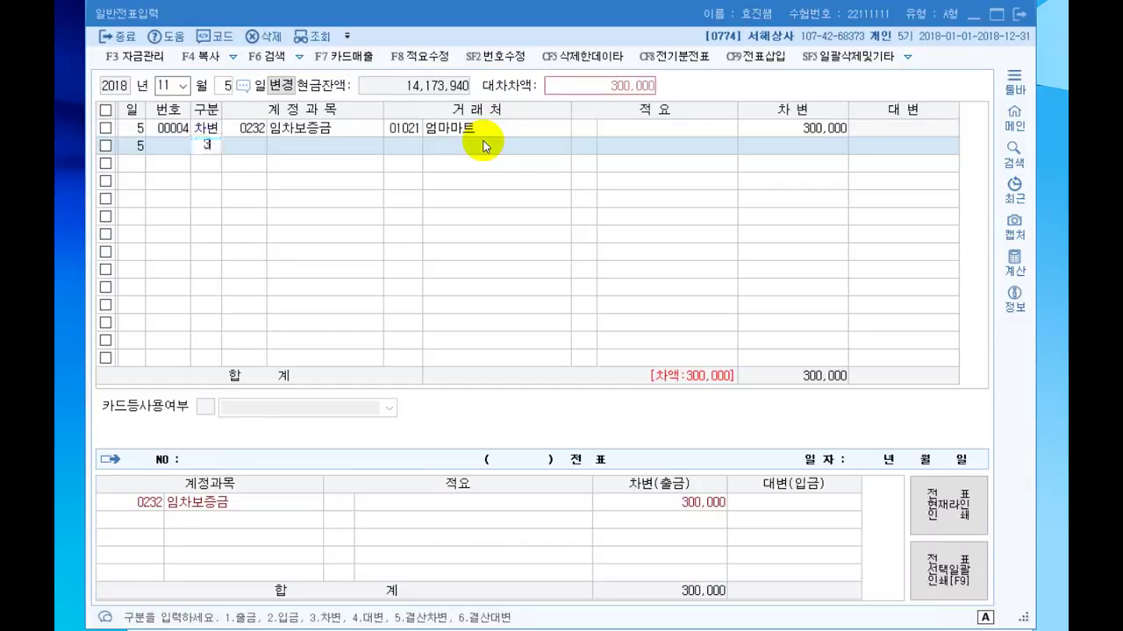
{"action": "key", "text": "Return"}
{"action": "type", "text": "임차료"}
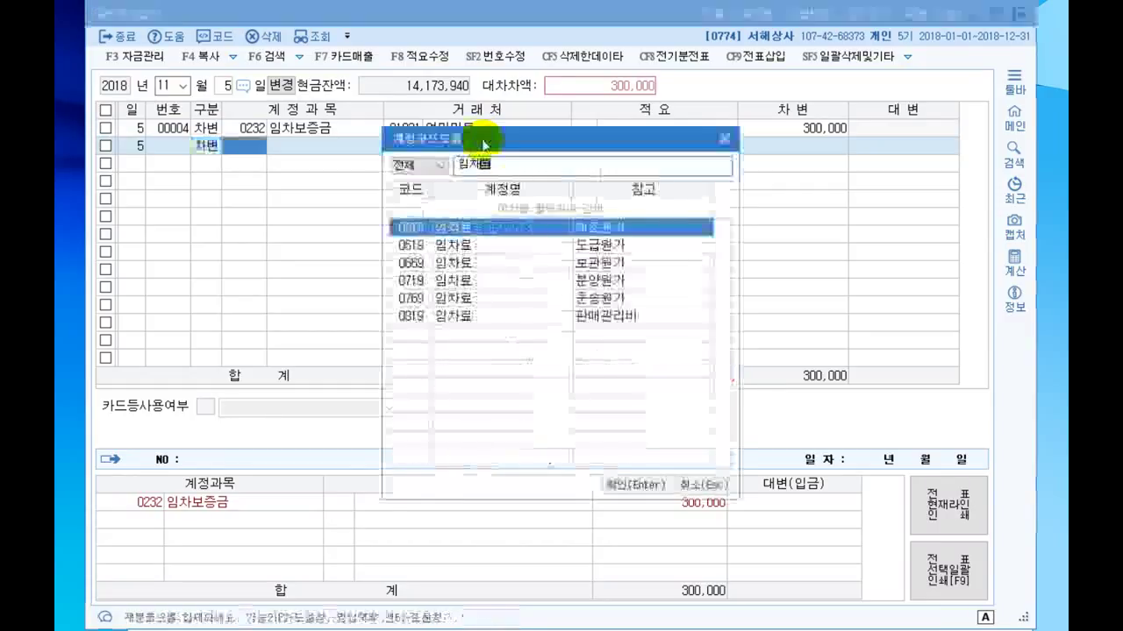
{"action": "key", "text": "Down"}
{"action": "key", "text": "Down"}
{"action": "key", "text": "Down"}
{"action": "key", "text": "Down"}
{"action": "key", "text": "Down"}
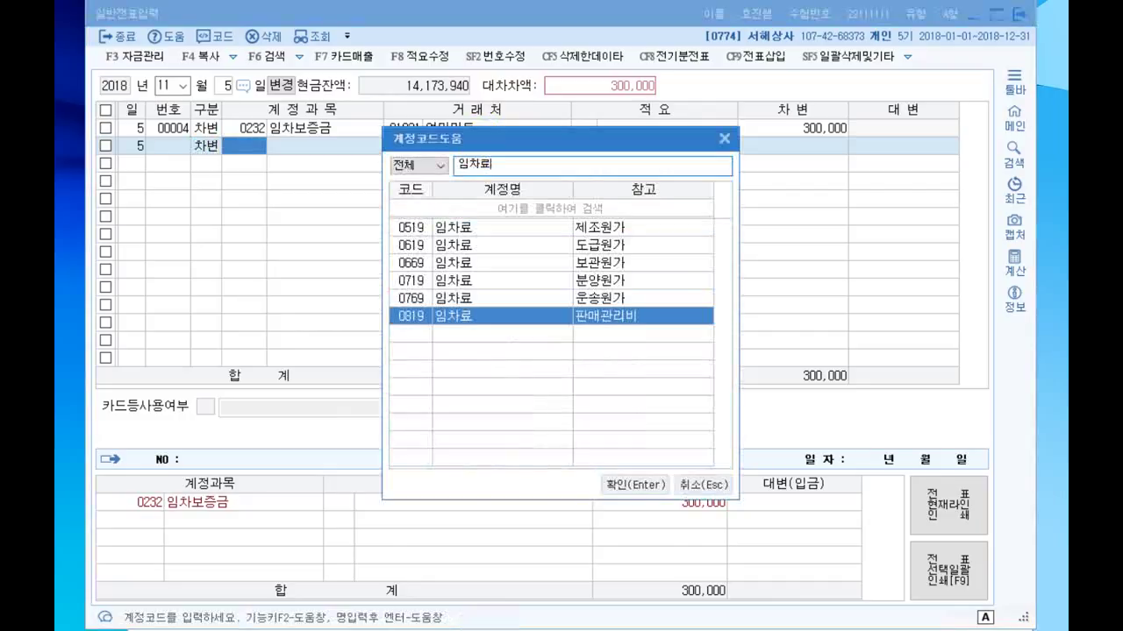
{"action": "key", "text": "Return"}
{"action": "key", "text": "Return"}
{"action": "key", "text": "Return"}
{"action": "key", "text": "Return"}
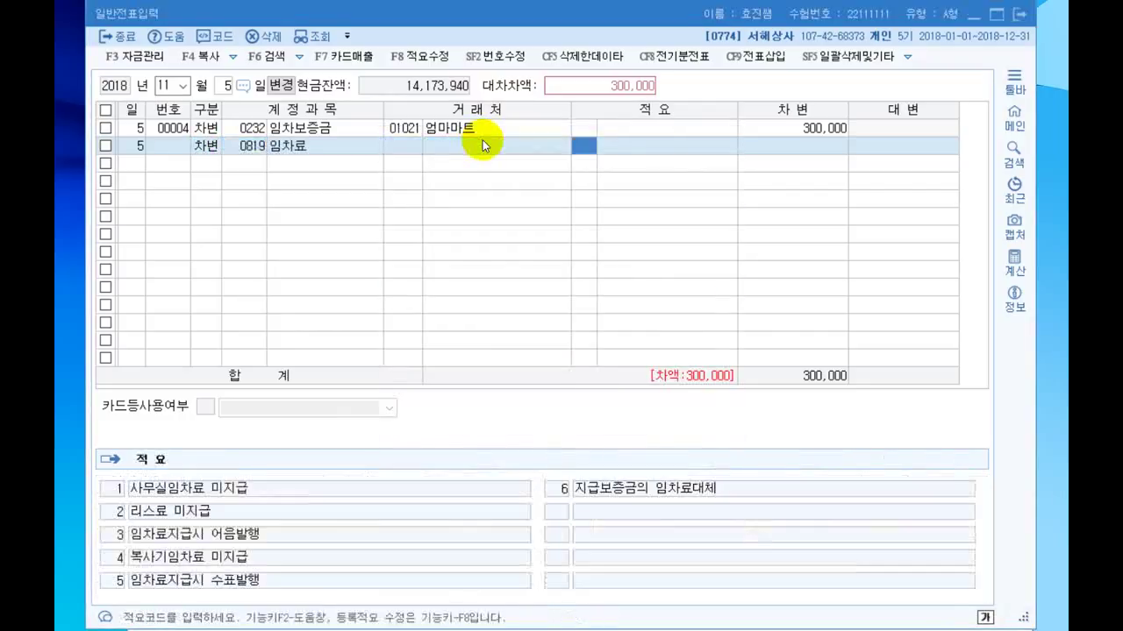
{"action": "type", "text": "1000000"}
{"action": "key", "text": "Return"}
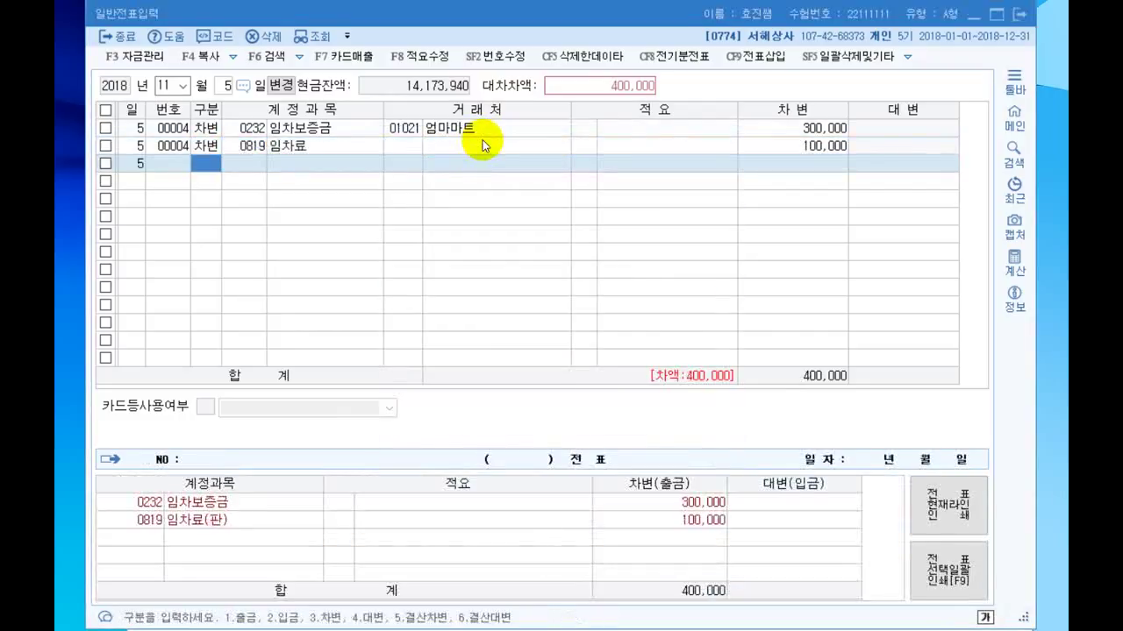
Step: Add a 대변 line for account 0103 보통예금 with an amount of 400,000
{"action": "type", "text": "4"}
{"action": "key", "text": "Return"}
{"action": "type", "text": "103"}
{"action": "key", "text": "Return"}
{"action": "key", "text": "Return"}
{"action": "key", "text": "Return"}
{"action": "key", "text": "Return"}
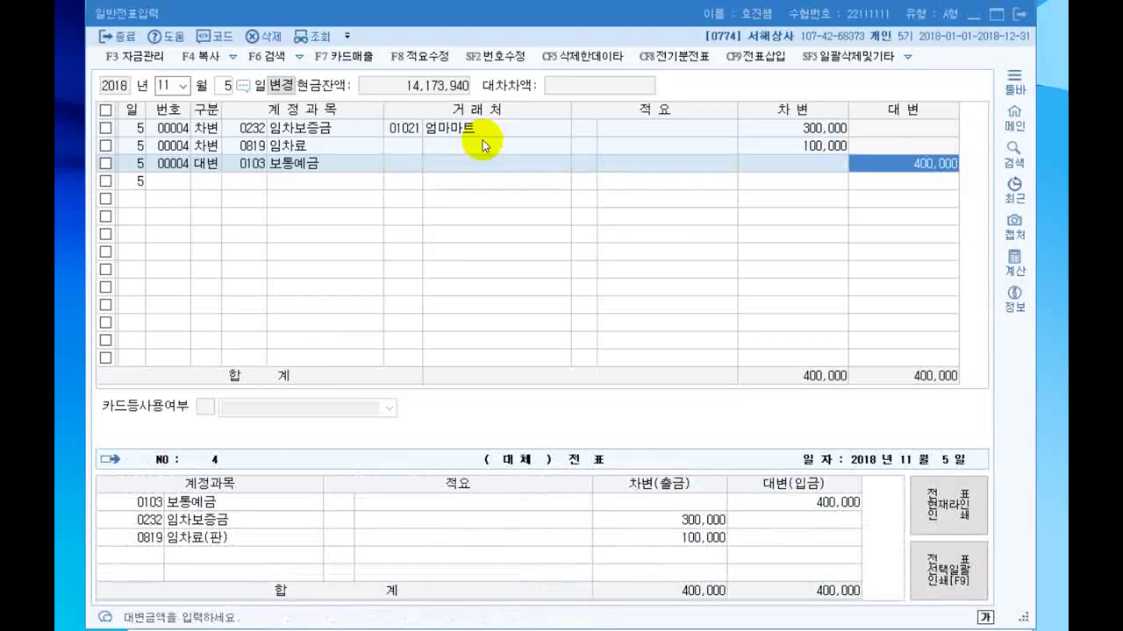
{"action": "key", "text": "Return"}
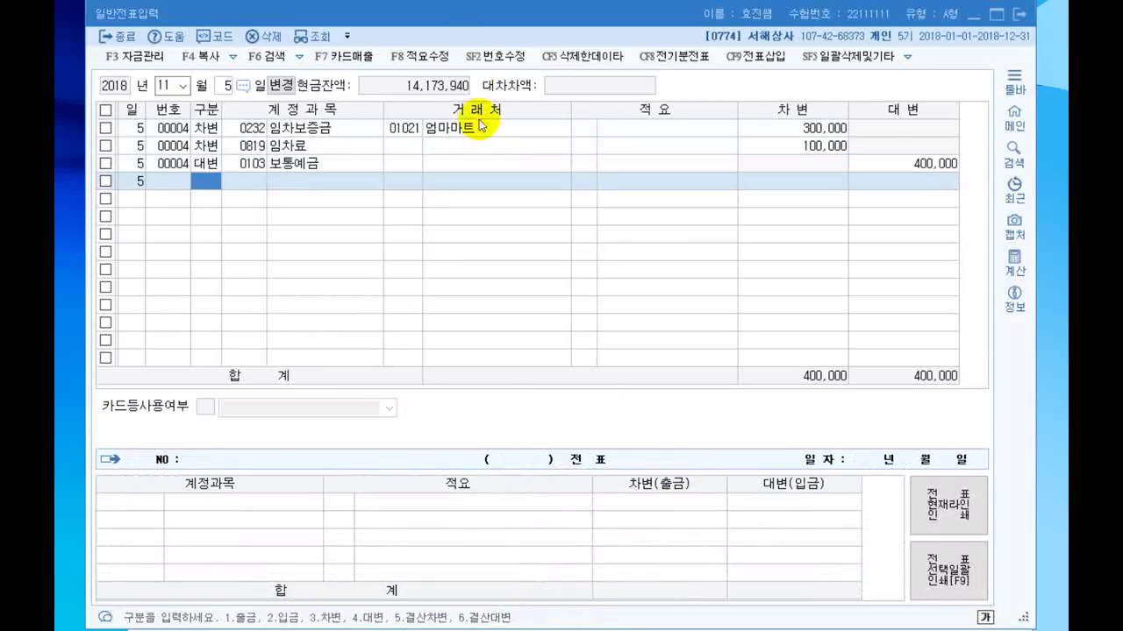
Step: Switch the voucher date to December 2 and start a 차변 line with account 0259 선수금
{"action": "left_click", "coordinate": [169, 84]}
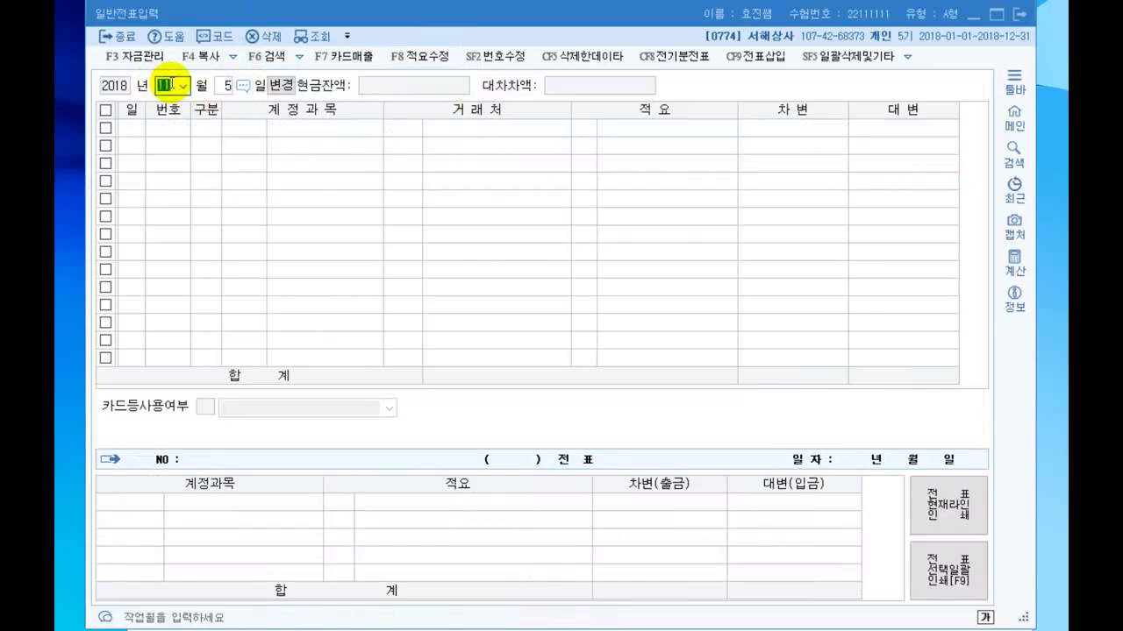
{"action": "type", "text": "122"}
{"action": "key", "text": "Return"}
{"action": "type", "text": "3"}
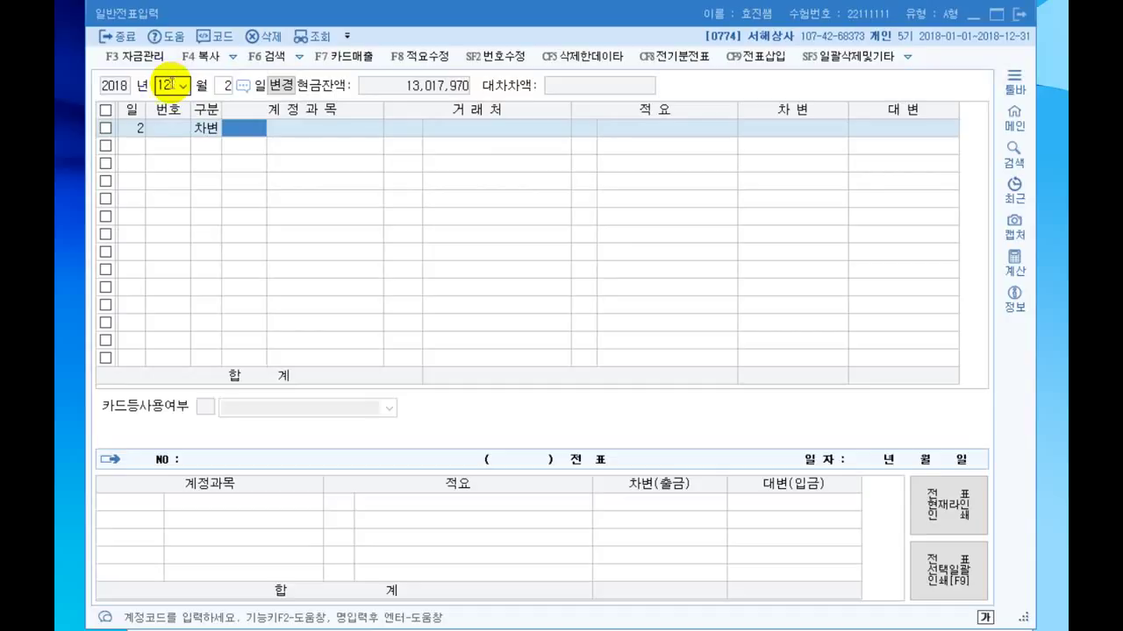
{"action": "key", "text": "F2"}
{"action": "type", "text": "선수"}
{"action": "key", "text": "Return"}
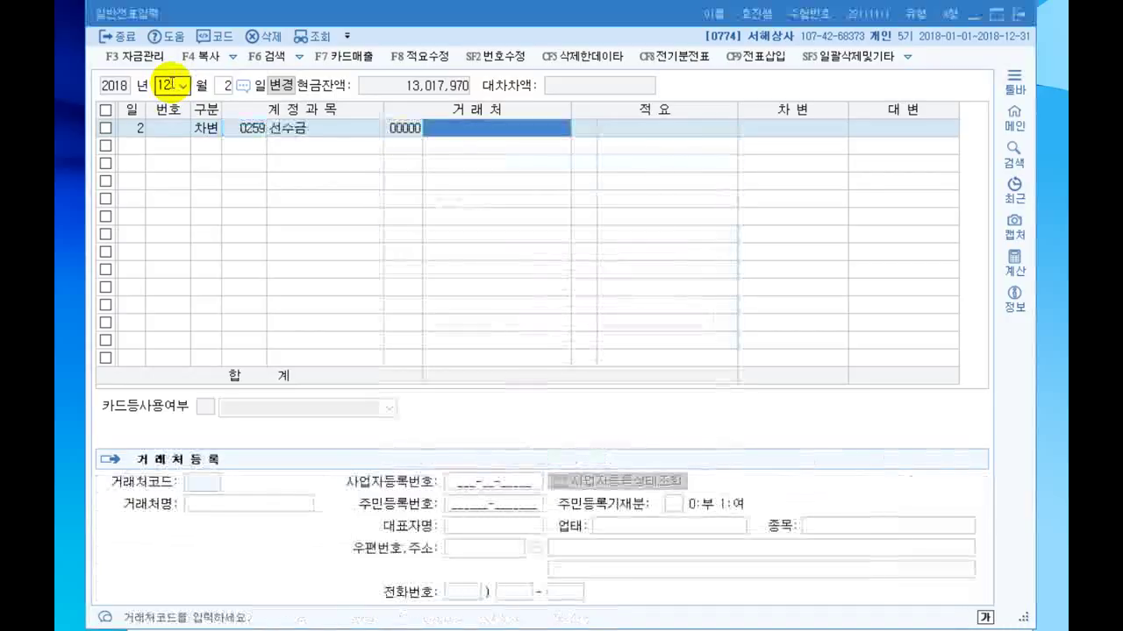
Step: Assign 거래처 나라상사 to the 선수금 line and enter a 차변 amount of 450,000
{"action": "type", "text": "나라상사"}
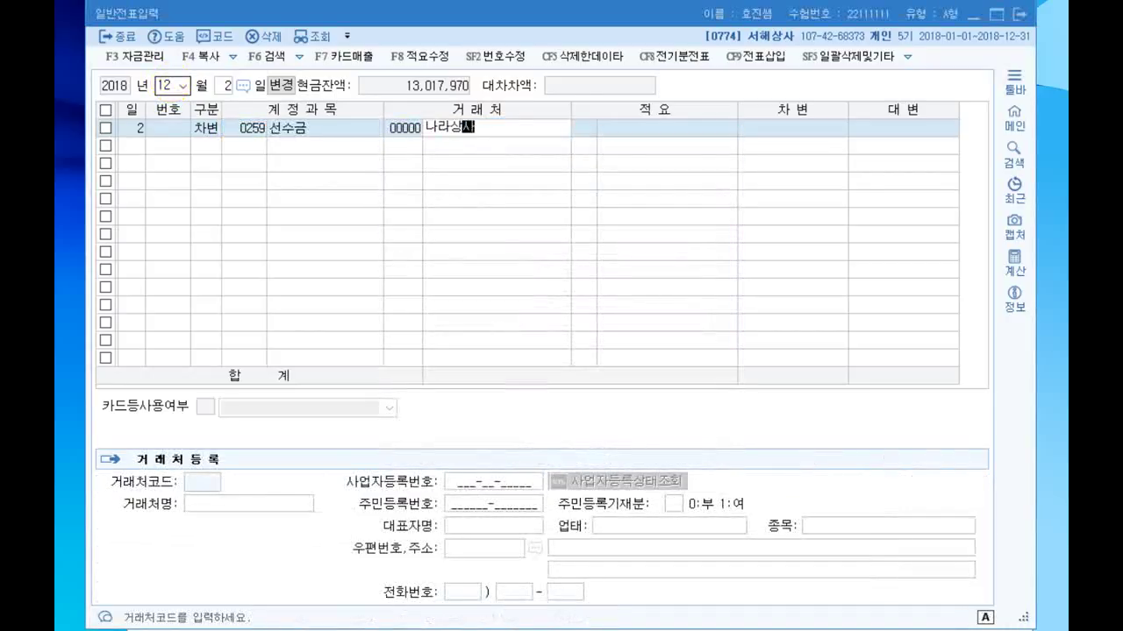
{"action": "key", "text": "Return"}
{"action": "key", "text": "Return"}
{"action": "type", "text": "4500000"}
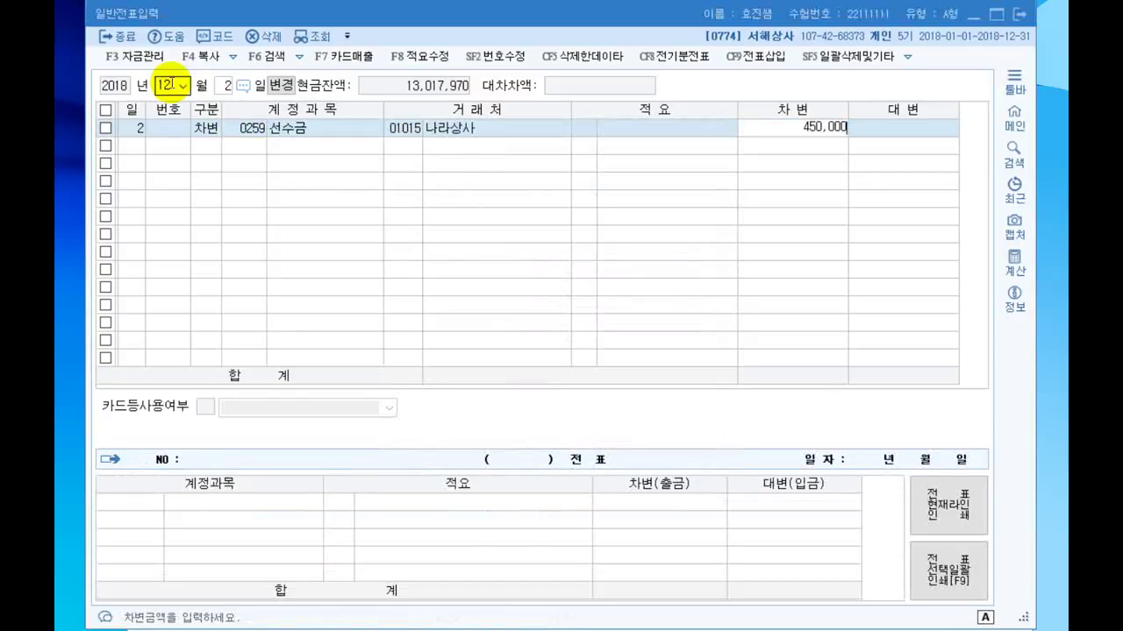
{"action": "key", "text": "Return"}
Step: Add a 대변 line for account 0103 보통예금 with an amount of 450,000
{"action": "type", "text": "450,000"}
{"action": "key", "text": "Return"}
{"action": "type", "text": "103"}
{"action": "key", "text": "Return"}
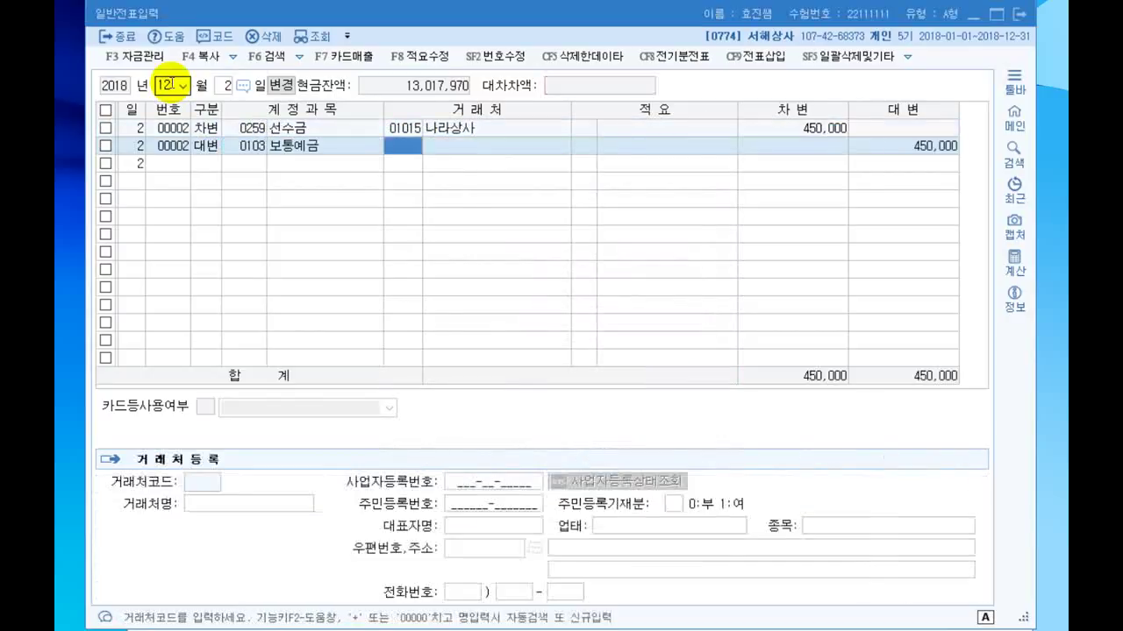
{"action": "key", "text": "Return"}
{"action": "key", "text": "Return"}
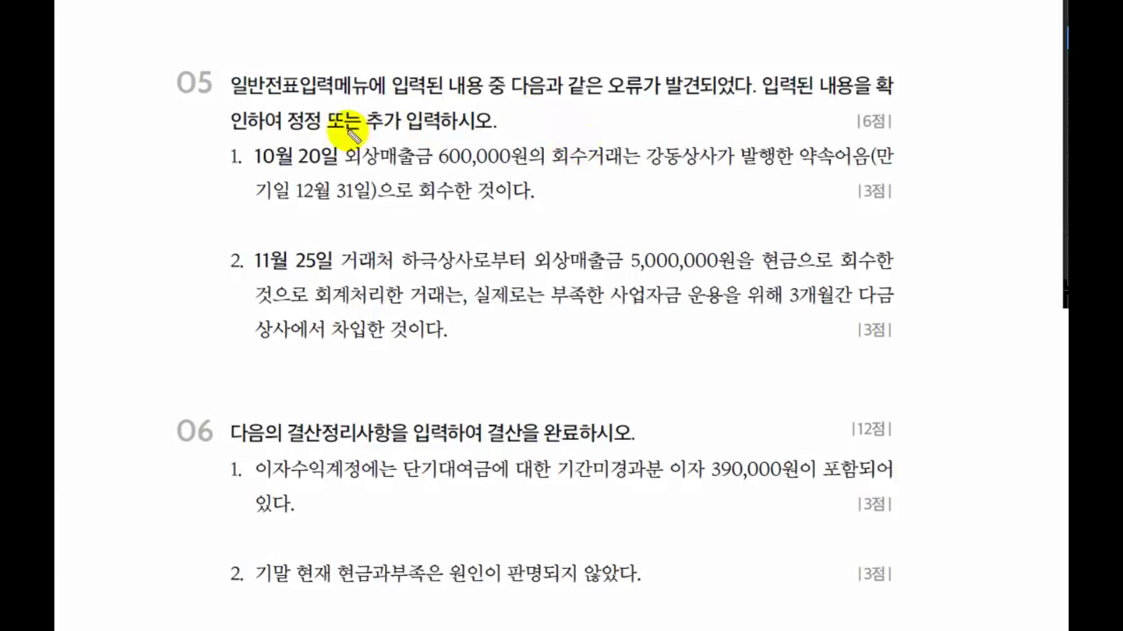
Step: Read exam question 05 on the October 20 외상매출금 correction, underlining key terms such as 정정, 추가 and 600,000원
{"action": "left_click_drag", "start_coordinate": [286, 134], "coordinate": [397, 131]}
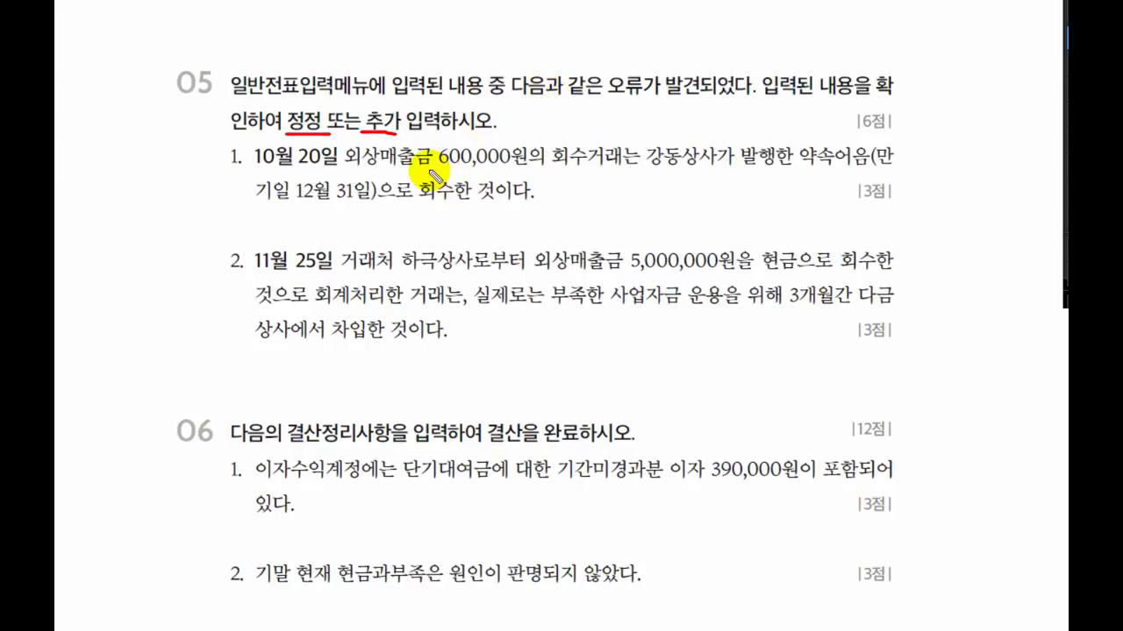
{"action": "left_click_drag", "start_coordinate": [428, 167], "coordinate": [529, 166]}
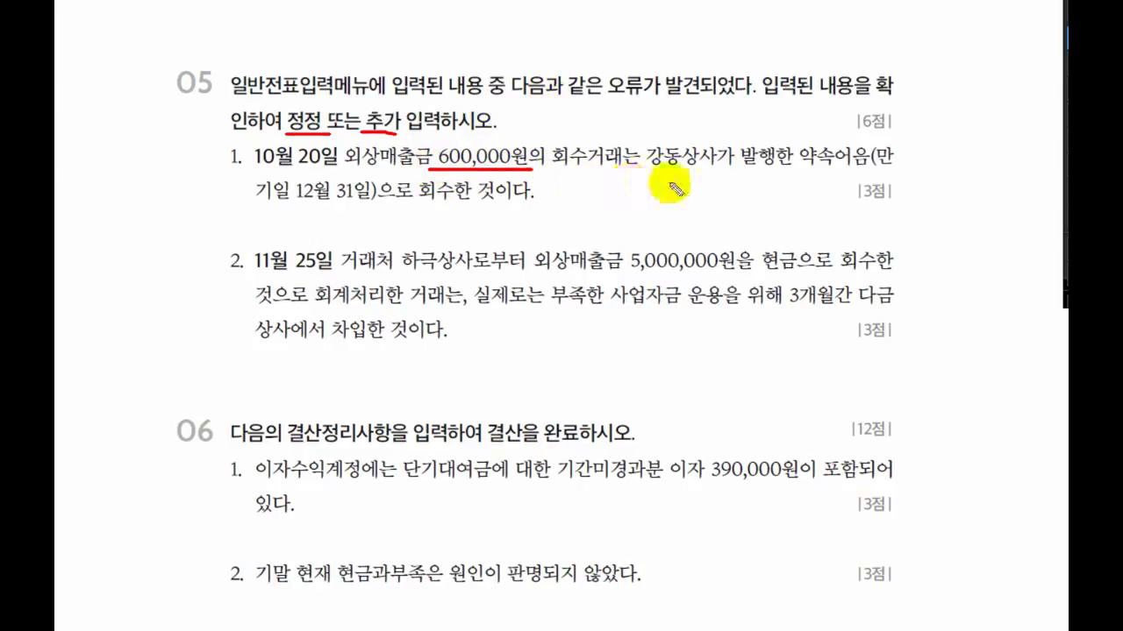
{"action": "mouse_move", "coordinate": [842, 176]}
{"action": "left_mouse_down"}
{"action": "mouse_move", "coordinate": [814, 175]}
{"action": "mouse_move", "coordinate": [820, 141]}
{"action": "mouse_move", "coordinate": [864, 175]}
{"action": "left_mouse_up"}
{"action": "left_click_drag", "start_coordinate": [423, 202], "coordinate": [458, 202]}
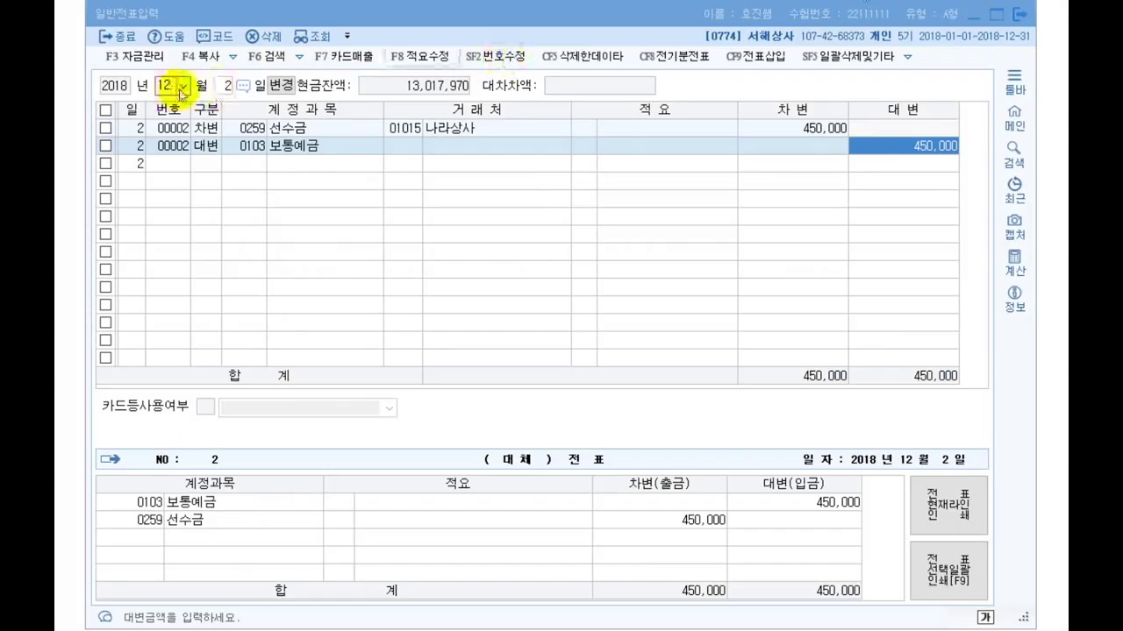
Step: Switch the voucher entry date to October 20 to bring up the existing voucher
{"action": "type", "text": "10"}
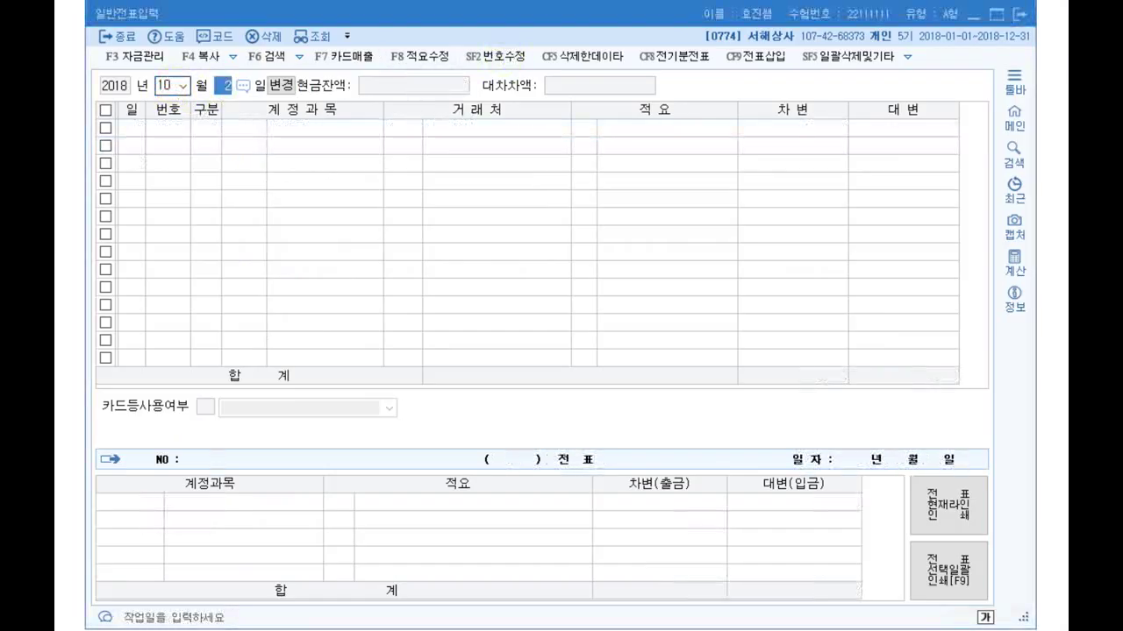
{"action": "key", "text": "Return"}
{"action": "type", "text": "20"}
{"action": "key", "text": "Return"}
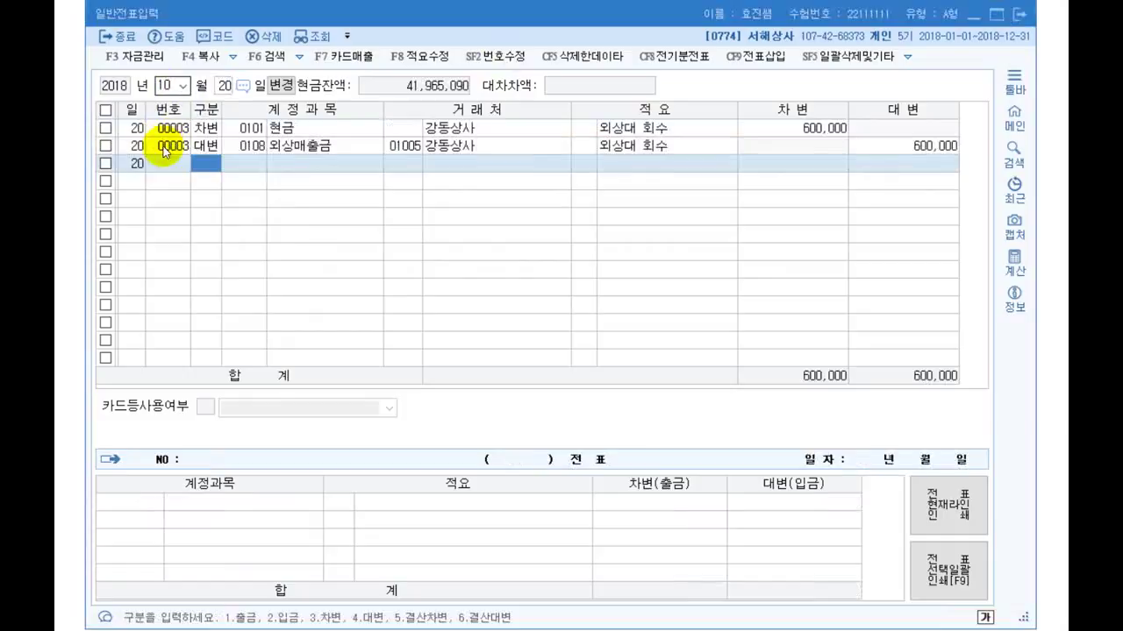
Step: Change the account of the October 20 차변 line to 0110 받을어음
{"action": "left_click", "coordinate": [327, 128]}
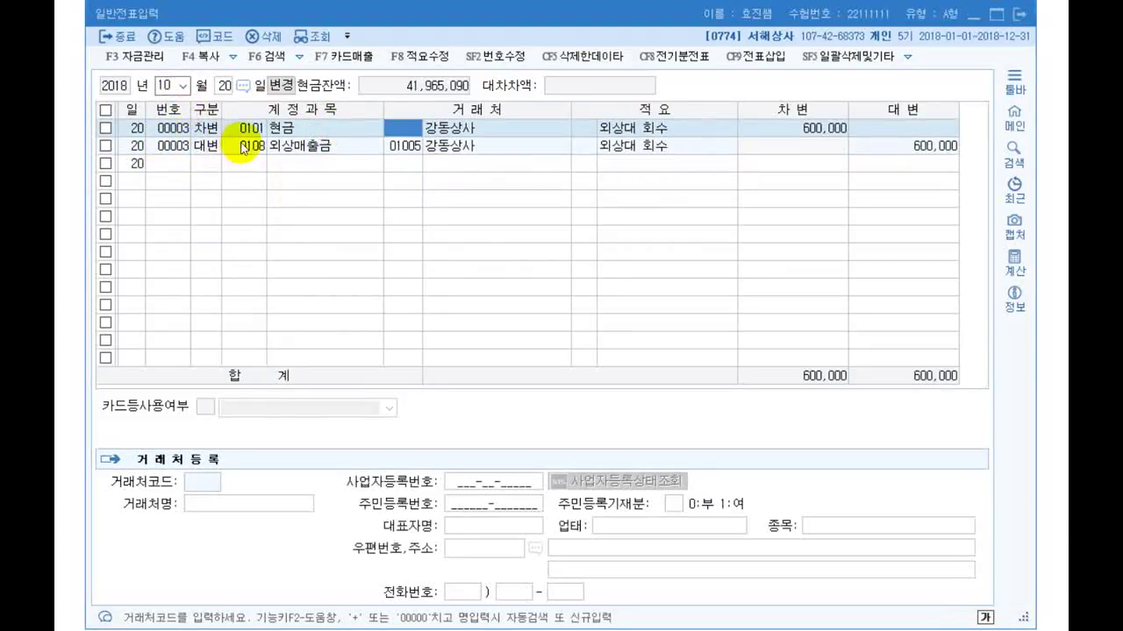
{"action": "left_click", "coordinate": [255, 128]}
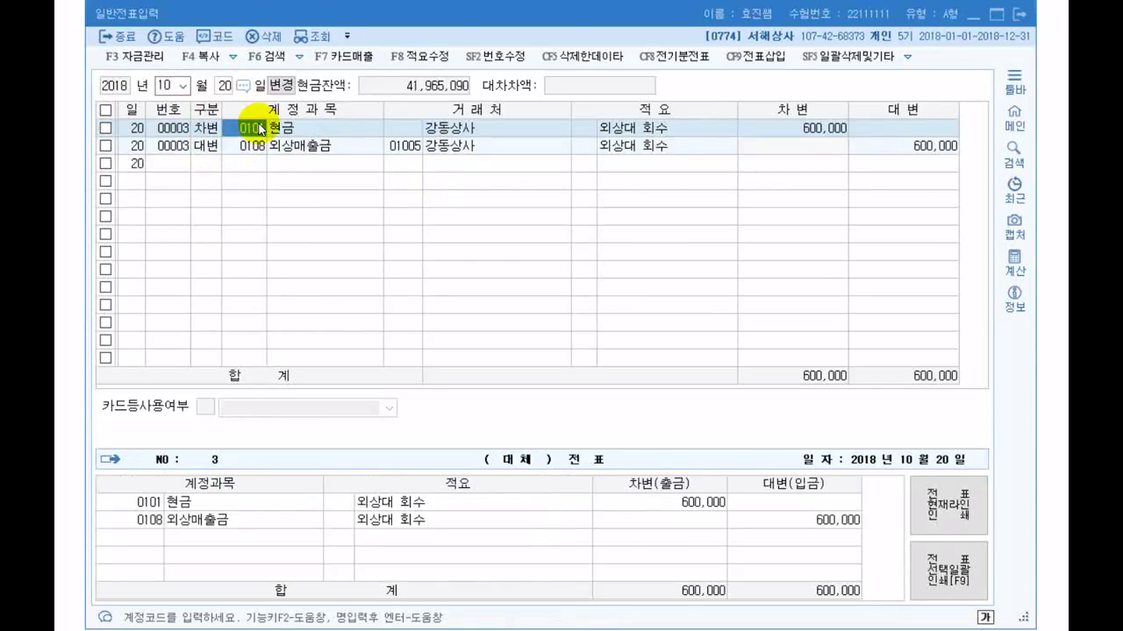
{"action": "key", "text": "F2"}
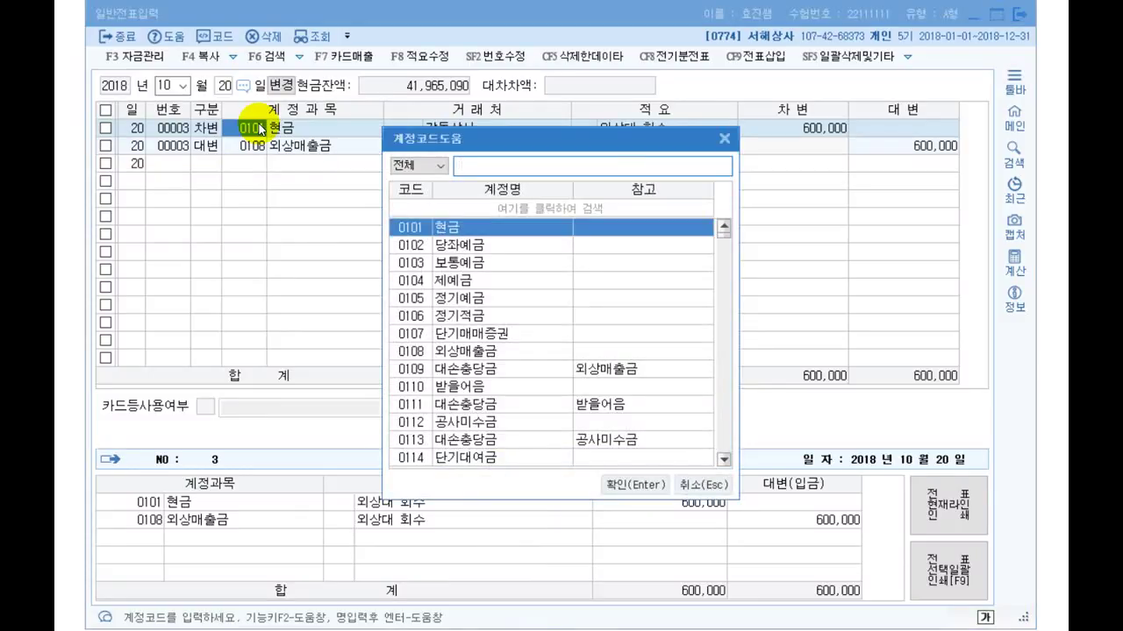
{"action": "type", "text": "받을"}
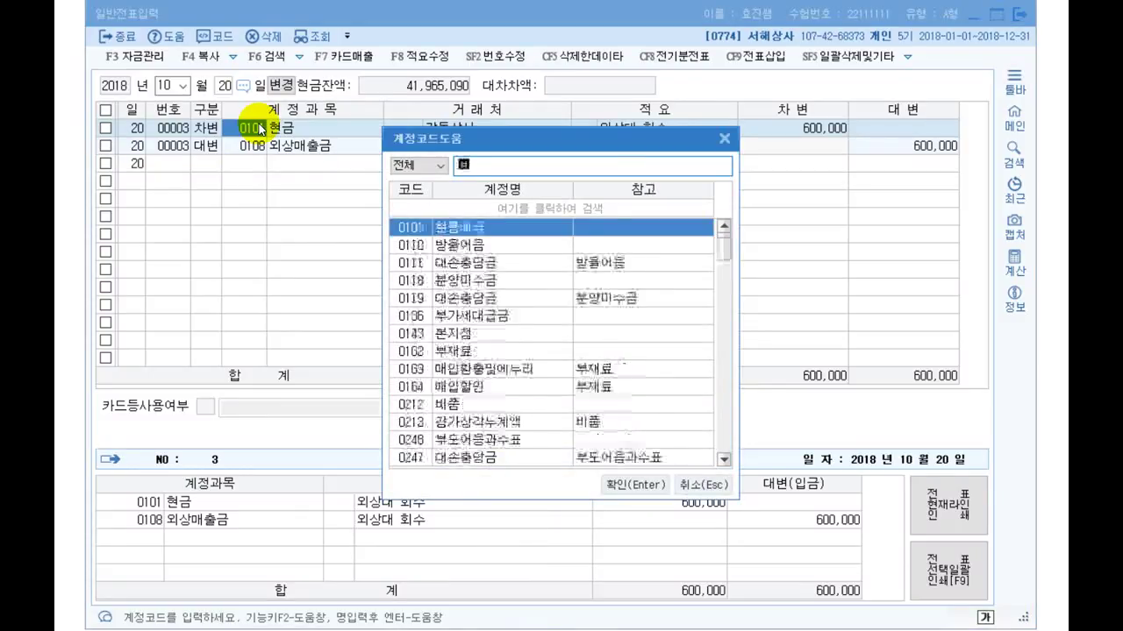
{"action": "key", "text": "Return"}
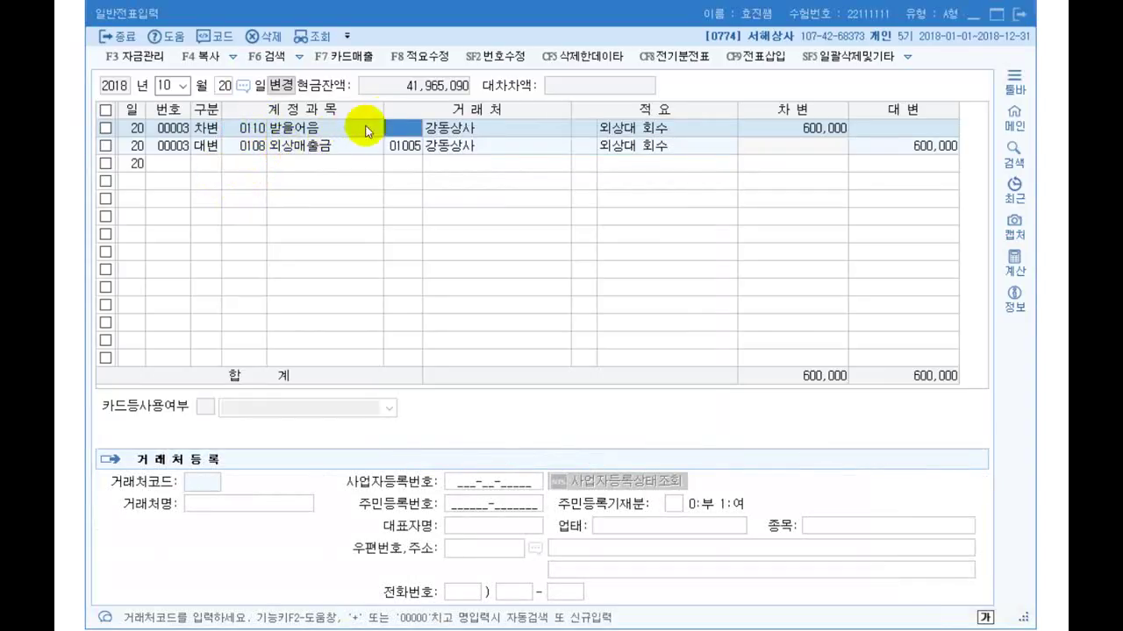
{"action": "left_click", "coordinate": [340, 134]}
{"action": "key", "text": "Return"}
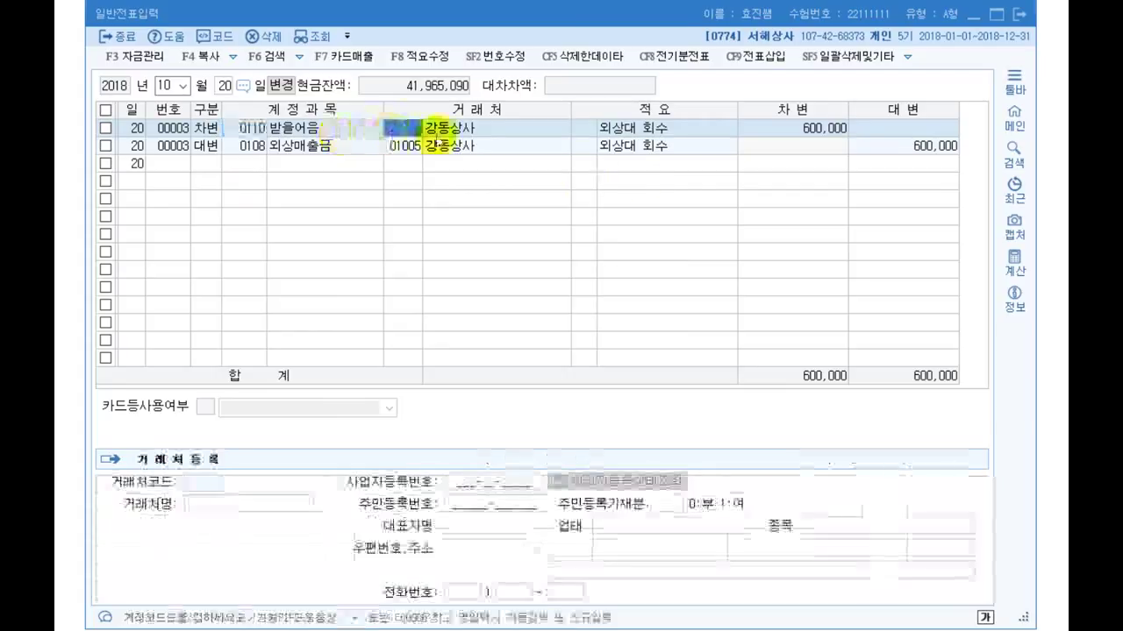
Step: Assign 거래처 01005 강동상사 to the 받을어음 line and check the amounts of both lines
{"action": "key", "text": "plus"}
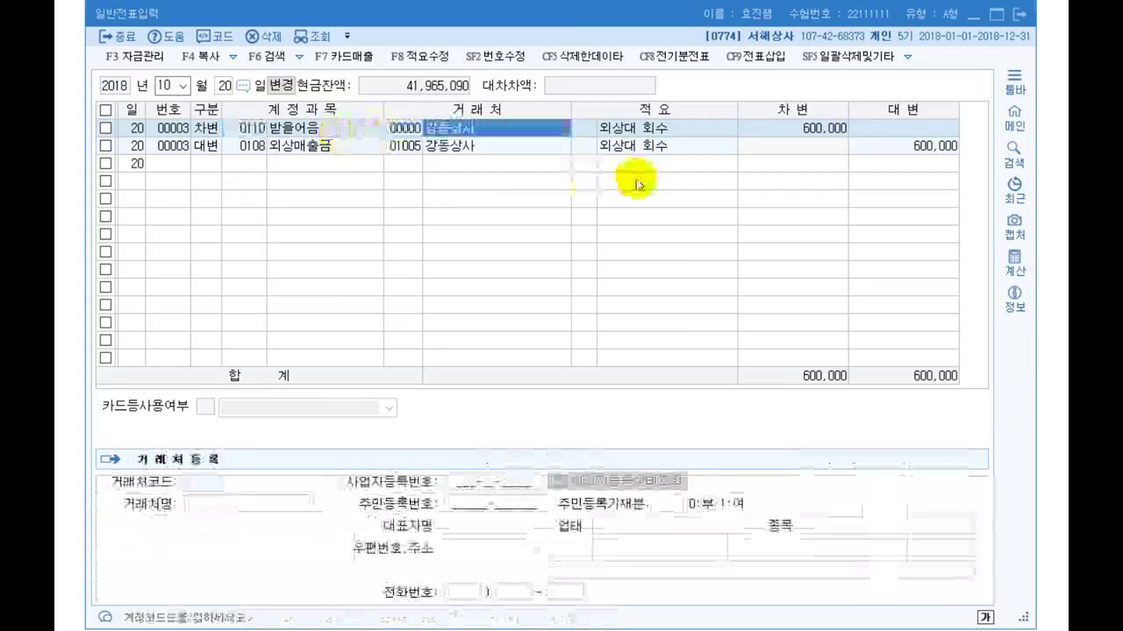
{"action": "key", "text": "Return"}
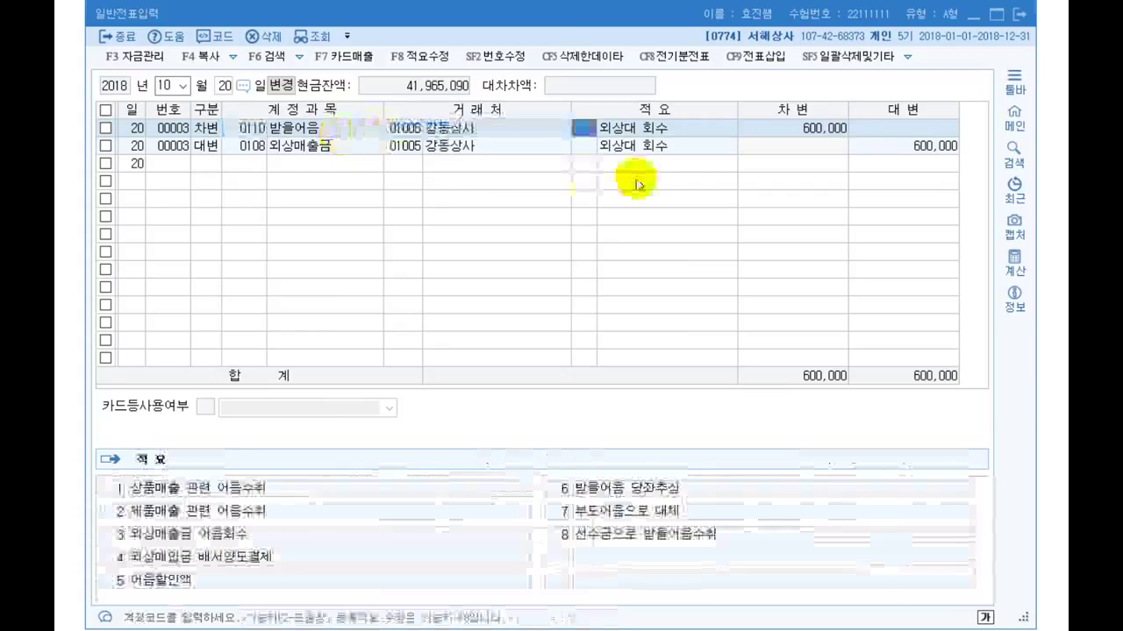
{"action": "left_click", "coordinate": [395, 128]}
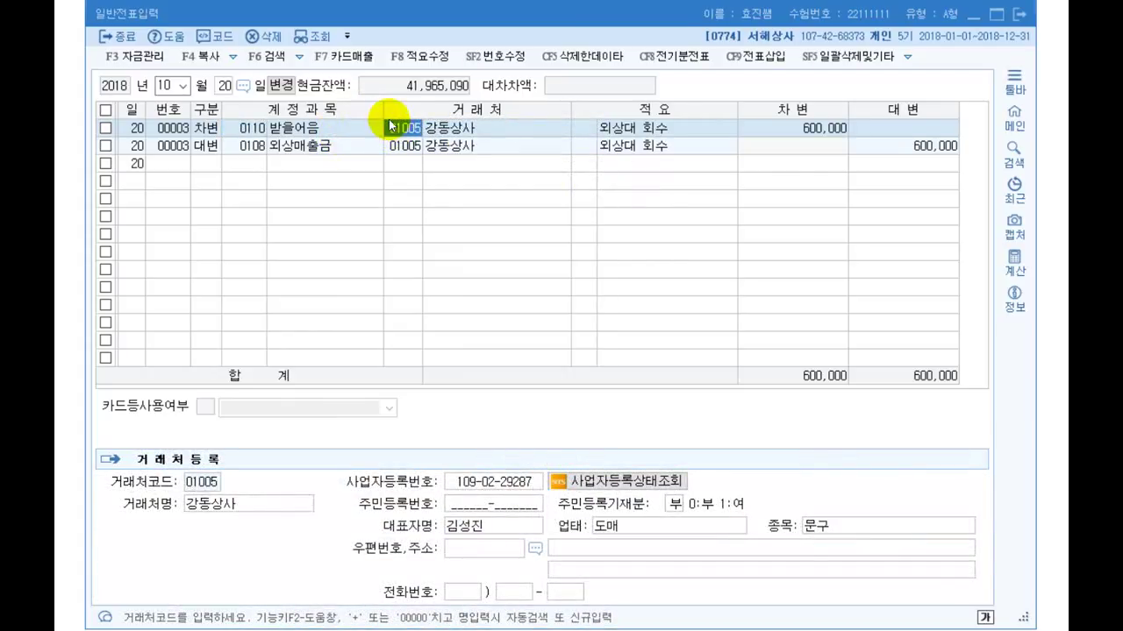
{"action": "left_click", "coordinate": [768, 131]}
{"action": "left_click", "coordinate": [928, 149]}
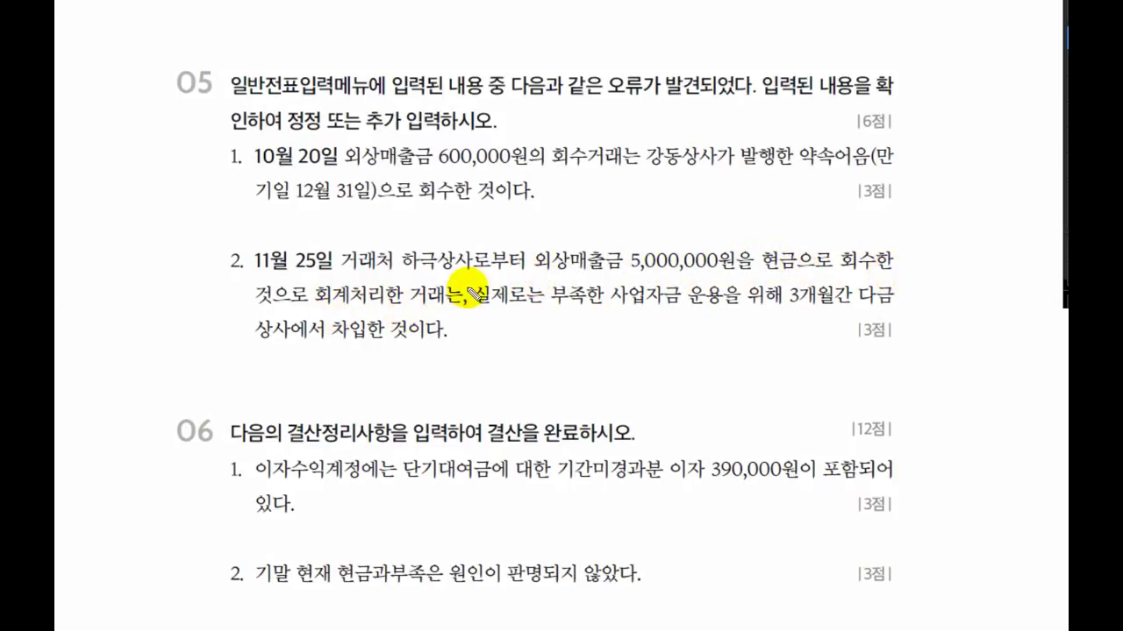
Step: Read question 05-2 on the November 25 correction, marking key terms such as 3개월간, 다금상사, 차입 and the date
{"action": "left_click_drag", "start_coordinate": [474, 279], "coordinate": [454, 314]}
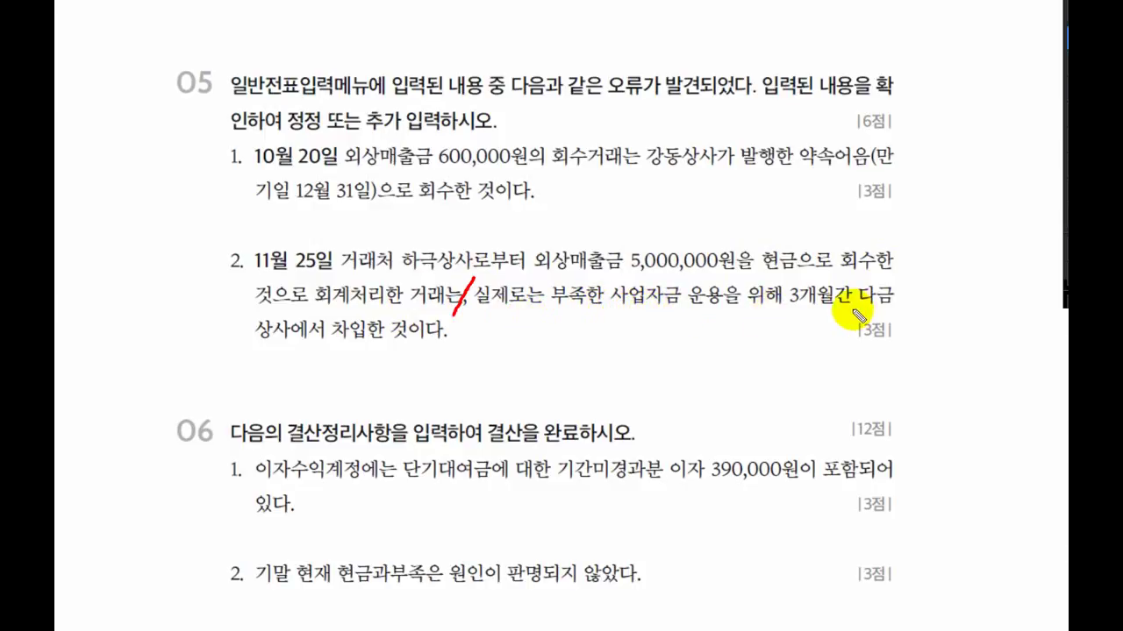
{"action": "left_click_drag", "start_coordinate": [792, 309], "coordinate": [848, 311]}
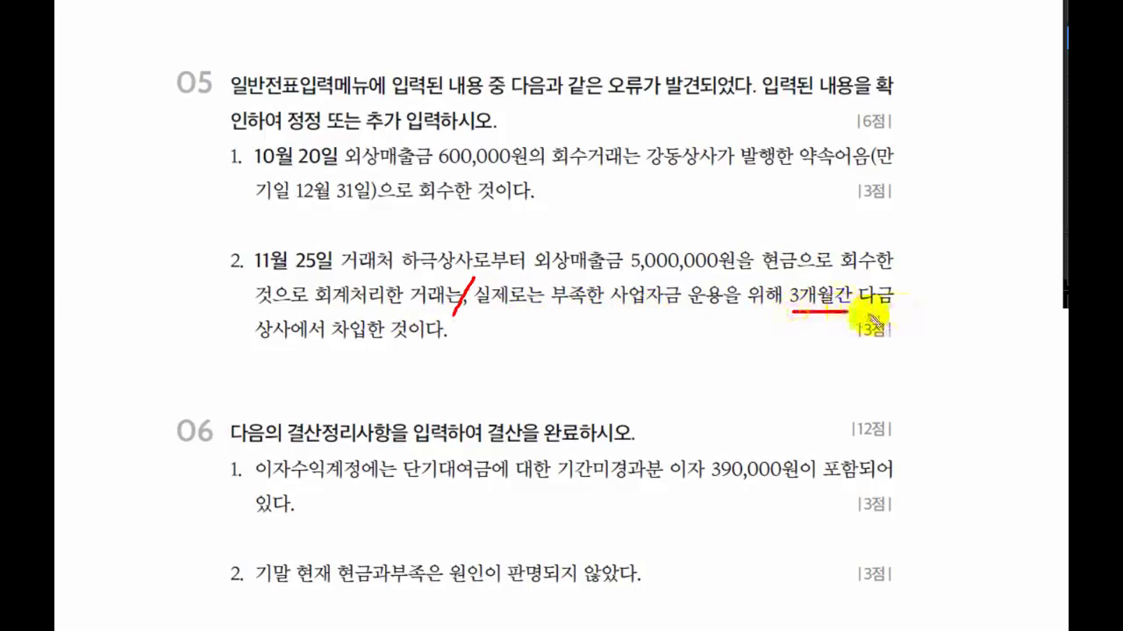
{"action": "left_click_drag", "start_coordinate": [895, 260], "coordinate": [895, 311]}
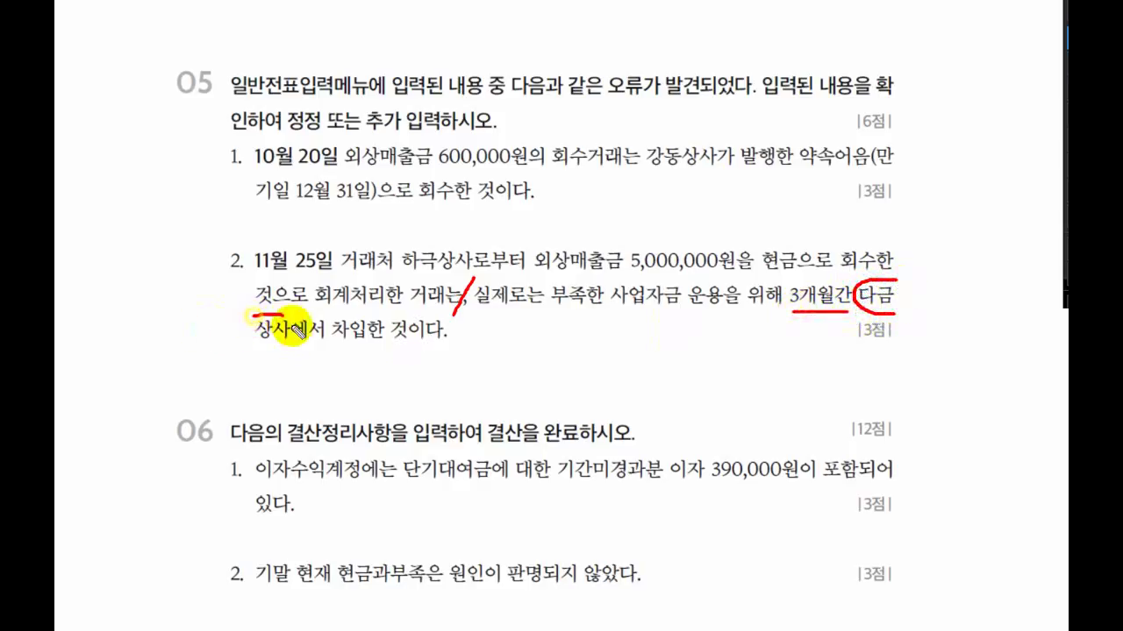
{"action": "left_click_drag", "start_coordinate": [258, 321], "coordinate": [374, 334]}
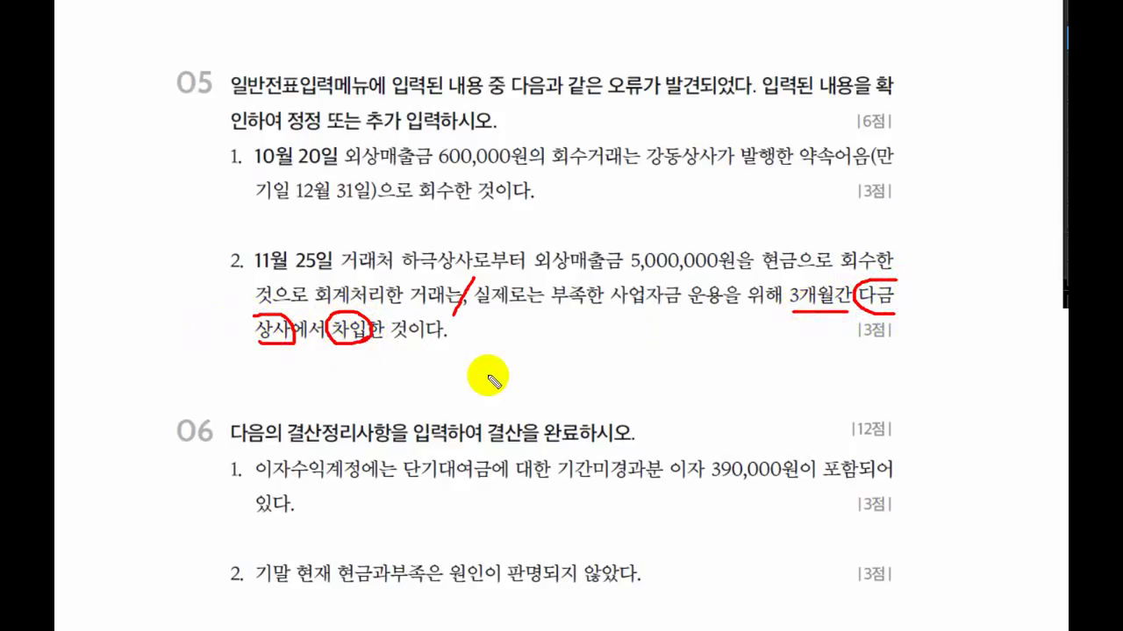
{"action": "left_click_drag", "start_coordinate": [255, 276], "coordinate": [330, 274]}
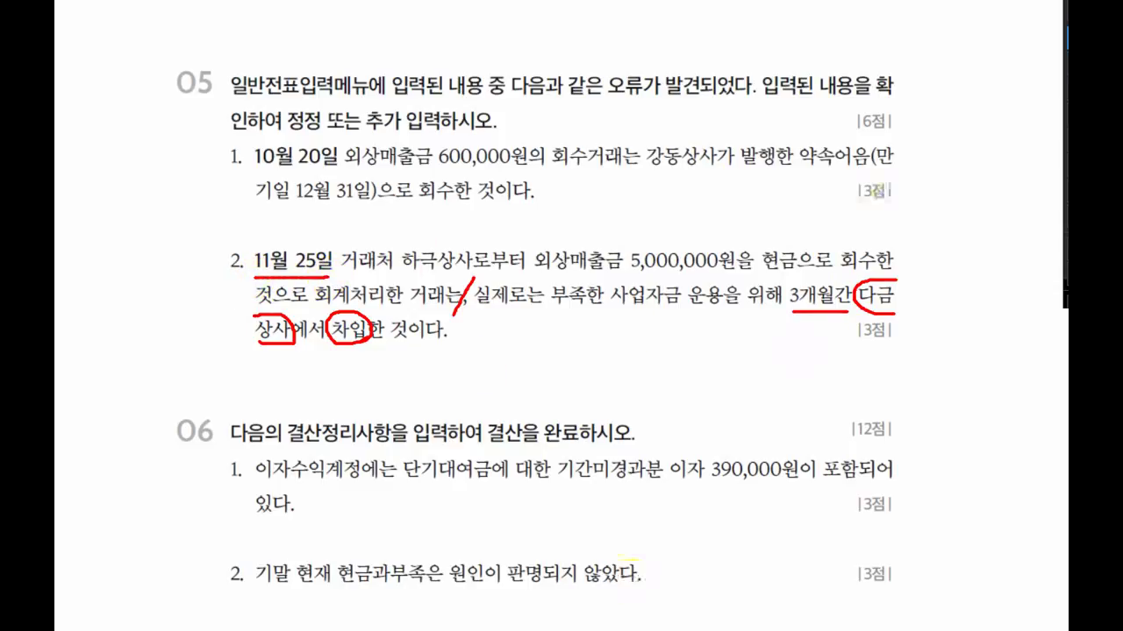
Step: Switch to KcLep's voucher entry, bring up the November 25 voucher and check its 현금 and 외상매출금 lines
{"action": "key", "text": "alt+Tab"}
{"action": "key", "text": "Escape"}
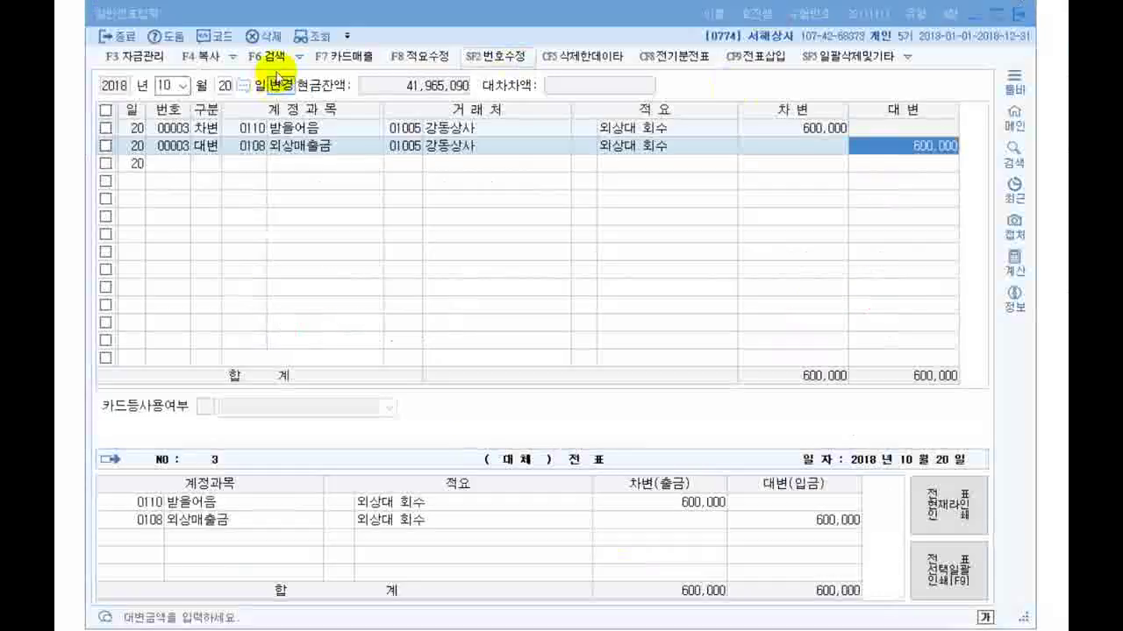
{"action": "left_click", "coordinate": [162, 85]}
{"action": "type", "text": "11"}
{"action": "key", "text": "Return"}
{"action": "type", "text": "25"}
{"action": "key", "text": "Return"}
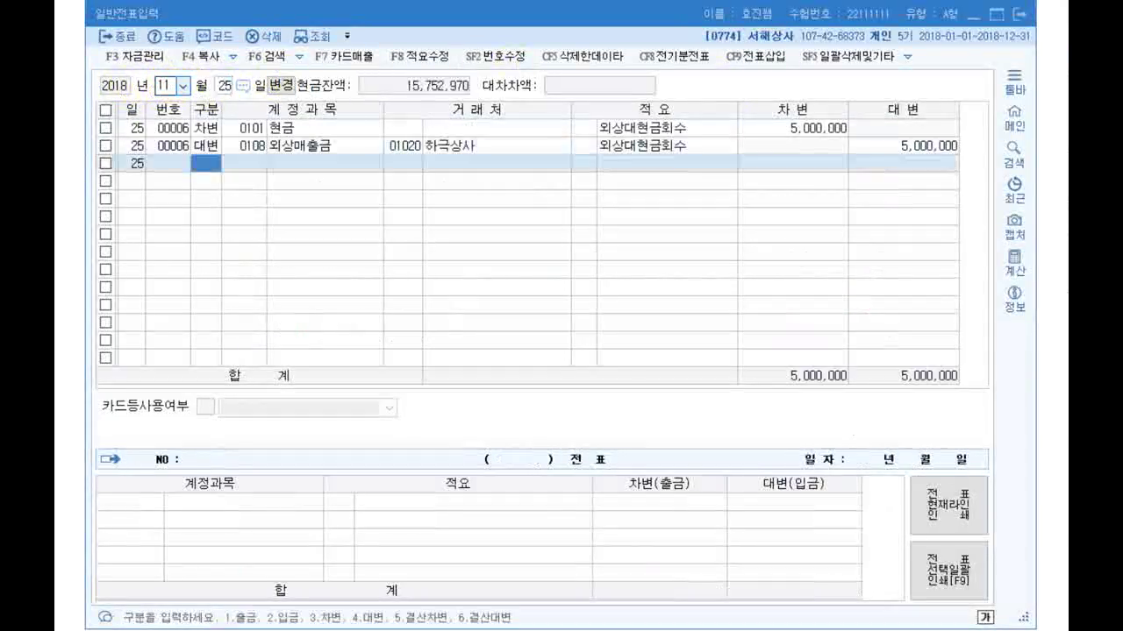
{"action": "left_click", "coordinate": [317, 131]}
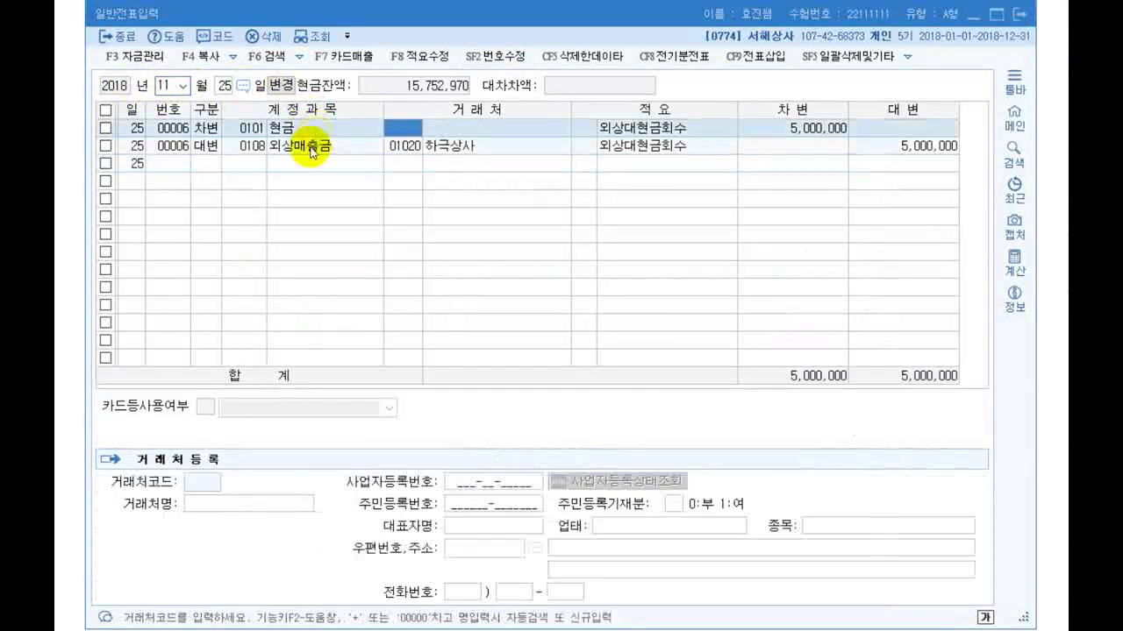
{"action": "left_click", "coordinate": [309, 151]}
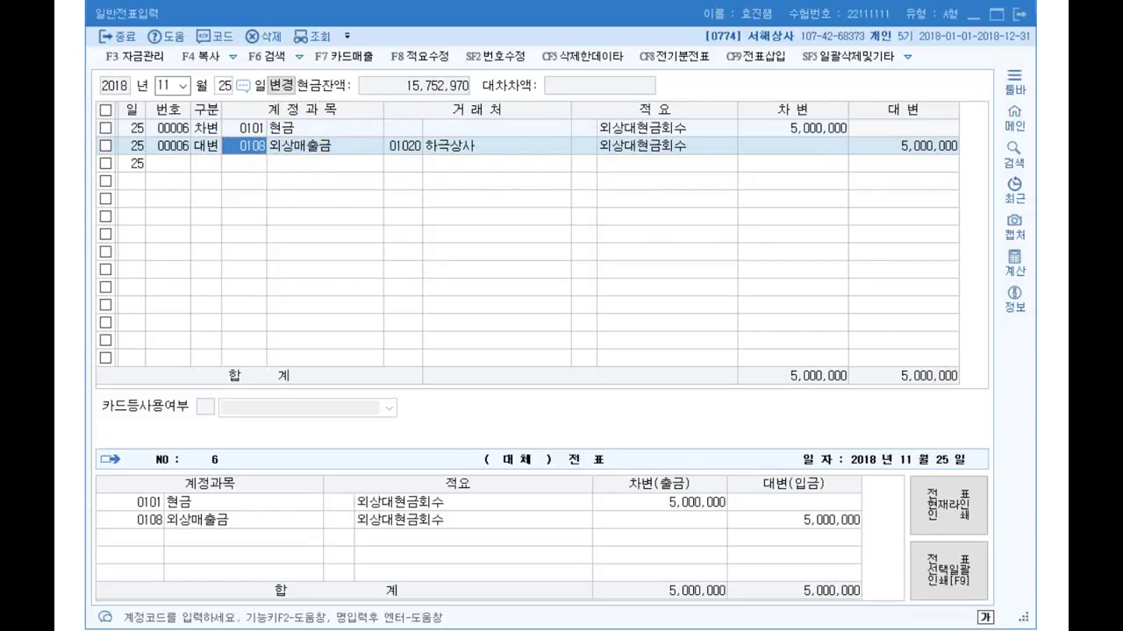
Step: Recheck question 05-2 and change the account of the November 25 대변 line to 0260 단기차입금
{"action": "key", "text": "alt+Tab"}
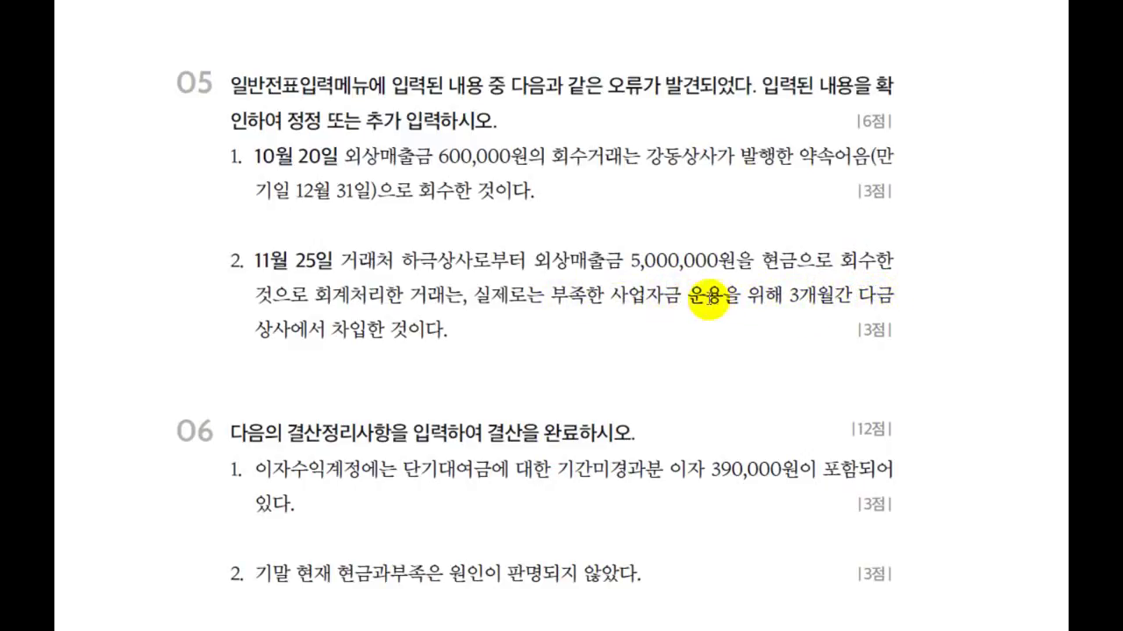
{"action": "key", "text": "alt+Tab"}
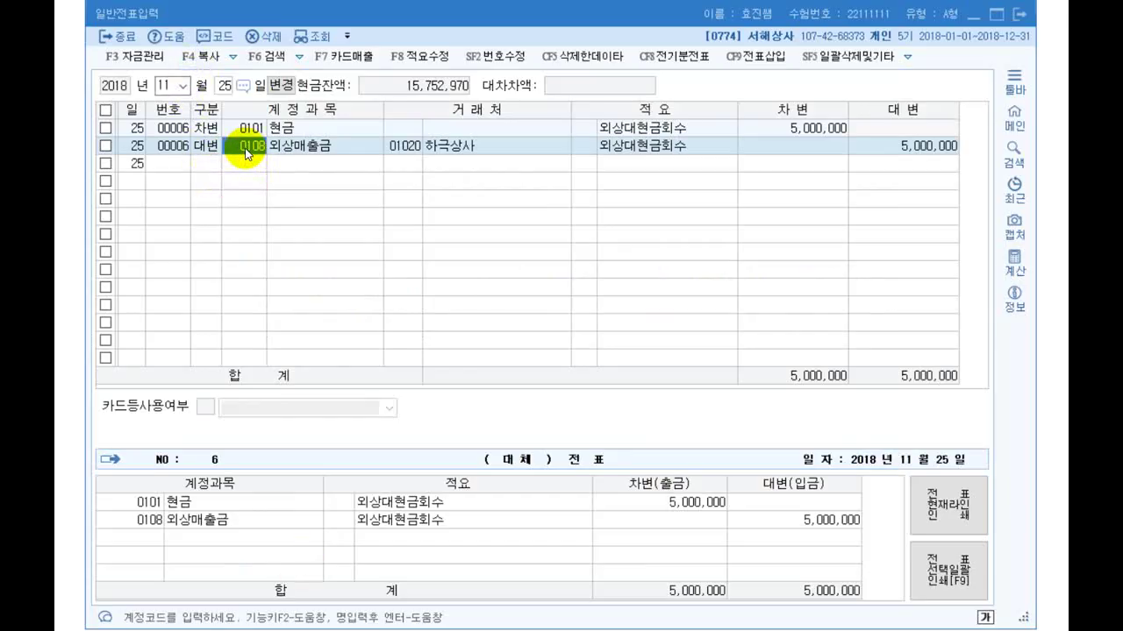
{"action": "key", "text": "F2"}
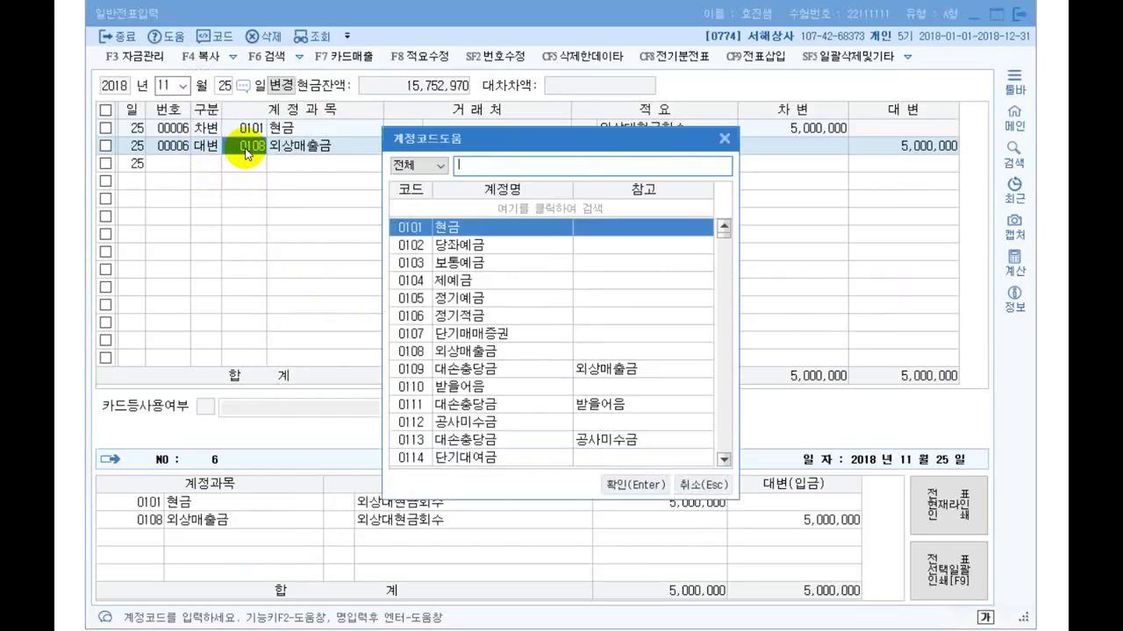
{"action": "type", "text": "차입금"}
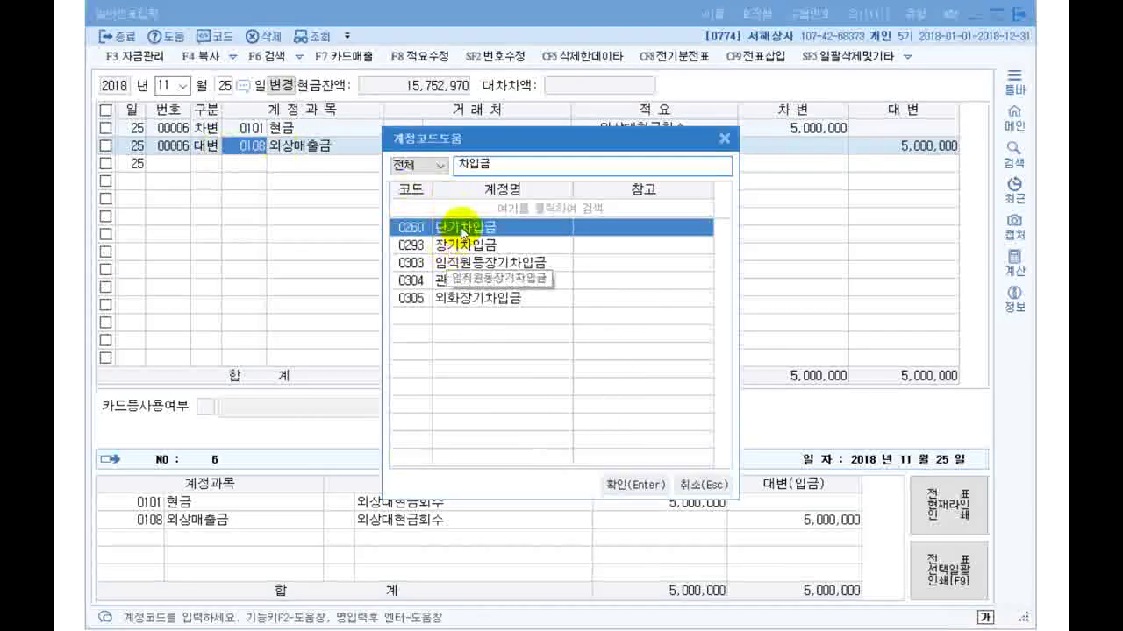
{"action": "double_click", "coordinate": [462, 230]}
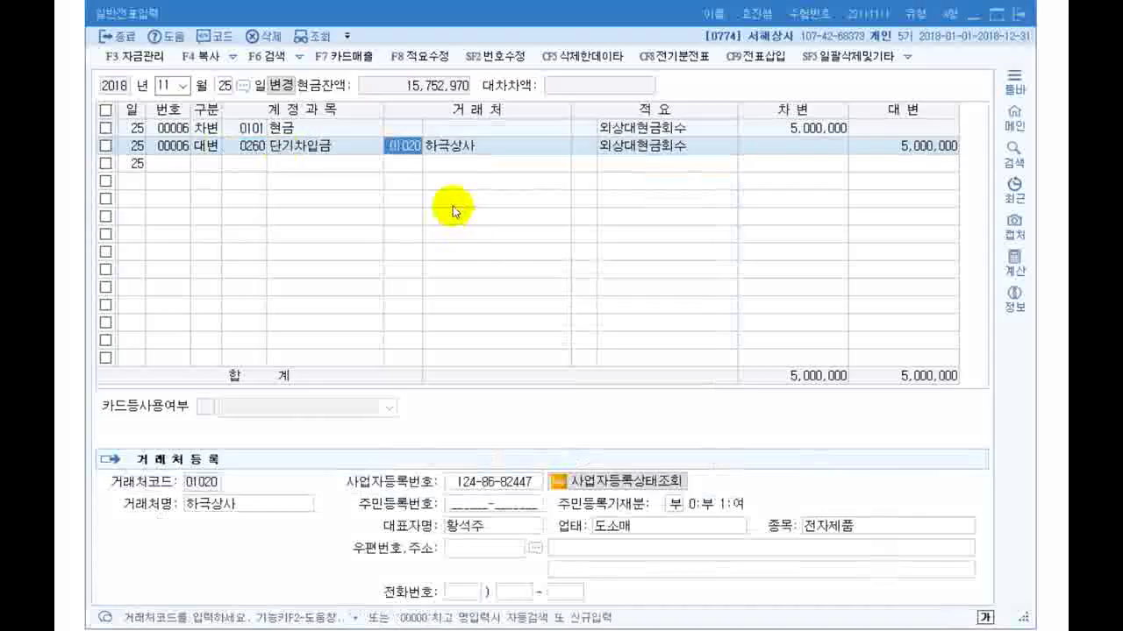
Step: Assign 거래처 01010 다금상사 to the 단기차입금 line and check the line's account and 거래처 codes
{"action": "type", "text": "다금"}
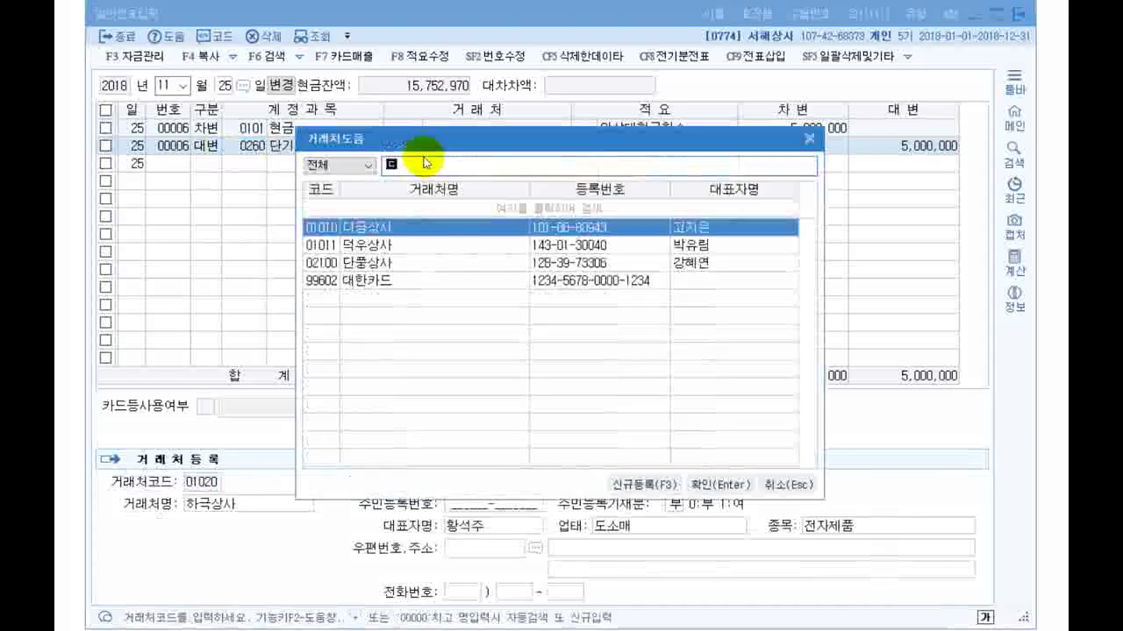
{"action": "key", "text": "Return"}
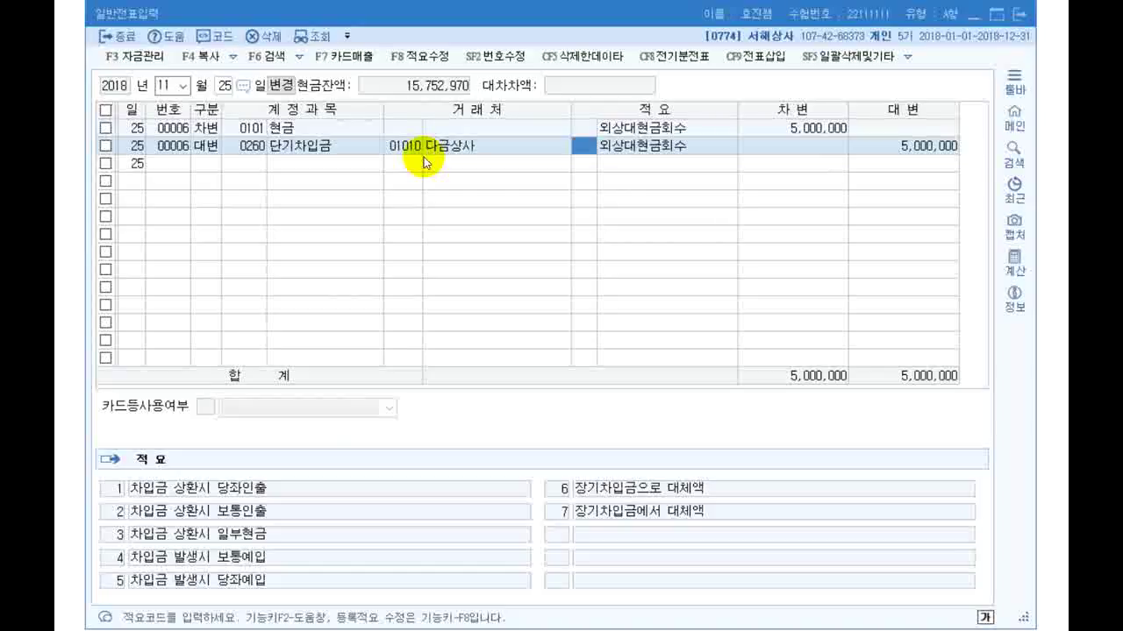
{"action": "left_click", "coordinate": [253, 147]}
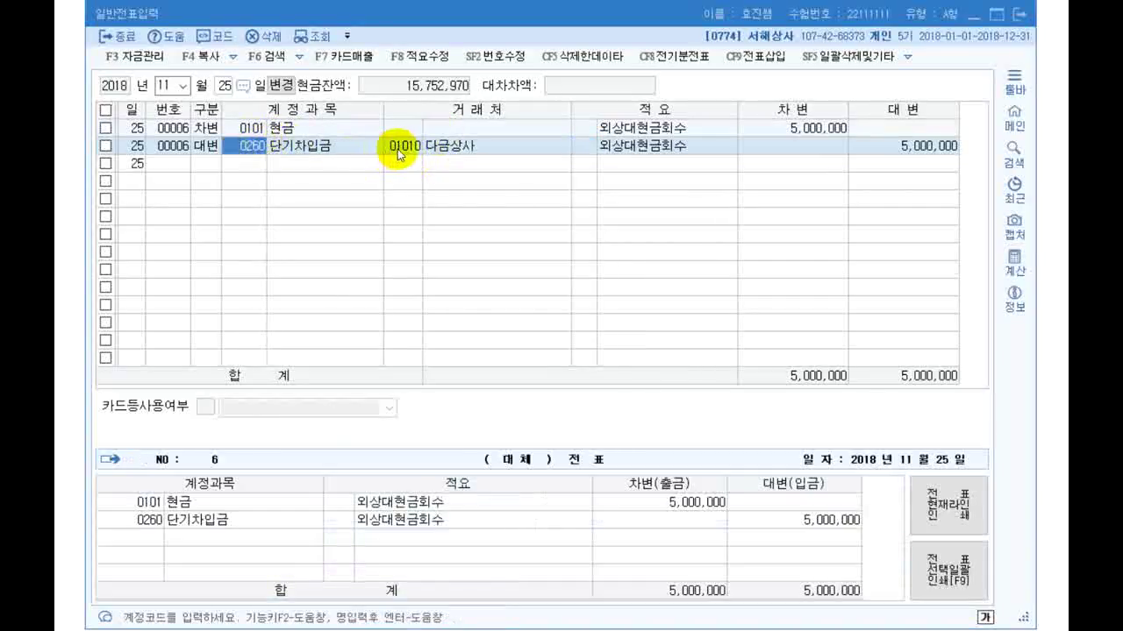
{"action": "left_click", "coordinate": [405, 148]}
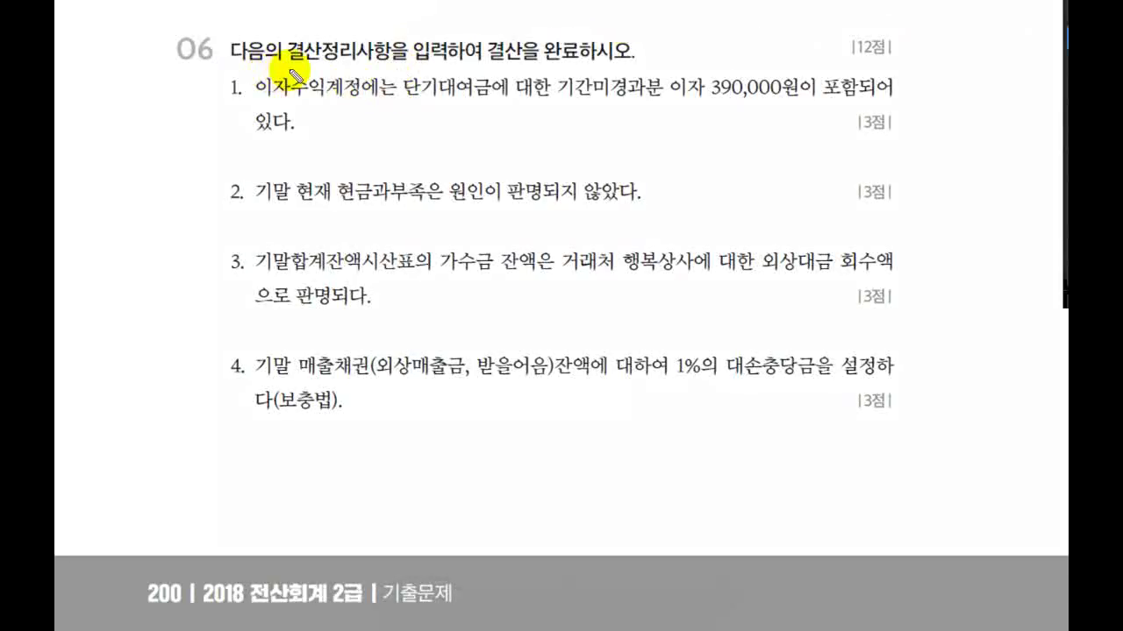
Step: Underline 결산정리사항, 기간미경과분 and 390,000원 in question 06, and note "차) 현금 1,000,000 대) 이자수익 1,000,000" in Notepad
{"action": "left_click_drag", "start_coordinate": [287, 66], "coordinate": [386, 66]}
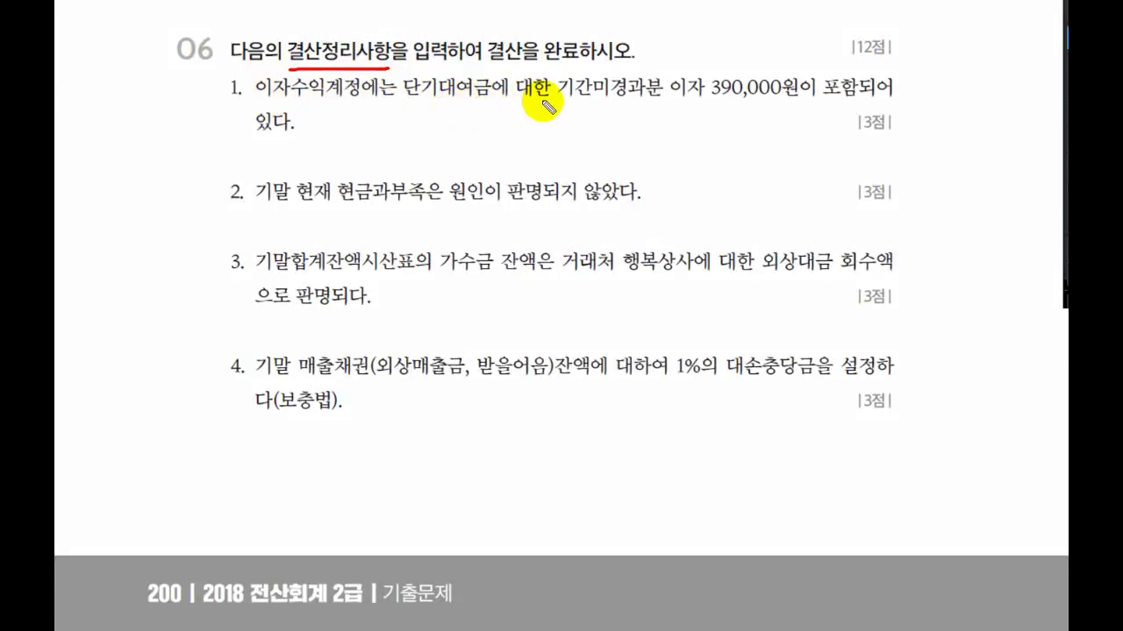
{"action": "left_click_drag", "start_coordinate": [550, 102], "coordinate": [794, 102]}
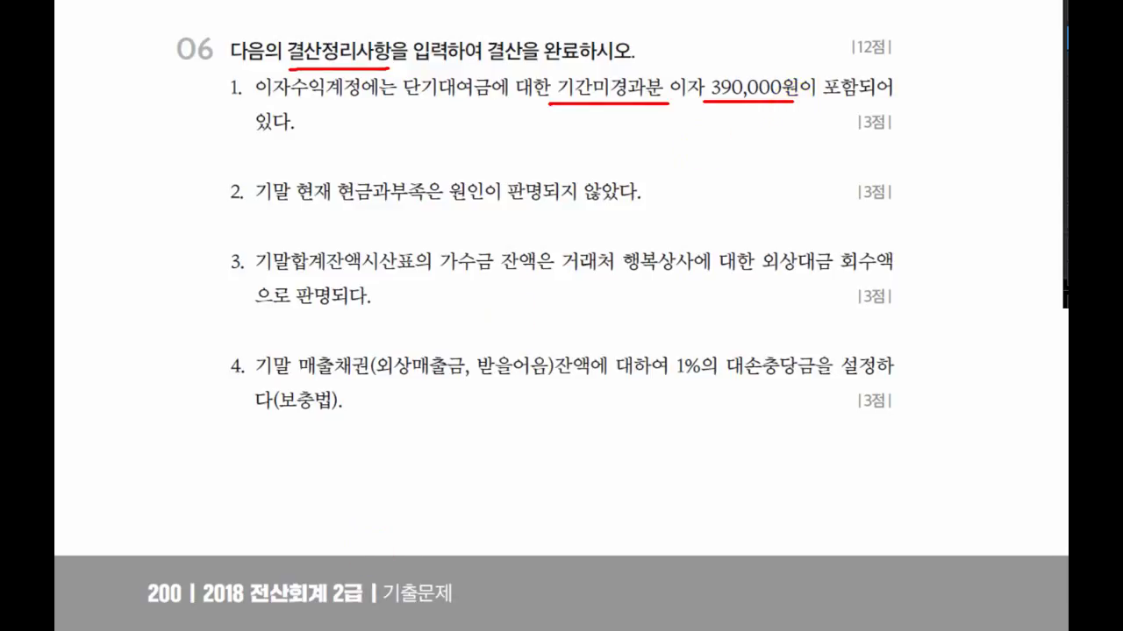
{"action": "key", "text": "alt+Tab"}
{"action": "key", "text": "Return"}
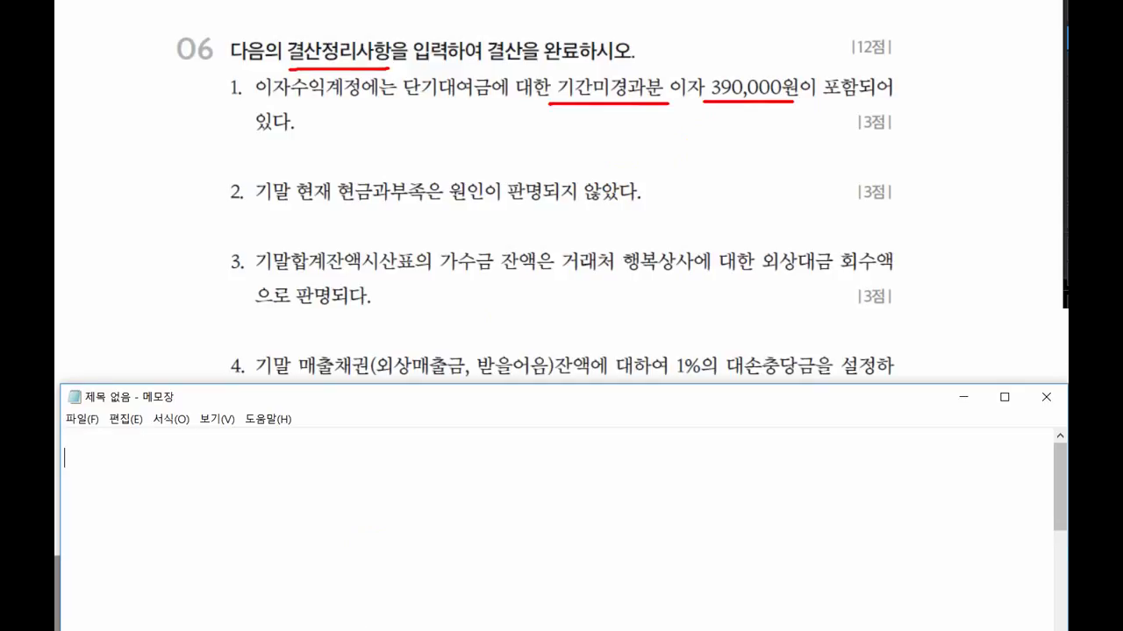
{"action": "type", "text": "차) 현ㄱ"}
{"action": "type", "text": "ㅡㅁ 1,000"}
{"action": "type", "text": ",000 대) 잊"}
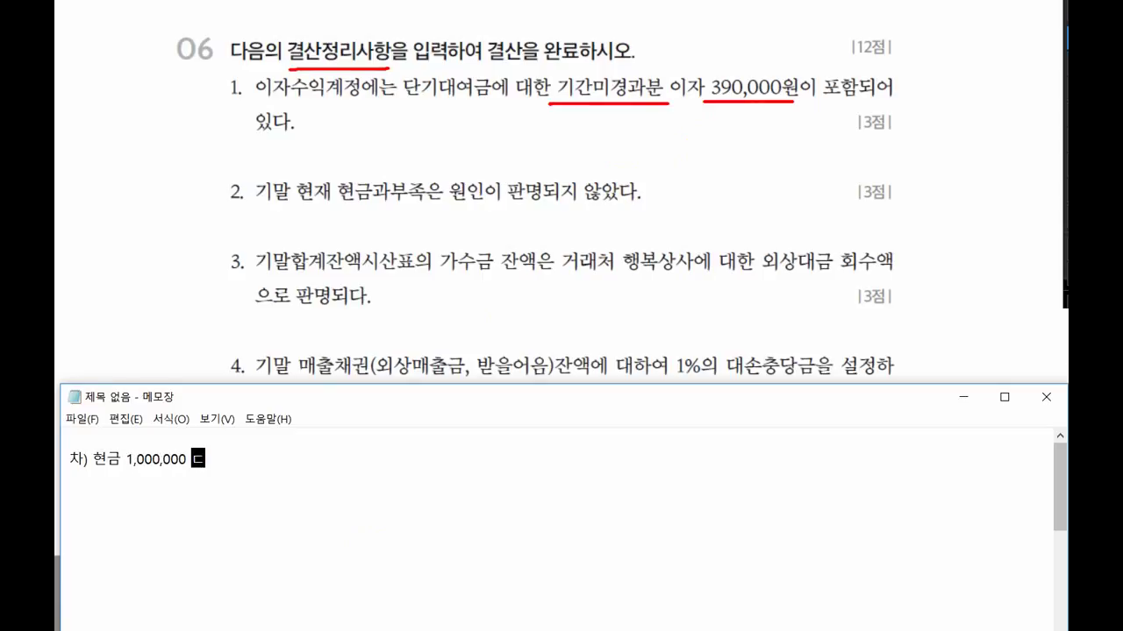
{"action": "type", "text": "ㅏ수익 1,000,000"}
{"action": "key", "text": "Return"}
{"action": "key", "text": "Return"}
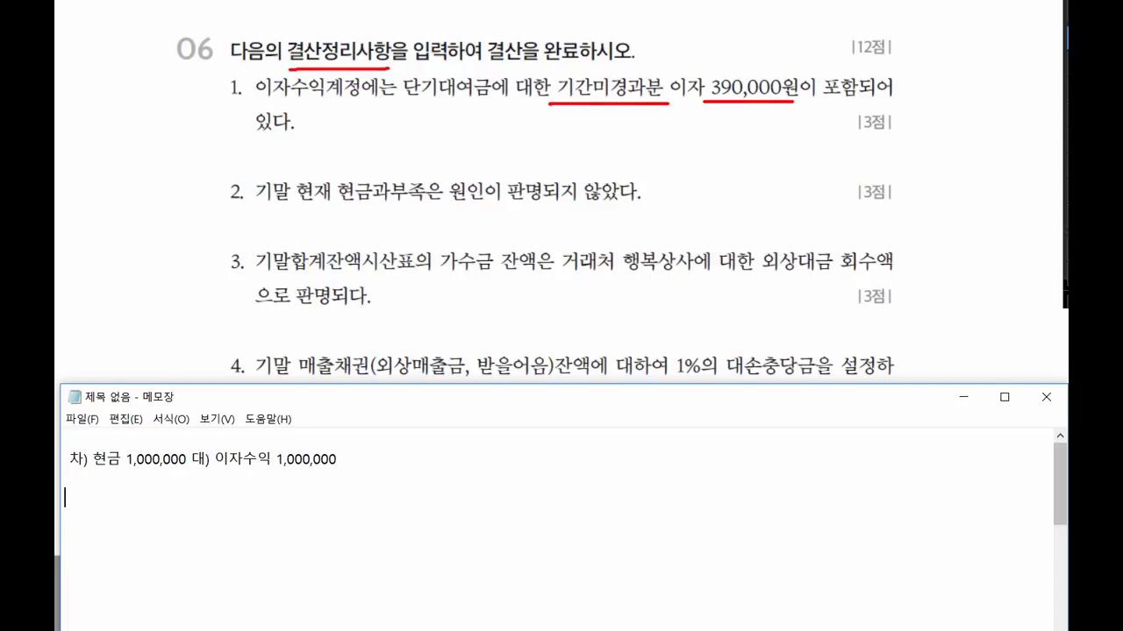
Step: Add the closing adjustment "12/31 차) 이자수익 390,000 대) 선수수익 390,000" below the first entry in the memo
{"action": "type", "text": "12/3"}
{"action": "type", "text": "1"}
{"action": "type", "text": "차) 이잣"}
{"action": "type", "text": "수익 3"}
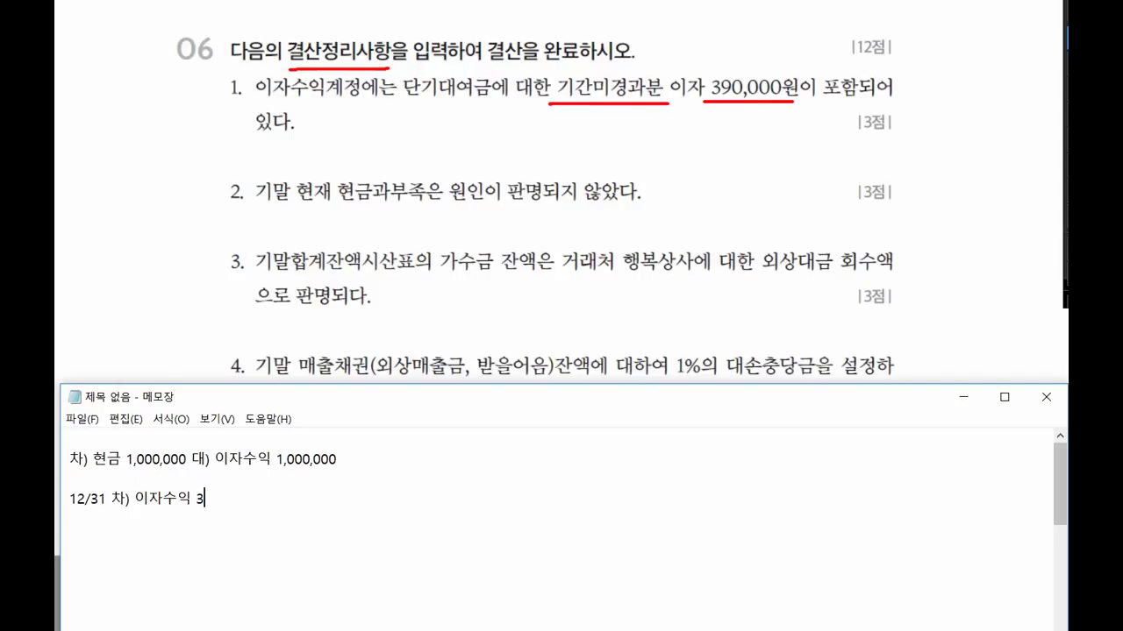
{"action": "type", "text": "90,000  대"}
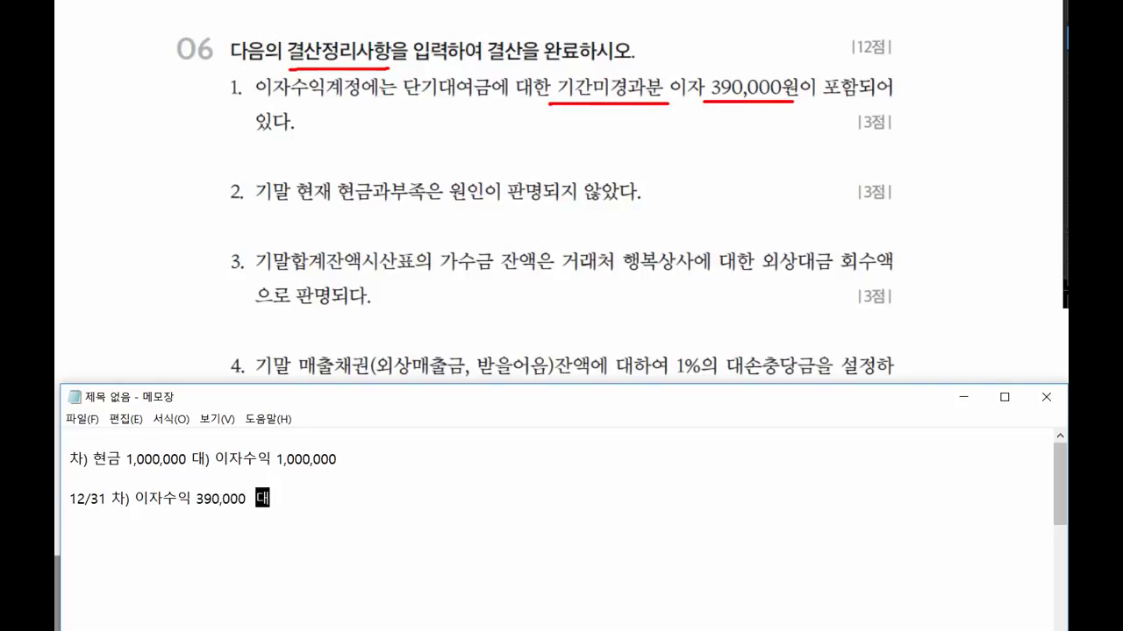
{"action": "type", "text": ") 선수수익 390,000"}
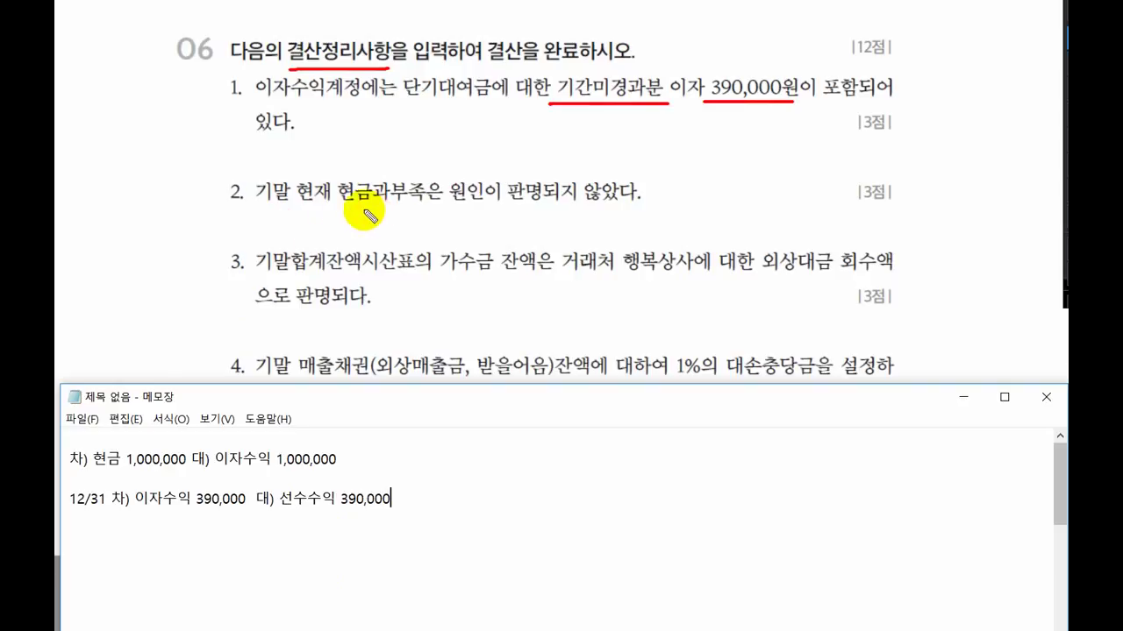
Step: Mark 현금과부족 and 원인 in question 06-2, clear the markings and put the memo away
{"action": "left_click_drag", "start_coordinate": [339, 207], "coordinate": [463, 202]}
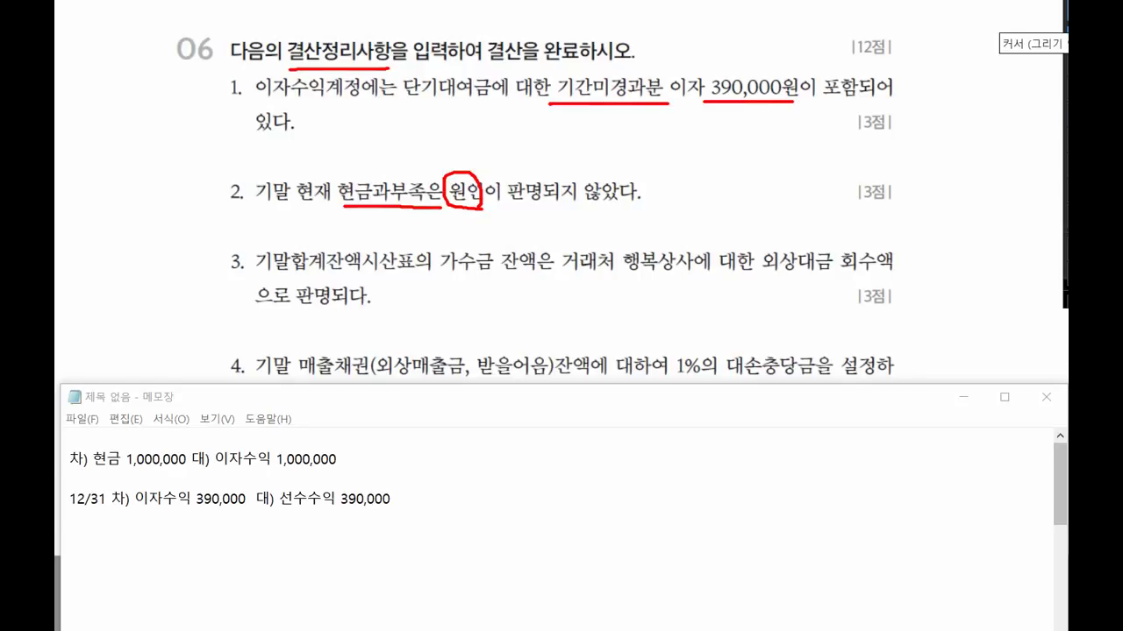
{"action": "left_click", "coordinate": [1052, 16]}
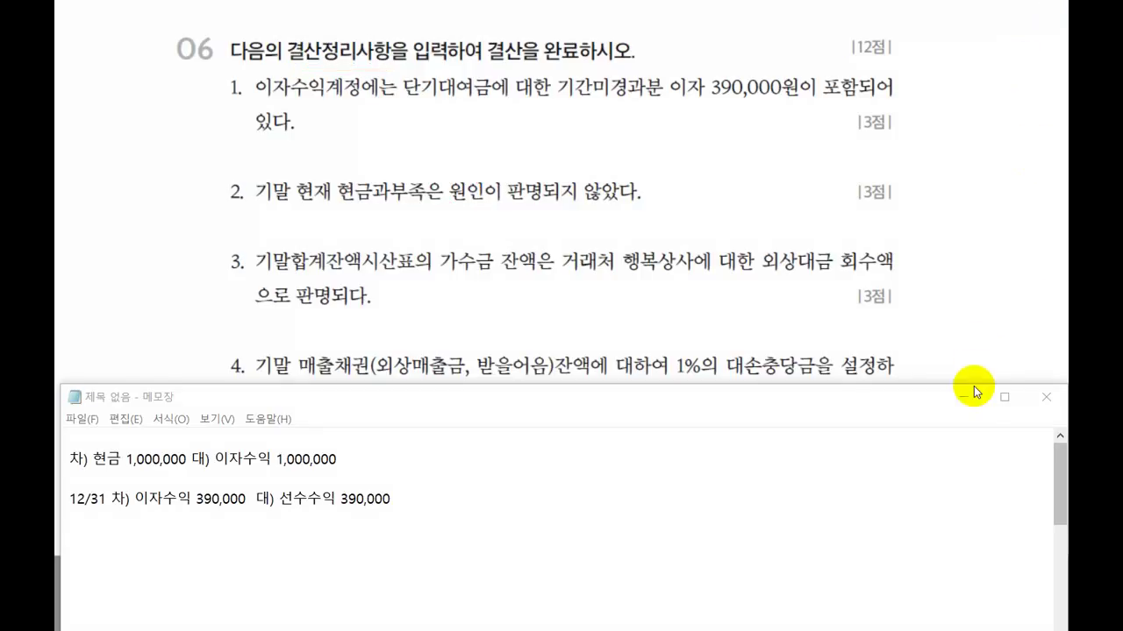
{"action": "left_click", "coordinate": [1011, 103]}
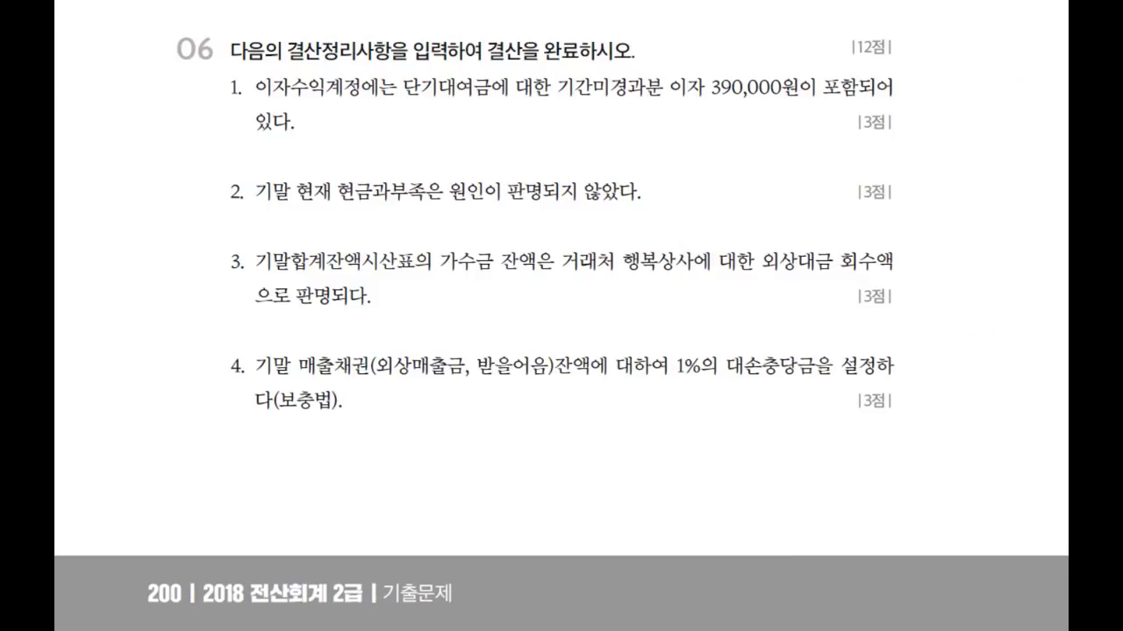
Step: Open the 합계잔액시산표 in KcLep as of December 31, 2018 and mark the 현금과부족 account and its 차변 잔액
{"action": "key", "text": "alt+Tab"}
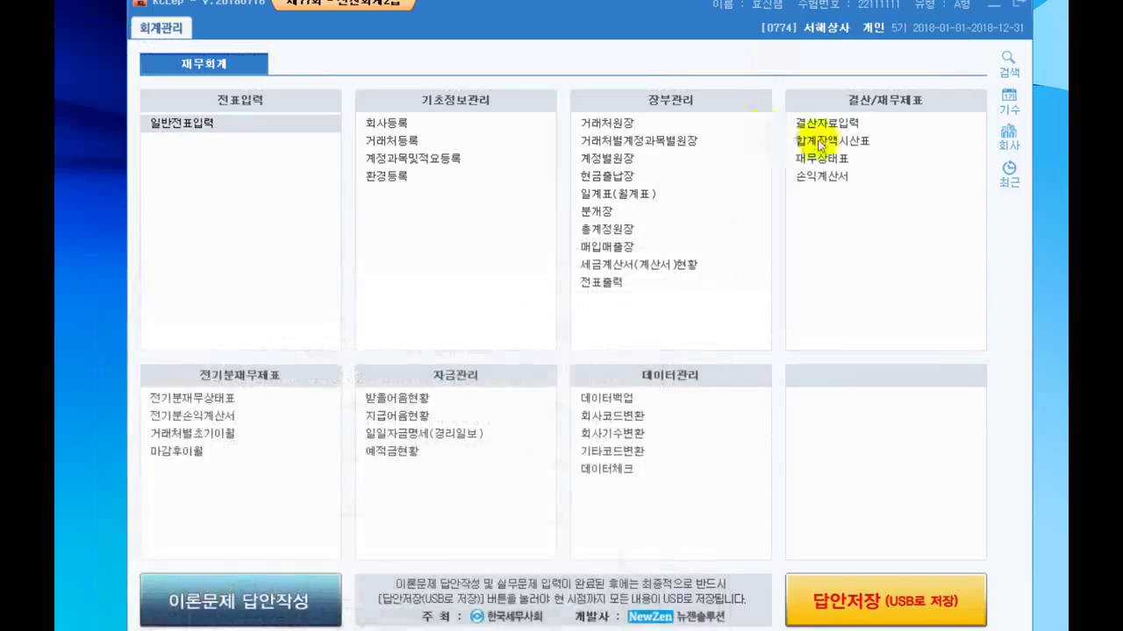
{"action": "left_click", "coordinate": [854, 150]}
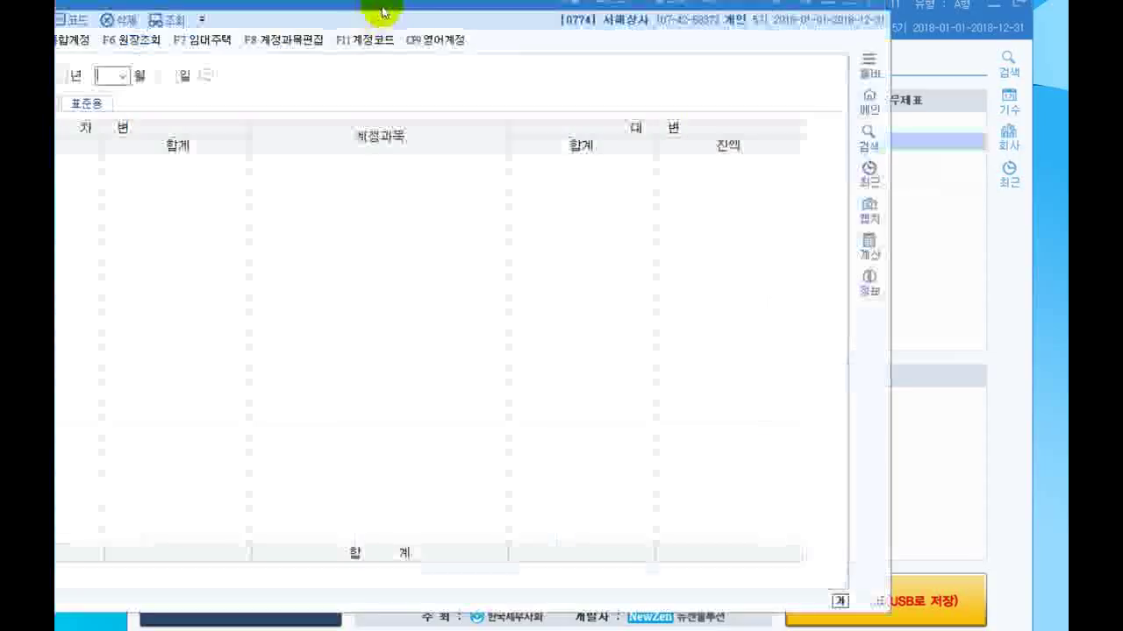
{"action": "type", "text": "12"}
{"action": "key", "text": "Return"}
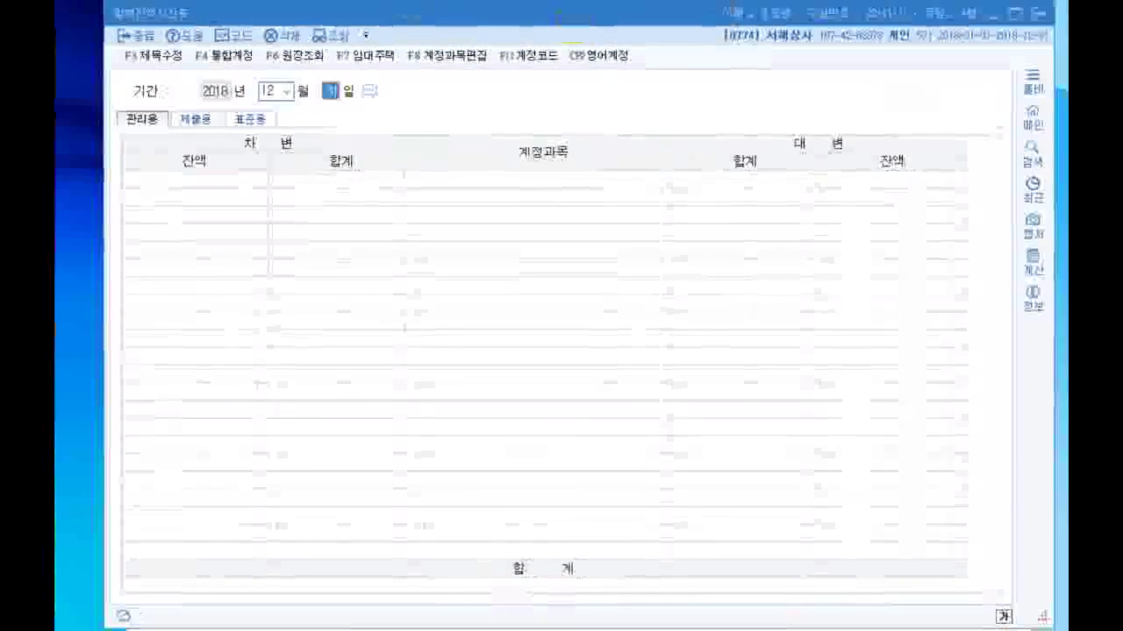
{"action": "key", "text": "Return"}
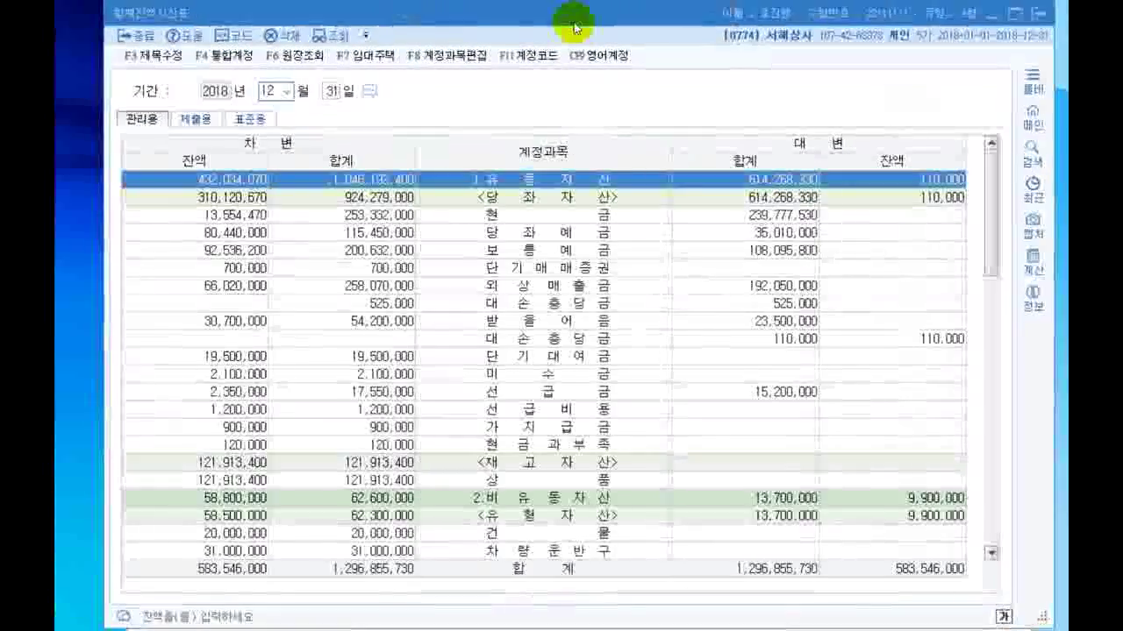
{"action": "left_click", "coordinate": [386, 447]}
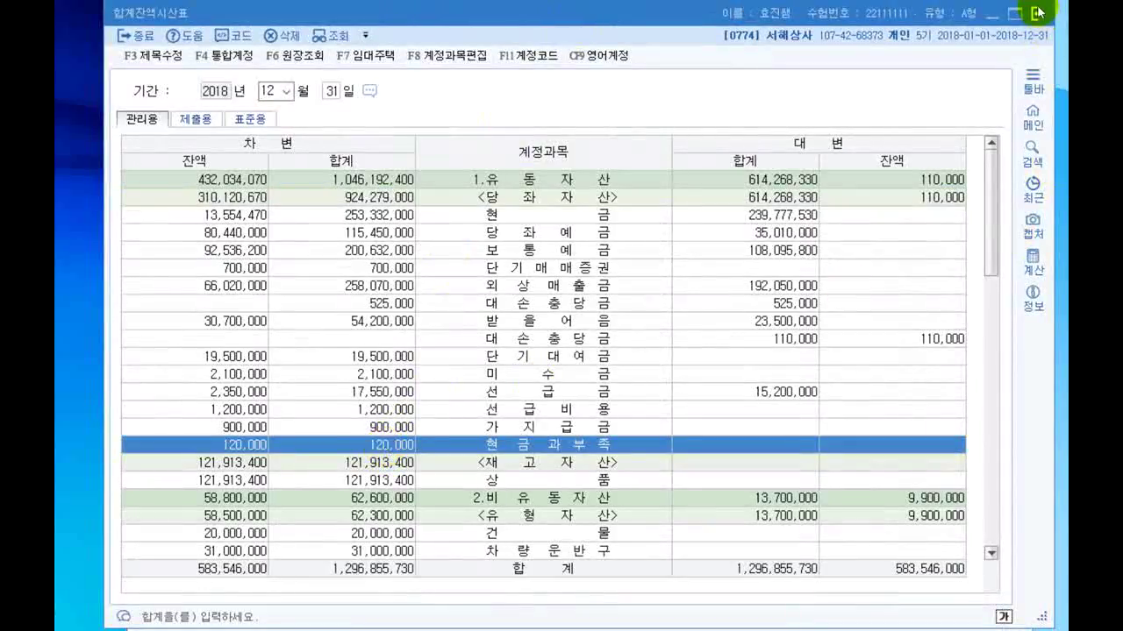
{"action": "left_click_drag", "start_coordinate": [487, 454], "coordinate": [610, 454]}
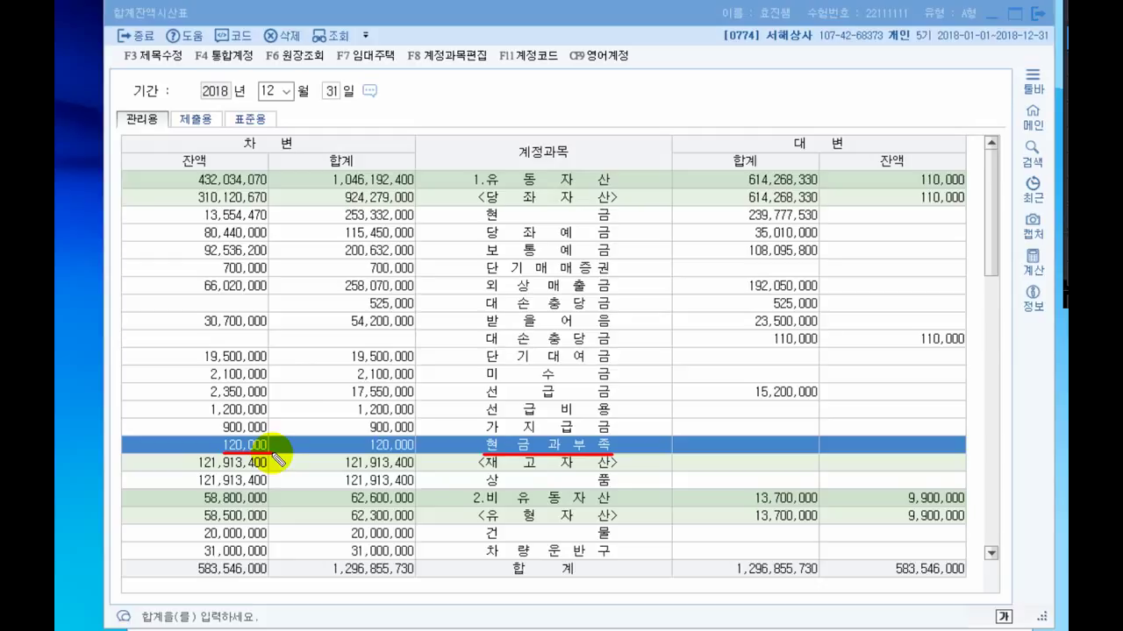
Step: Draw an arrow from the 현금과부족 debit balance to the credit side, clear it, and add "12/31 차) 잡손실 120,000 대) 현금과부족 120,000" to the memo
{"action": "mouse_move", "coordinate": [270, 449]}
{"action": "left_mouse_down"}
{"action": "mouse_move", "coordinate": [321, 414]}
{"action": "mouse_move", "coordinate": [759, 395]}
{"action": "mouse_move", "coordinate": [798, 413]}
{"action": "mouse_move", "coordinate": [787, 445]}
{"action": "left_mouse_up"}
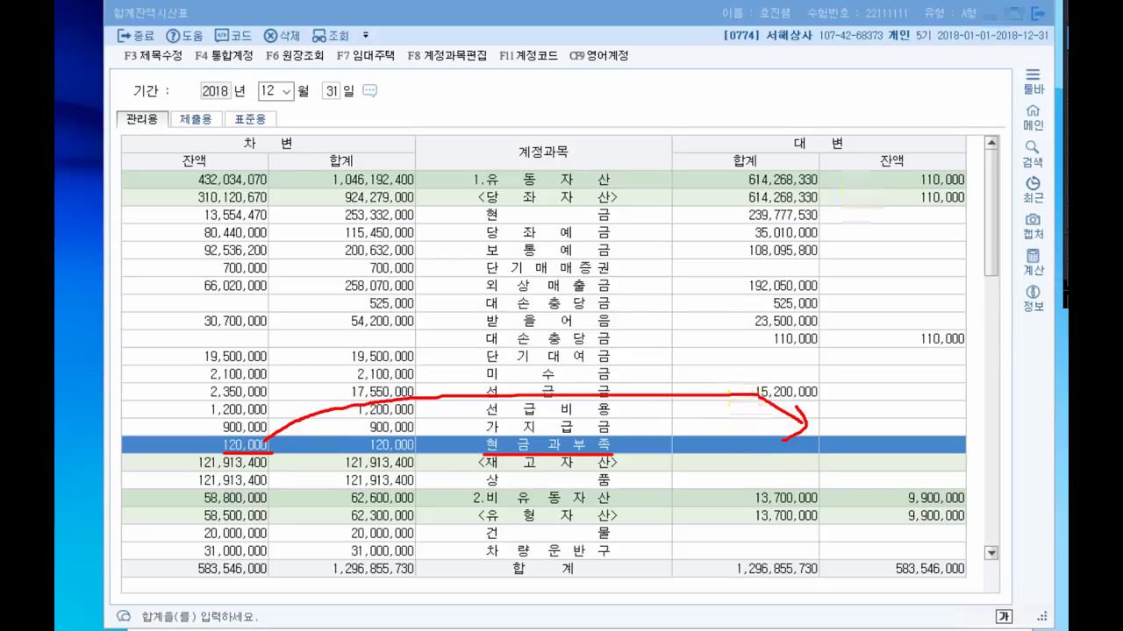
{"action": "key", "text": "Escape"}
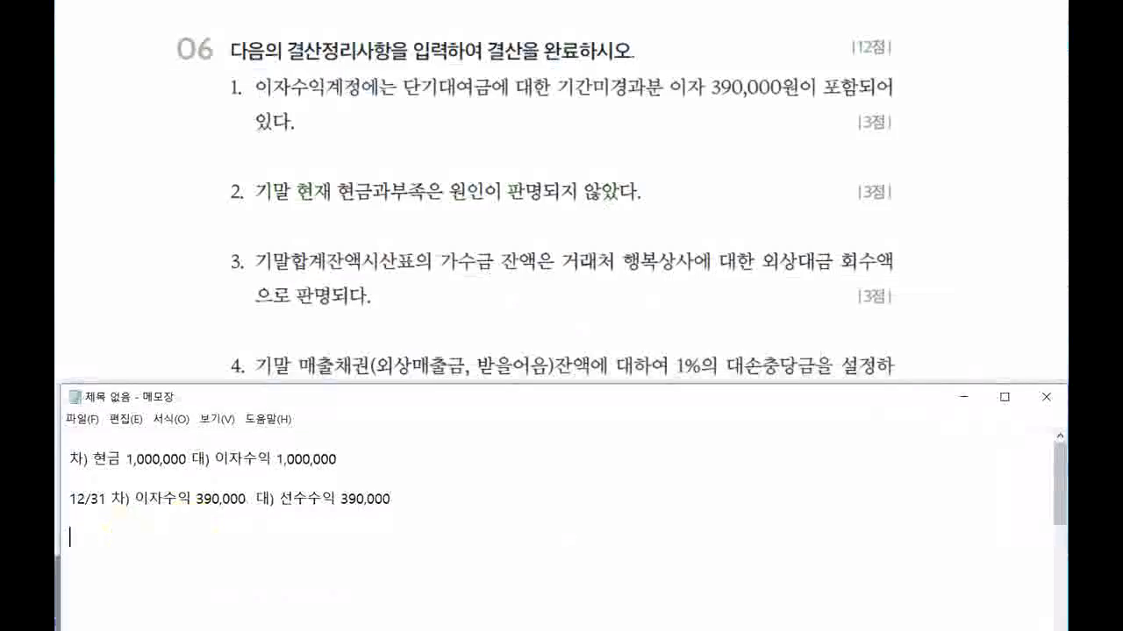
{"action": "type", "text": "12/31 차) 잡손실"}
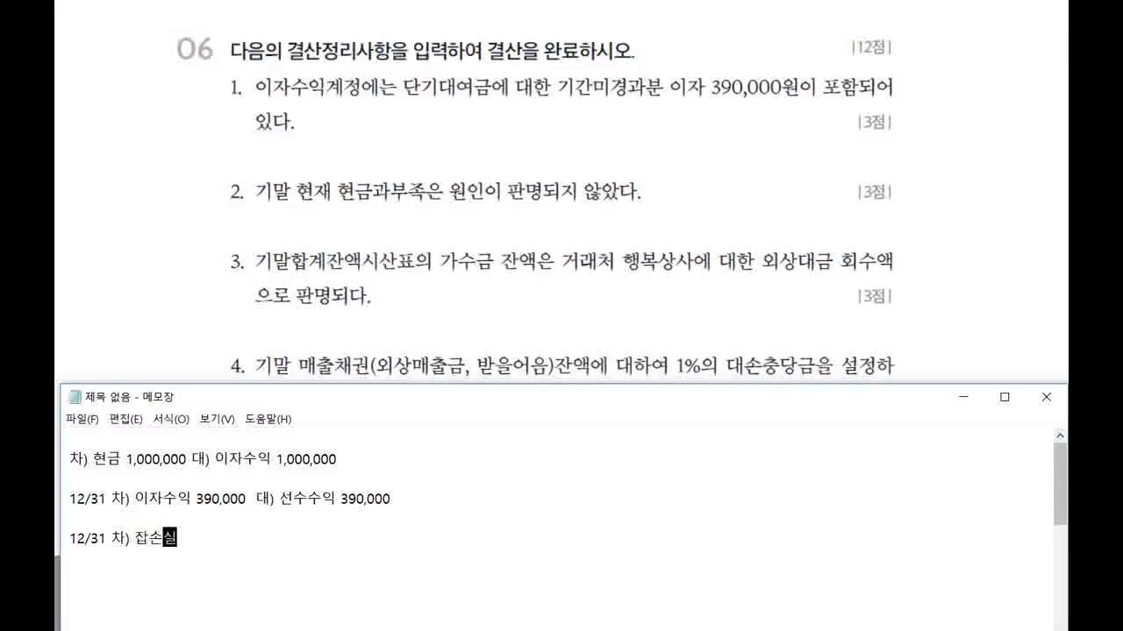
{"action": "type", "text": " 120,000 대)"}
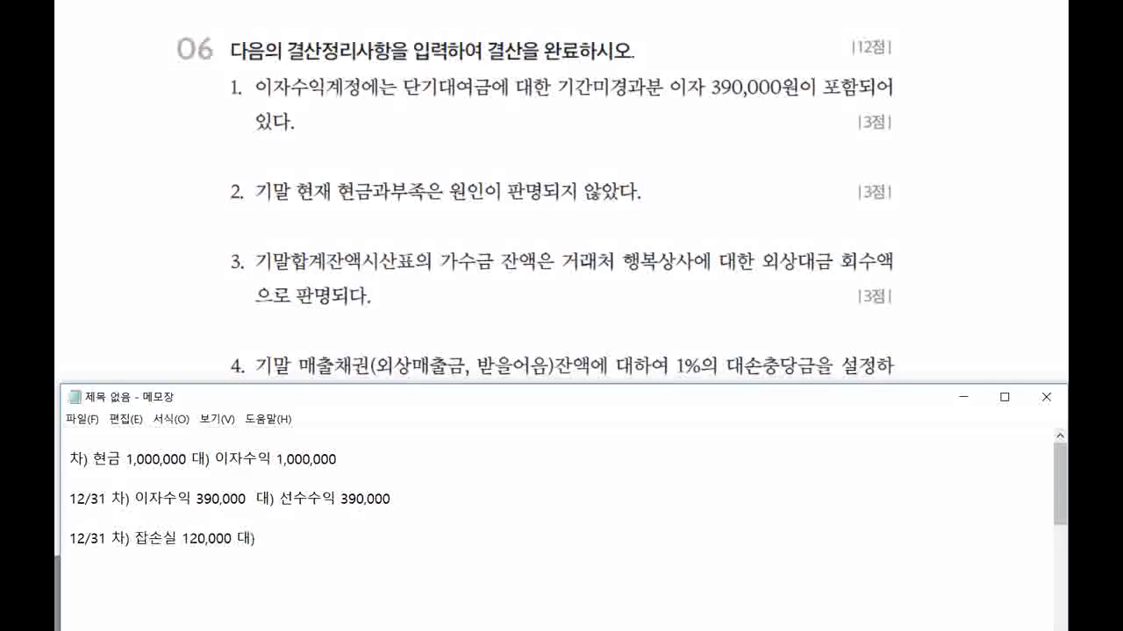
{"action": "type", "text": " 현금과부족 1"}
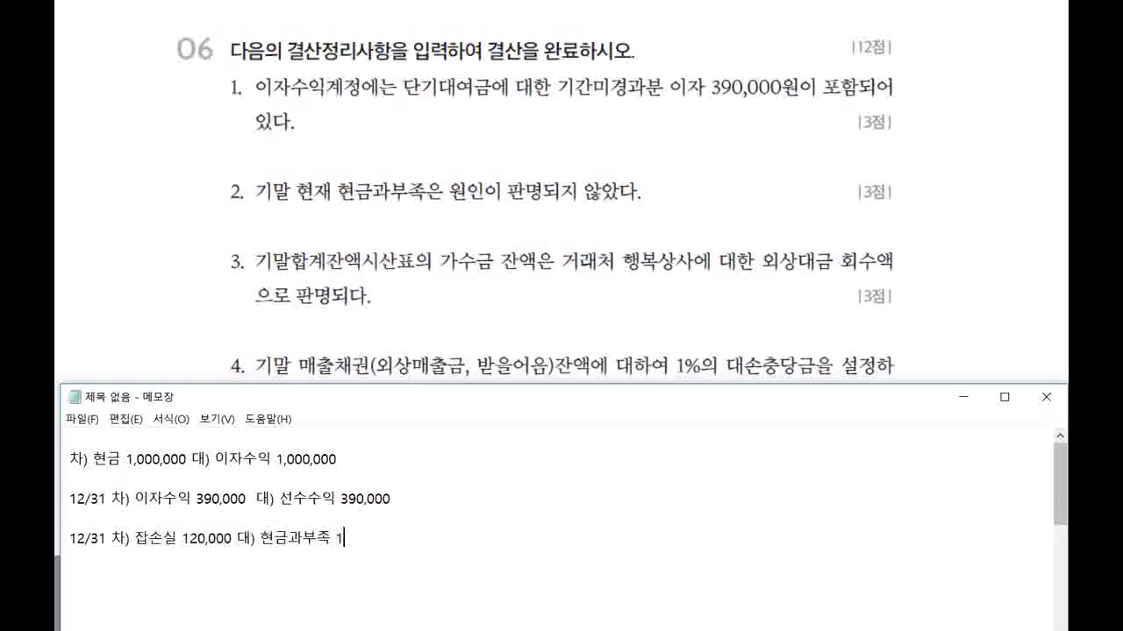
{"action": "type", "text": "20,000"}
{"action": "left_click", "coordinate": [233, 537]}
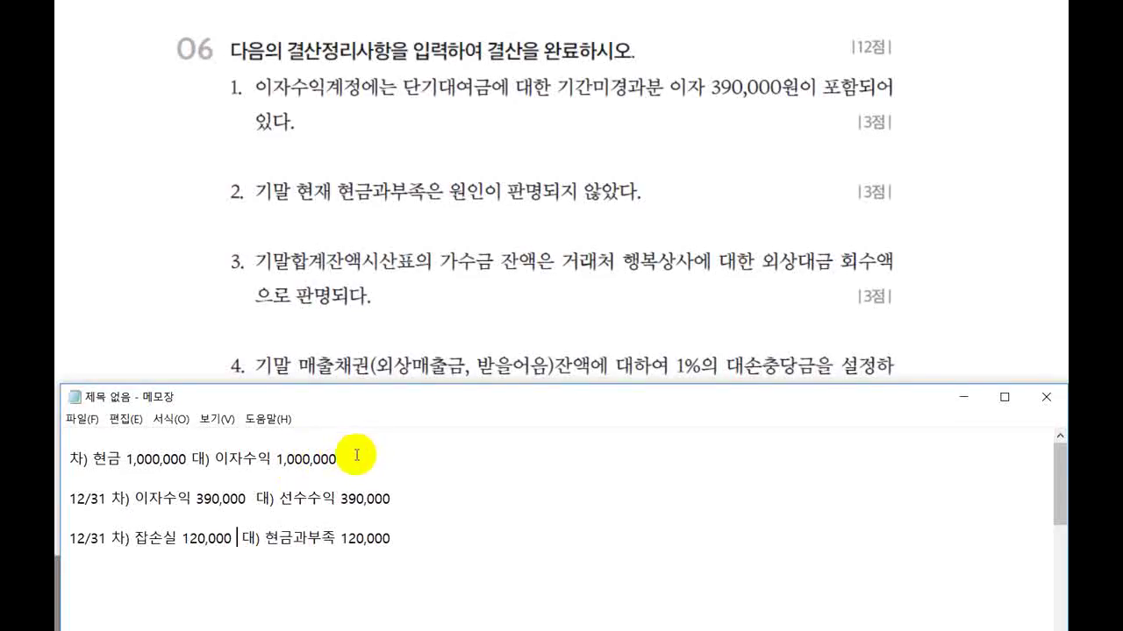
Step: Check the 현금과부족 debit balance in the 합계잔액시산표 again and return to the question and memo
{"action": "left_click", "coordinate": [321, 628]}
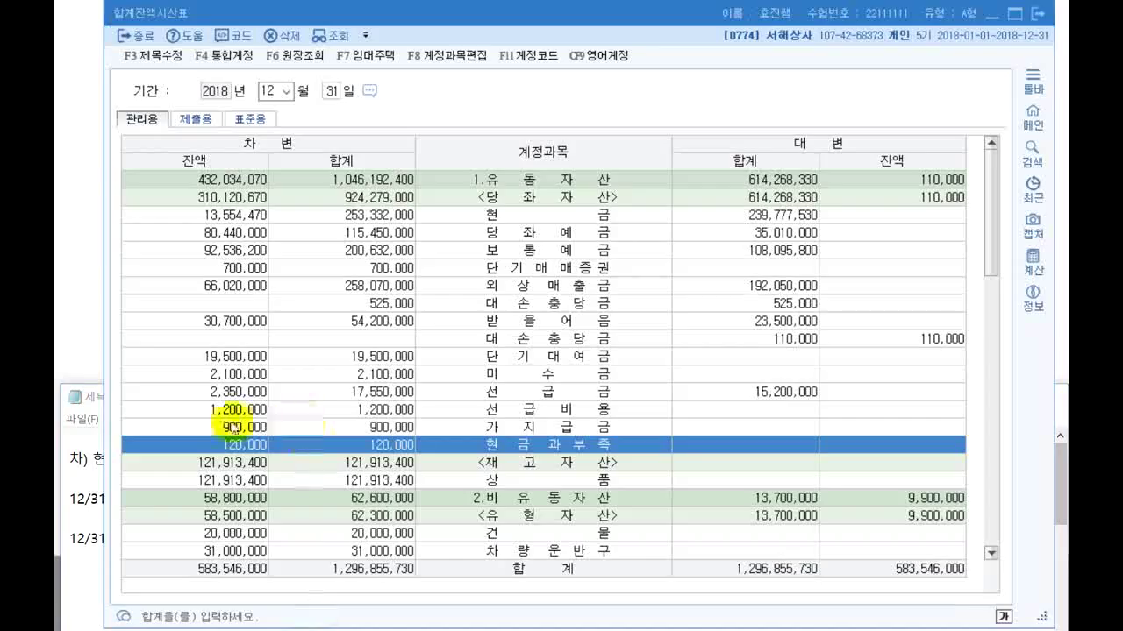
{"action": "left_click", "coordinate": [226, 445]}
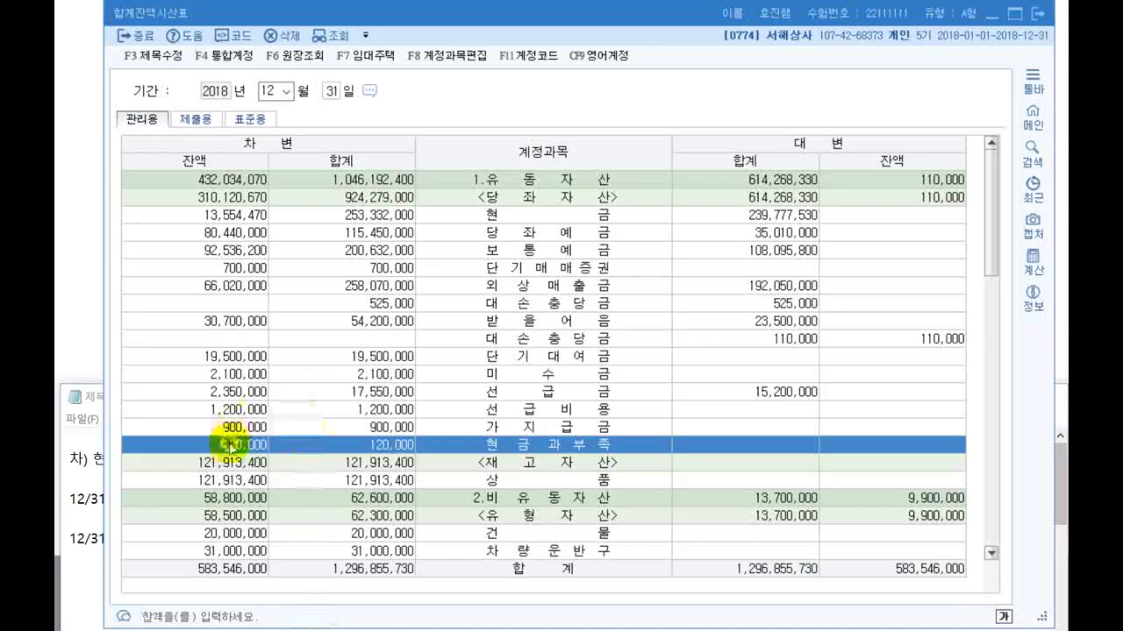
{"action": "left_click", "coordinate": [988, 18]}
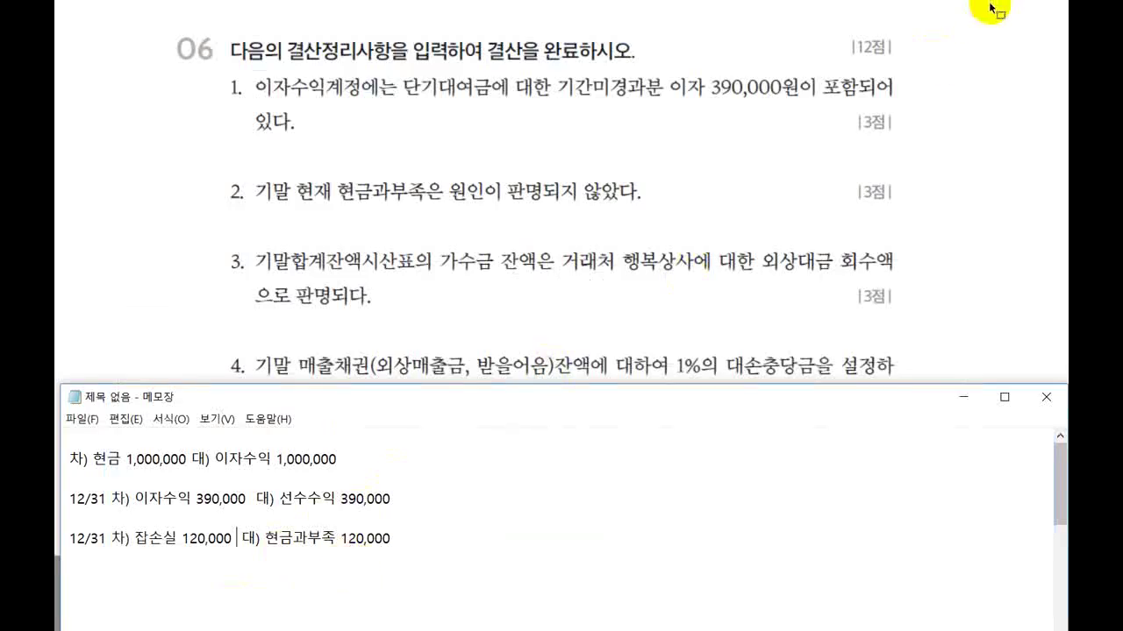
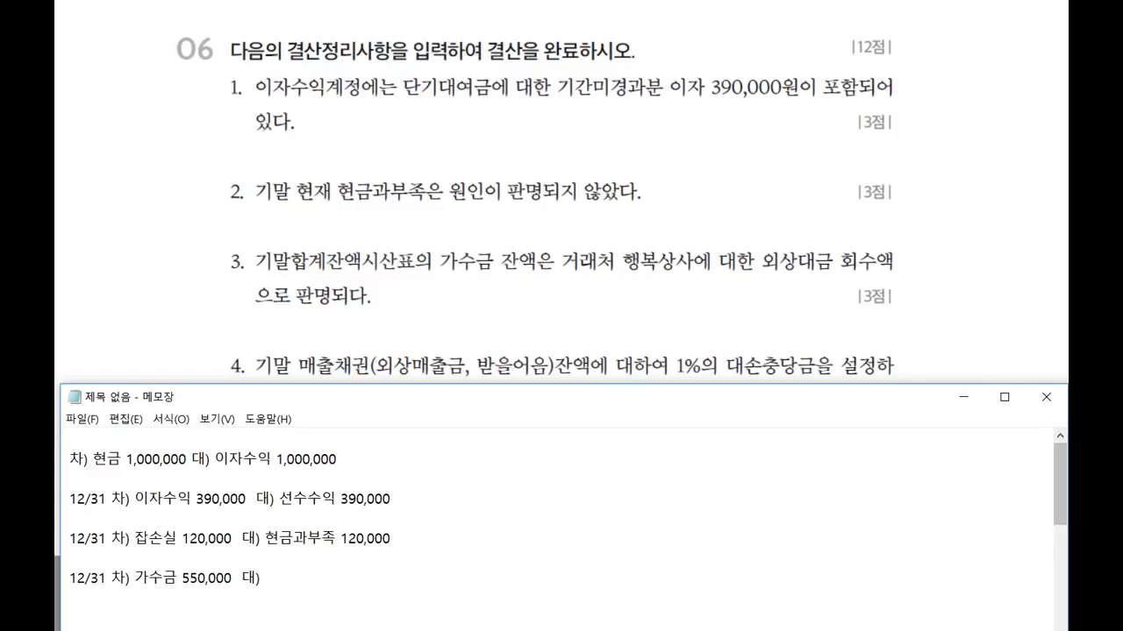
Step: Complete the 가수금 line in the memo with the credit entry "외상매출금 550,000 (행복상사)"
{"action": "type", "text": "외상ㅁ"}
{"action": "type", "text": "매출금 550,"}
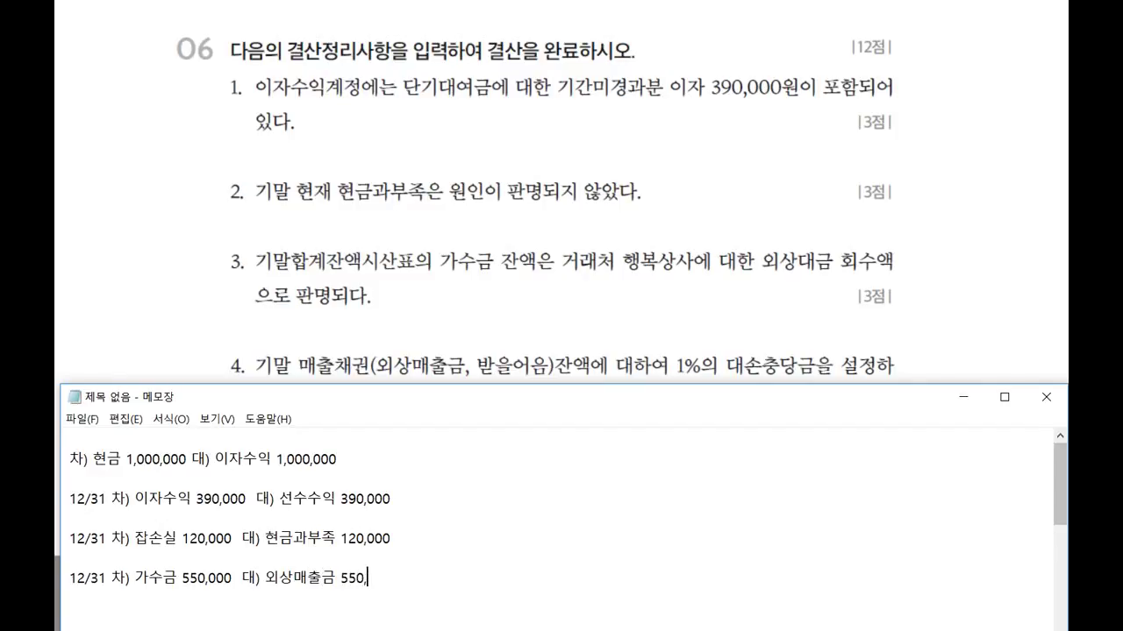
{"action": "type", "text": "000 (행복상사)"}
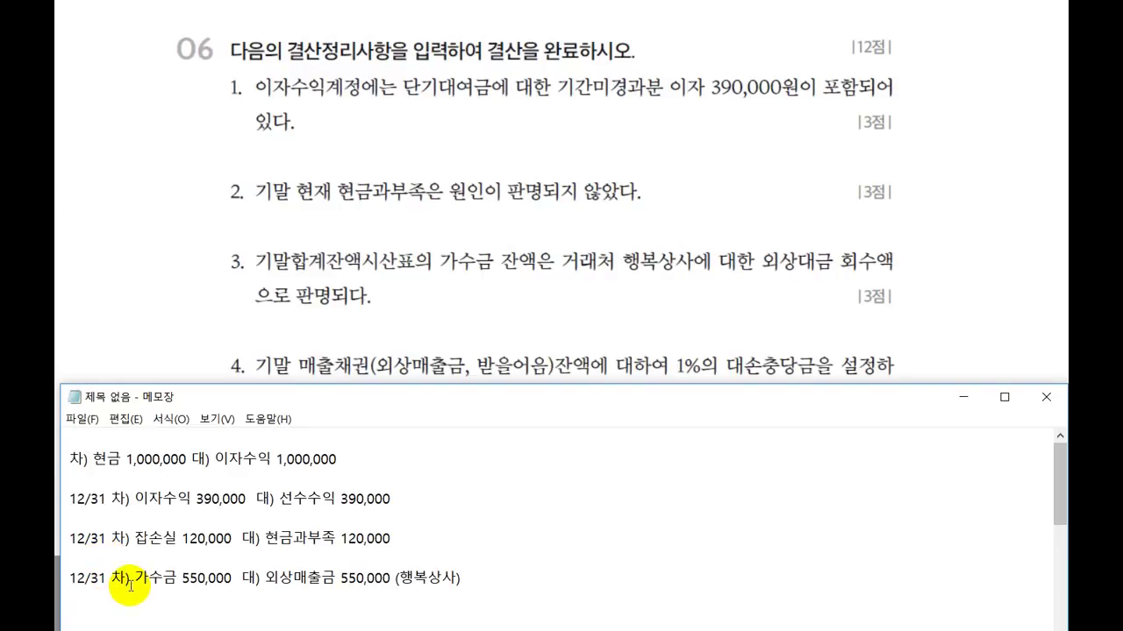
Step: Highlight the end of the 외상매출금 credit entry in the memo and underline 외상대금 회수액 in question 06-3
{"action": "left_click", "coordinate": [322, 580], "text": "shift"}
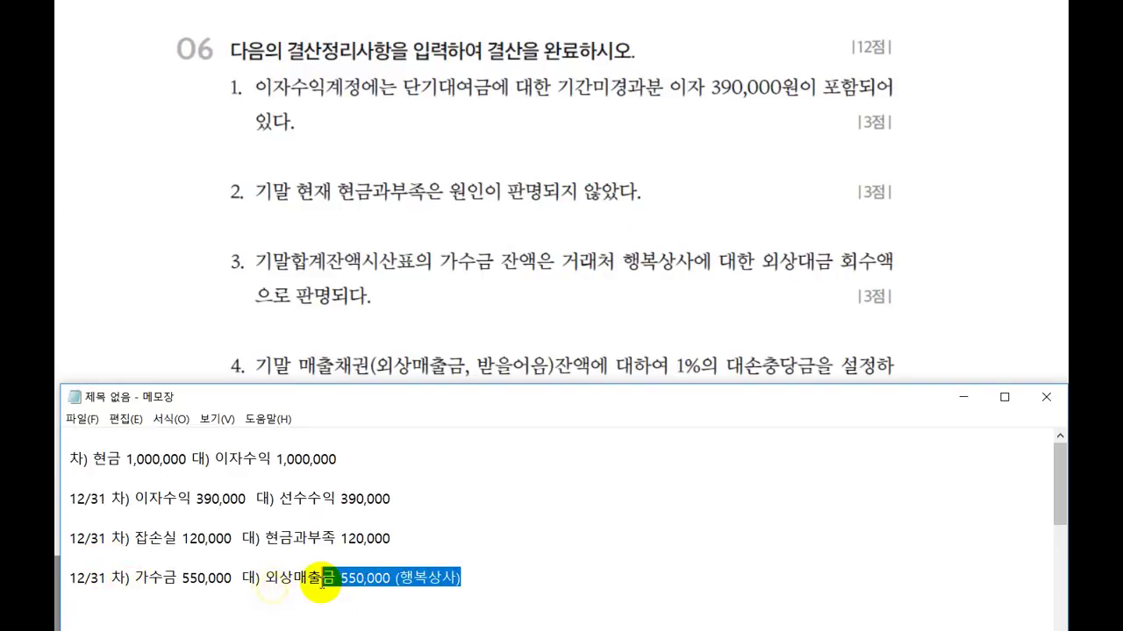
{"action": "left_click", "coordinate": [1020, 3]}
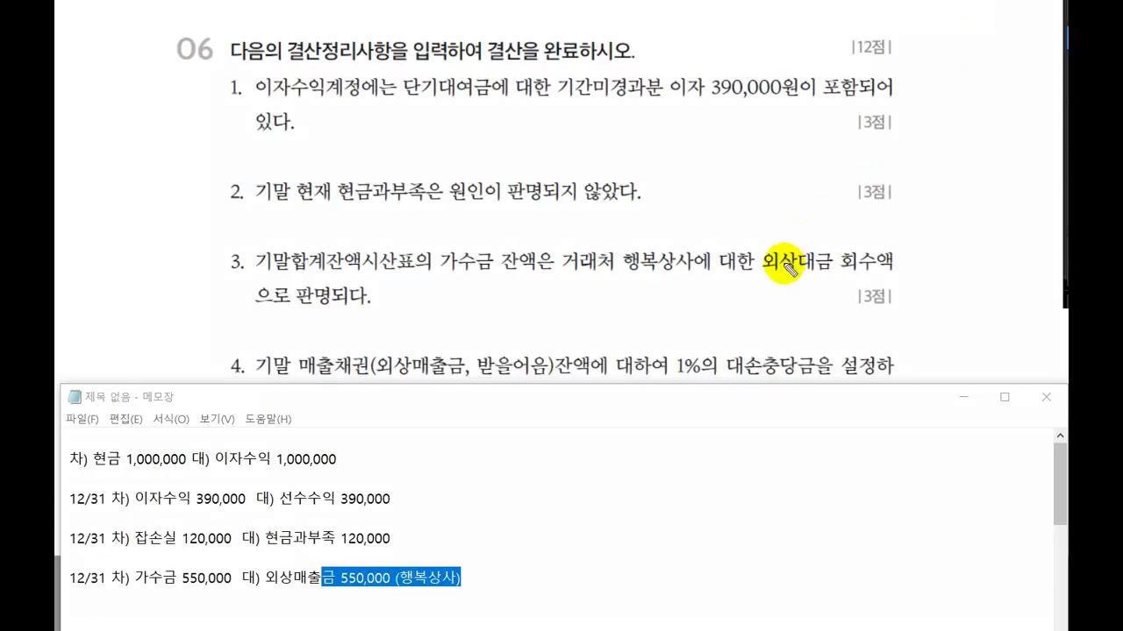
{"action": "left_click_drag", "start_coordinate": [760, 283], "coordinate": [888, 274]}
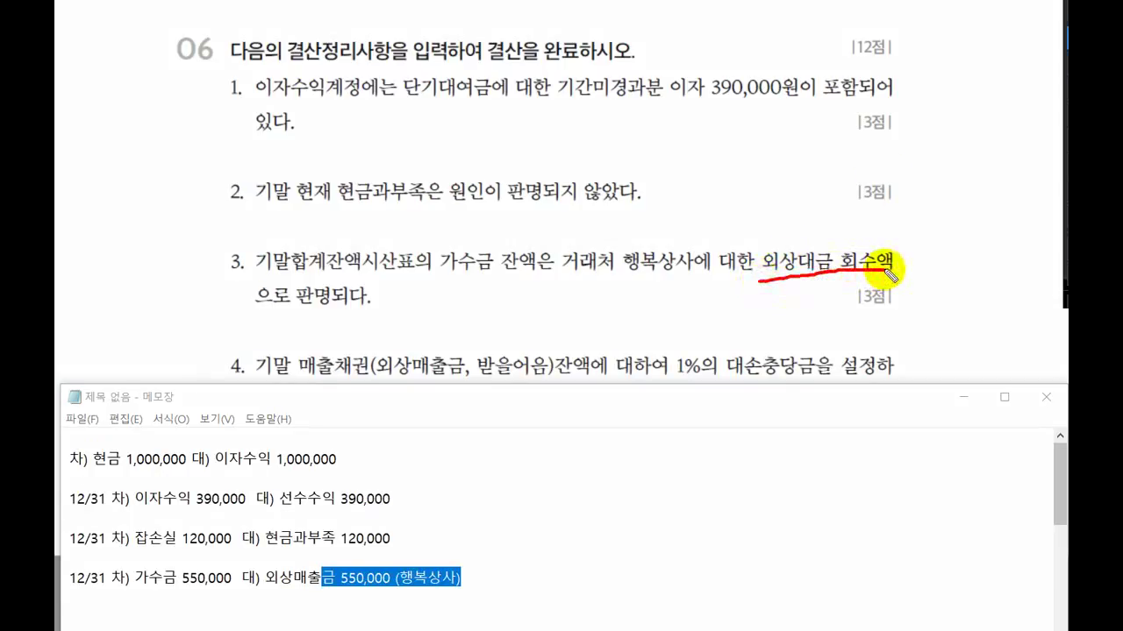
{"action": "mouse_move", "coordinate": [660, 274]}
{"action": "left_mouse_down"}
{"action": "mouse_move", "coordinate": [627, 243]}
{"action": "mouse_move", "coordinate": [693, 279]}
{"action": "mouse_move", "coordinate": [657, 284]}
{"action": "left_mouse_up"}
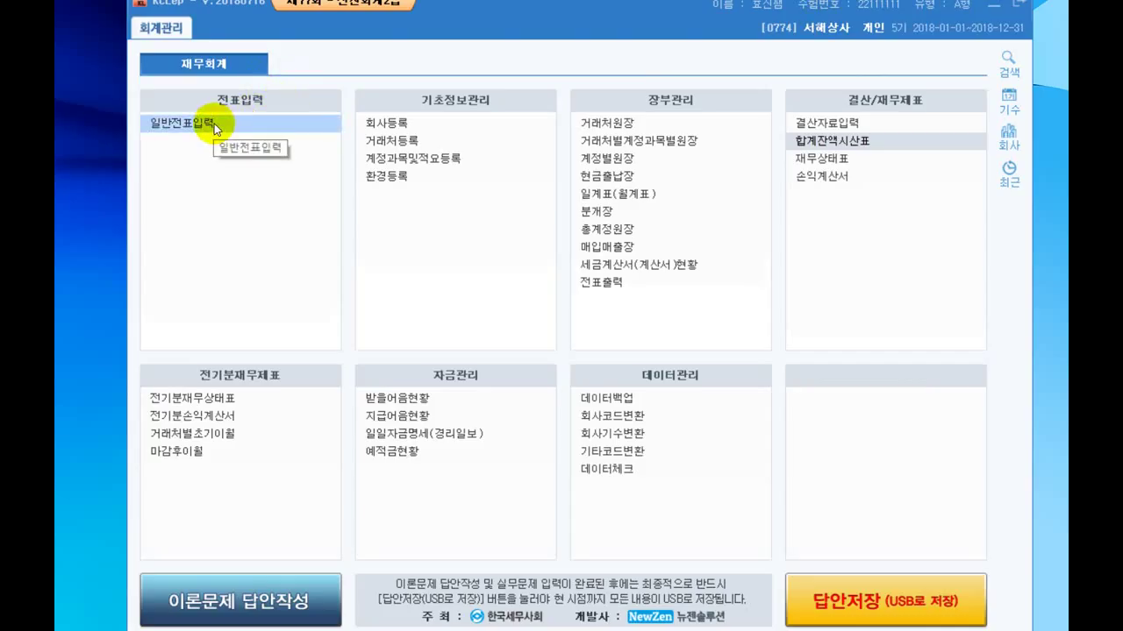
Step: Open 일반전표입력 in KcLep for December 31 and enter a 차변 line for 이자수익 of 390,000
{"action": "left_click", "coordinate": [214, 123]}
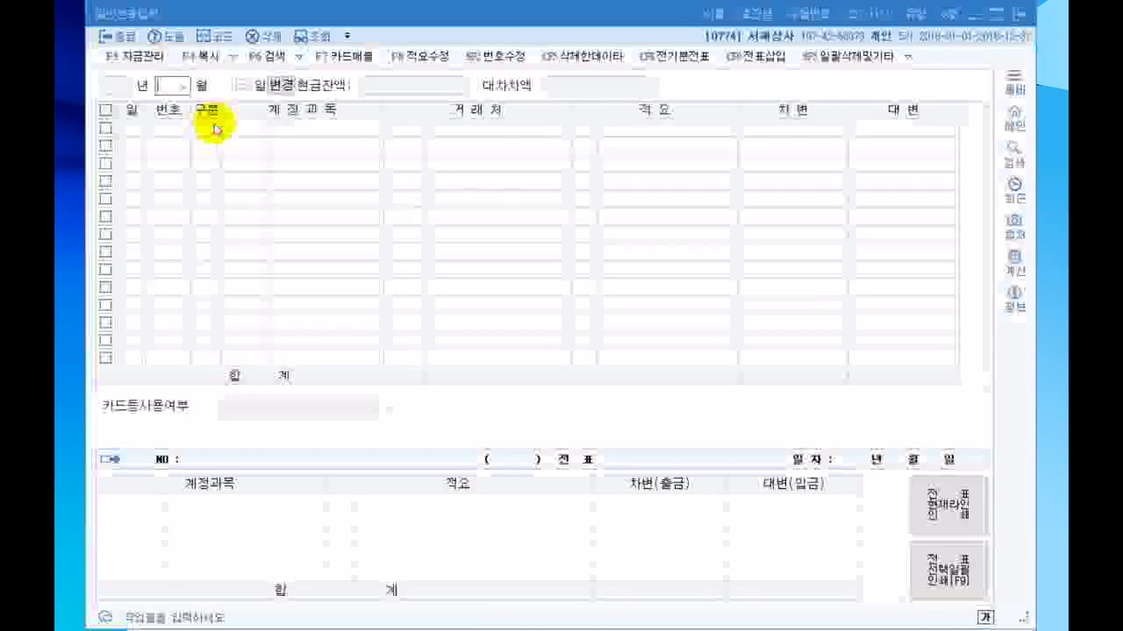
{"action": "type", "text": "31"}
{"action": "key", "text": "Return"}
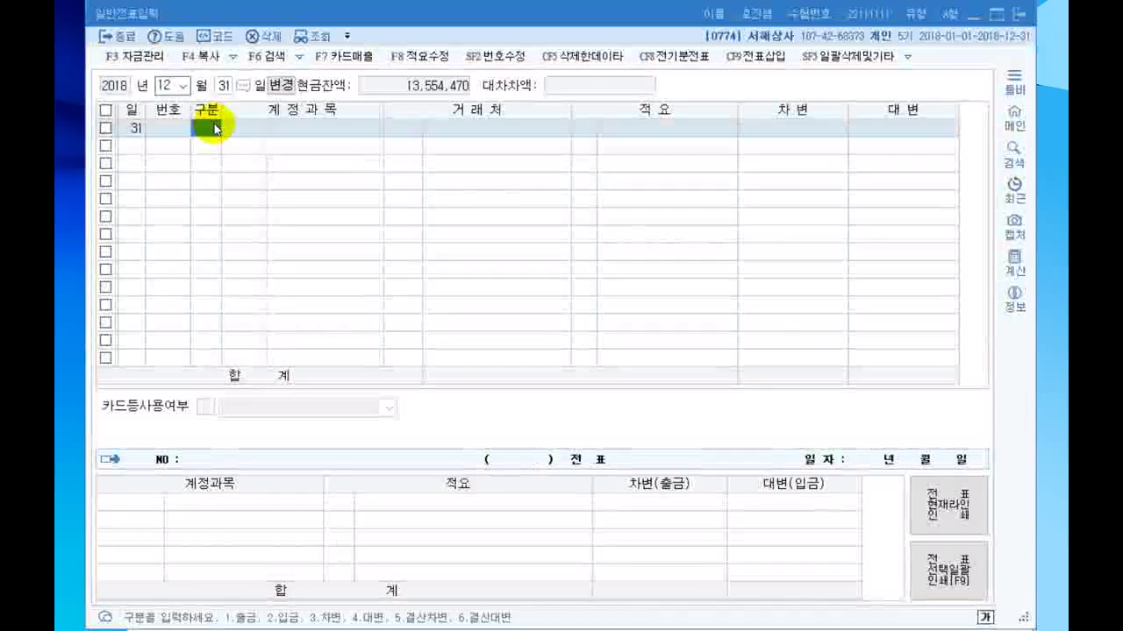
{"action": "type", "text": "3"}
{"action": "key", "text": "Return"}
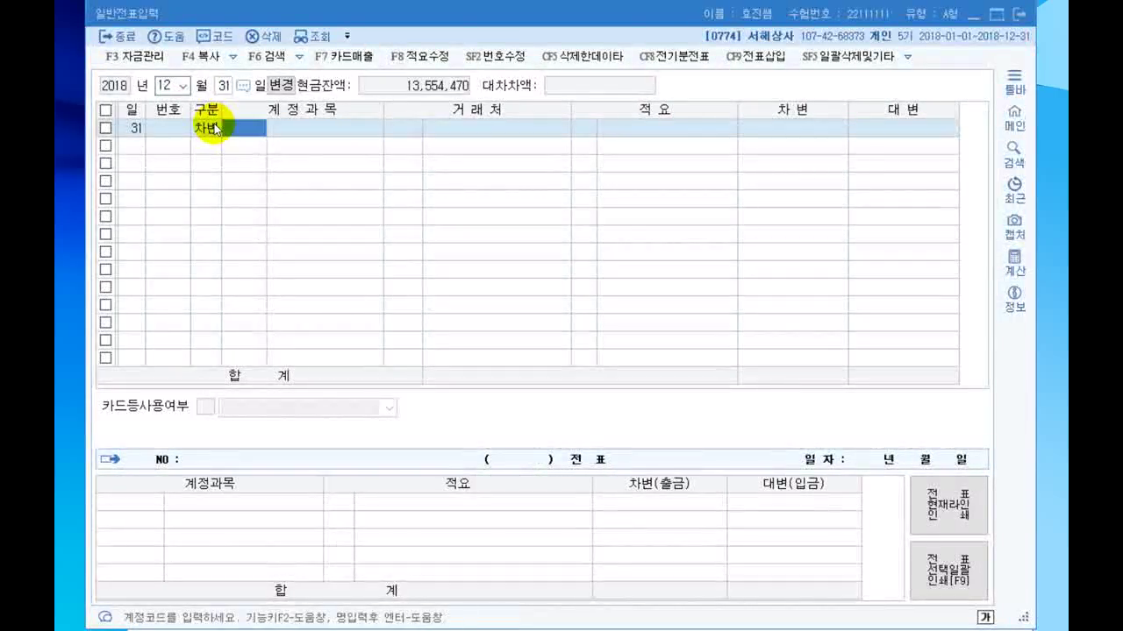
{"action": "type", "text": "이자수익"}
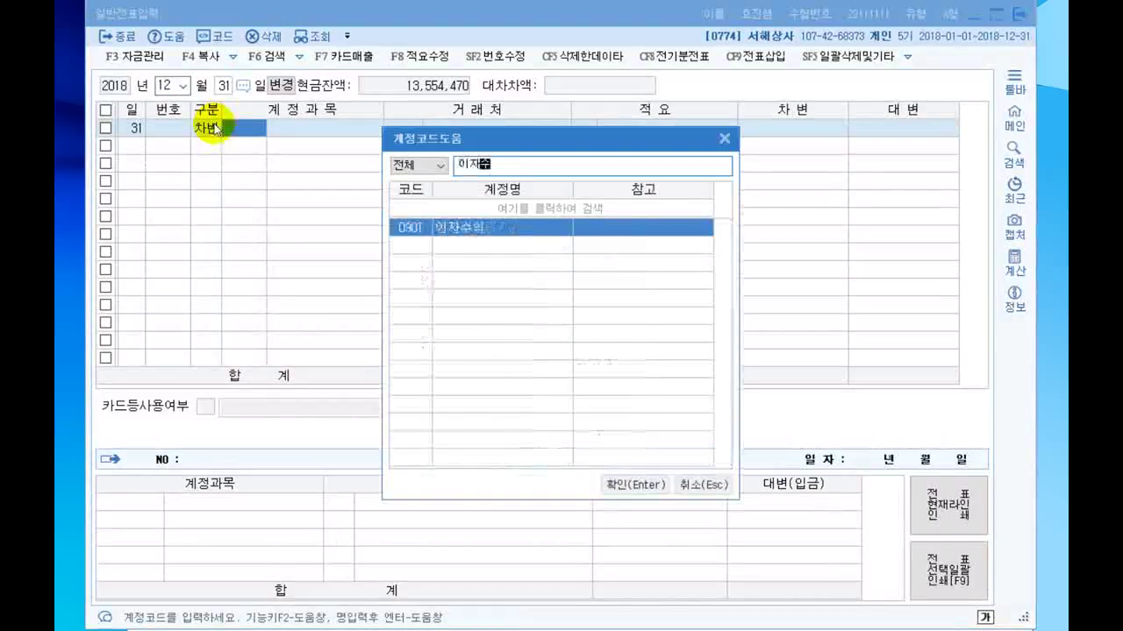
{"action": "key", "text": "Return"}
{"action": "key", "text": "Return"}
{"action": "key", "text": "Return"}
{"action": "key", "text": "Return"}
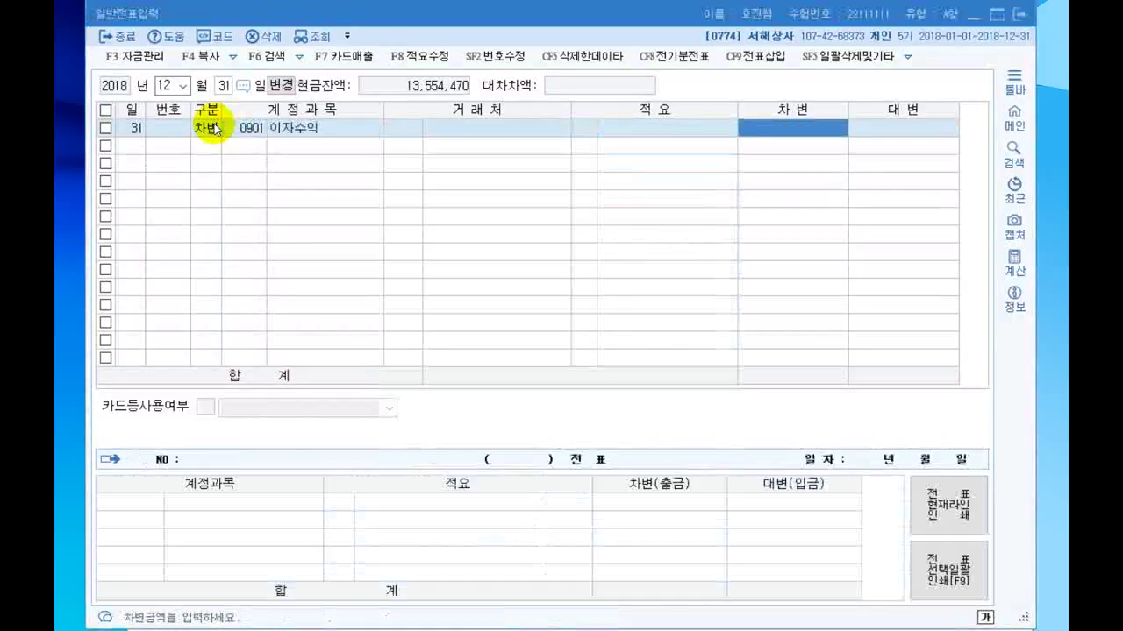
{"action": "type", "text": "3900000"}
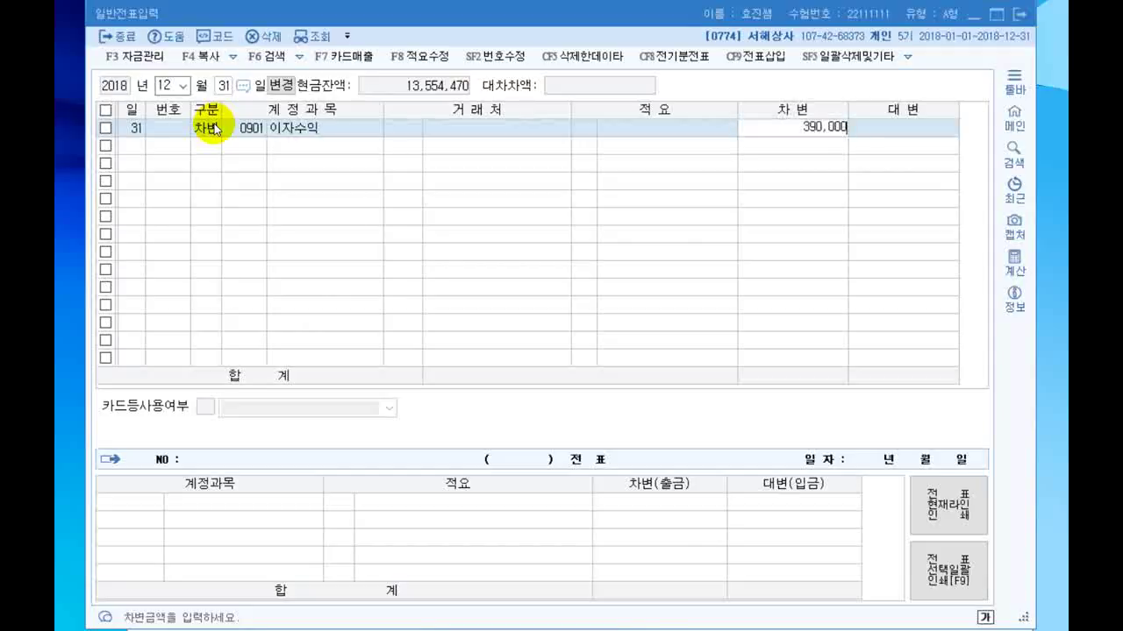
{"action": "key", "text": "Return"}
Step: Add the matching 대변 line for 선수수익 of 390,000 to the December 31 voucher
{"action": "type", "text": "4"}
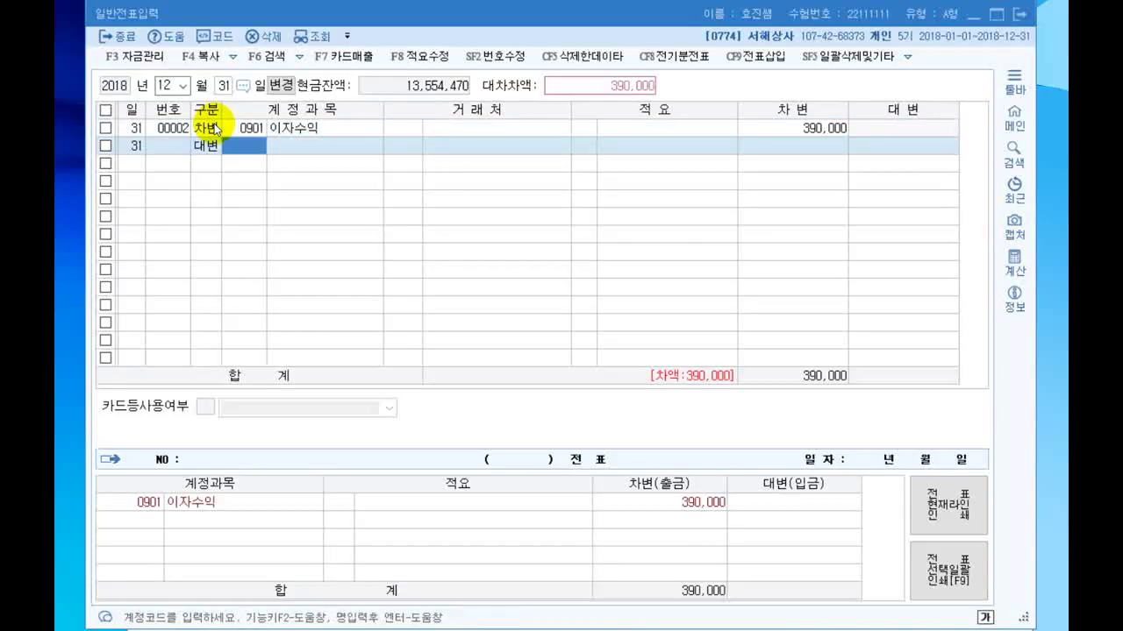
{"action": "type", "text": "선급"}
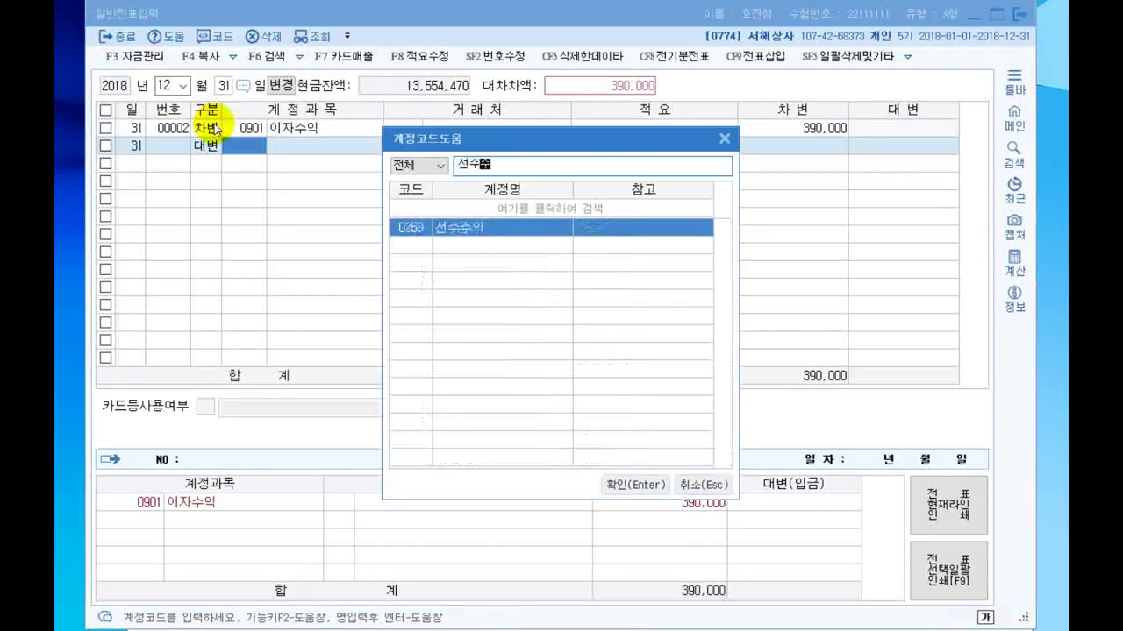
{"action": "type", "text": "수익"}
{"action": "key", "text": "Return"}
{"action": "key", "text": "Return"}
{"action": "key", "text": "Return"}
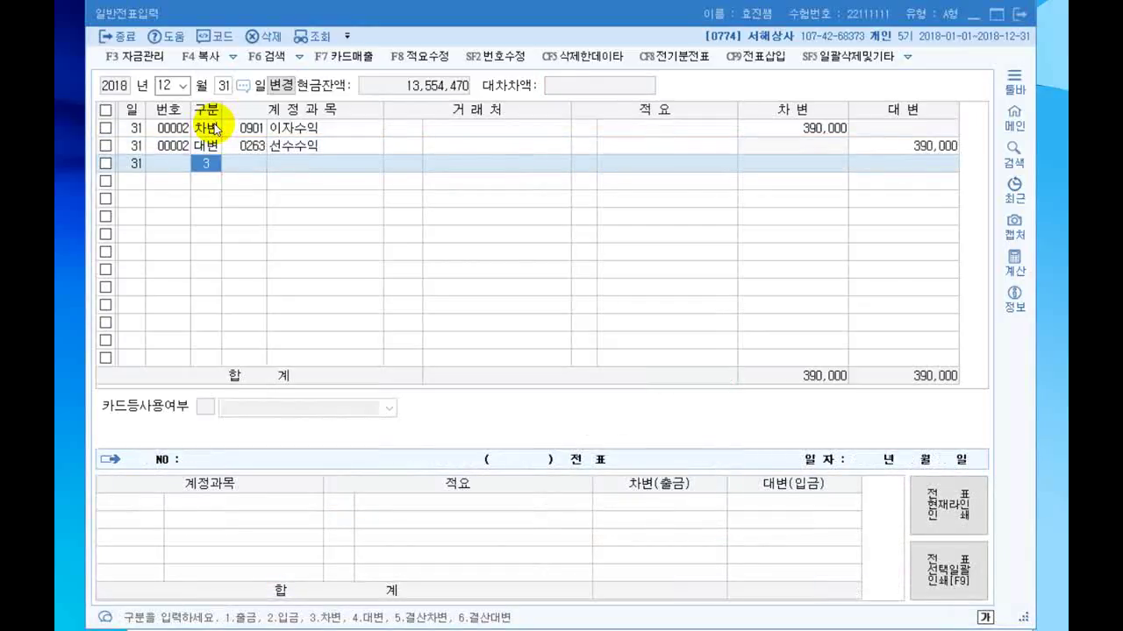
Step: Start the second December 31 voucher with a 차변 line for 잡손실 of 120,000
{"action": "type", "text": "3잡손실"}
{"action": "key", "text": "Return"}
{"action": "key", "text": "Return"}
{"action": "key", "text": "Return"}
{"action": "type", "text": "120000"}
{"action": "key", "text": "Return"}
Step: Balance the 잡손실 voucher with a 대변 line for 현금과부족 of 120,000
{"action": "type", "text": "4"}
{"action": "key", "text": "Return"}
{"action": "type", "text": "현금과"}
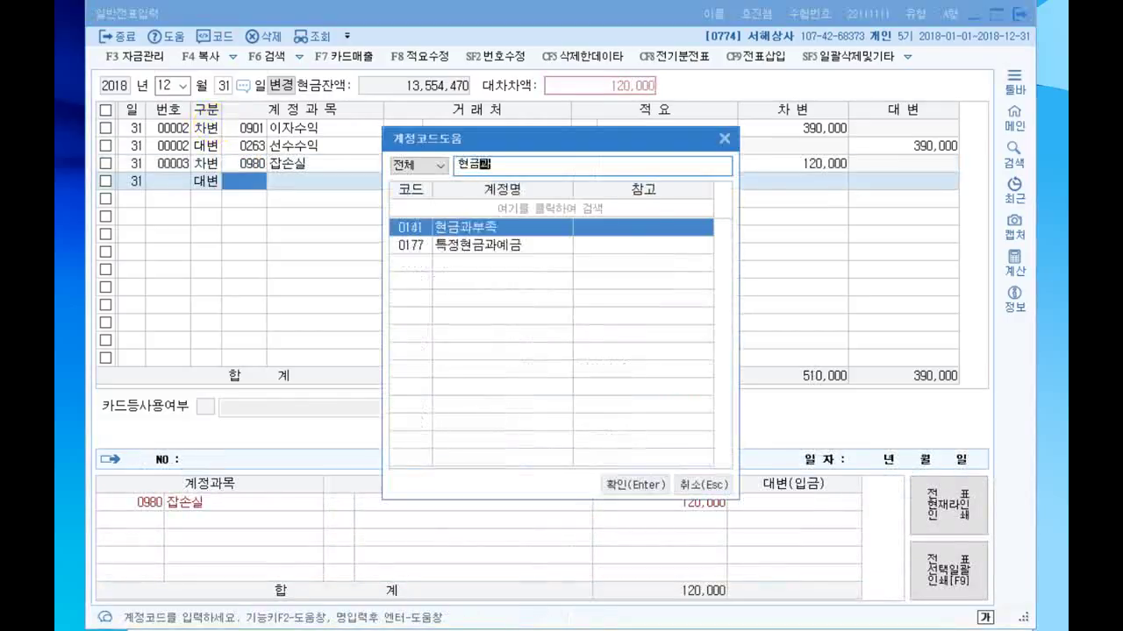
{"action": "key", "text": "Return"}
{"action": "key", "text": "Return"}
{"action": "key", "text": "Return"}
{"action": "key", "text": "Return"}
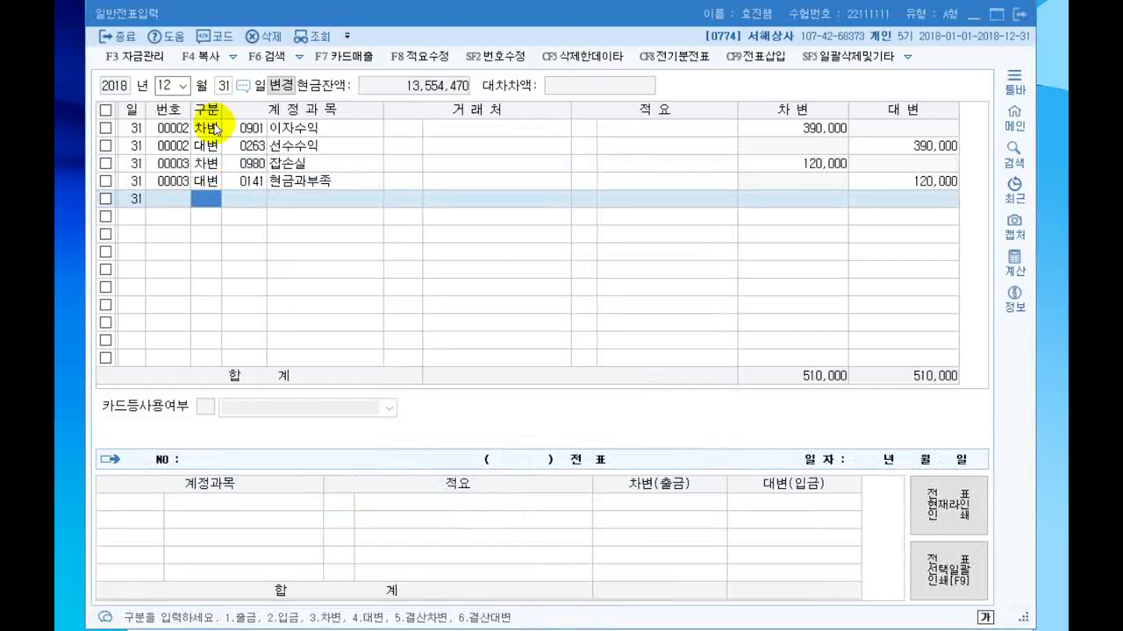
Step: Start the third December 31 voucher with a 차변 line for 가수금 of 550,000
{"action": "type", "text": "3"}
{"action": "key", "text": "Return"}
{"action": "type", "text": "가수금"}
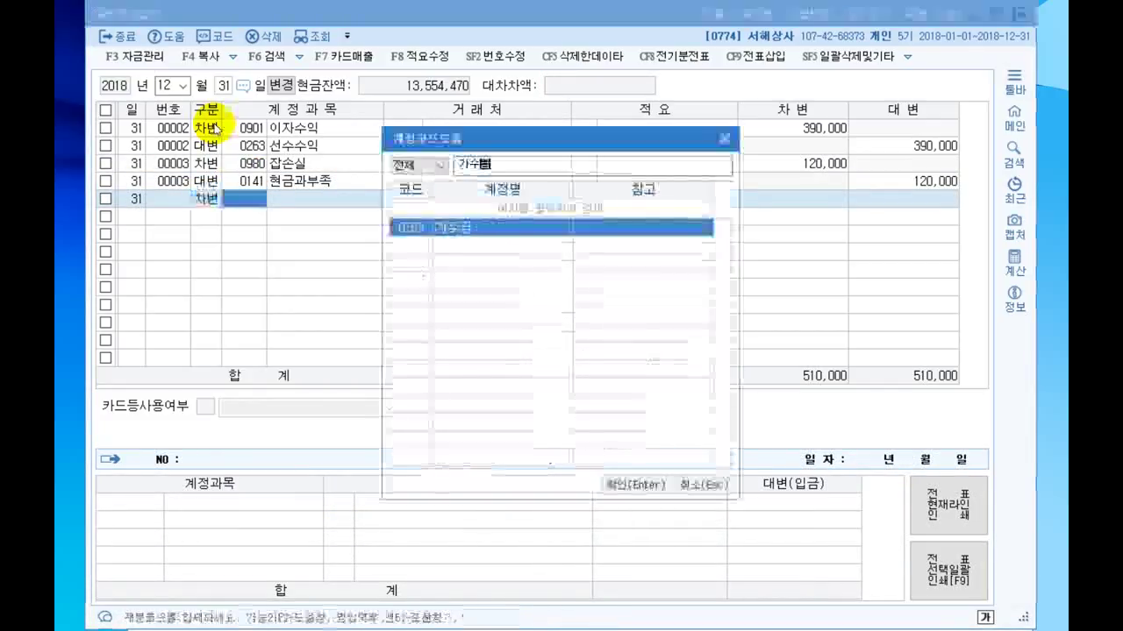
{"action": "key", "text": "Return"}
{"action": "key", "text": "Return"}
{"action": "type", "text": "5500000"}
{"action": "key", "text": "Return"}
Step: Balance the 가수금 voucher with a 대변 line for 외상매출금 of 550,000, assigning 행복상사 as the 거래처
{"action": "type", "text": "4"}
{"action": "key", "text": "Return"}
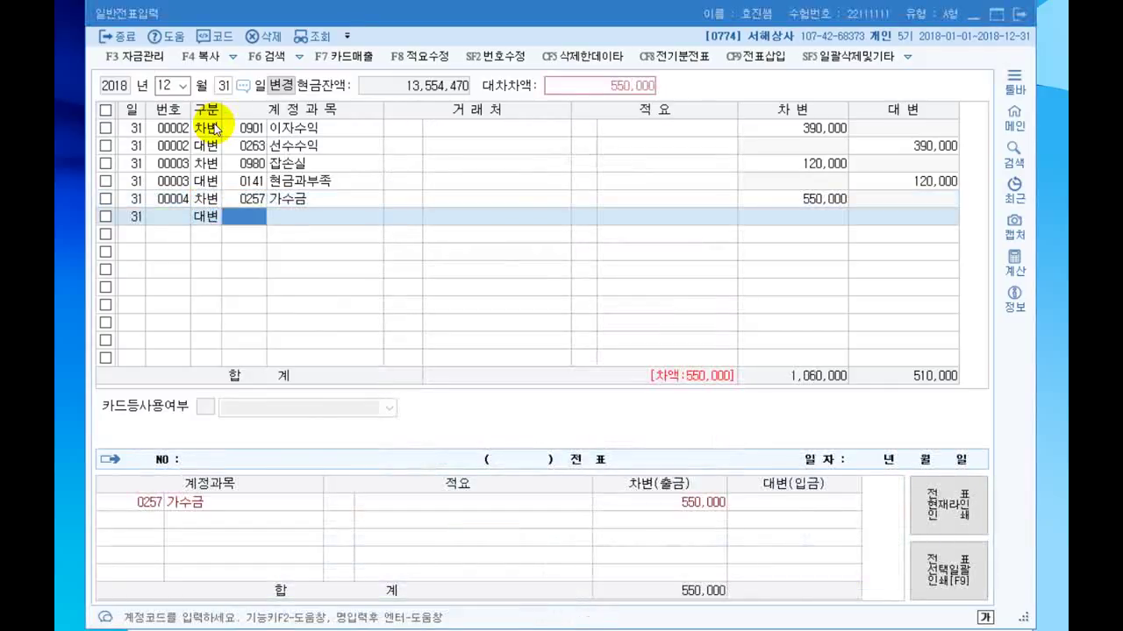
{"action": "type", "text": "외상매출"}
{"action": "key", "text": "Return"}
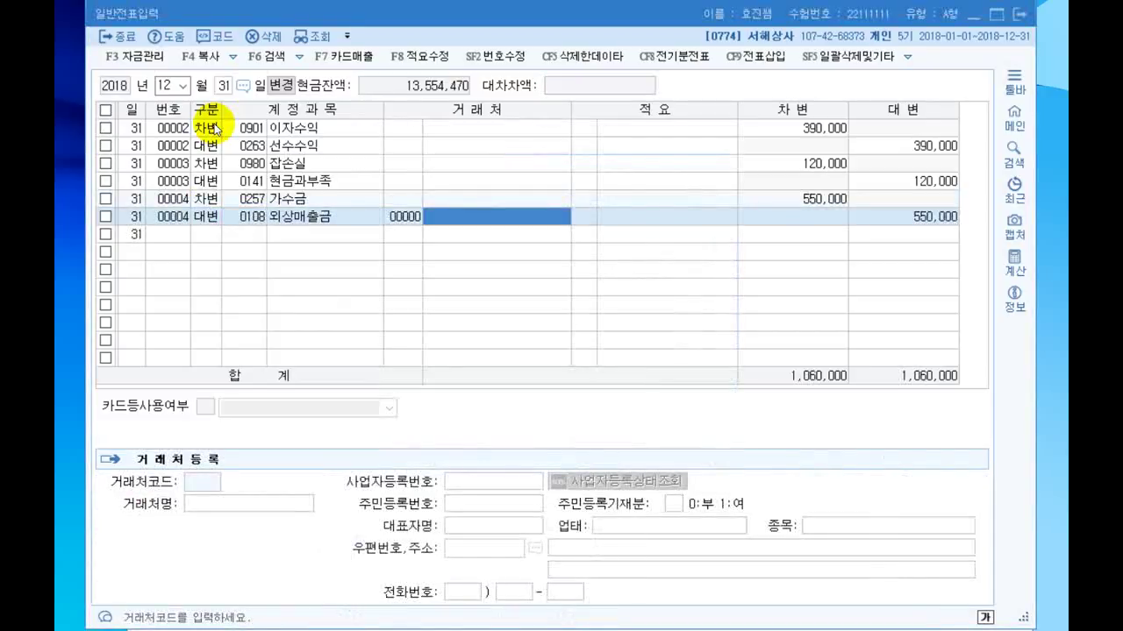
{"action": "type", "text": "행복"}
{"action": "key", "text": "Return"}
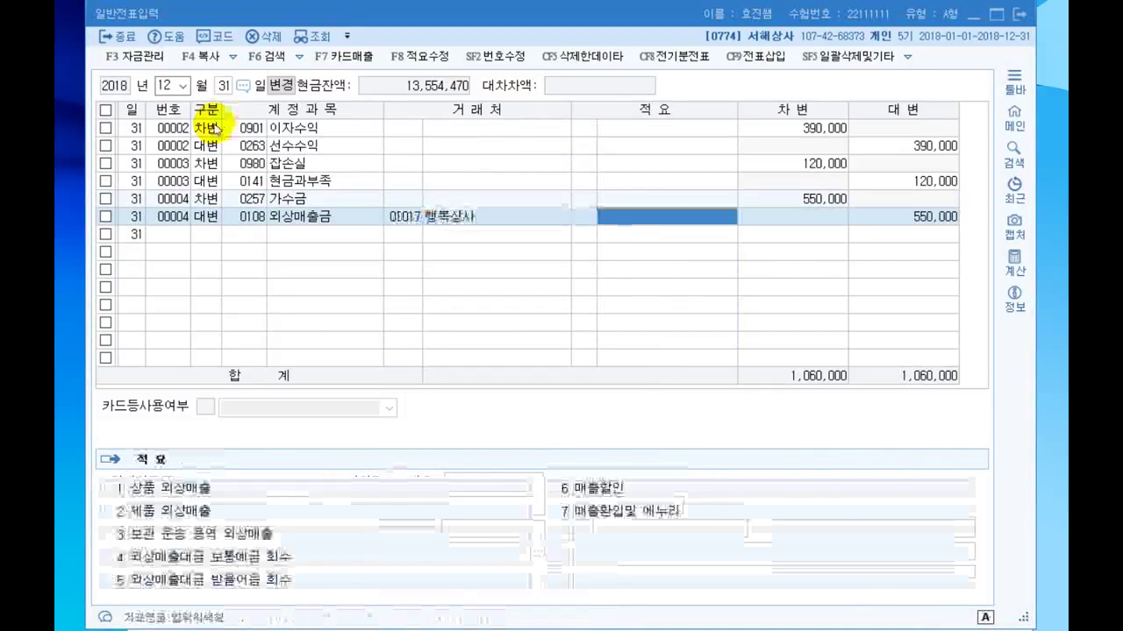
{"action": "key", "text": "Return"}
{"action": "key", "text": "Return"}
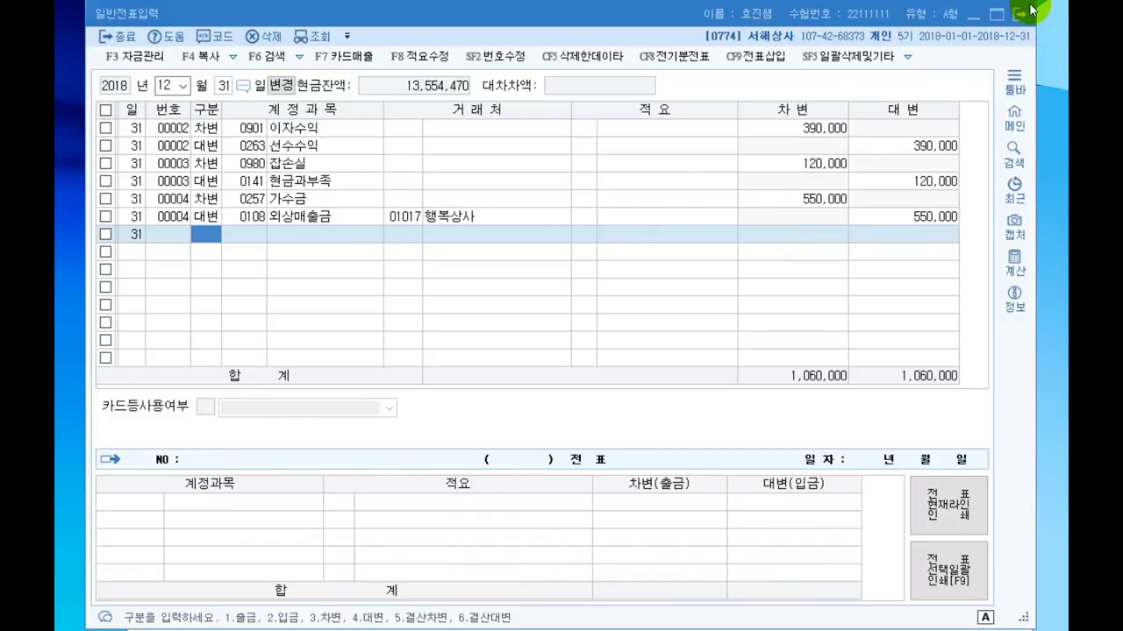
Step: Check question 06-4 on the 1% 대손충당금, and reload the 합계잔액시산표 for December 31, 2018
{"action": "key", "text": "alt+Tab"}
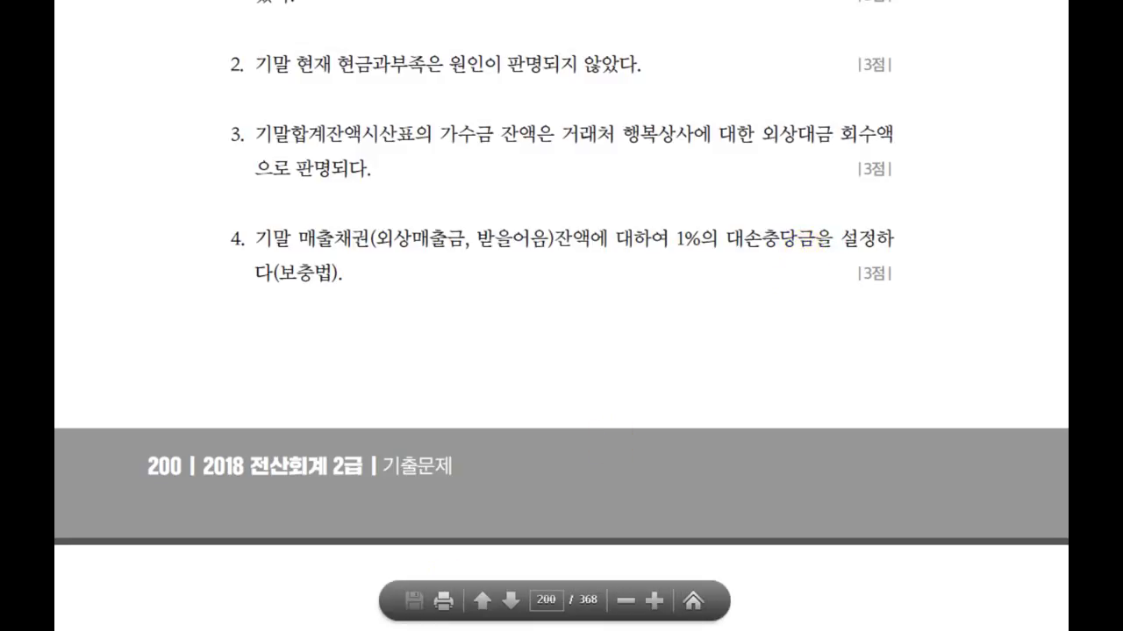
{"action": "key", "text": "alt+Tab"}
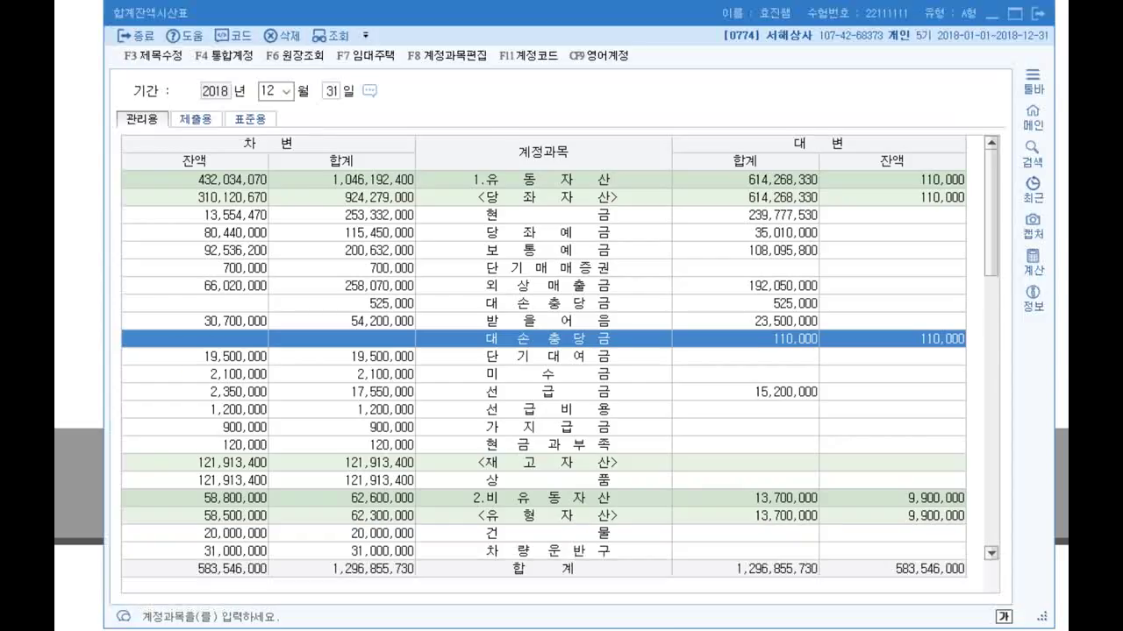
{"action": "left_click", "coordinate": [418, 271]}
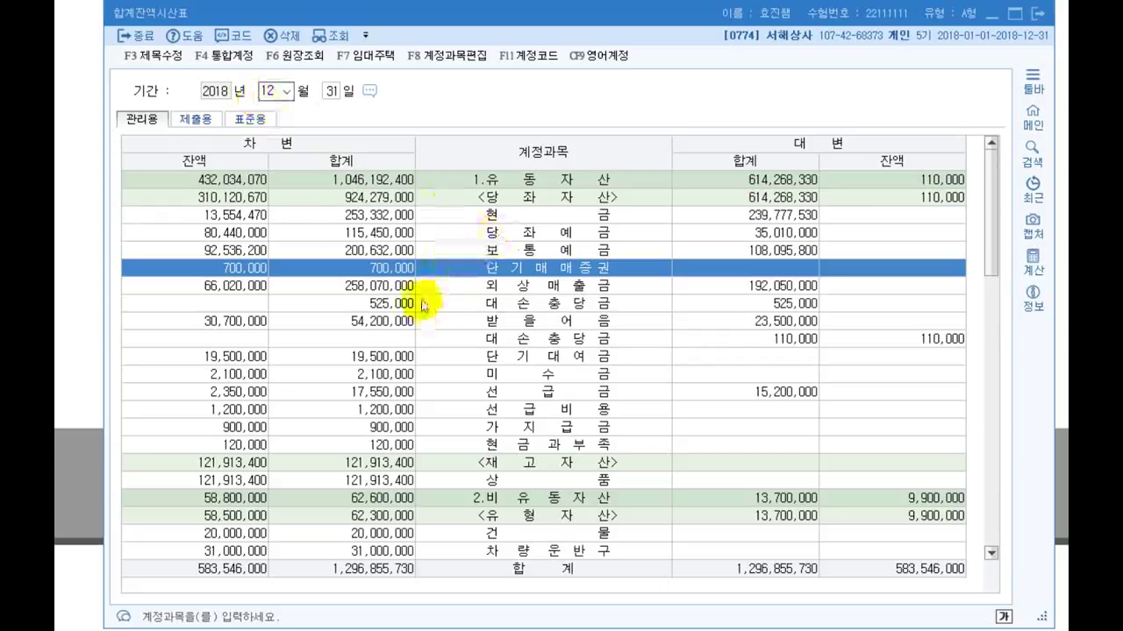
{"action": "left_click", "coordinate": [282, 99]}
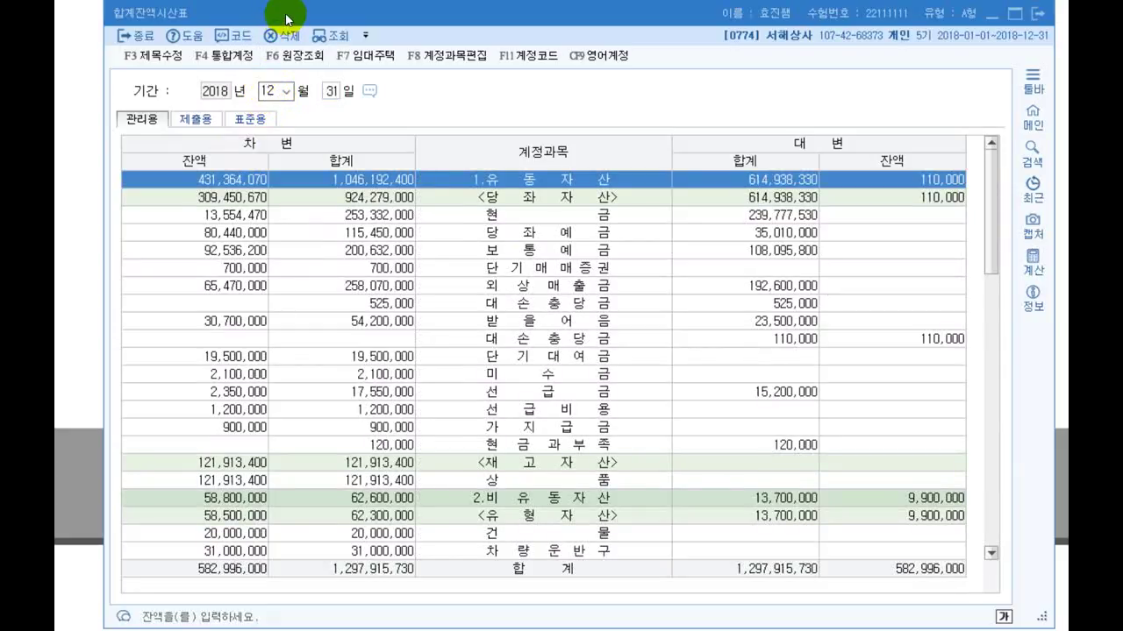
{"action": "left_click", "coordinate": [275, 90]}
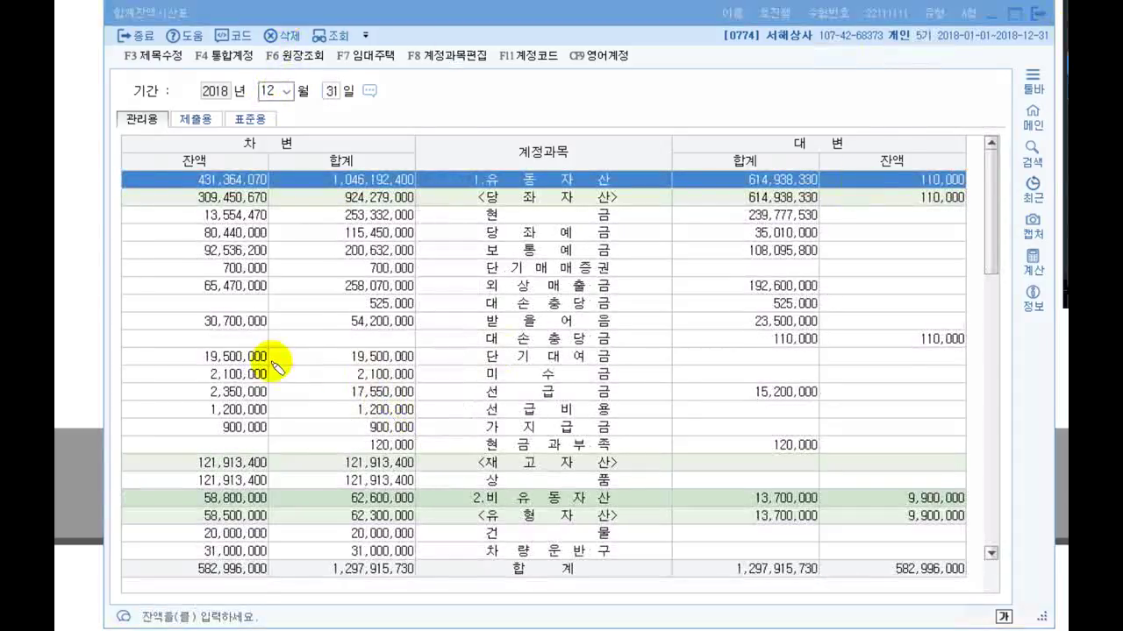
Step: Highlight the 외상매출금 and 받을어음 accounts, their 차변 balances and both 대손충당금 balances in the trial balance
{"action": "left_click_drag", "start_coordinate": [483, 285], "coordinate": [624, 285]}
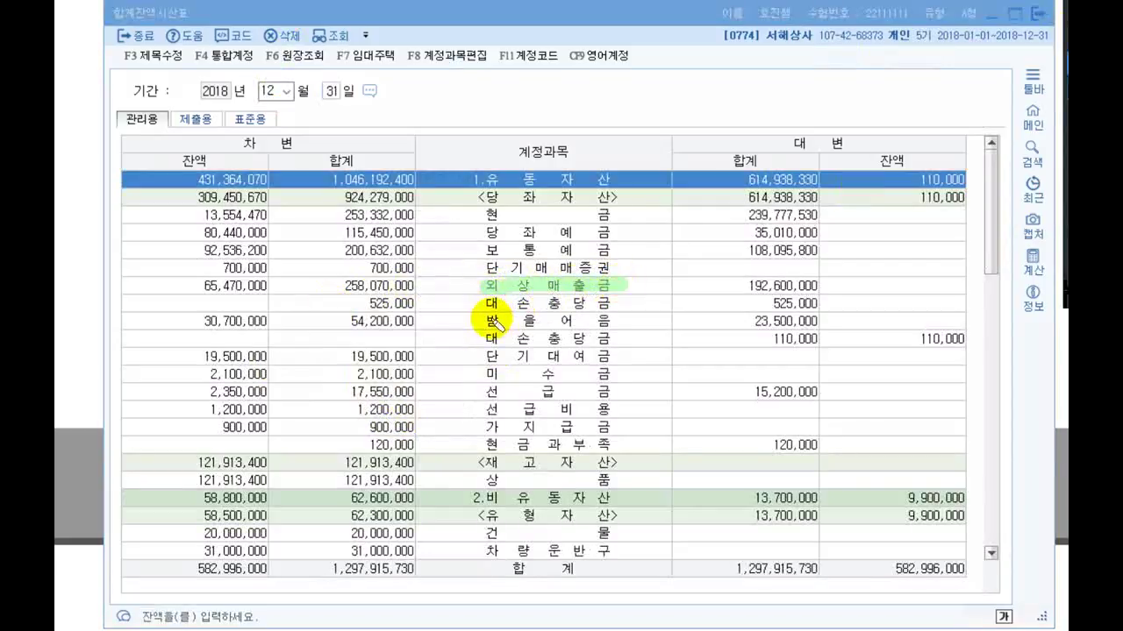
{"action": "left_click_drag", "start_coordinate": [480, 320], "coordinate": [606, 325]}
{"action": "left_click_drag", "start_coordinate": [186, 285], "coordinate": [268, 290]}
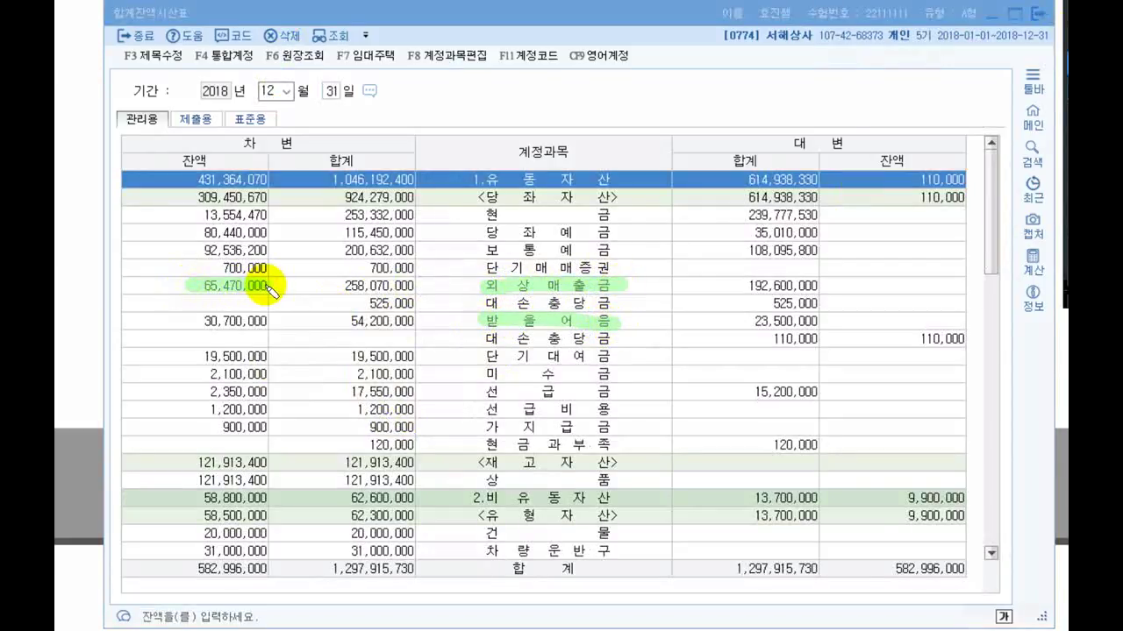
{"action": "left_click_drag", "start_coordinate": [188, 321], "coordinate": [269, 325]}
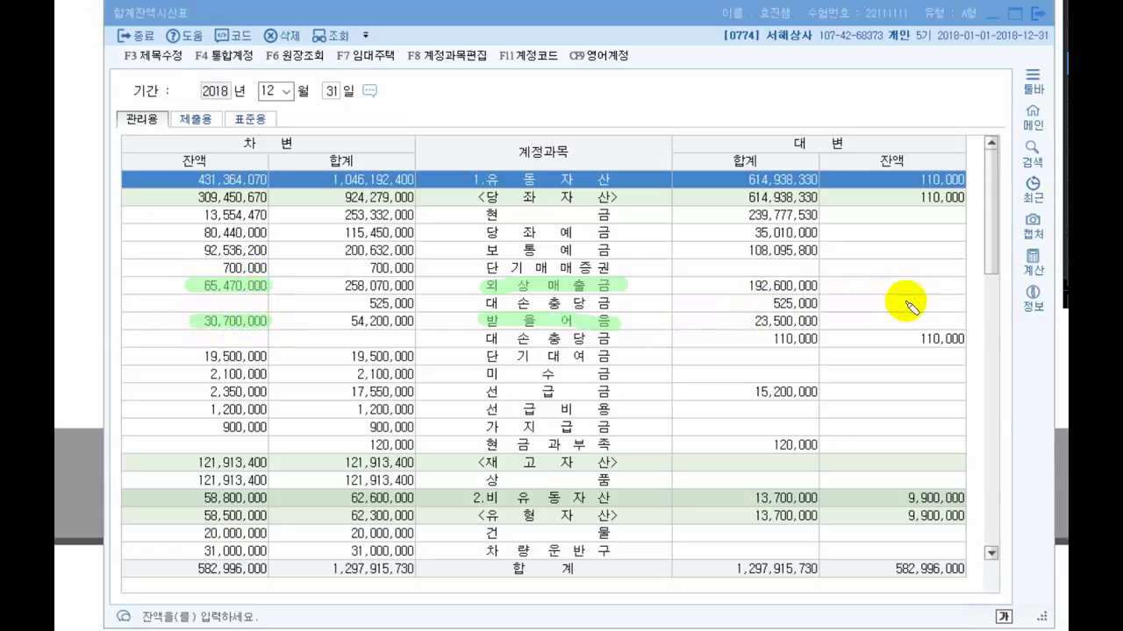
{"action": "left_click_drag", "start_coordinate": [905, 303], "coordinate": [960, 307]}
{"action": "left_click_drag", "start_coordinate": [909, 341], "coordinate": [963, 342]}
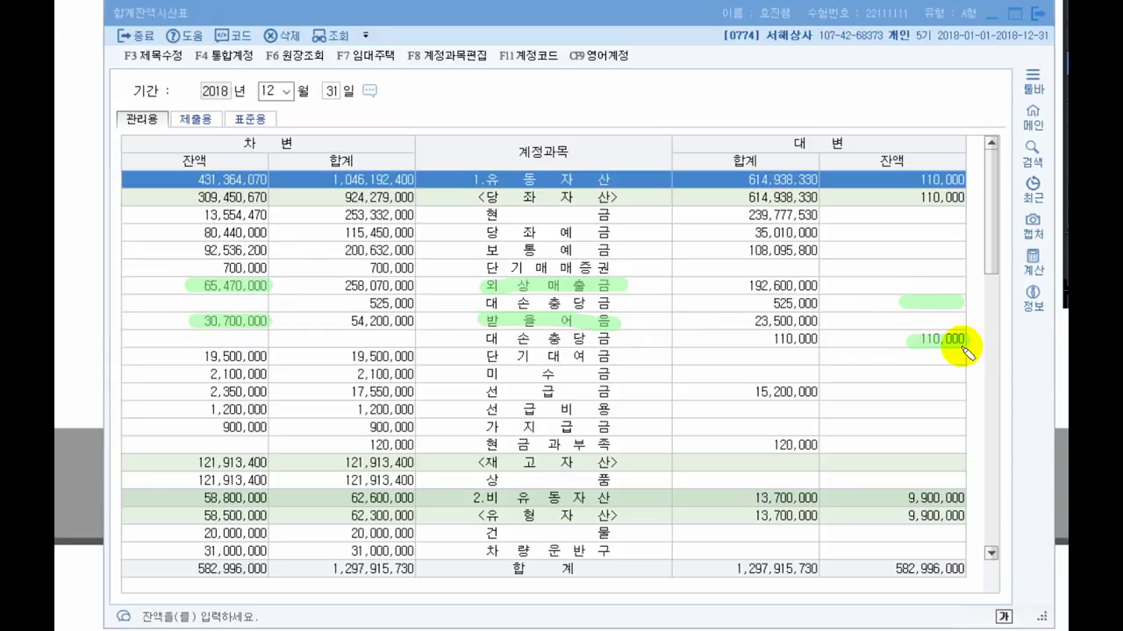
Step: Switch to Notepad and note the 외상매출금 calculation: 65,470,000 x 1% = 654,700
{"action": "key", "text": "alt+Tab"}
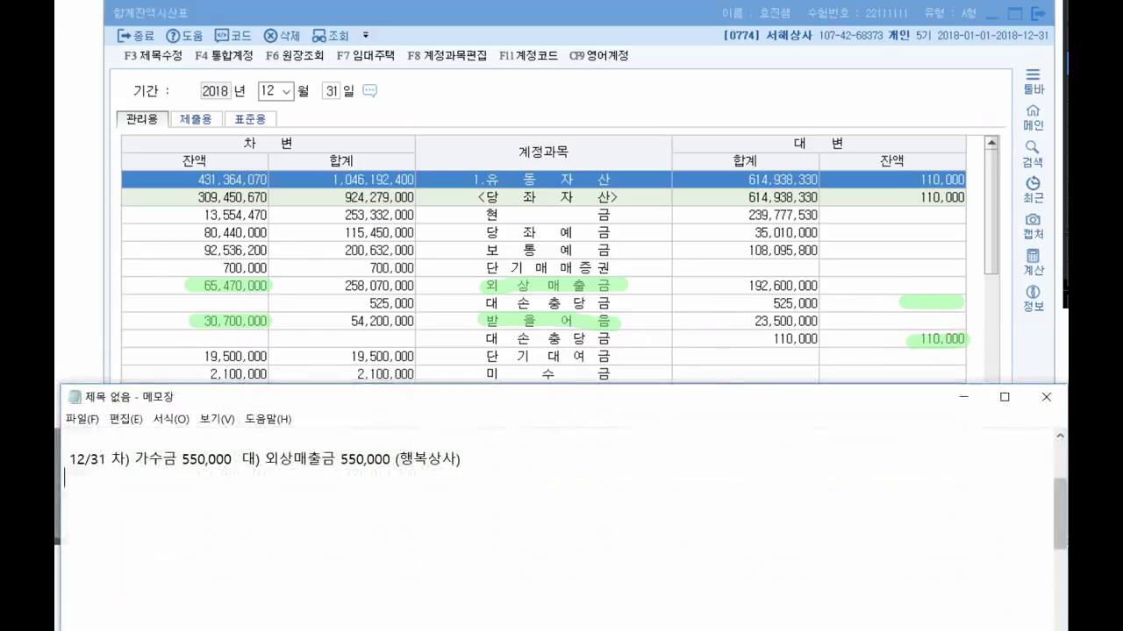
{"action": "type", "text": "외"}
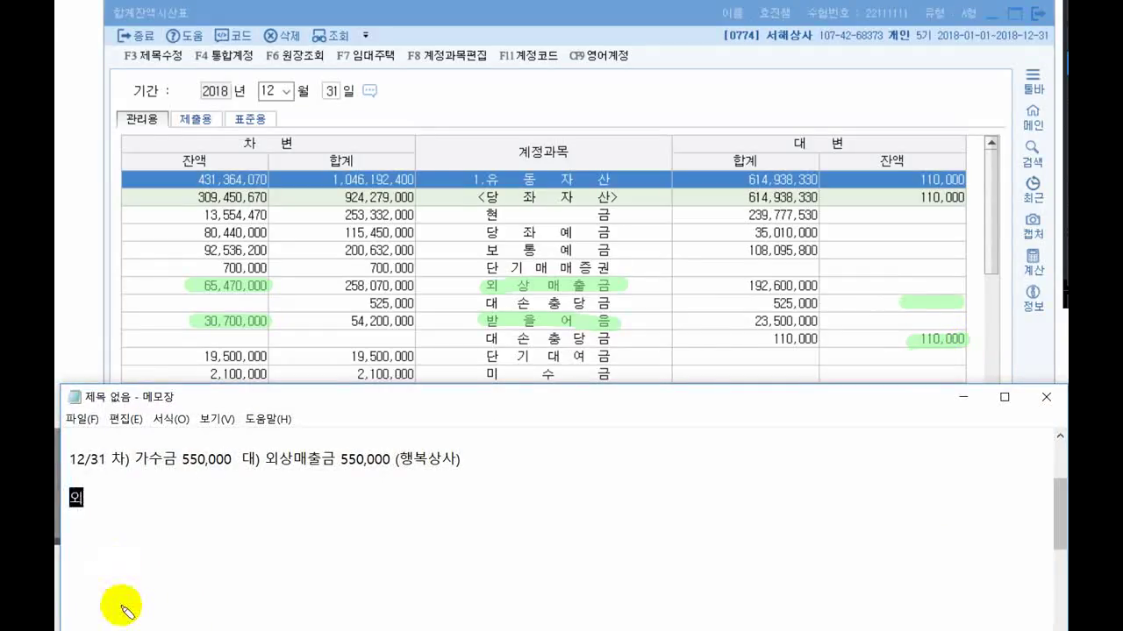
{"action": "type", "text": "상매출ㄱ금 "}
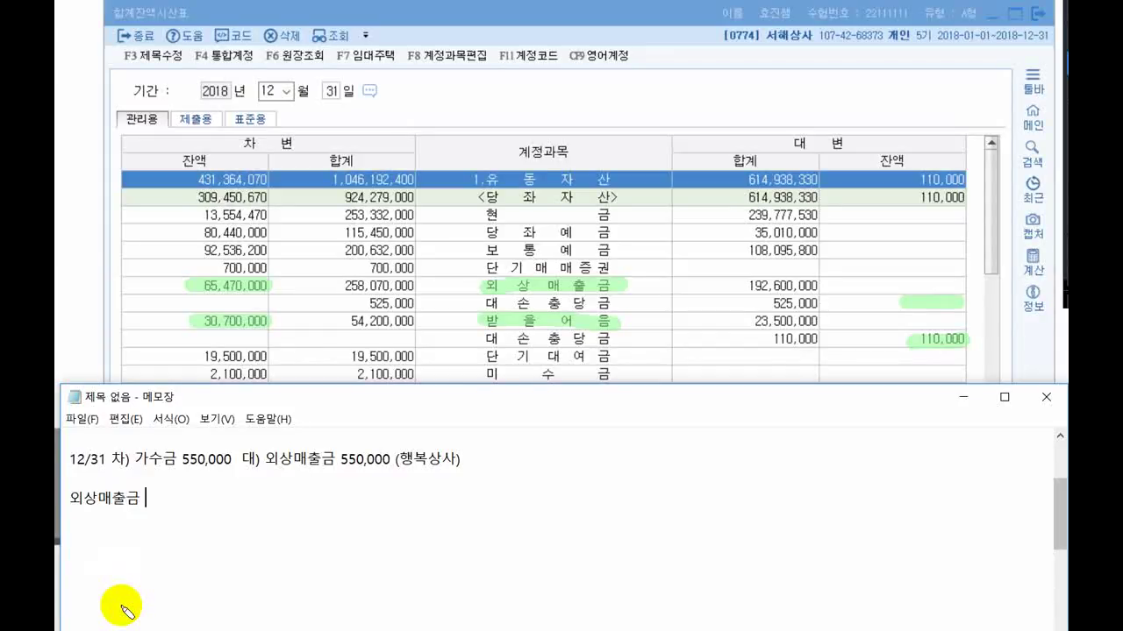
{"action": "type", "text": "65,470,000  x 1% = 654,700"}
{"action": "key", "text": "Return"}
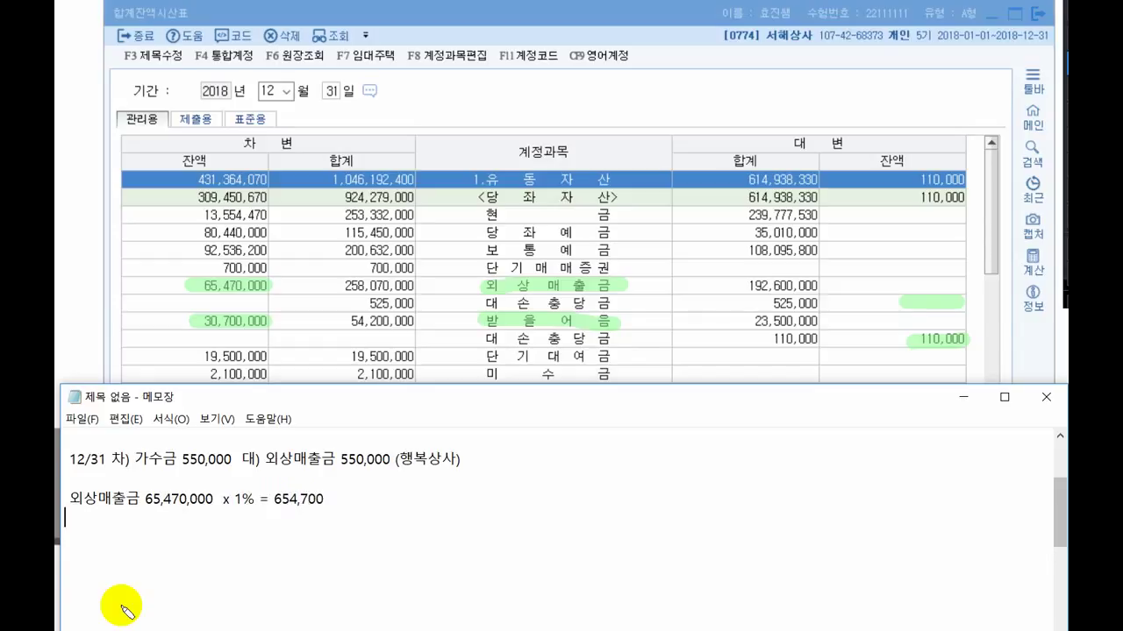
Step: Add the 받을어음 calculation to the notes: 30,700,000 x 1% = 307,000 - 110,000 = 197,000원
{"action": "type", "text": "ㅂㅏㄷㄱ응"}
{"action": "key", "text": "BackSpace"}
{"action": "key", "text": "BackSpace"}
{"action": "type", "text": "을어음  30,7"}
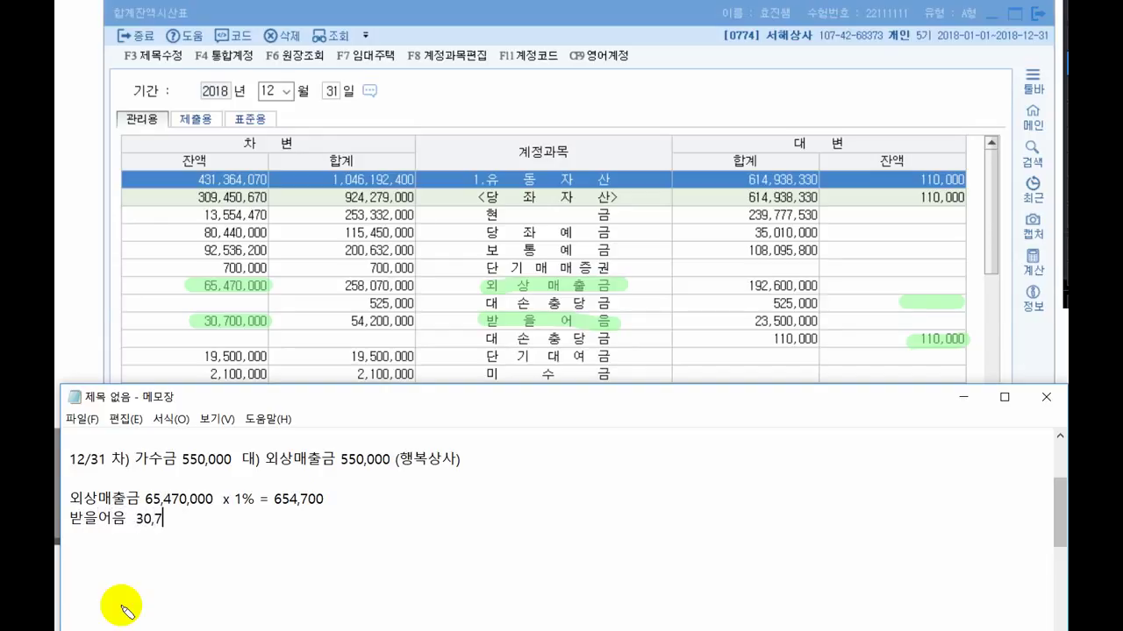
{"action": "type", "text": "00,000  x 1% = 307,000 - 110,000"}
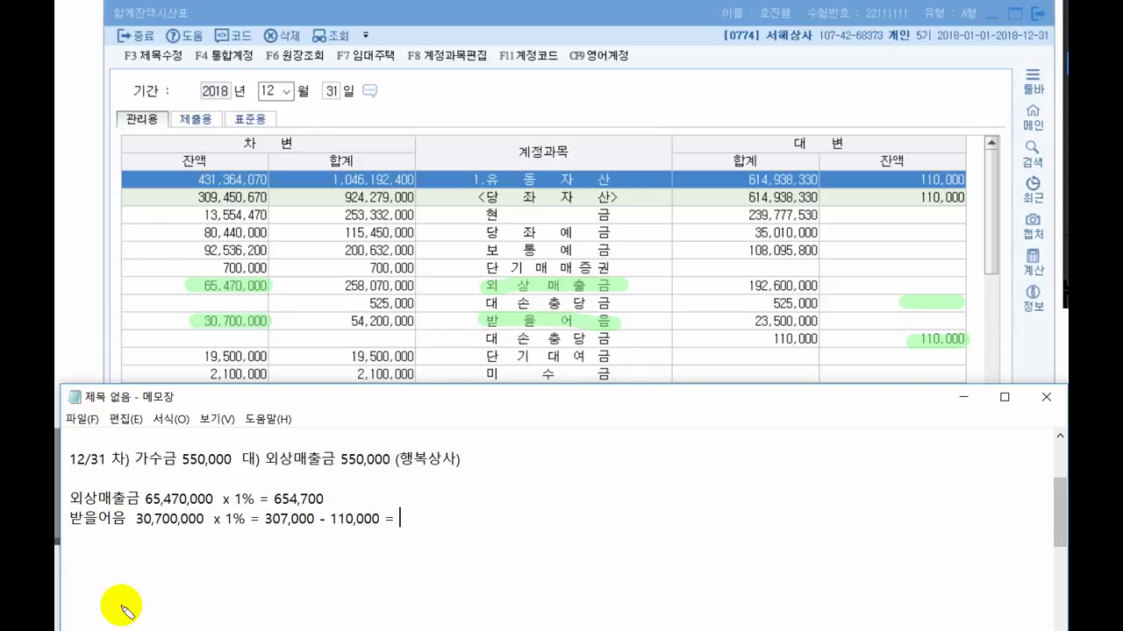
{"action": "type", "text": " = 197,000"}
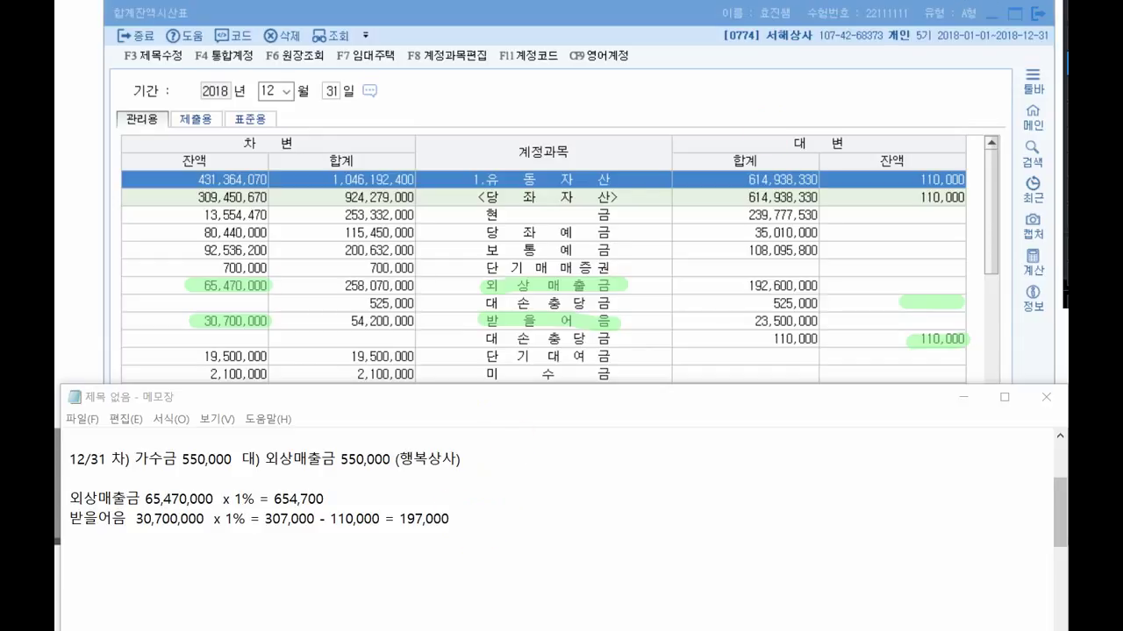
{"action": "left_click", "coordinate": [454, 519]}
{"action": "type", "text": "dnjs"}
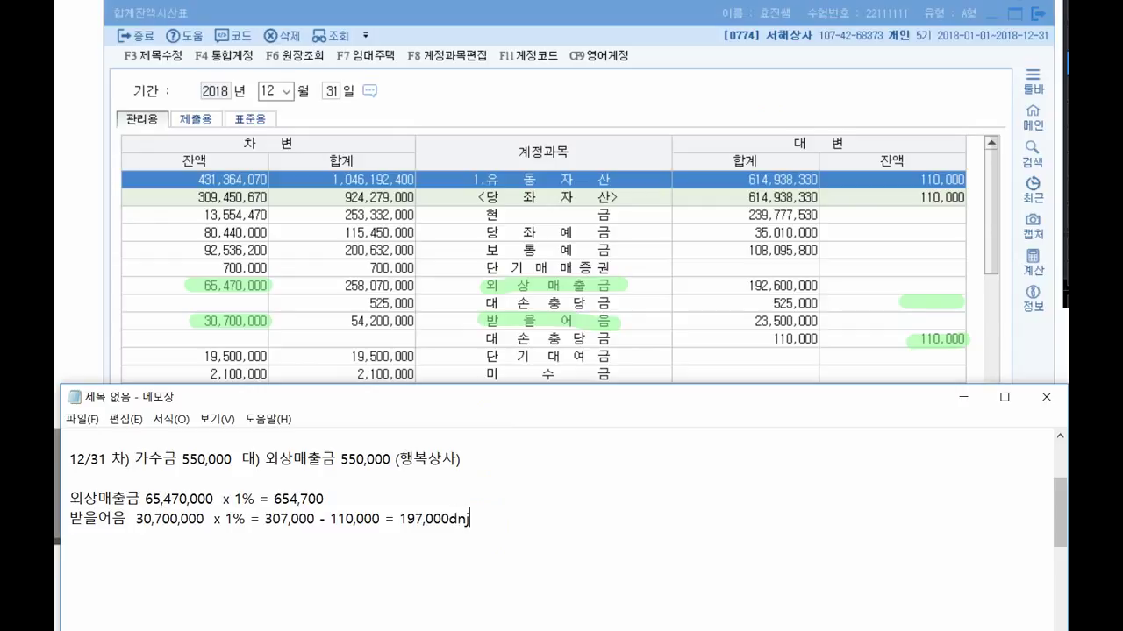
{"action": "key", "text": "BackSpace"}
{"action": "key", "text": "BackSpace"}
{"action": "key", "text": "BackSpace"}
{"action": "key", "text": "BackSpace"}
{"action": "type", "text": "원"}
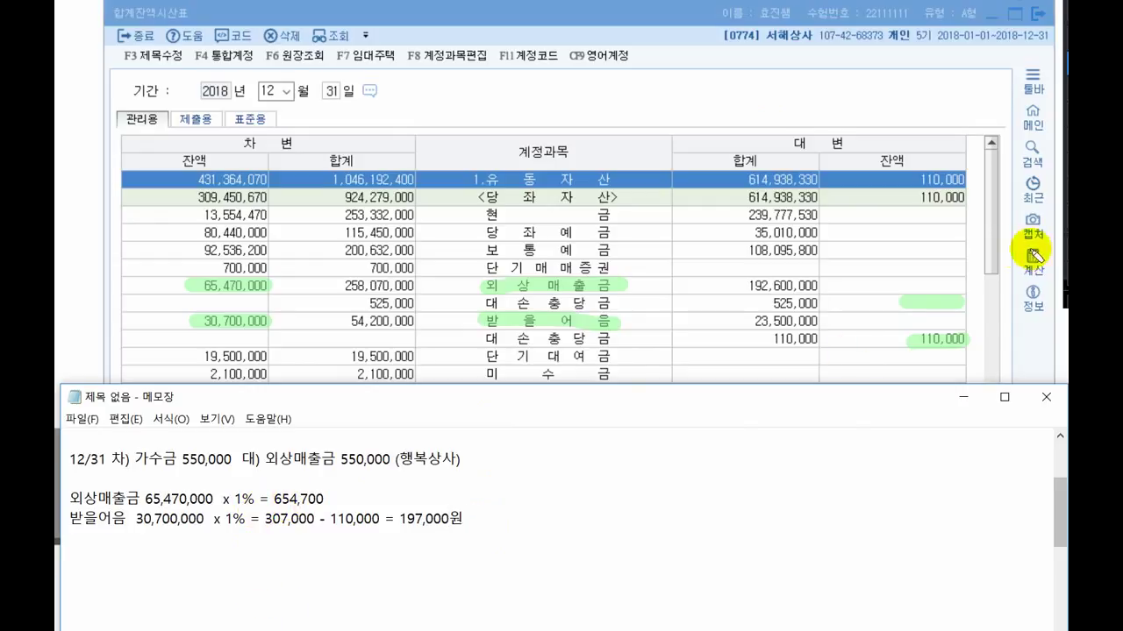
Step: Highlight both calculated allowance amounts and note the adjusting entry's 대손상각비 851,700 with a 대변 line for 대손충당금(109)
{"action": "left_click_drag", "start_coordinate": [274, 499], "coordinate": [325, 499]}
{"action": "left_click_drag", "start_coordinate": [399, 519], "coordinate": [468, 519]}
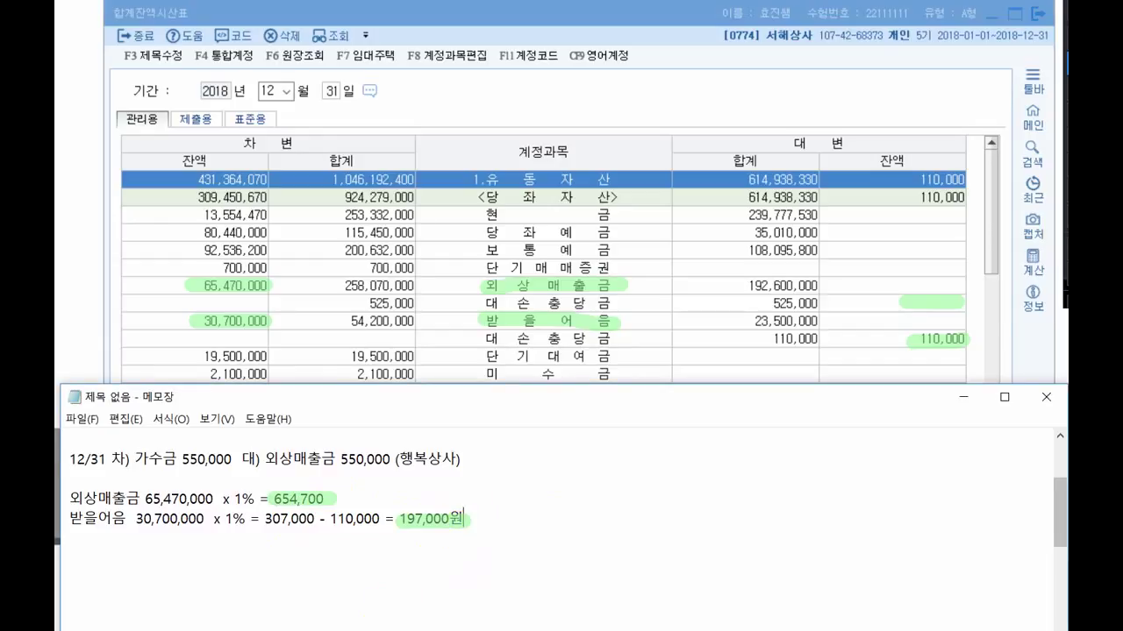
{"action": "type", "text": "대손상각비 "}
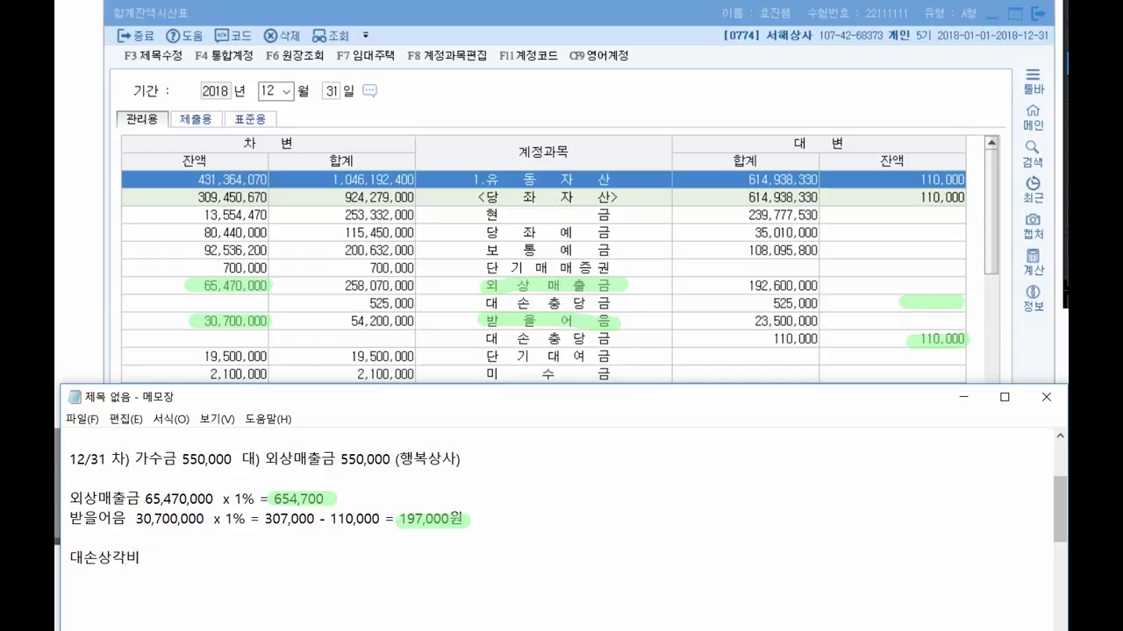
{"action": "type", "text": "851,700 대) 대손충당금(109"}
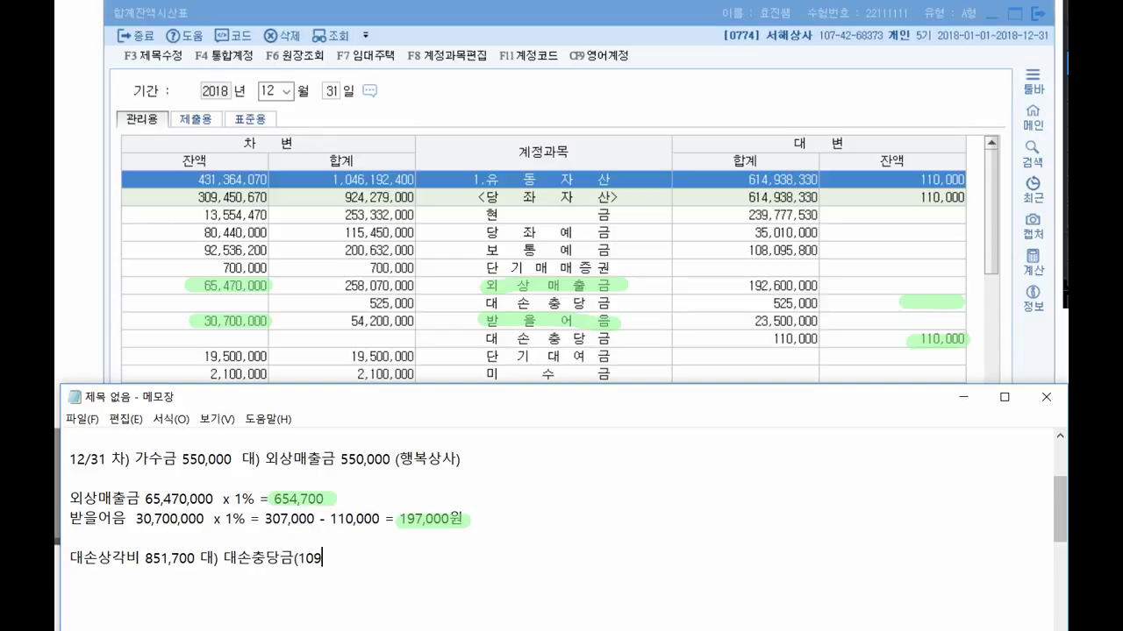
{"action": "type", "text": ") 6547,000"}
Step: Add 대손충당금(111) 197,000 to the noted entry and correct the 대손충당금(109) amount to 654,700
{"action": "key", "text": "Return"}
{"action": "type", "text": "대손충당금(111"}
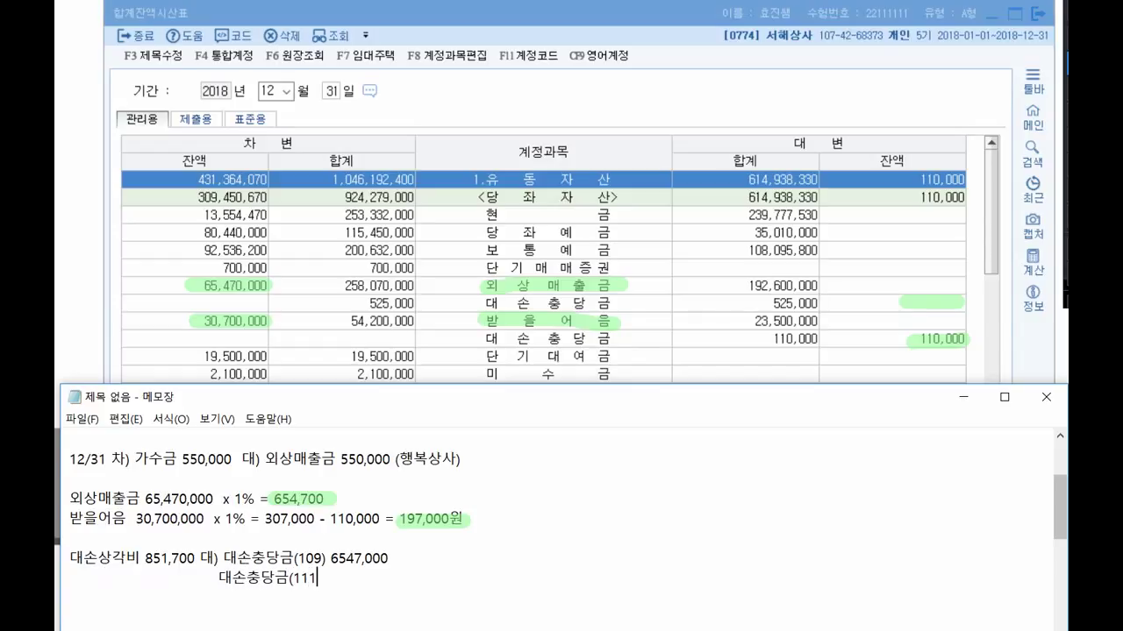
{"action": "type", "text": ") 197,00"}
{"action": "key", "text": "BackSpace"}
{"action": "type", "text": ",7"}
{"action": "key", "text": "Delete"}
{"action": "key", "text": "Escape"}
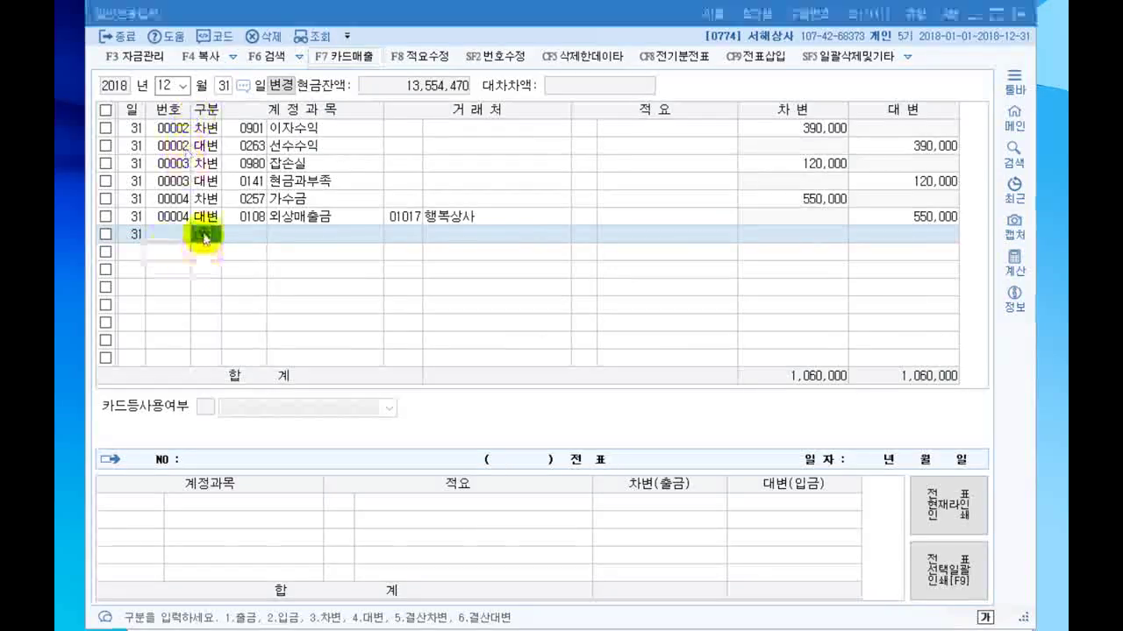
Step: In 일반전표입력, start the fourth December 31 voucher with a 차변 line for 대손상각비 (0835) of 851,700
{"action": "type", "text": "3"}
{"action": "key", "text": "Return"}
{"action": "key", "text": "F2"}
{"action": "type", "text": "대손상각"}
{"action": "key", "text": "Return"}
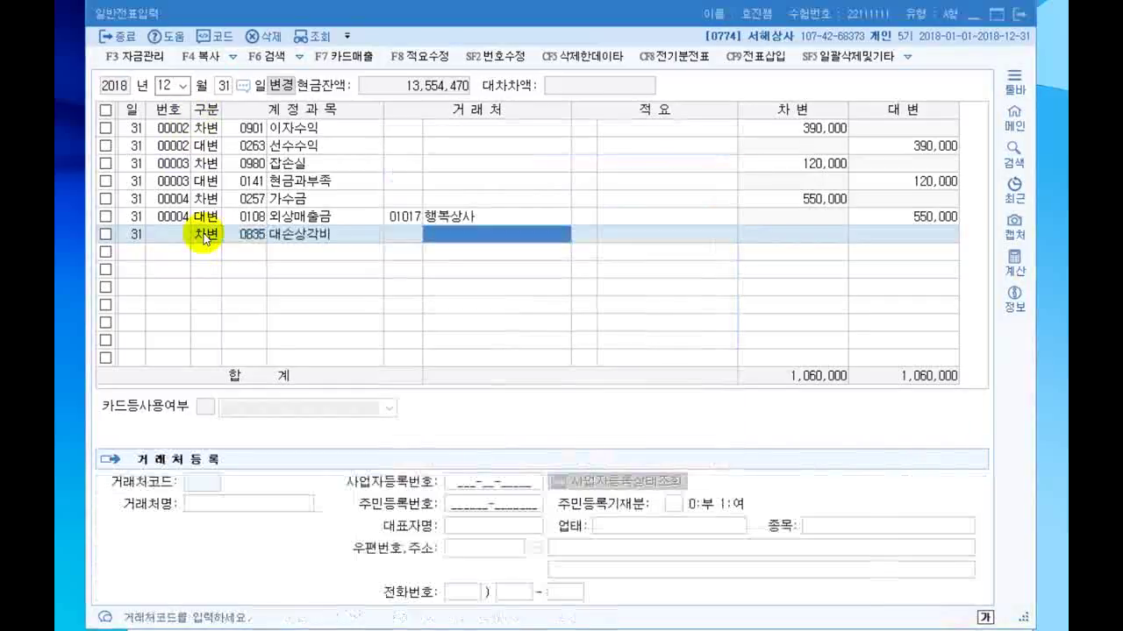
{"action": "key", "text": "Return"}
{"action": "key", "text": "Return"}
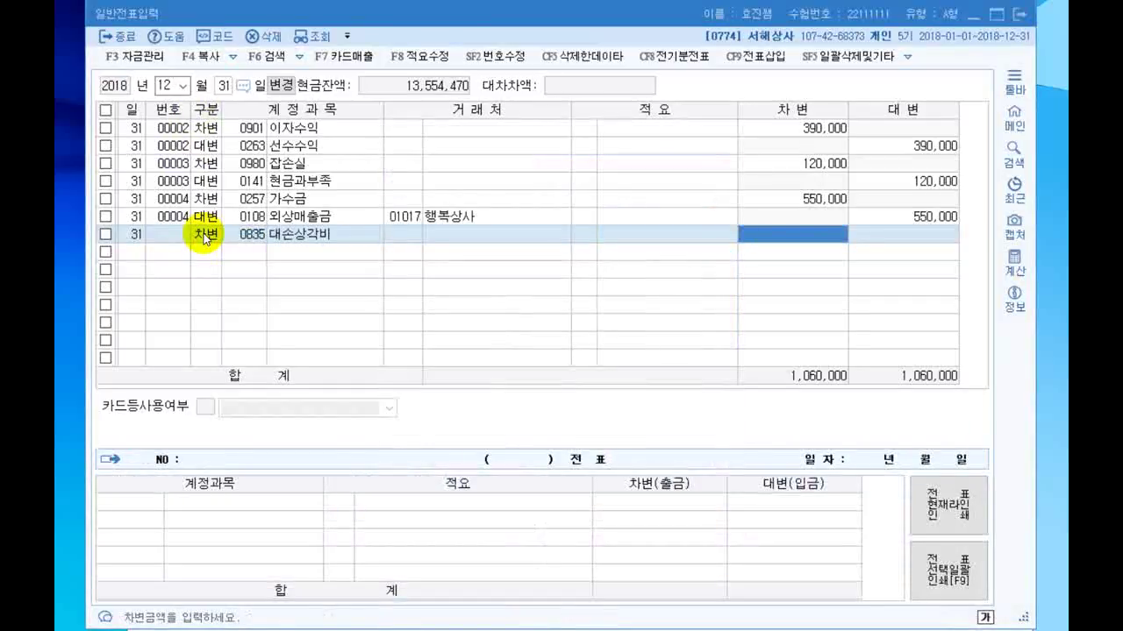
{"action": "type", "text": "851700"}
{"action": "key", "text": "Return"}
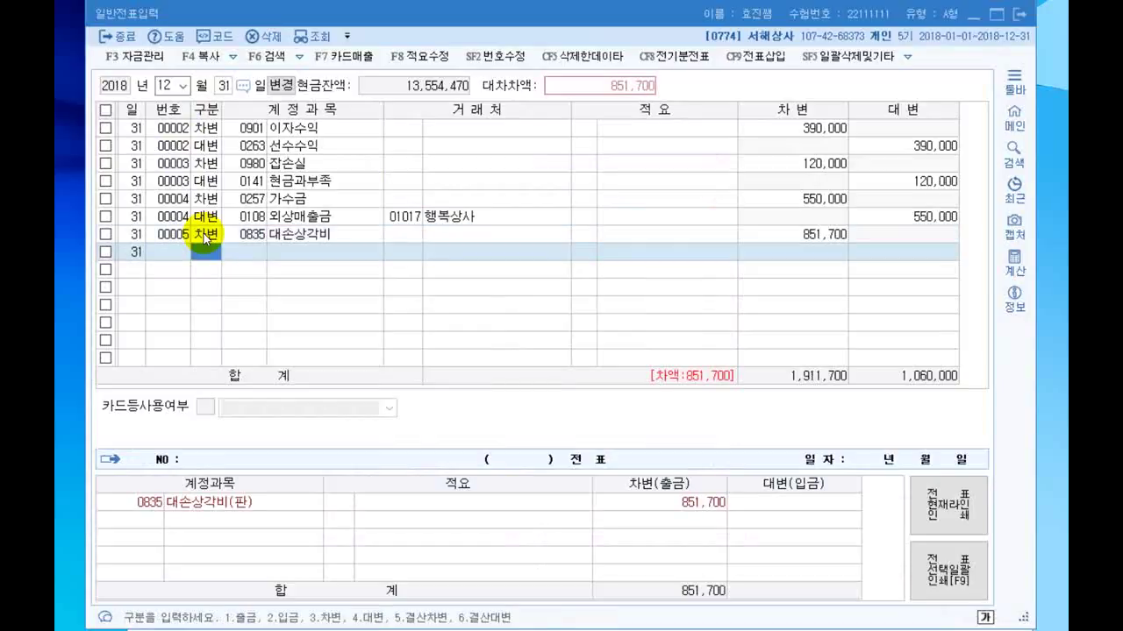
Step: Add a 대변 line for the 외상매출금 대손충당금 (0109) of 654,700 to the 대손상각비 voucher
{"action": "type", "text": "4"}
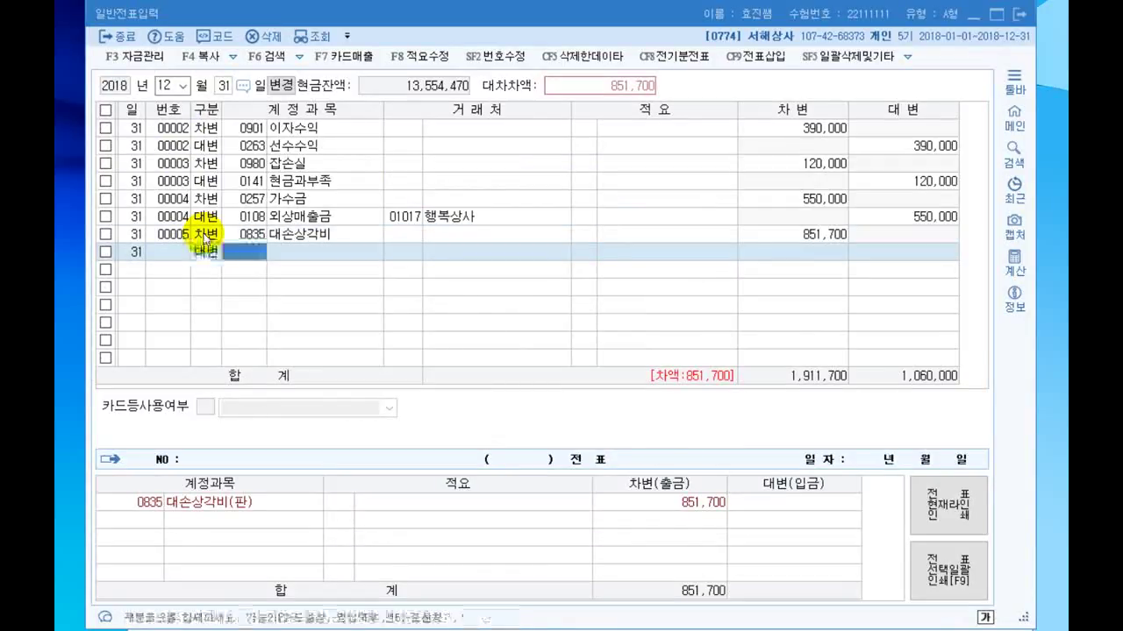
{"action": "type", "text": "대손충"}
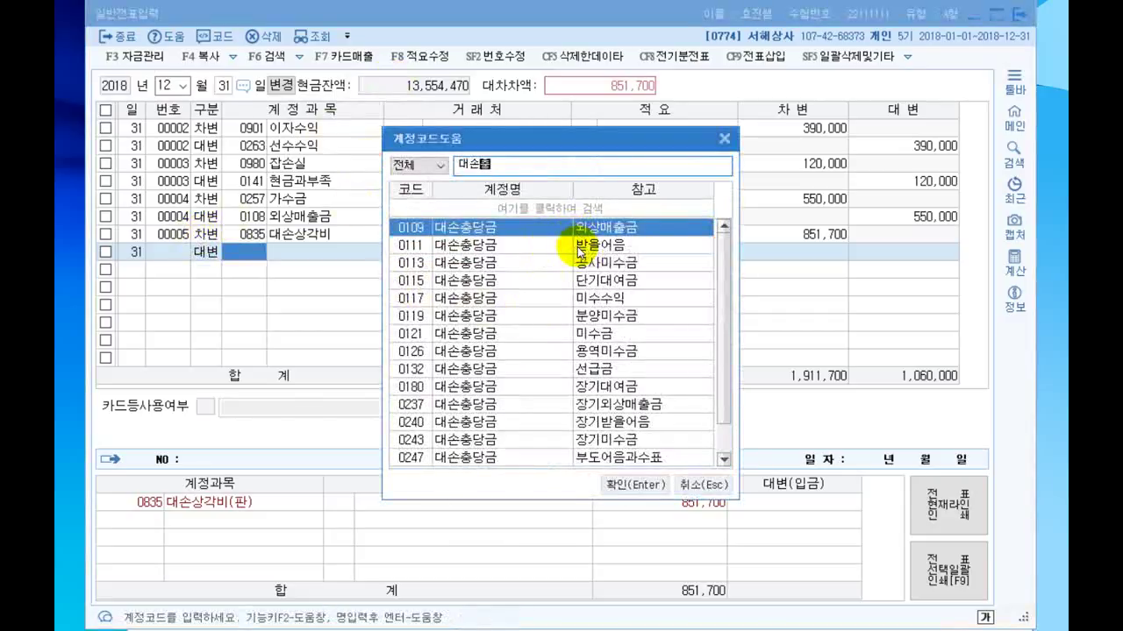
{"action": "double_click", "coordinate": [562, 229]}
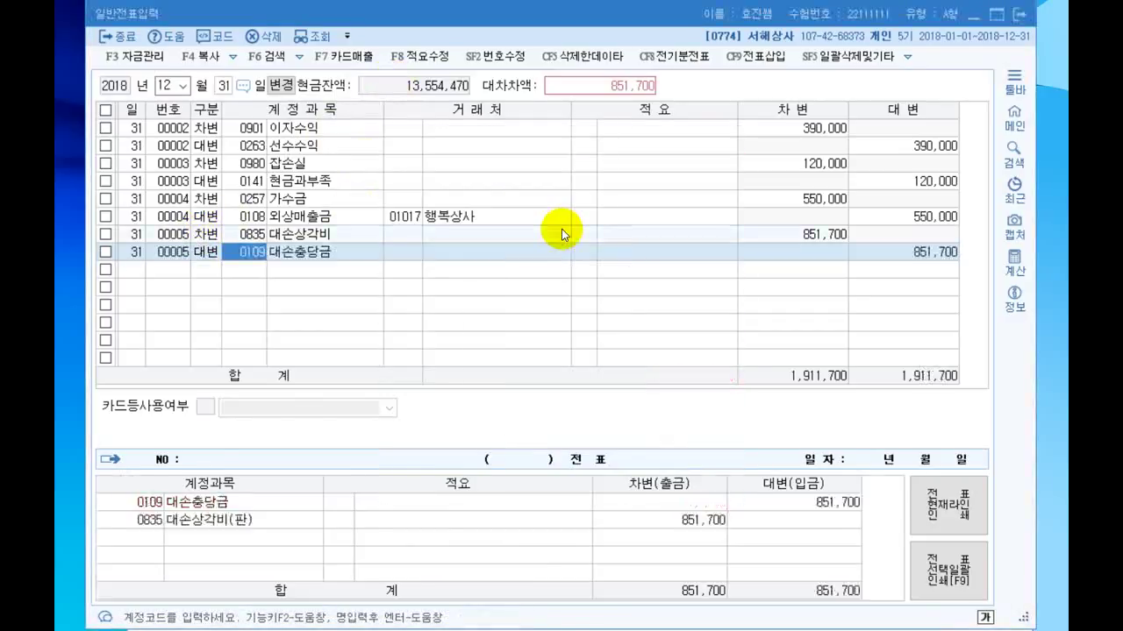
{"action": "key", "text": "Return"}
{"action": "type", "text": "6"}
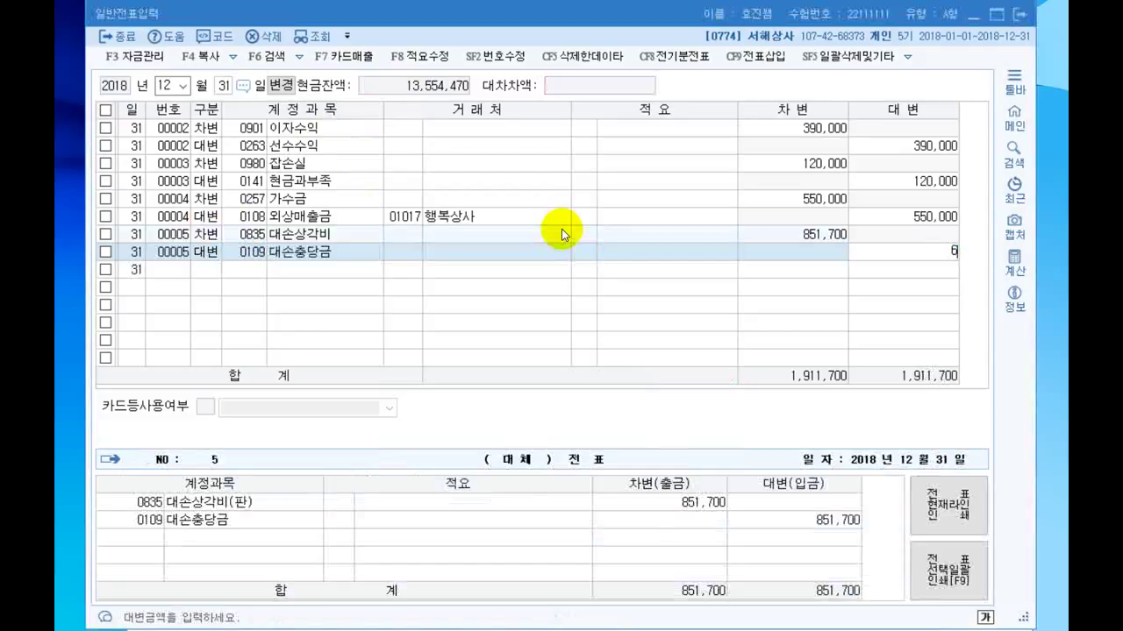
{"action": "type", "text": "54,700"}
{"action": "key", "text": "Return"}
Step: Balance the 대손상각비 voucher with a 대변 line for the 받을어음 대손충당금 (0111) of 197,000
{"action": "type", "text": "4"}
{"action": "key", "text": "Return"}
{"action": "type", "text": "110"}
{"action": "key", "text": "Return"}
{"action": "key", "text": "Left"}
{"action": "type", "text": "111"}
{"action": "key", "text": "Return"}
{"action": "key", "text": "Return"}
{"action": "key", "text": "Return"}
{"action": "key", "text": "Return"}
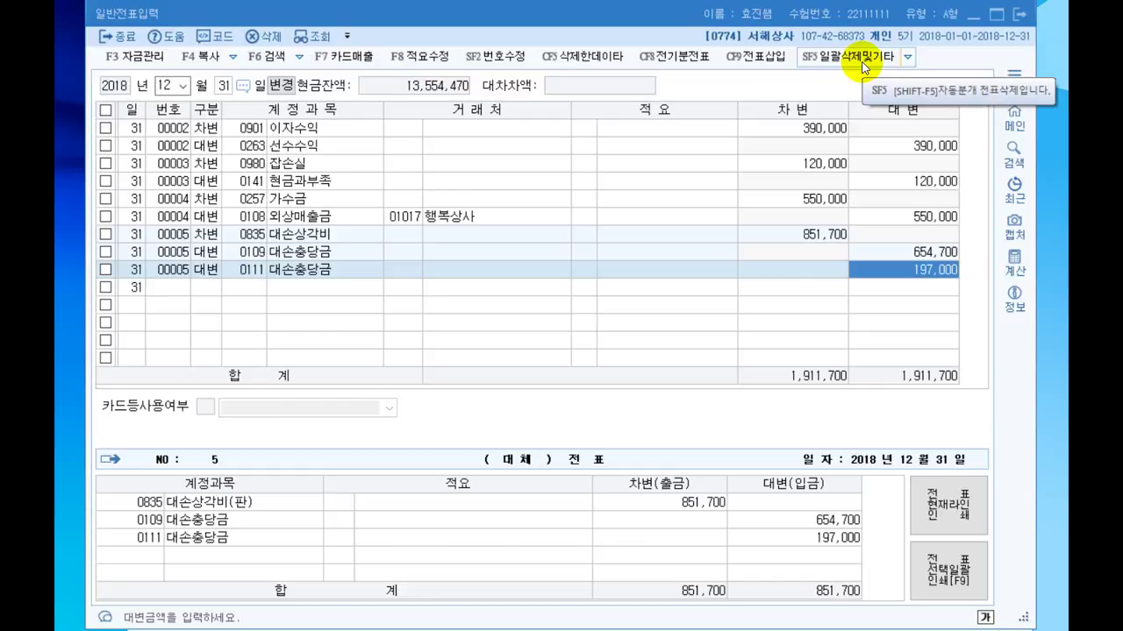
Step: Close 일반전표입력 and mark question 07-1's key terms: the 1월~6월 period, 상품, the highest purchase month and its amount
{"action": "left_click", "coordinate": [1019, 14]}
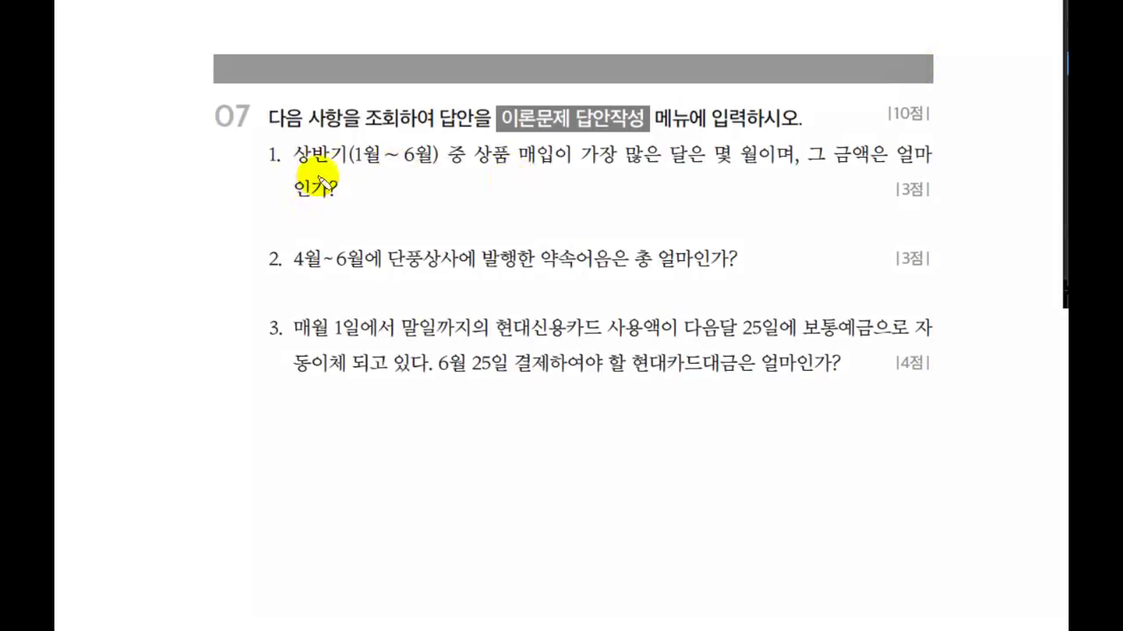
{"action": "left_click_drag", "start_coordinate": [293, 172], "coordinate": [445, 173]}
{"action": "mouse_move", "coordinate": [466, 142]}
{"action": "left_mouse_down"}
{"action": "mouse_move", "coordinate": [491, 172]}
{"action": "mouse_move", "coordinate": [517, 165]}
{"action": "left_mouse_up"}
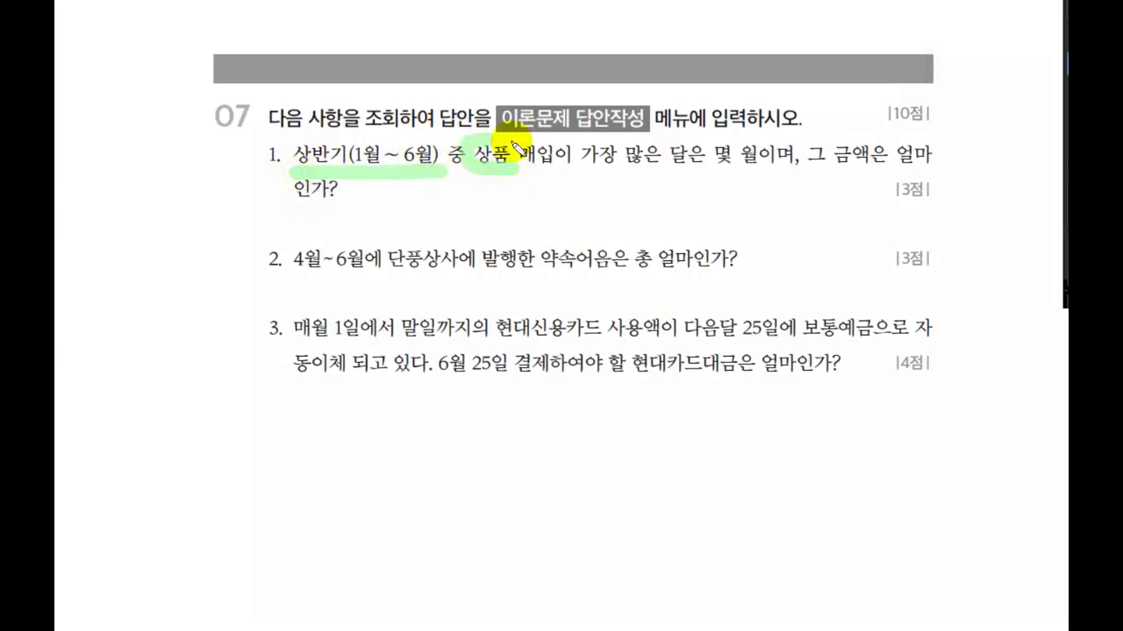
{"action": "left_click_drag", "start_coordinate": [590, 171], "coordinate": [877, 169]}
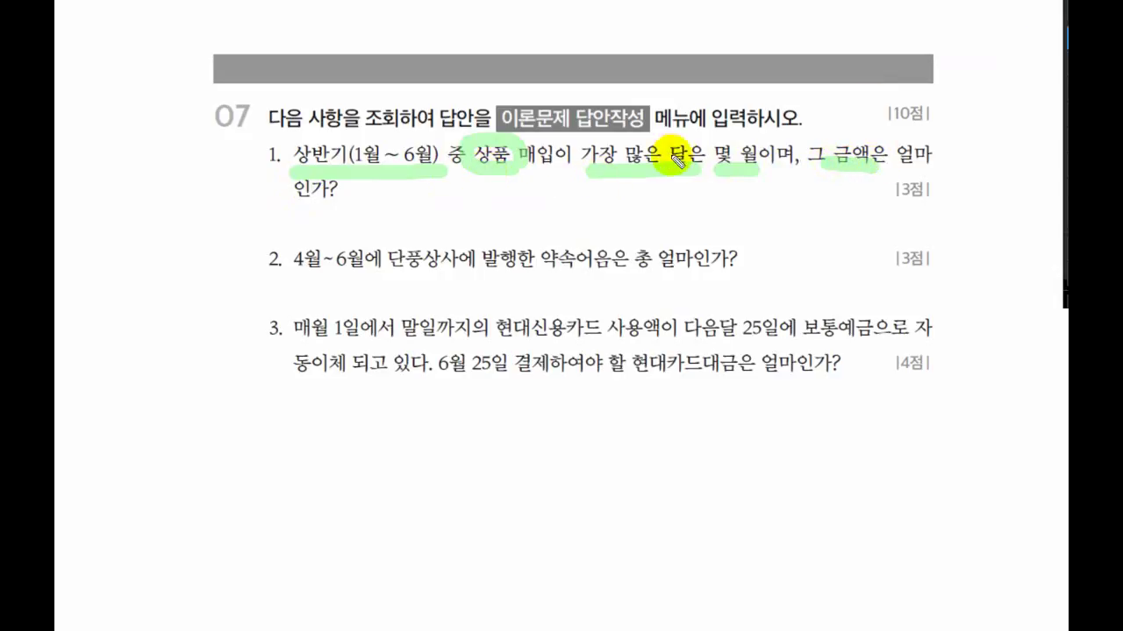
{"action": "mouse_move", "coordinate": [715, 162]}
{"action": "left_mouse_down"}
{"action": "mouse_move", "coordinate": [752, 143]}
{"action": "mouse_move", "coordinate": [743, 174]}
{"action": "left_mouse_up"}
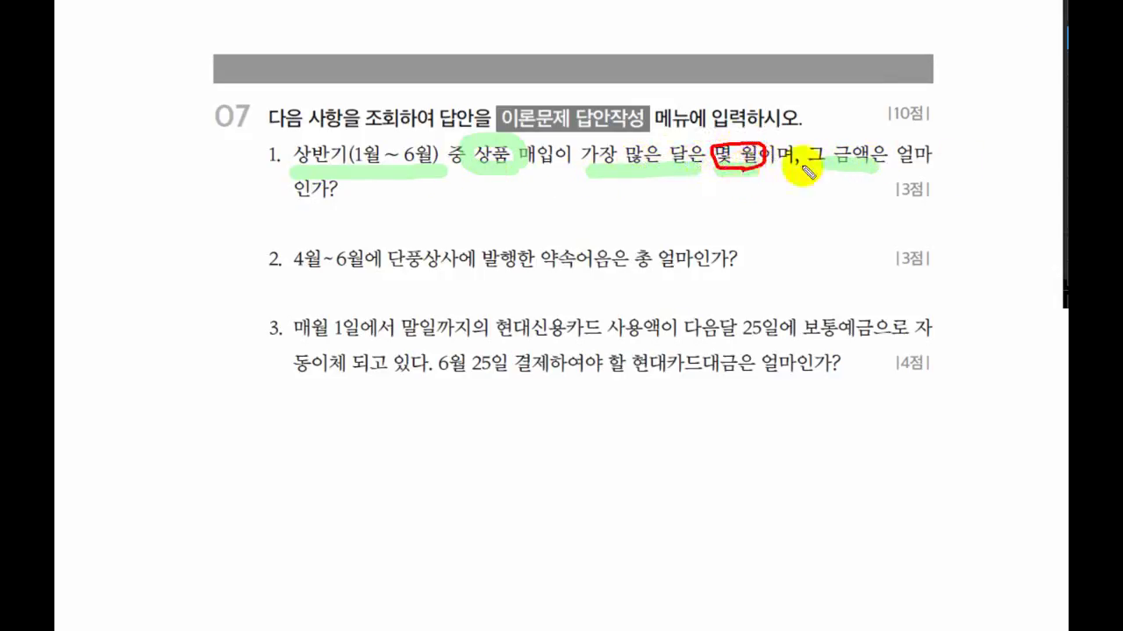
Step: Circle 금액 and underline 상품 in question 07-1, and clear the pen marks from the question page
{"action": "left_click_drag", "start_coordinate": [821, 164], "coordinate": [865, 172]}
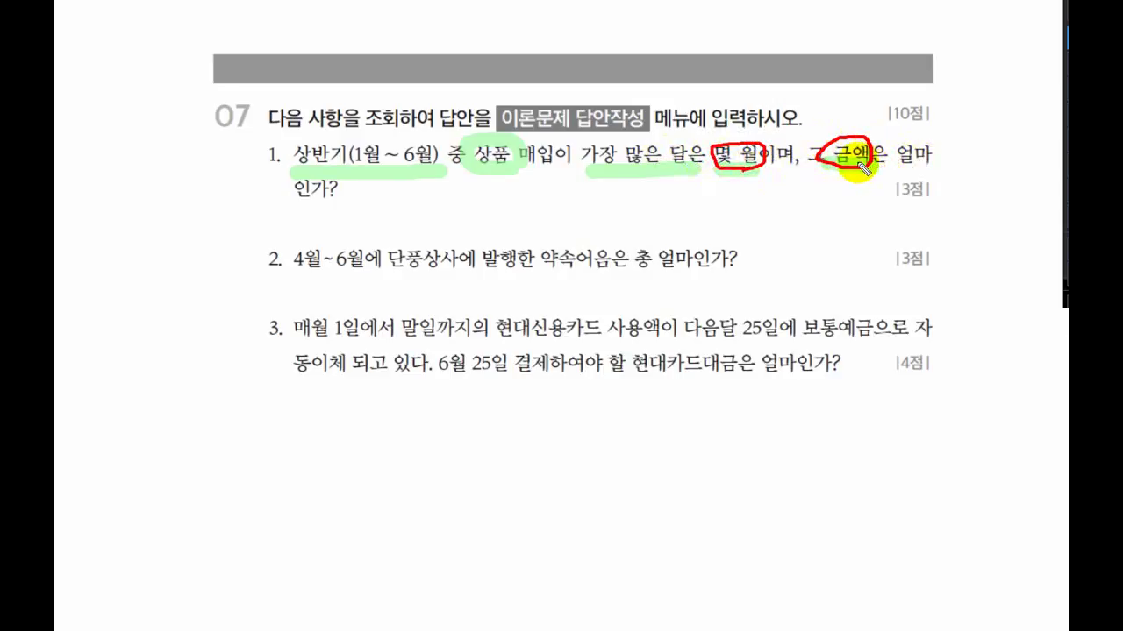
{"action": "left_click_drag", "start_coordinate": [453, 173], "coordinate": [529, 173]}
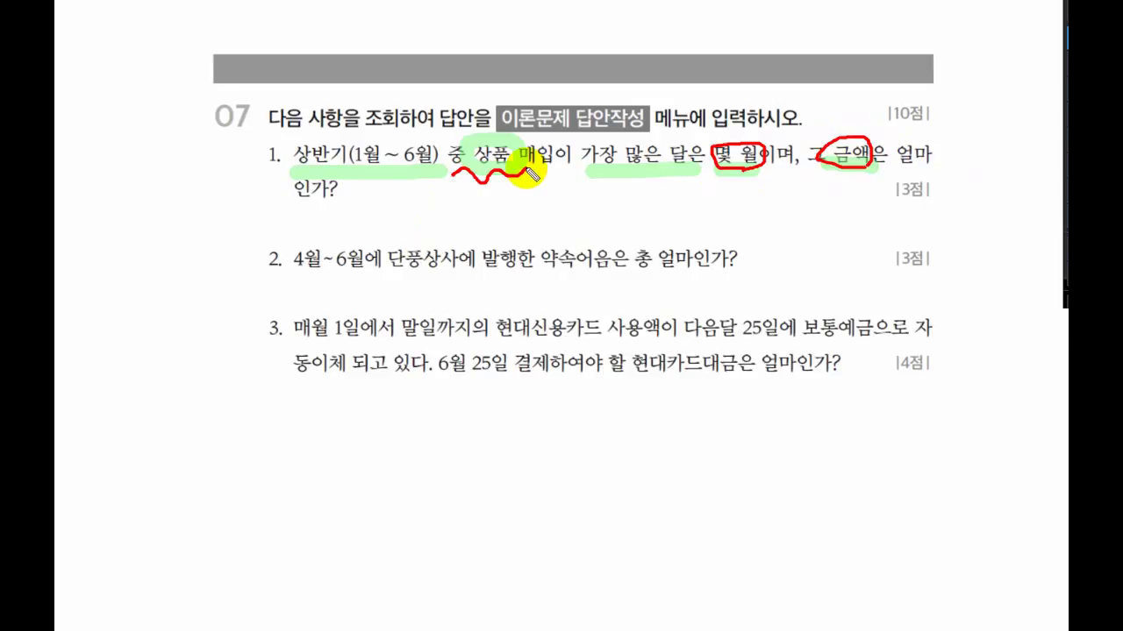
{"action": "key", "text": "Escape"}
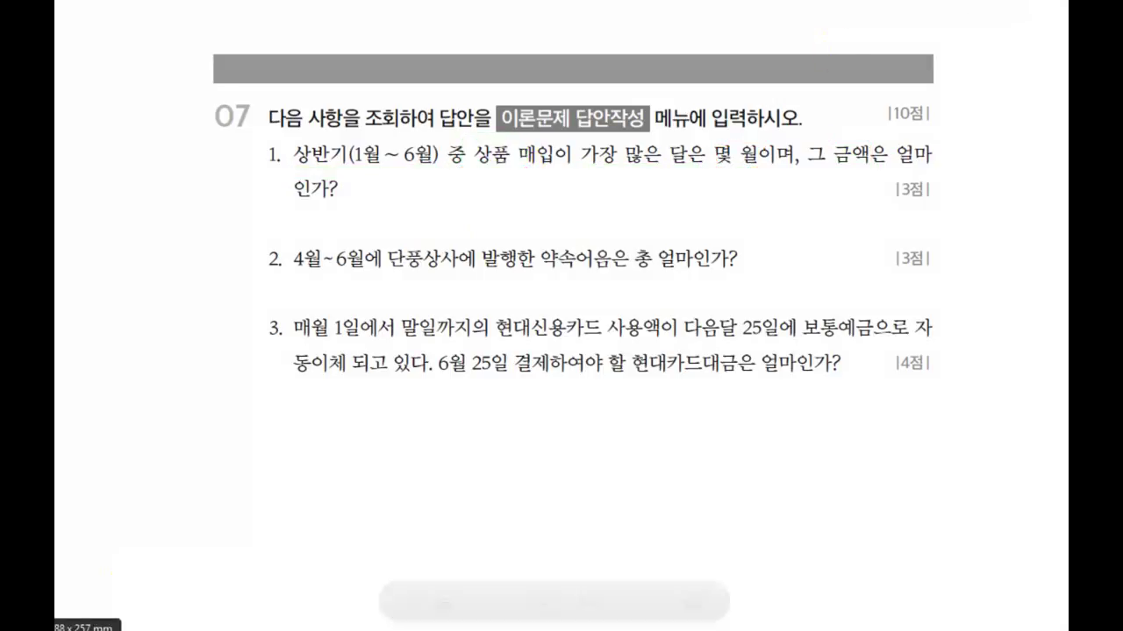
Step: Switch to KcLep, open 총계정원장 and set the monthly view's period to 2018-01-01 through 2018-06-30
{"action": "key", "text": "alt+Tab"}
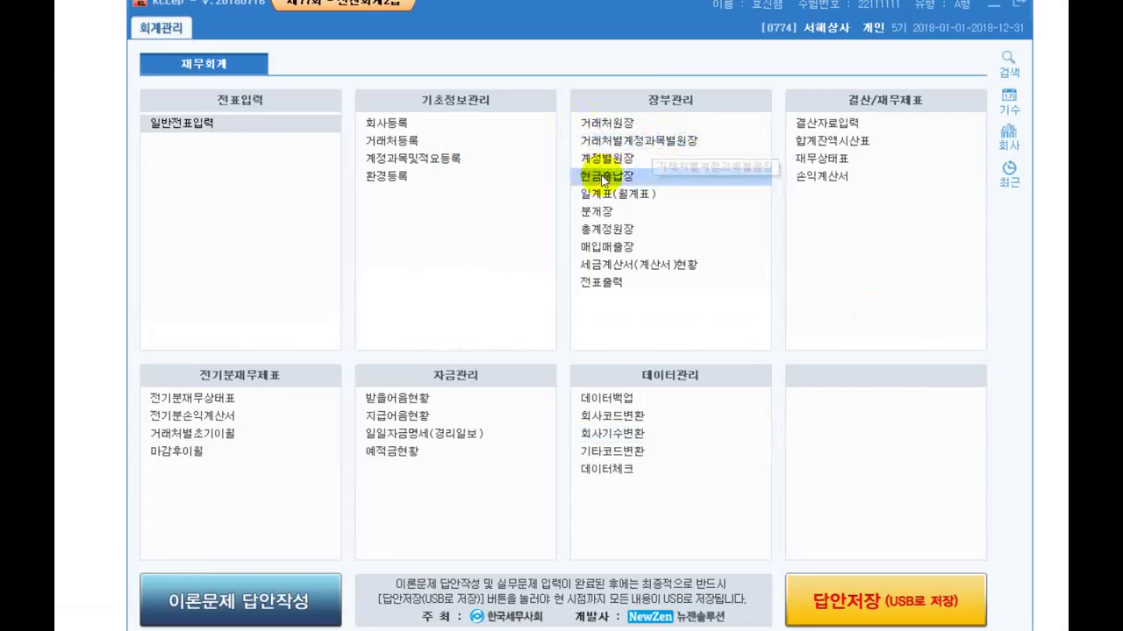
{"action": "left_click", "coordinate": [606, 228]}
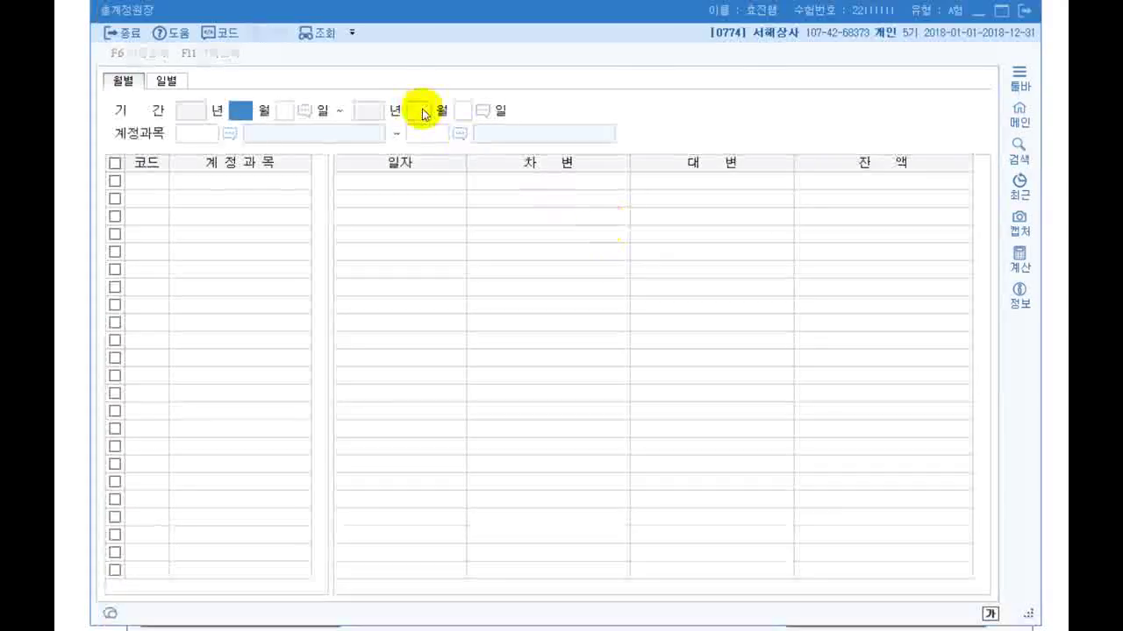
{"action": "type", "text": "1"}
{"action": "key", "text": "Return"}
{"action": "key", "text": "Return"}
{"action": "type", "text": "6"}
{"action": "key", "text": "Return"}
{"action": "type", "text": "30"}
{"action": "key", "text": "Return"}
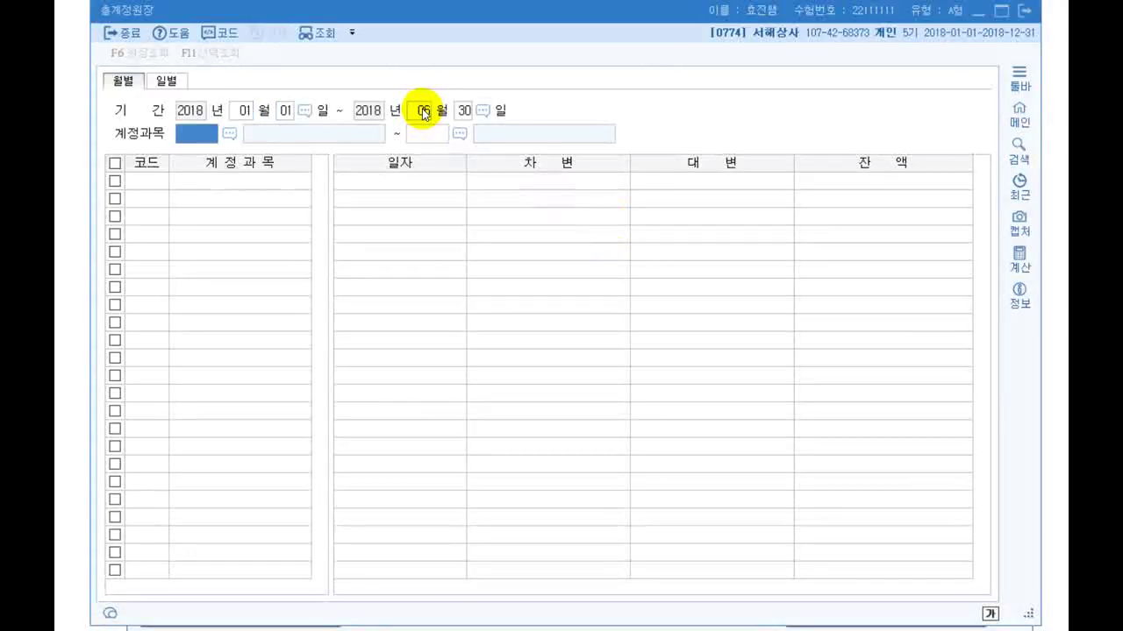
Step: List the monthly totals for 상품 (0146), select the month with the largest 차변 amount, and close the ledger
{"action": "type", "text": "146"}
{"action": "key", "text": "Return"}
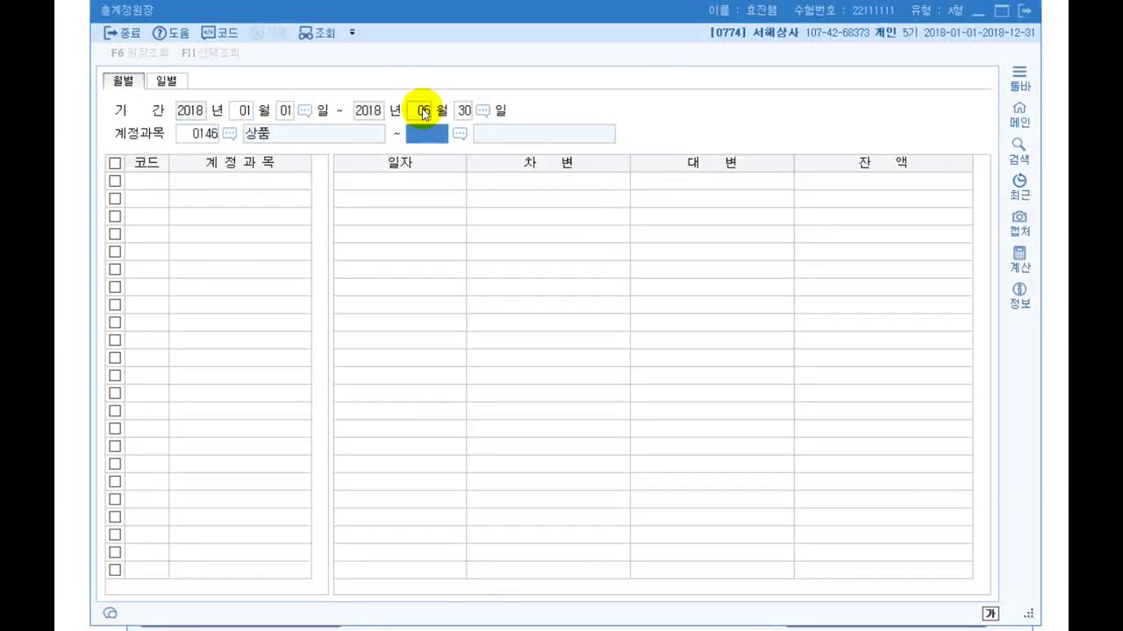
{"action": "key", "text": "Return"}
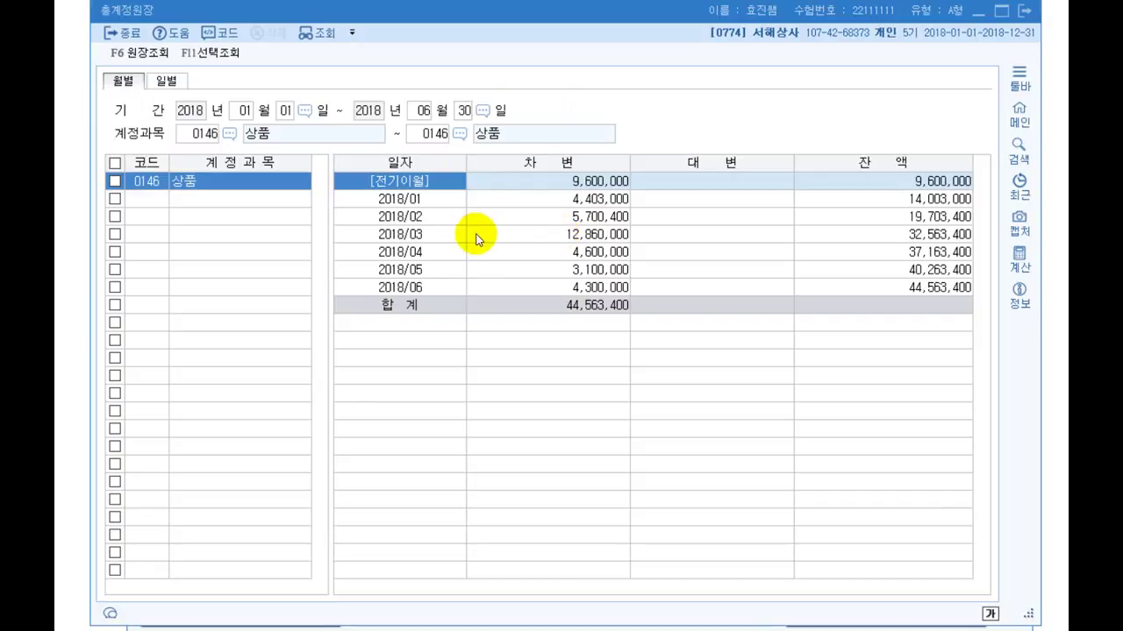
{"action": "left_click", "coordinate": [437, 235]}
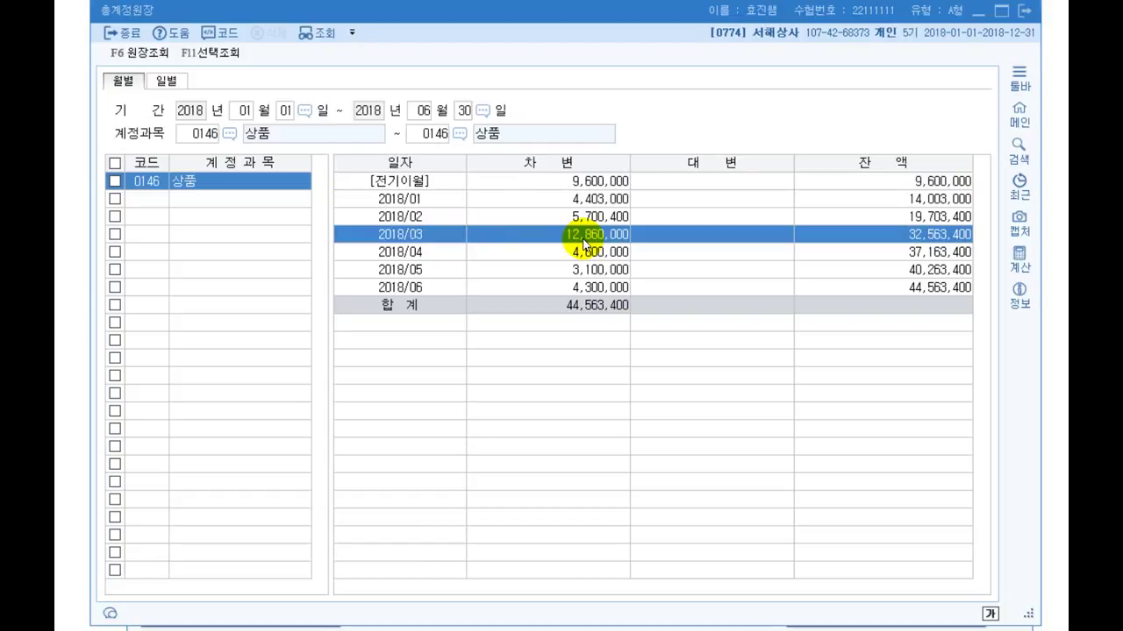
{"action": "left_click", "coordinate": [1023, 11]}
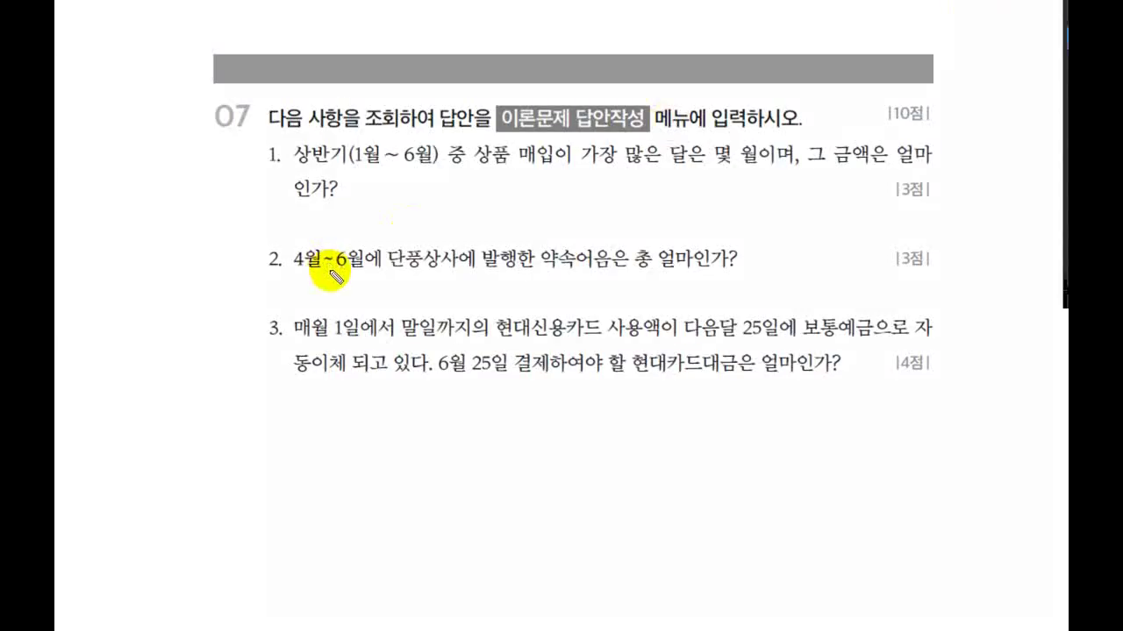
Step: Mark 4월~6월, 약속어음 and 얼마인가 in question 07-2, and return to KcLep's main menu
{"action": "left_click_drag", "start_coordinate": [294, 273], "coordinate": [369, 272]}
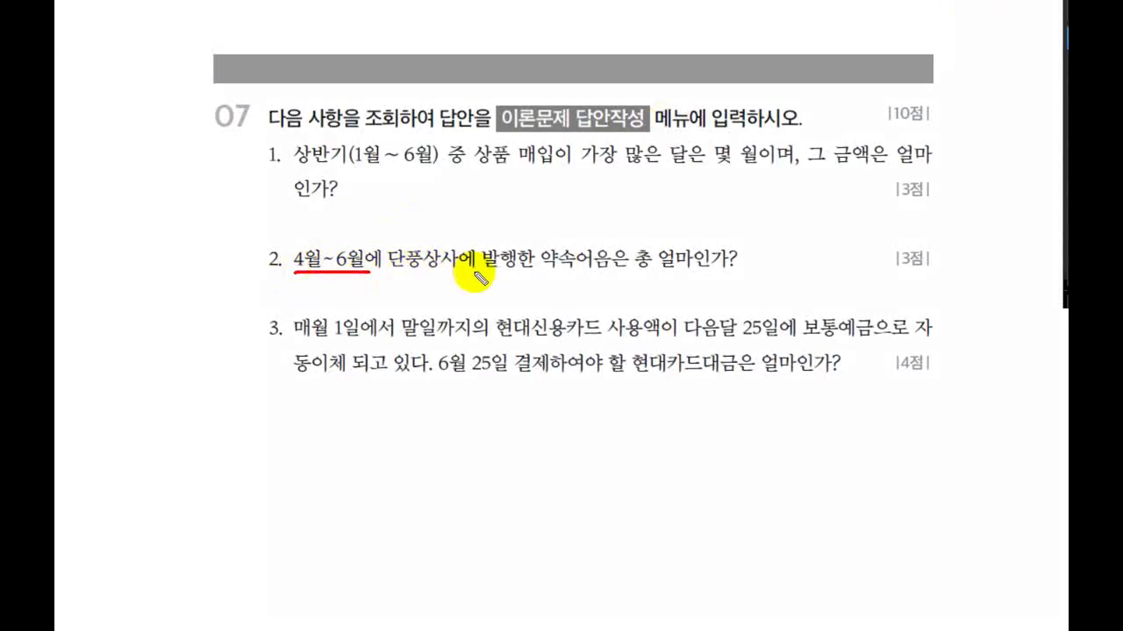
{"action": "mouse_move", "coordinate": [594, 272]}
{"action": "left_mouse_down"}
{"action": "mouse_move", "coordinate": [555, 273]}
{"action": "mouse_move", "coordinate": [608, 243]}
{"action": "mouse_move", "coordinate": [607, 266]}
{"action": "mouse_move", "coordinate": [705, 276]}
{"action": "left_mouse_up"}
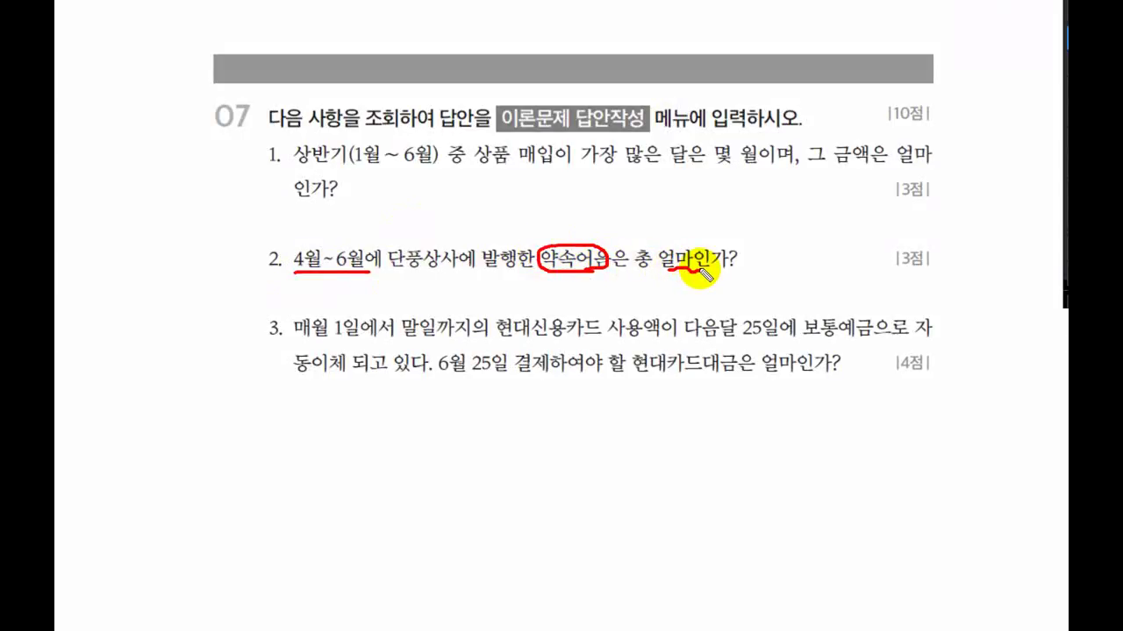
{"action": "key", "text": "alt+Tab"}
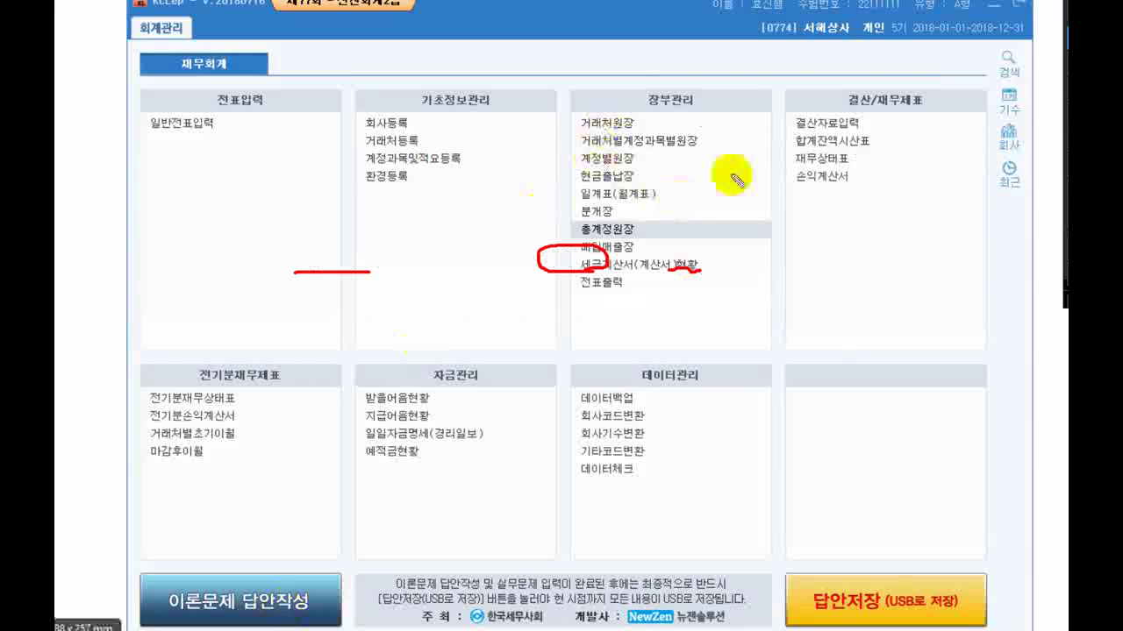
Step: Open 거래처원장 and set the 잔액 view's period to 2018-04-01 through 2018-06-30
{"action": "left_click", "coordinate": [590, 124]}
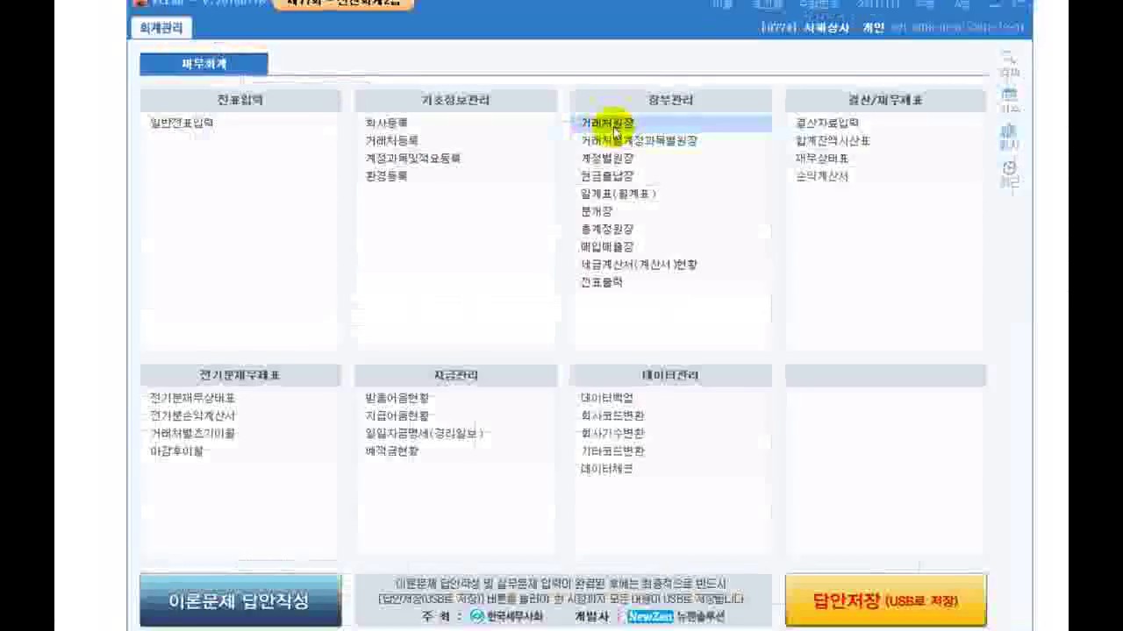
{"action": "left_click", "coordinate": [609, 120]}
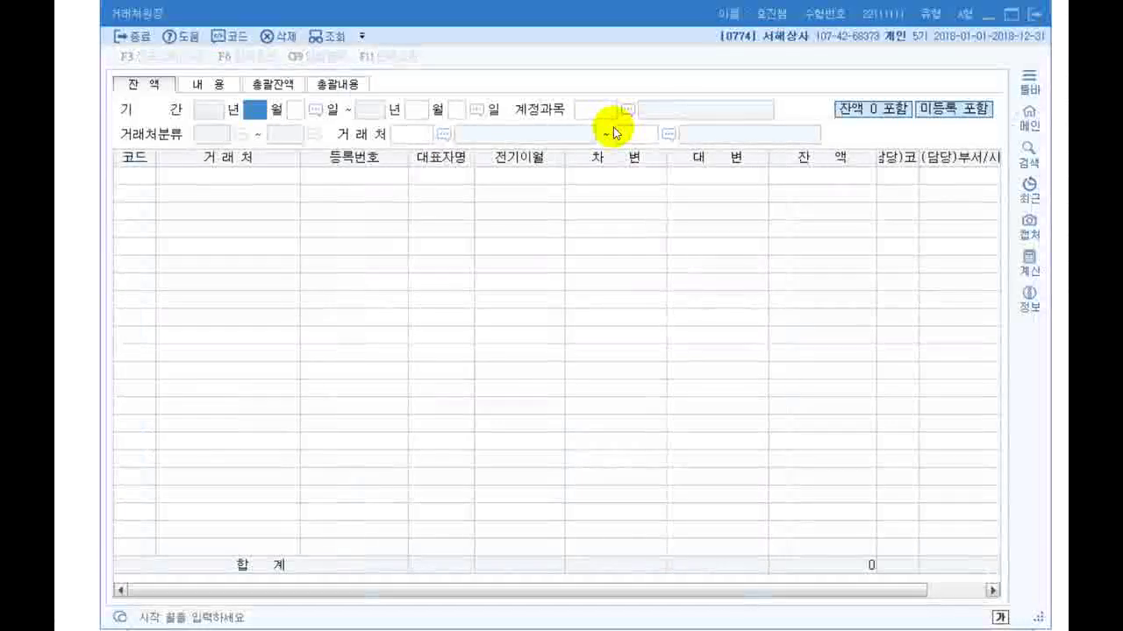
{"action": "type", "text": "4"}
{"action": "key", "text": "Return"}
{"action": "type", "text": "1"}
{"action": "key", "text": "Return"}
{"action": "type", "text": "6"}
{"action": "key", "text": "Return"}
{"action": "type", "text": "30"}
{"action": "key", "text": "Return"}
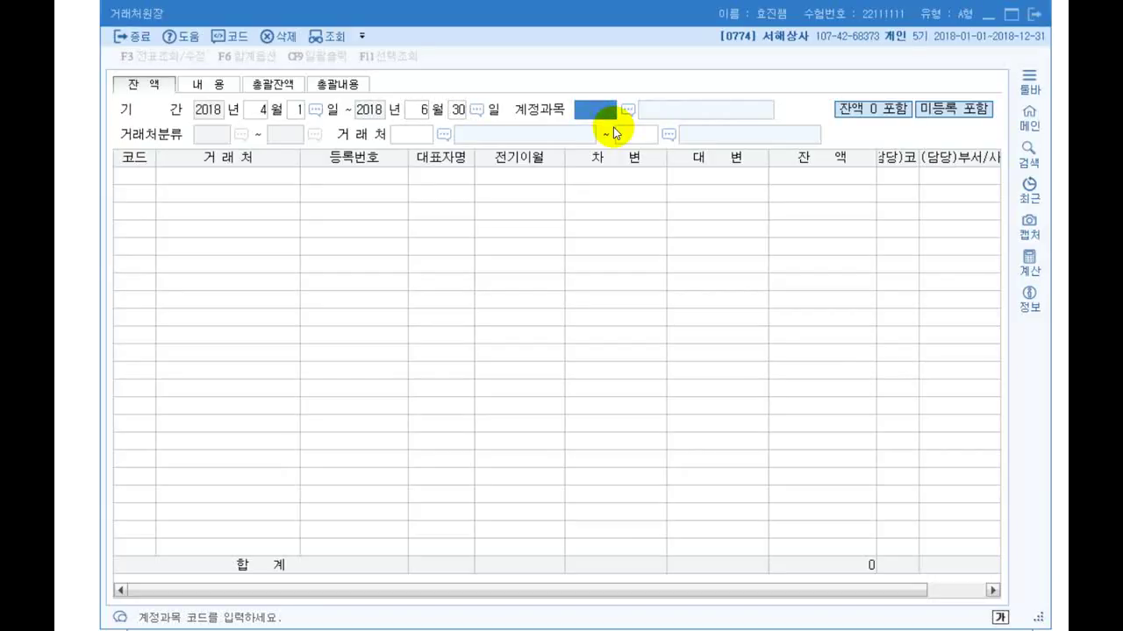
Step: Look up 지급어음 (0252) and set it as the 계정과목 for the 거래처원장 query
{"action": "key", "text": "F2"}
{"action": "type", "text": "지급"}
{"action": "key", "text": "Down"}
{"action": "key", "text": "Return"}
Step: Limit the 거래처 range to 단풍상사 (02100) at both ends, check its 잔액, and close 거래처원장
{"action": "key", "text": "F2"}
{"action": "type", "text": "단"}
{"action": "key", "text": "Return"}
{"action": "key", "text": "F2"}
{"action": "type", "text": "단"}
{"action": "key", "text": "Return"}
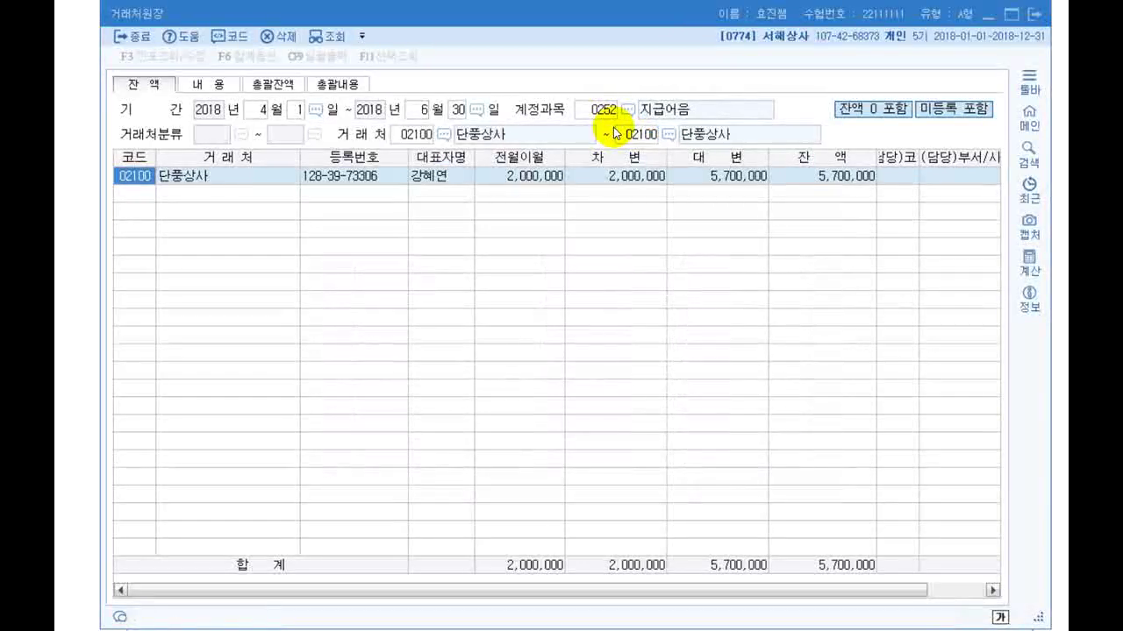
{"action": "left_click", "coordinate": [832, 175]}
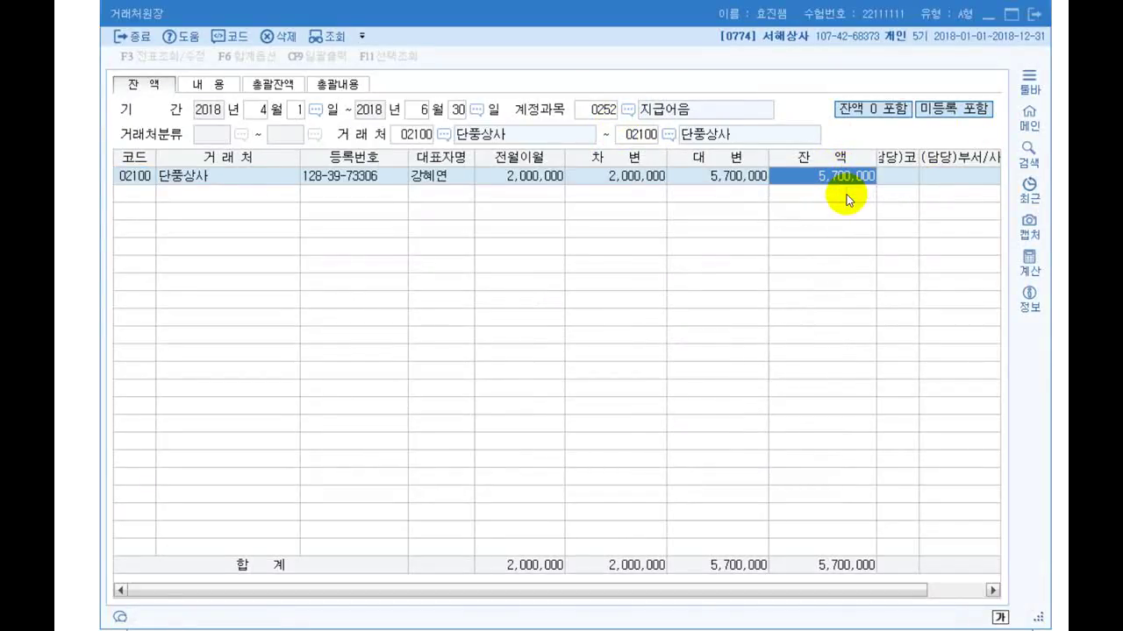
{"action": "left_click", "coordinate": [1037, 14]}
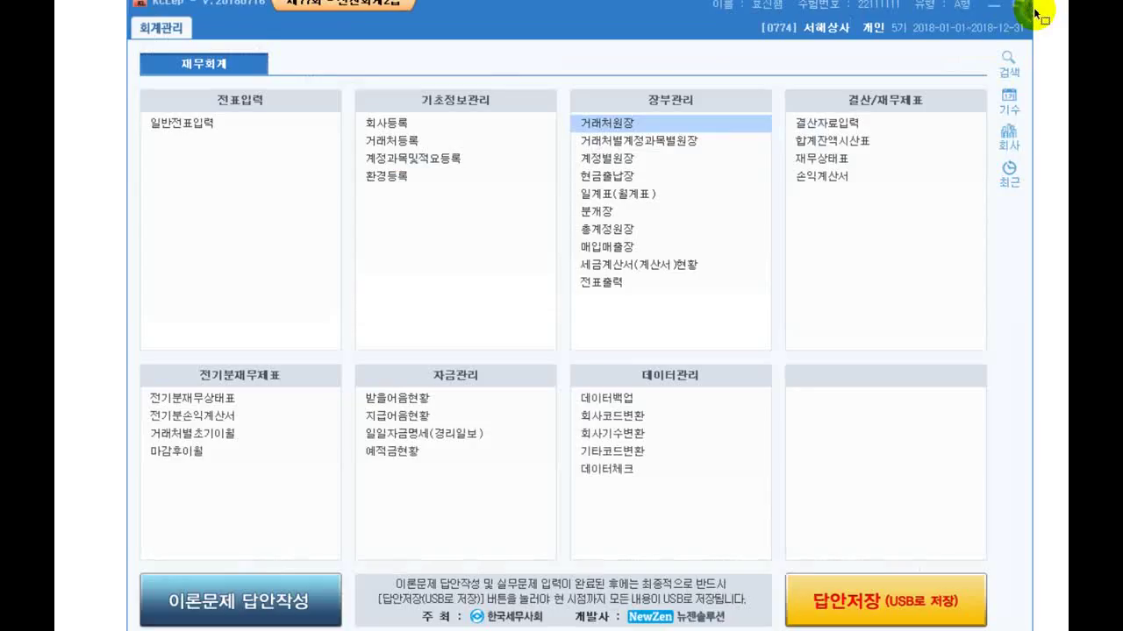